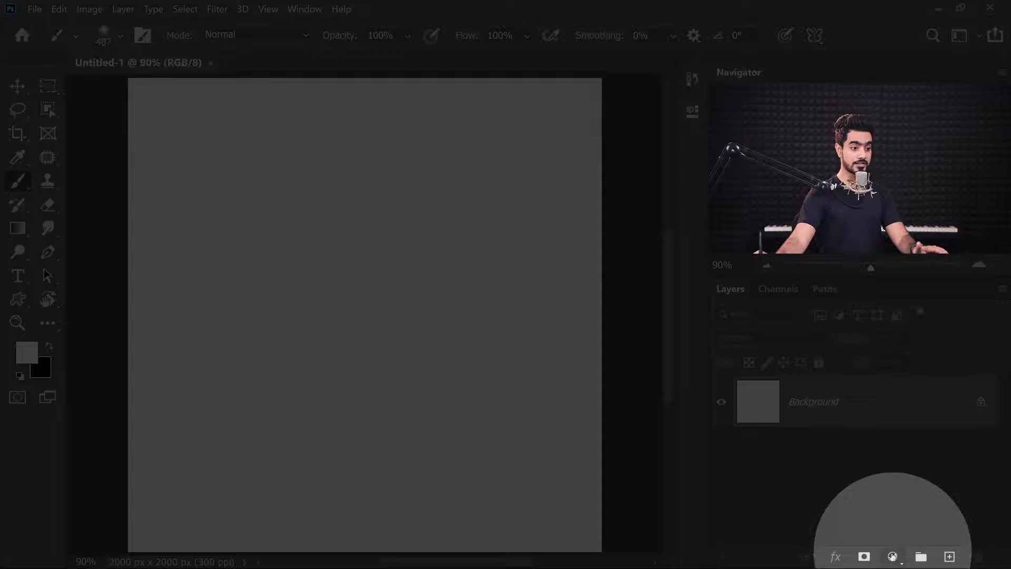
Add a Solid Color fill layer in dark navy blue, hex 07112e
click(892, 556)
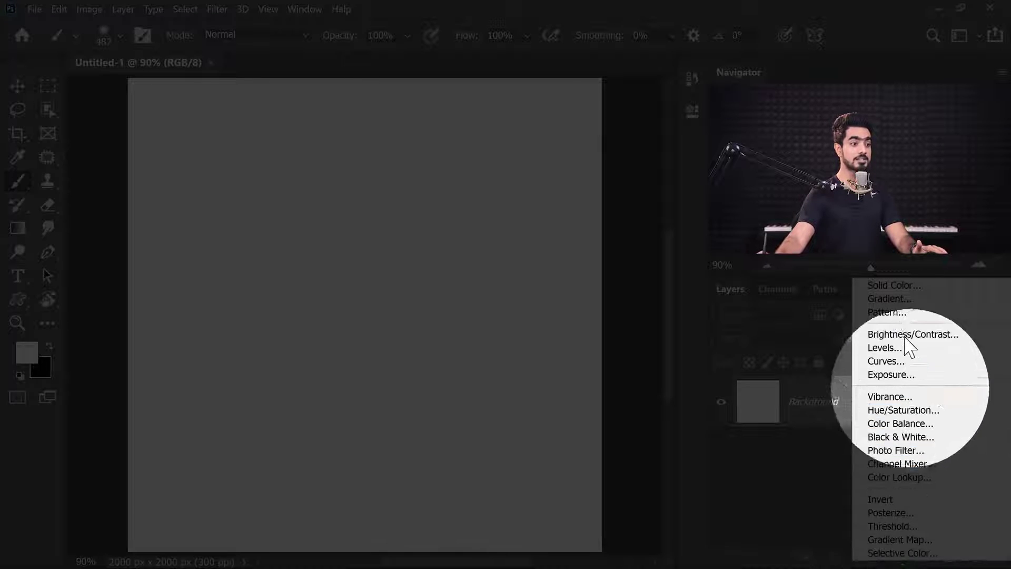
click(895, 285)
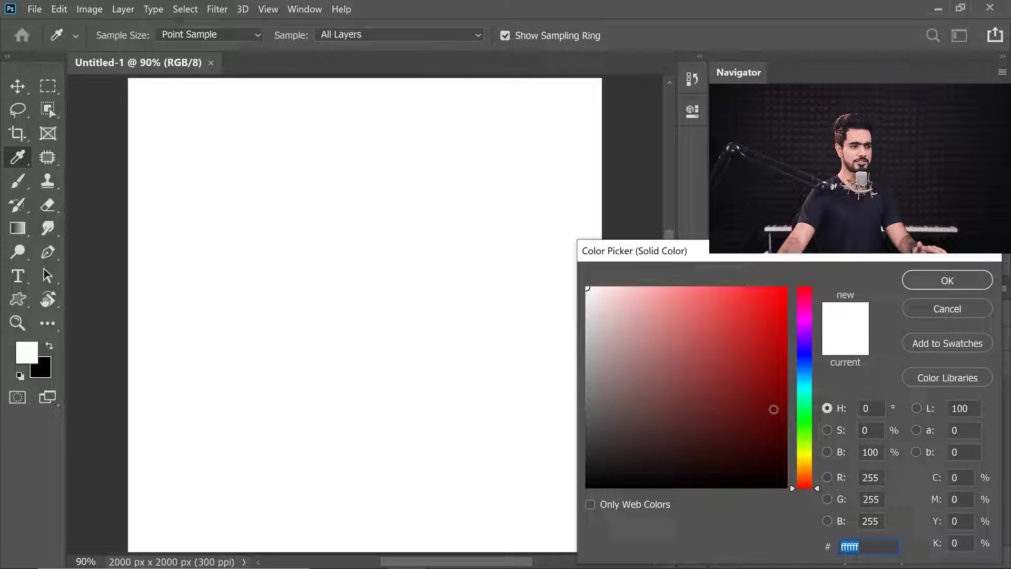
click(778, 448)
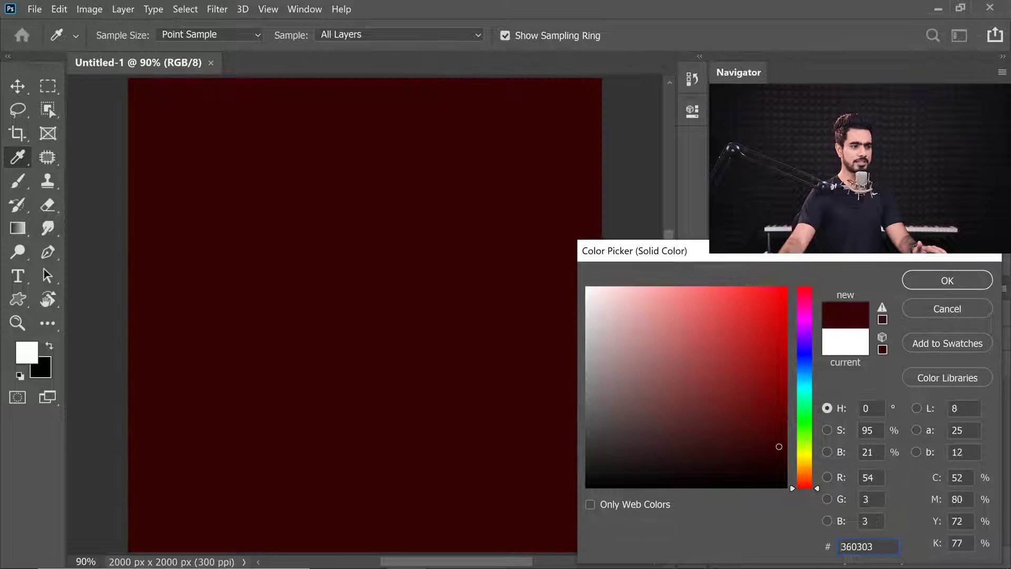
click(805, 356)
drag(808, 357, 807, 363)
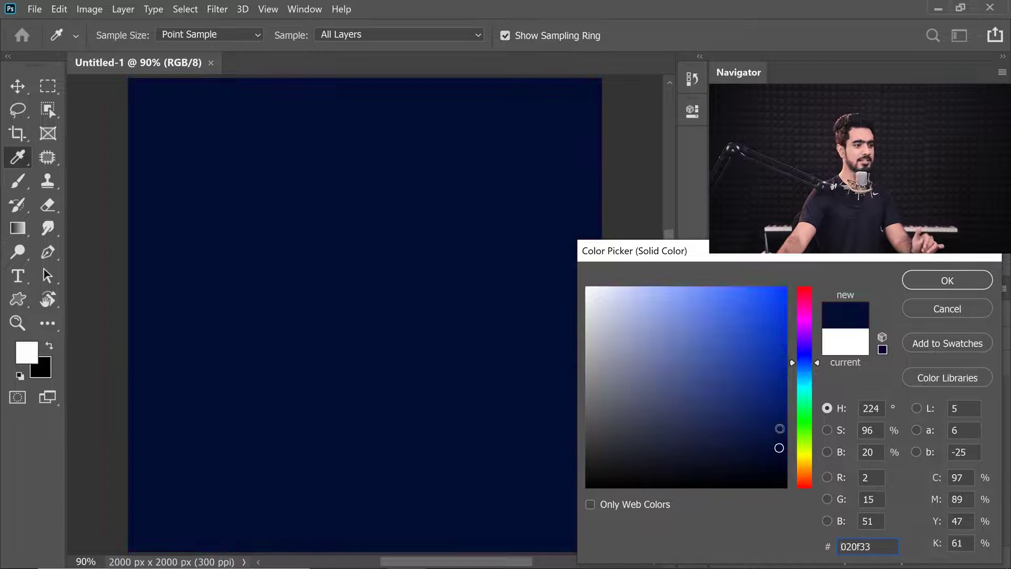
drag(757, 445, 757, 451)
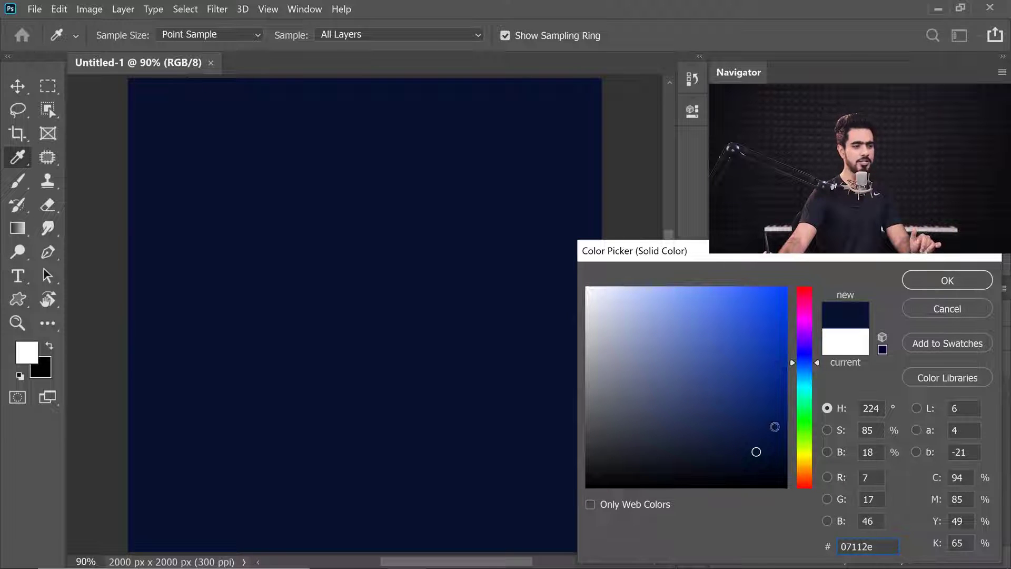
click(933, 281)
Delete the white Background layer beneath the colour fill
key(b)
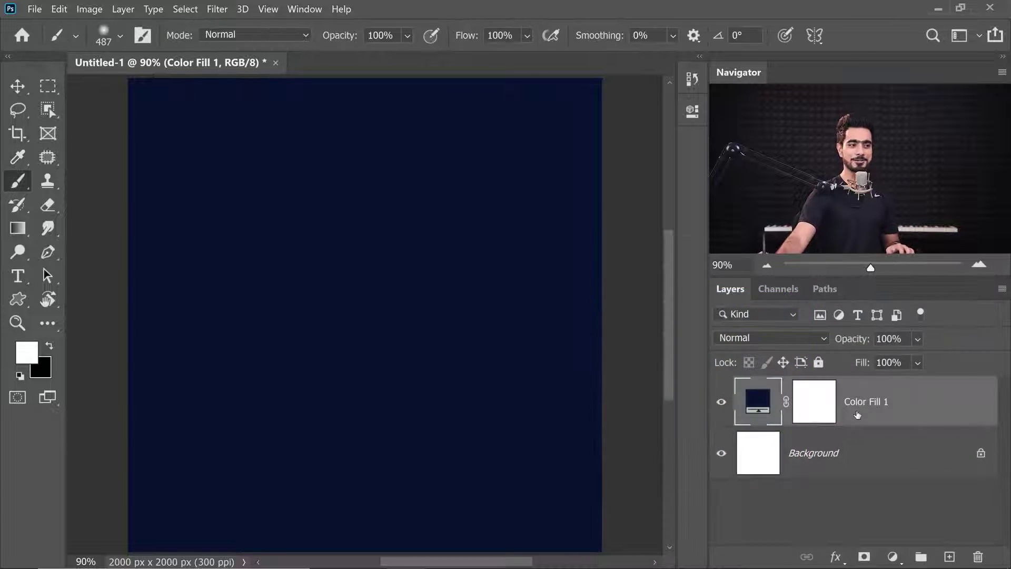
click(844, 455)
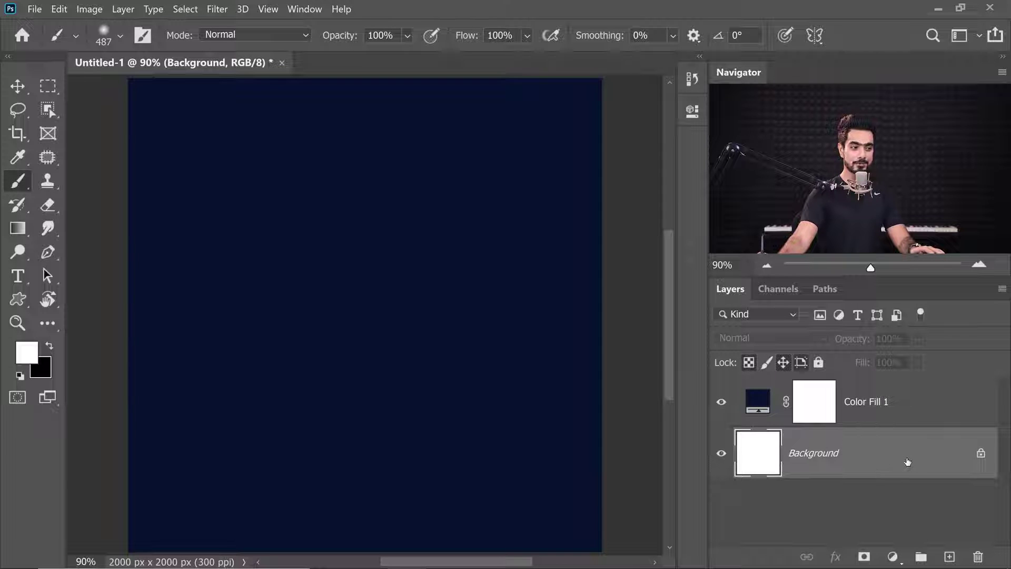
key(Delete)
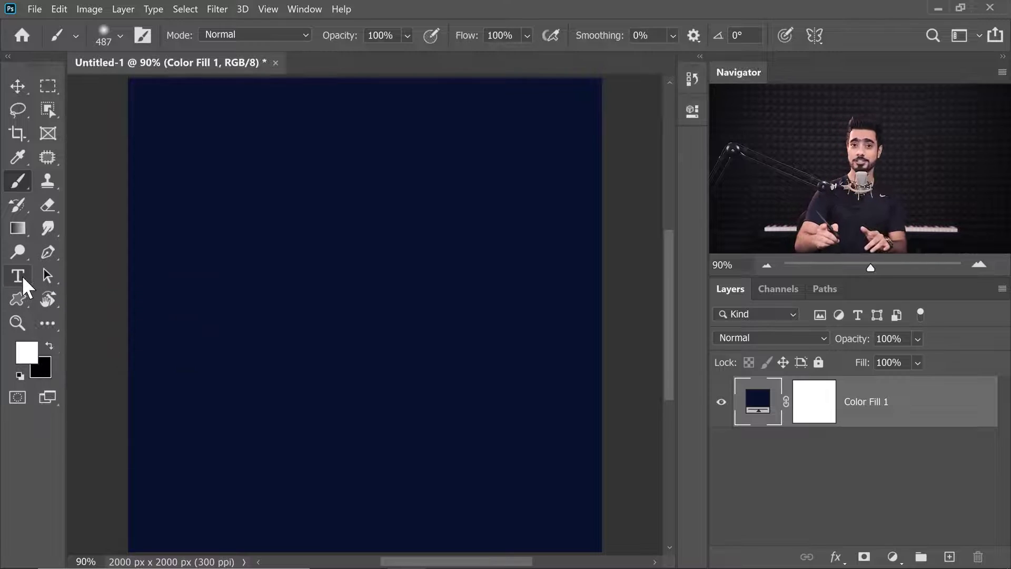
key(t)
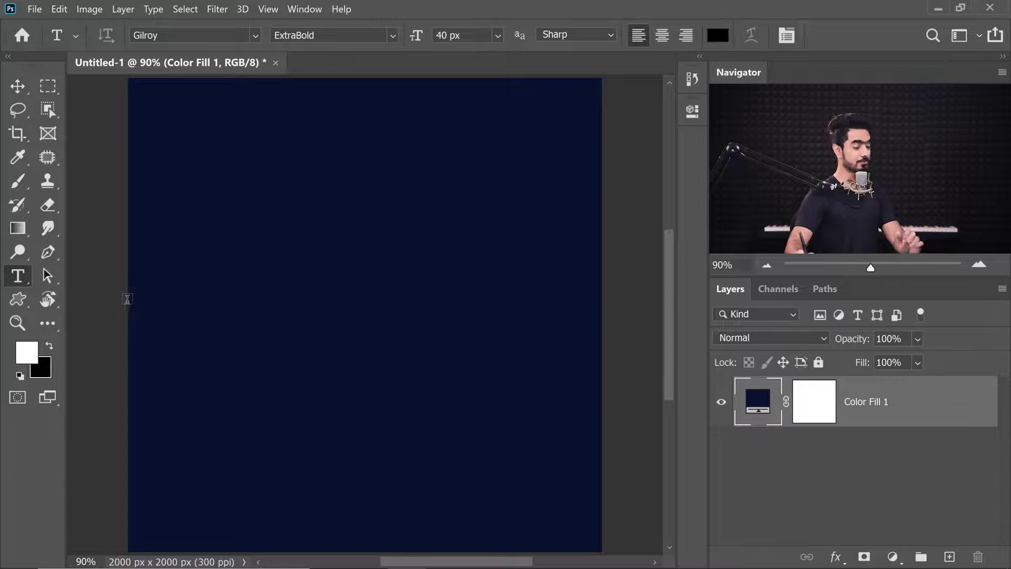
click(247, 272)
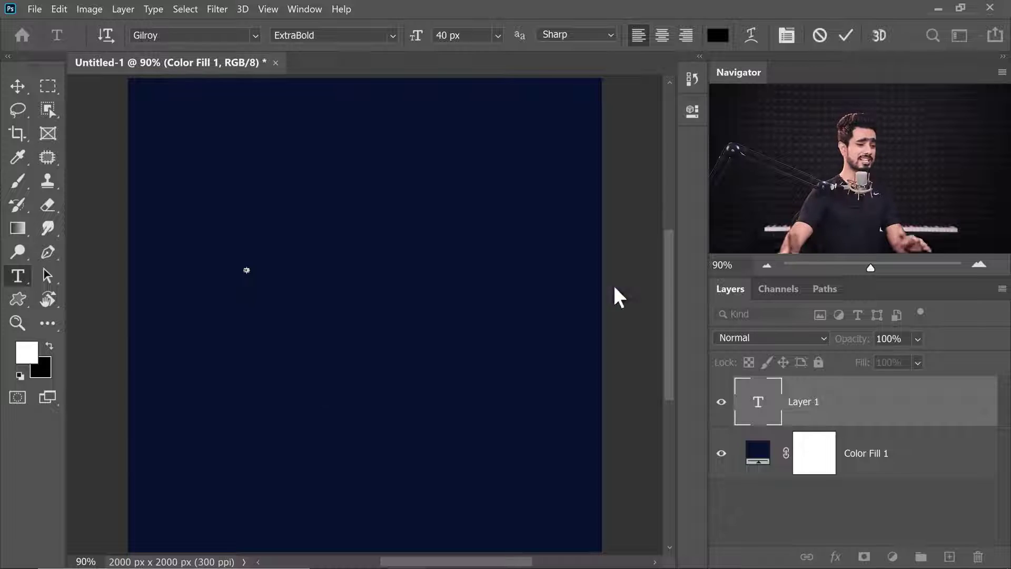
click(883, 407)
click(977, 556)
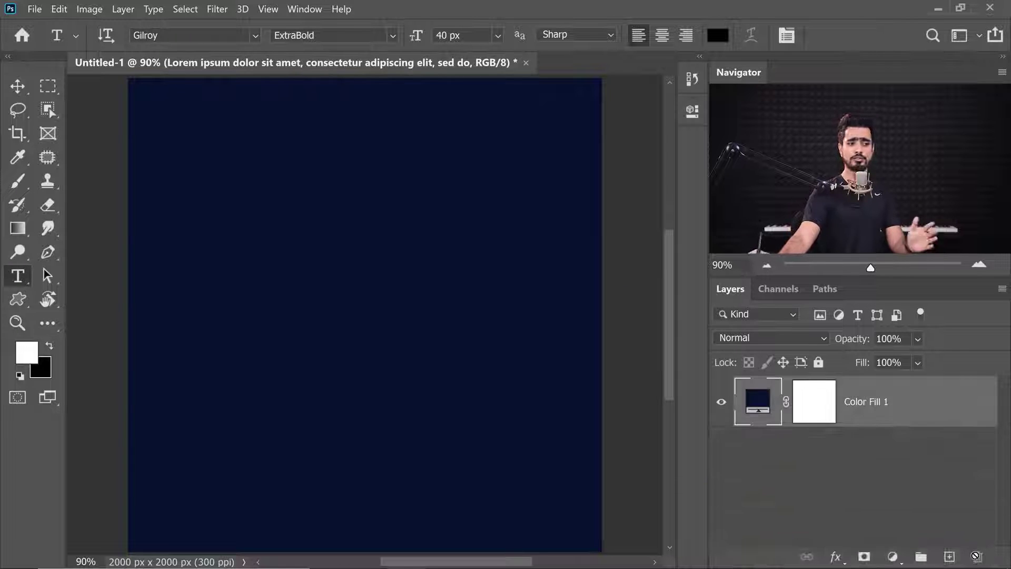
Add a centre-aligned text layer reading "CREATE" in the upper-left part of the canvas
click(275, 259)
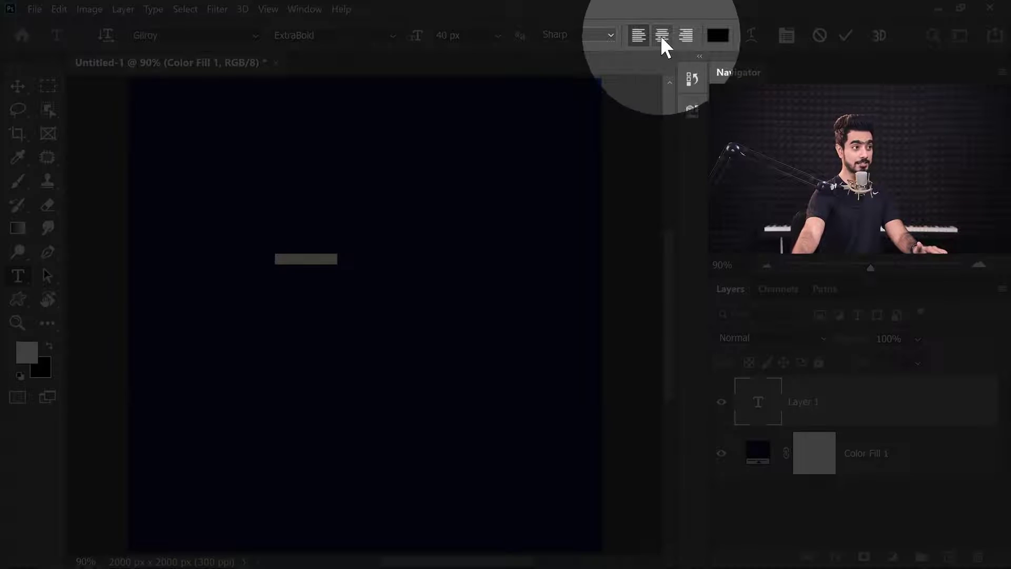
click(661, 35)
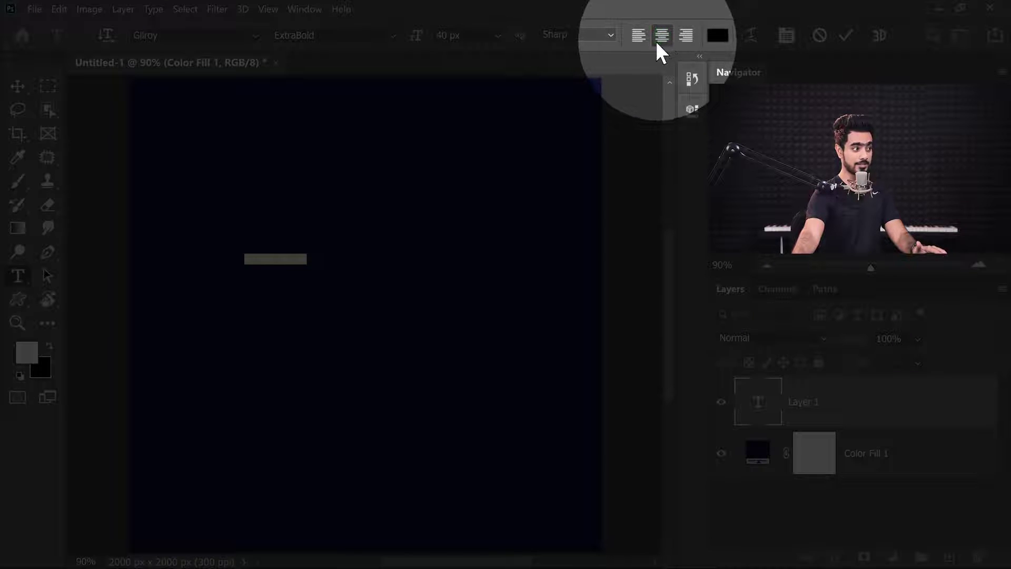
text(CURV)
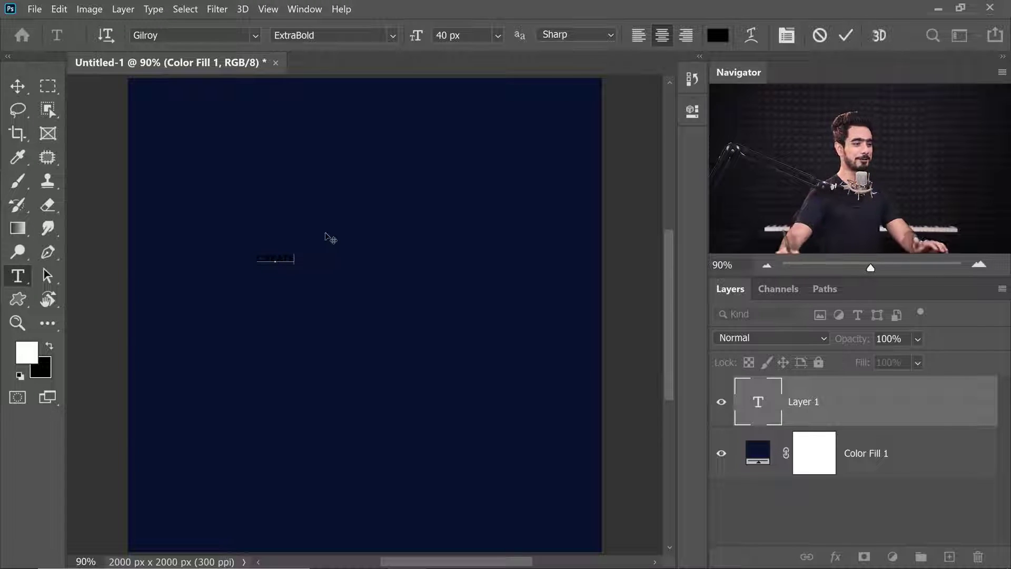
Set the colour of the whole CREATE text to white, hex ffffff
double_click(758, 403)
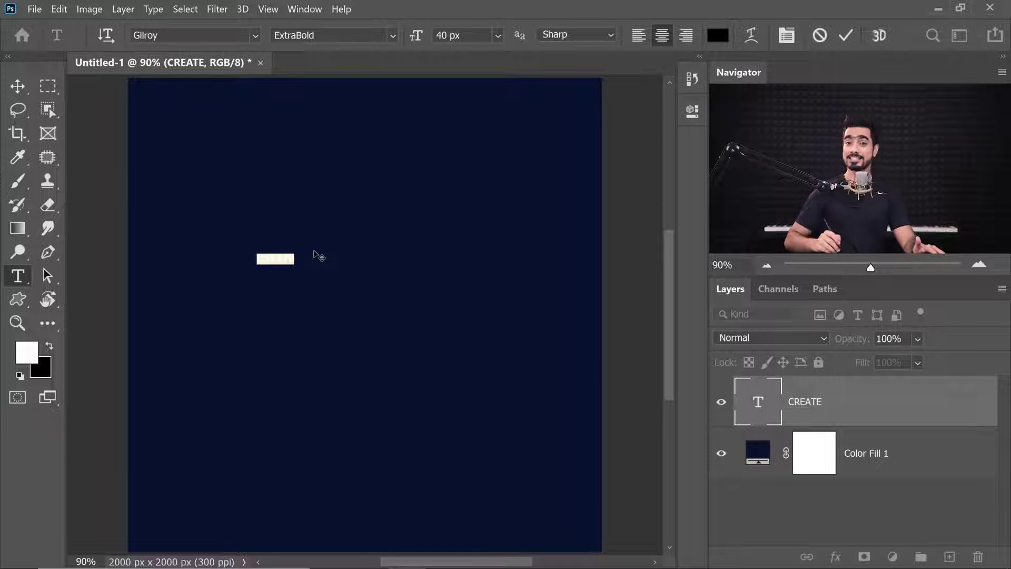
click(717, 35)
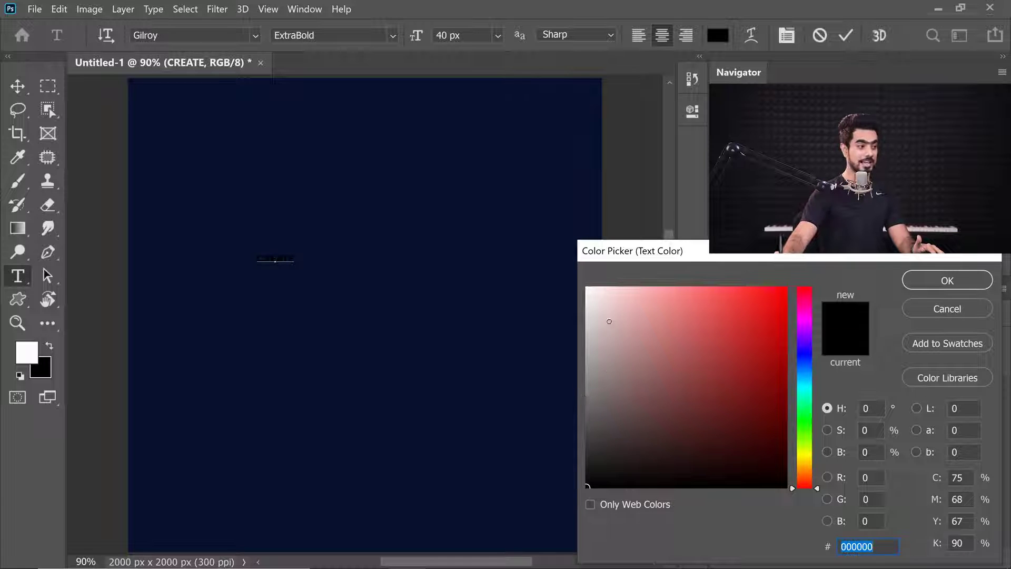
drag(609, 321, 586, 287)
mouse_move(595, 334)
mouse_down()
mouse_move(712, 340)
mouse_move(720, 373)
mouse_up()
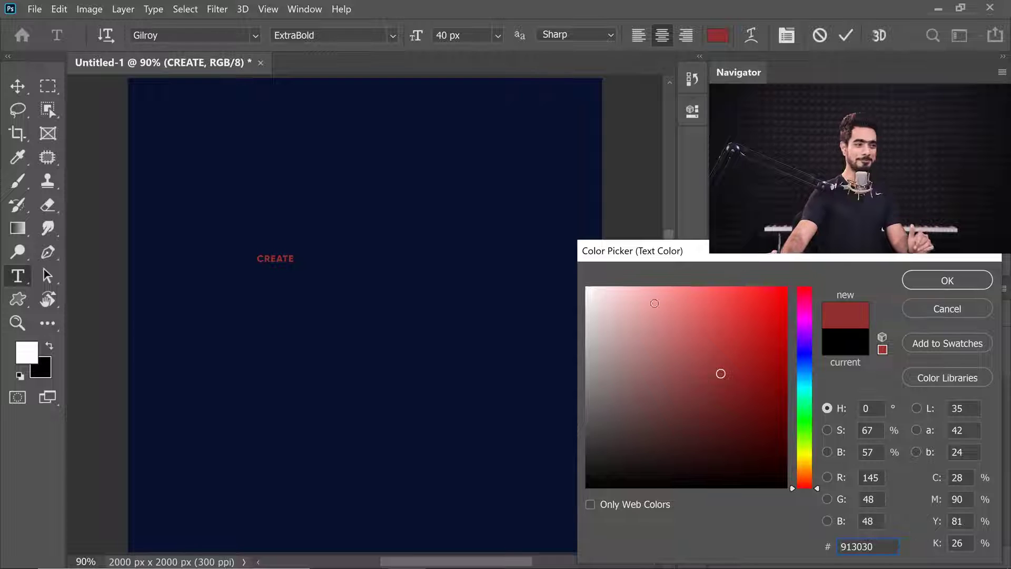
text(ffffff)
click(943, 280)
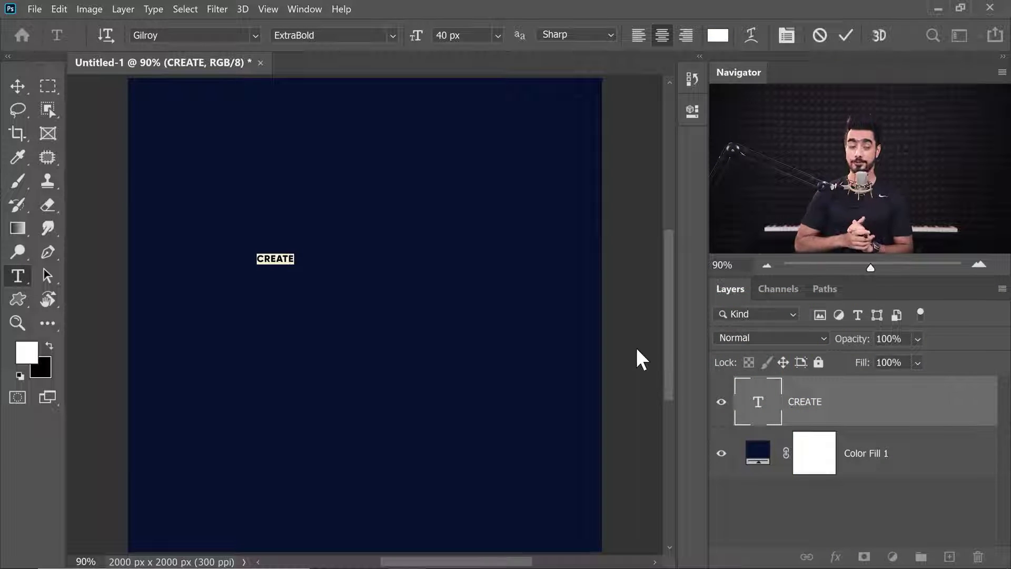
key(ctrl+Return)
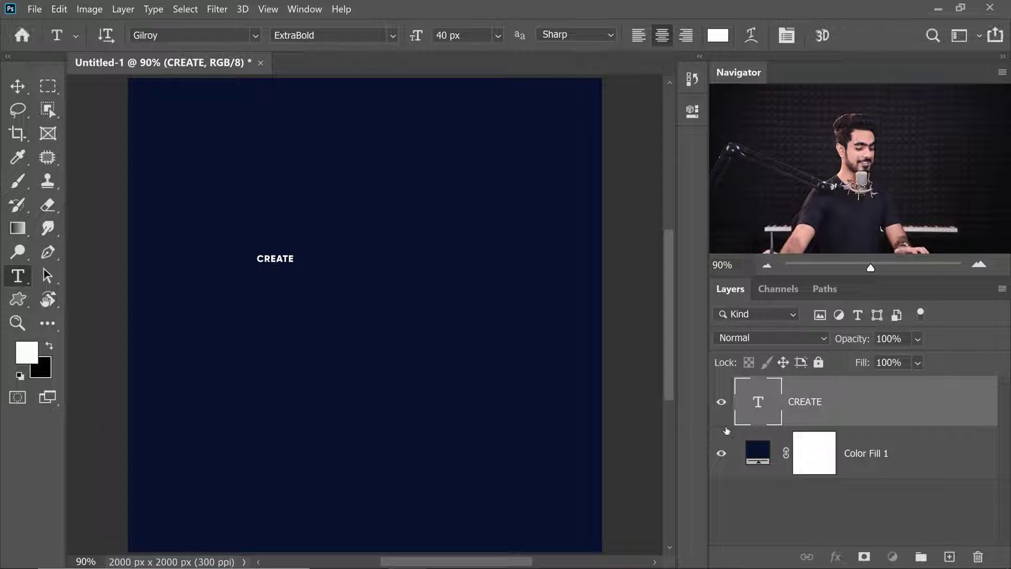
Scale the CREATE text up proportionally with Free Transform until it spans about half the canvas width
click(18, 88)
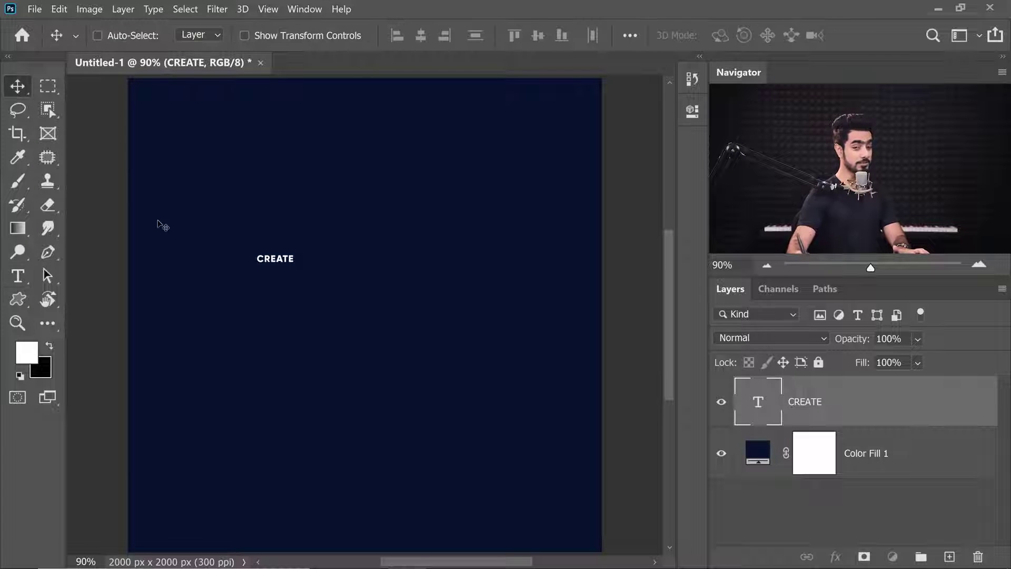
key(ctrl)
key(ctrl+t)
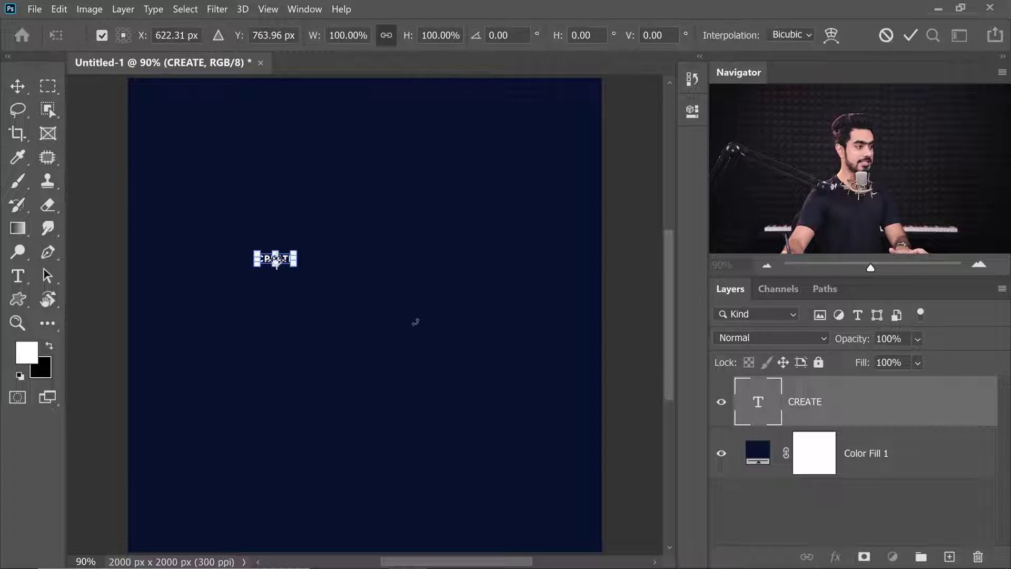
drag(295, 267, 490, 339)
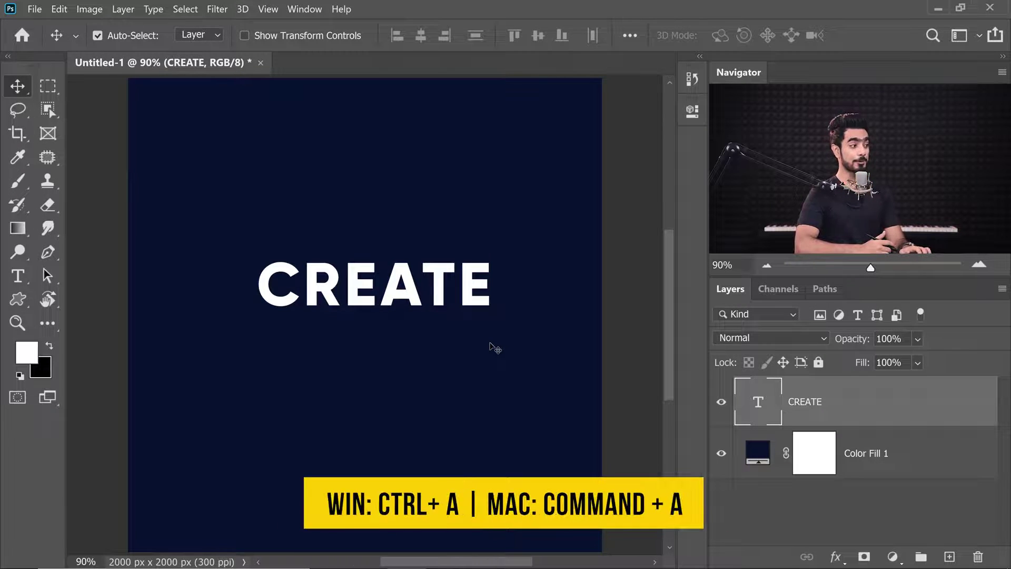
Centre the CREATE text horizontally and vertically on the full canvas, leaving nothing selected
key(ctrl+a)
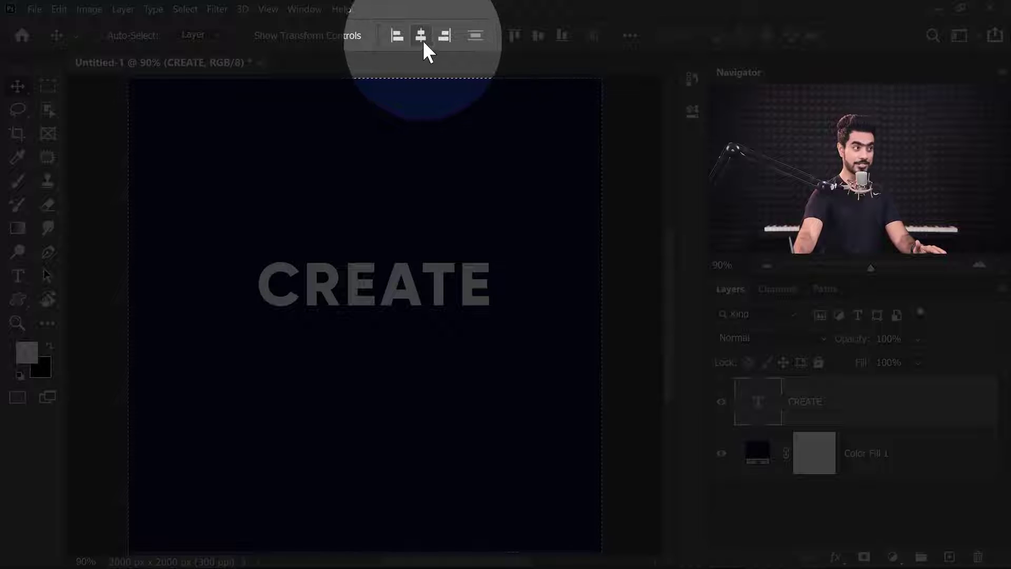
click(421, 38)
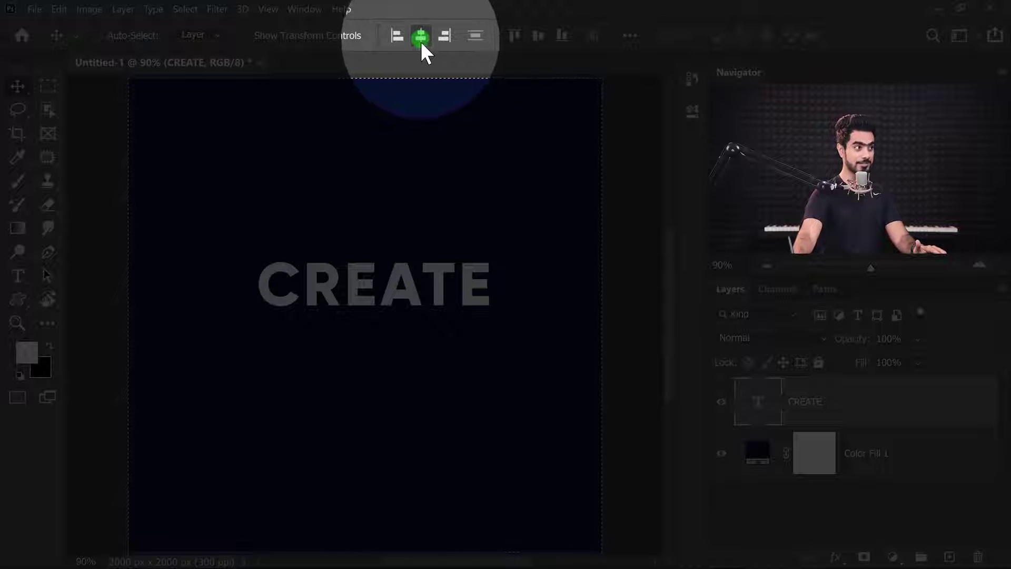
click(538, 35)
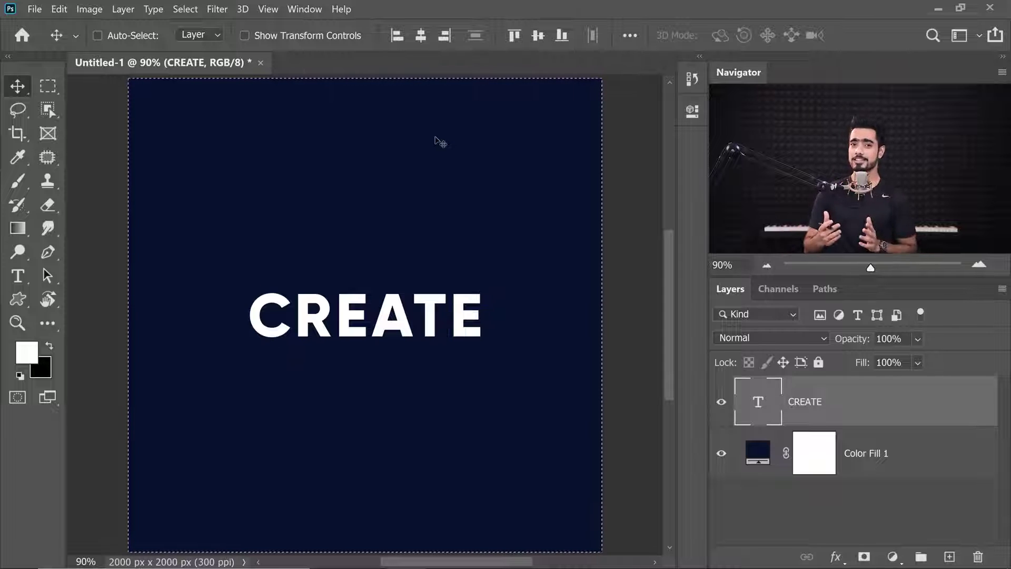
key(ctrl+d)
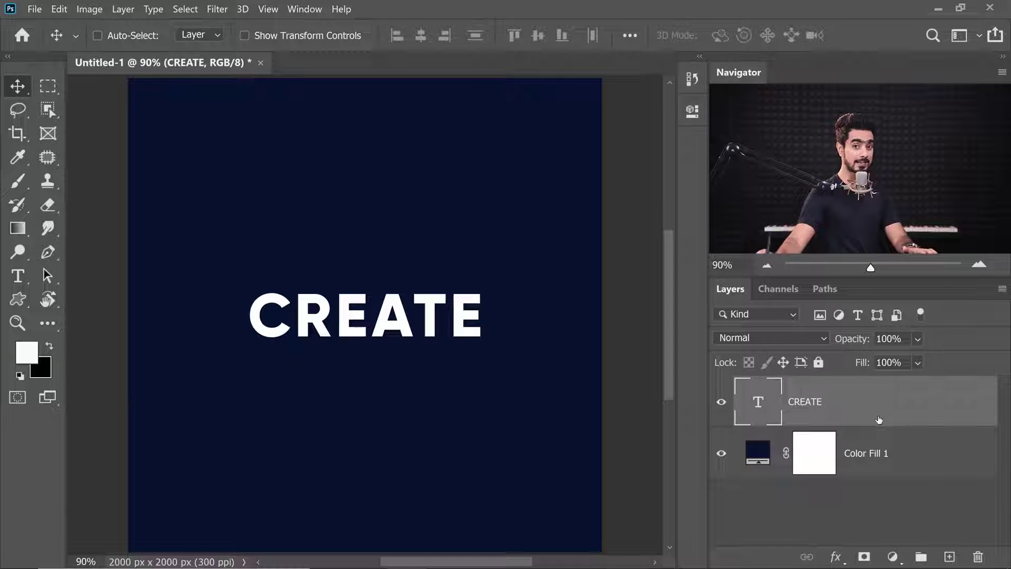
Duplicate the CREATE text layer and rename the copy "CREATE Reflection"
key(ctrl)
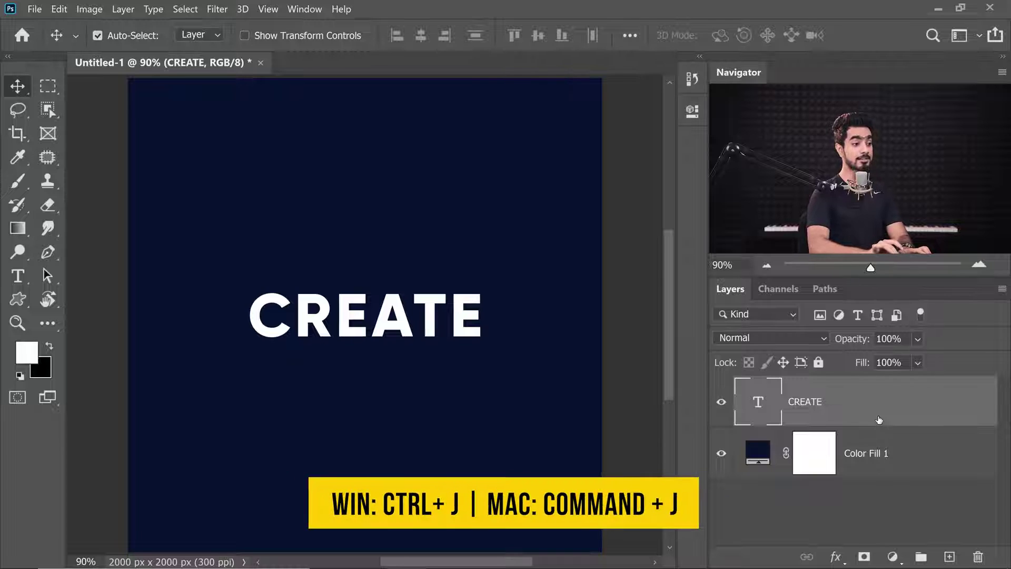
key(ctrl+j)
double_click(833, 406)
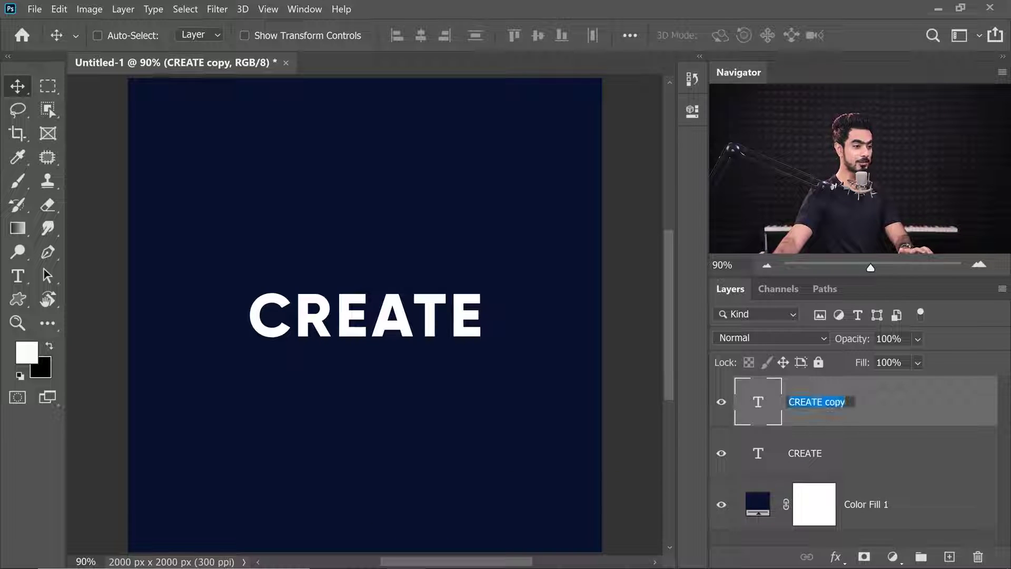
drag(823, 402, 846, 403)
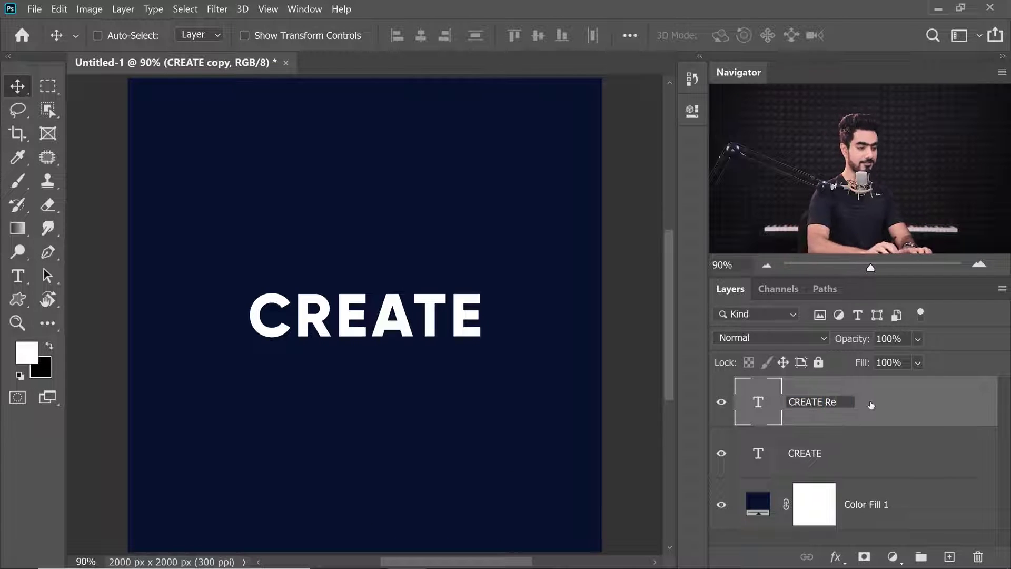
key(Return)
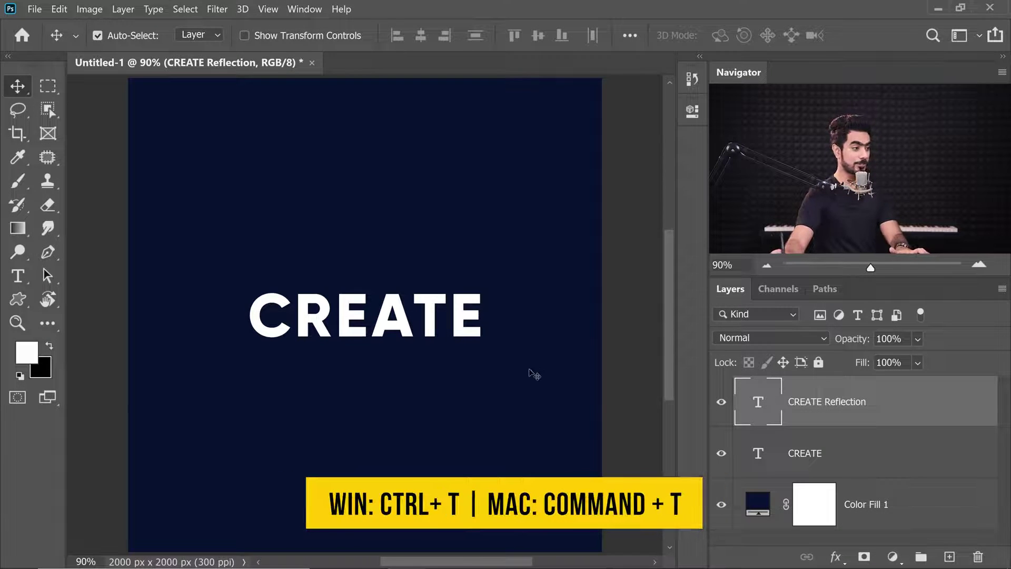
Flip the CREATE Reflection text vertically and move it straight down below the original, leaving a narrow gap between them
key(ctrl+t)
right_click(421, 317)
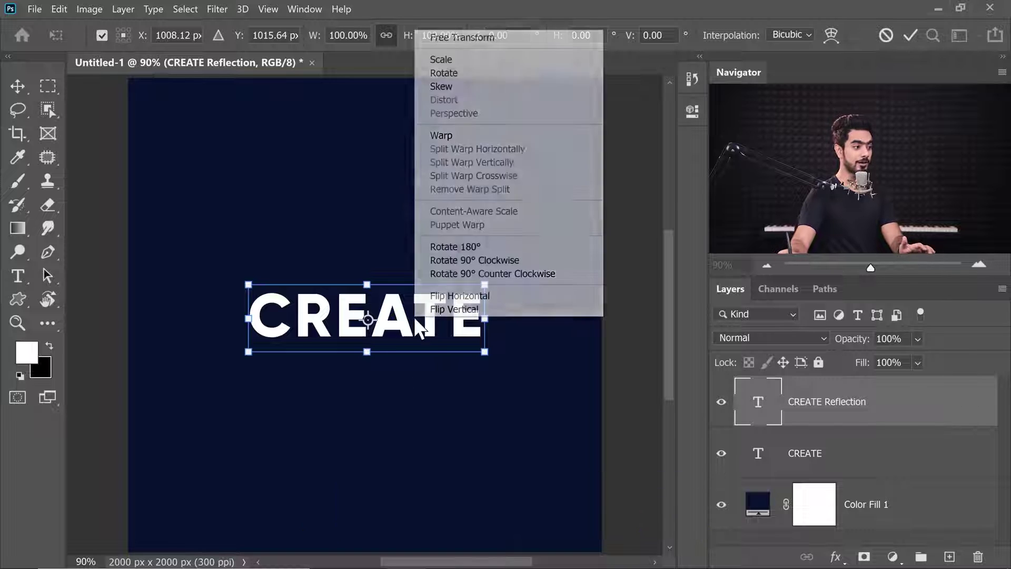
click(438, 314)
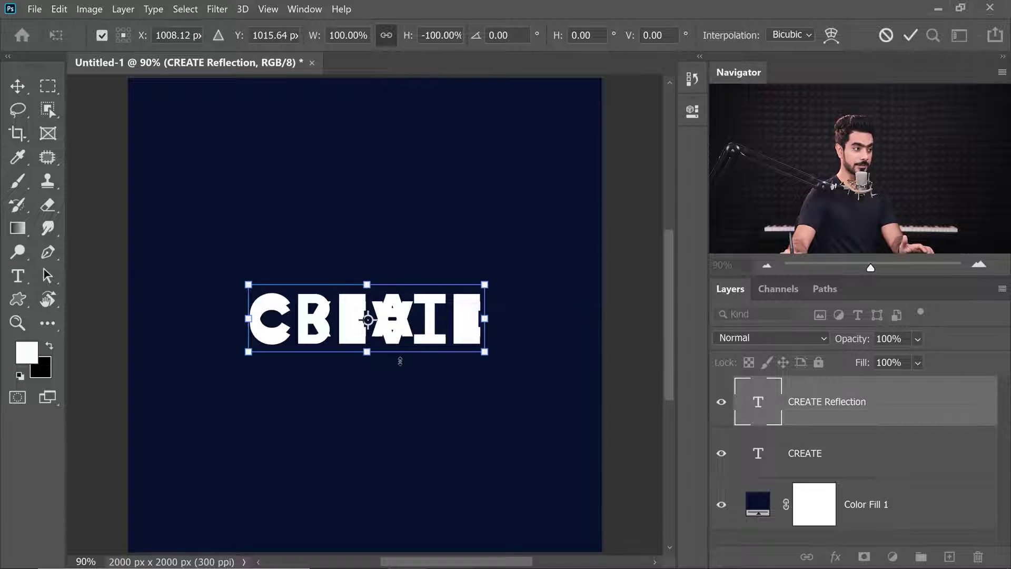
drag(419, 312, 419, 349)
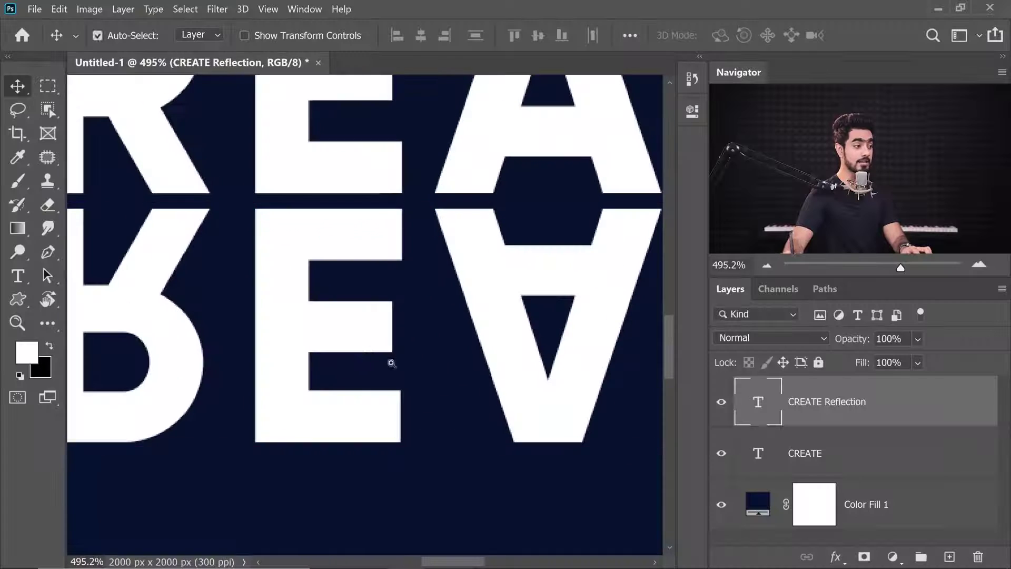
drag(390, 361, 388, 380)
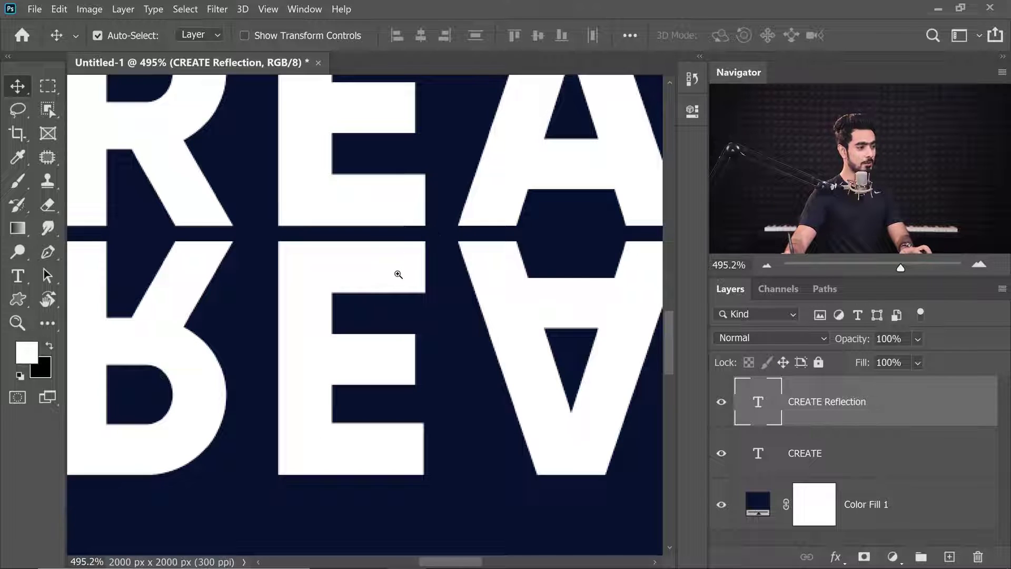
drag(395, 274, 421, 270)
drag(413, 270, 354, 296)
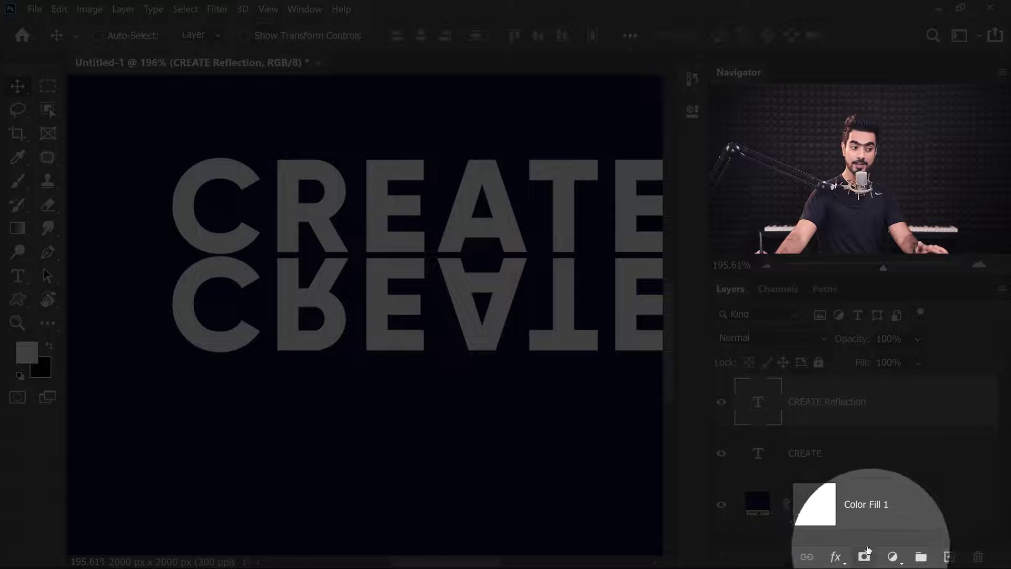
Add a white layer mask to the CREATE Reflection layer and keep the mask active for editing
click(864, 558)
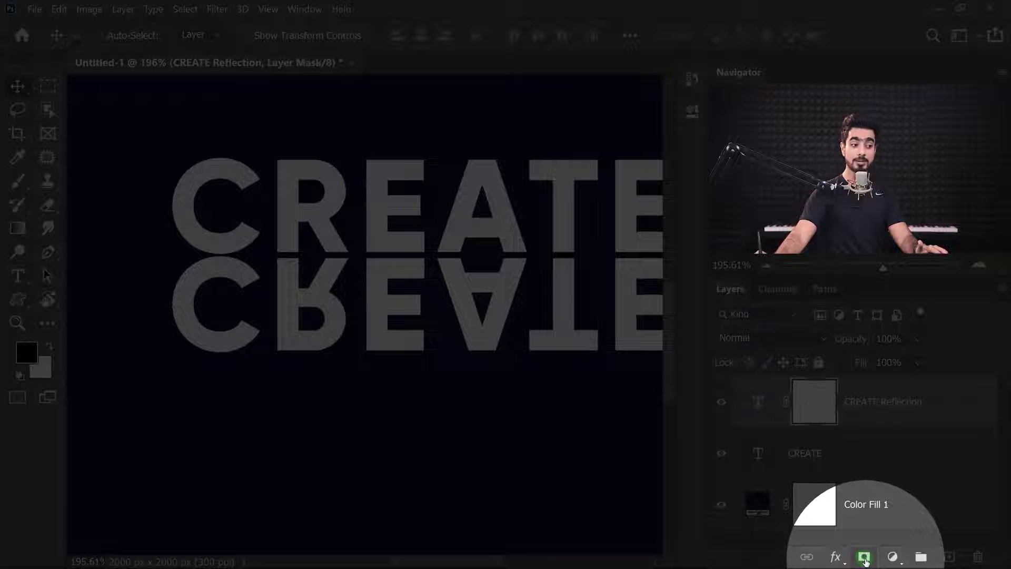
click(758, 396)
click(814, 401)
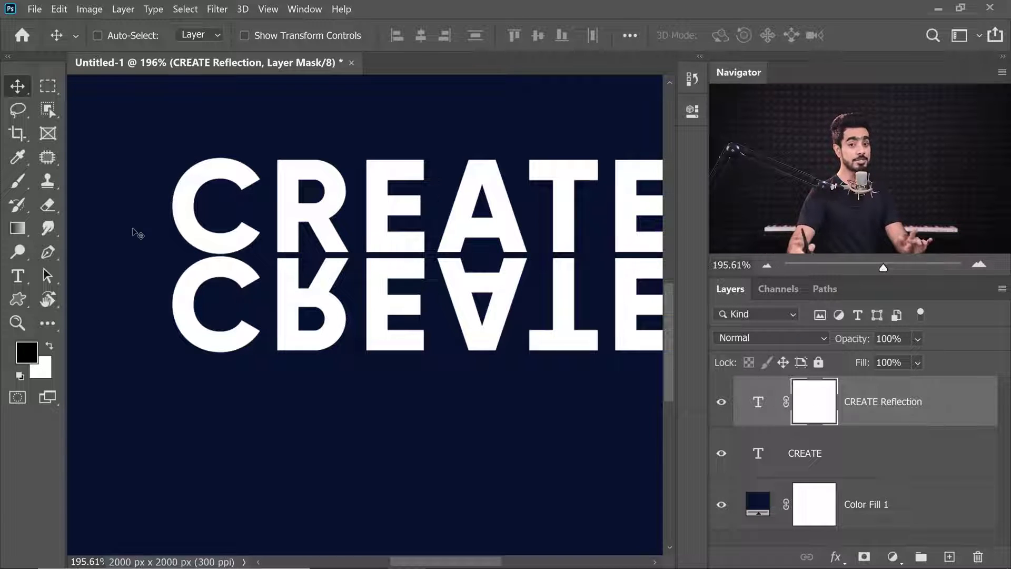
Paint black over the mirrored letters on the CREATE Reflection mask with a 192 px soft brush to hide them
click(18, 183)
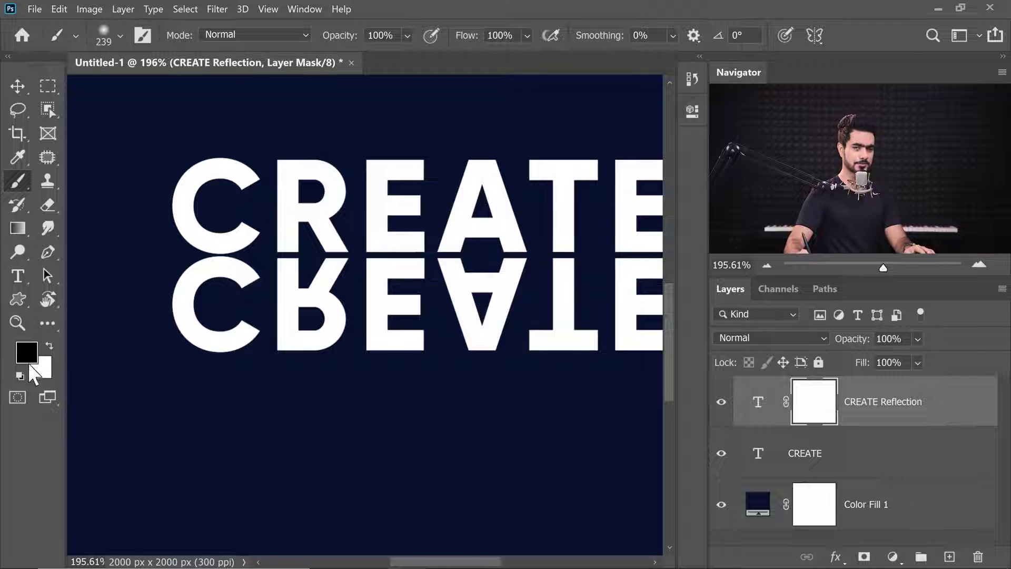
drag(281, 299, 250, 299)
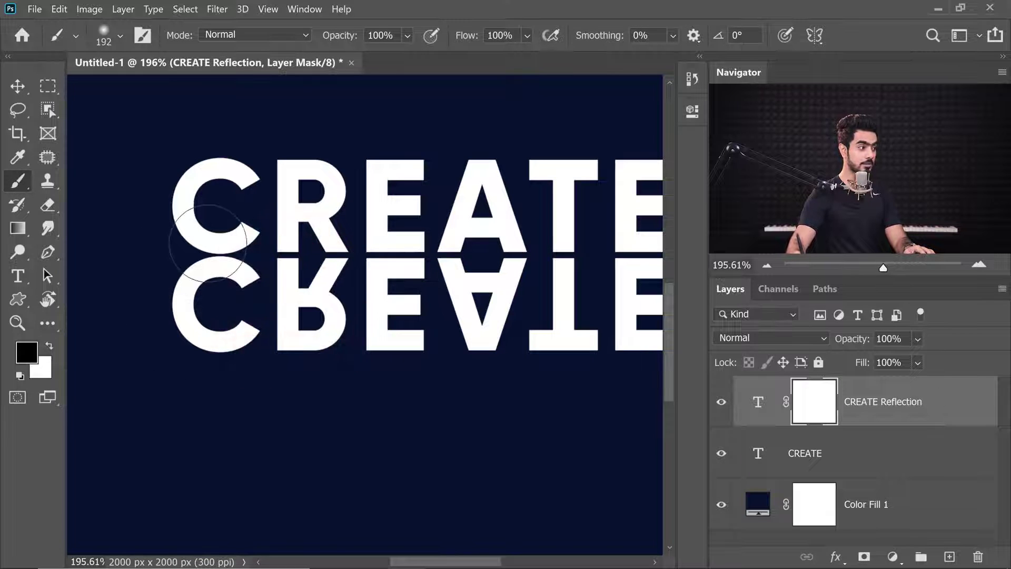
mouse_move(208, 242)
mouse_down()
mouse_move(218, 260)
mouse_move(279, 211)
mouse_move(517, 238)
mouse_move(606, 275)
mouse_up()
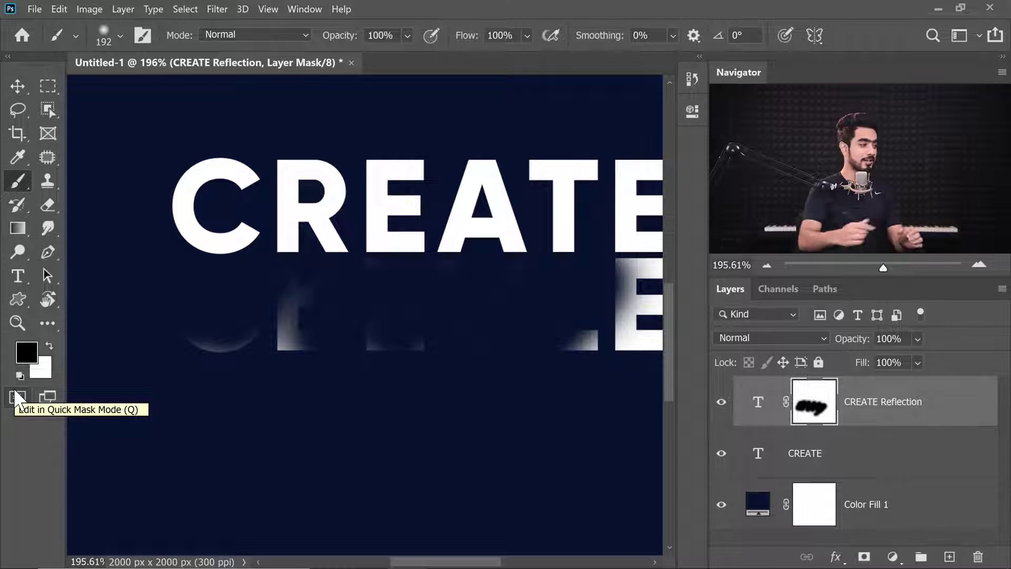
Paint white over the black areas of the CREATE Reflection mask to restore all the mirrored letters
key(x)
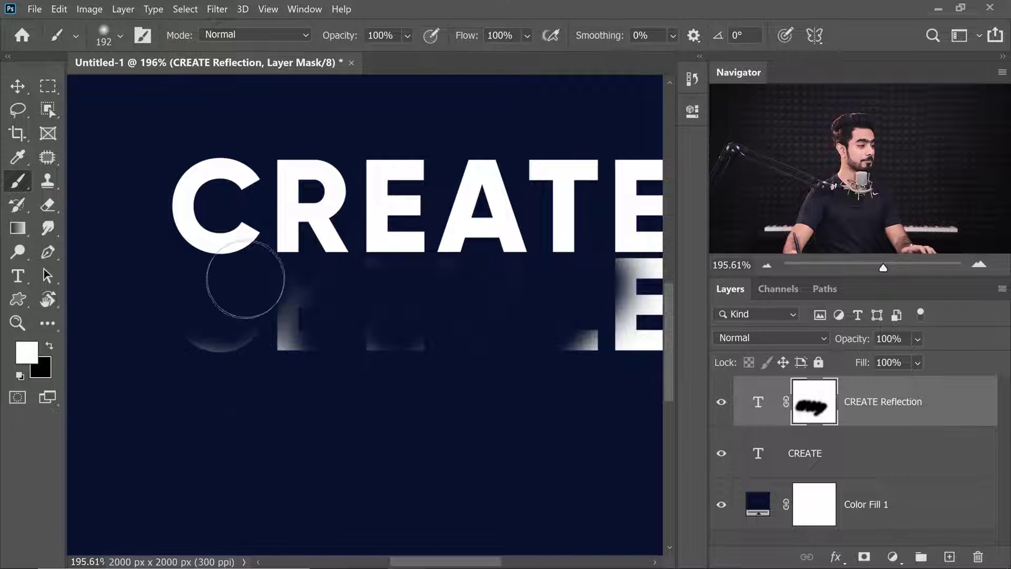
mouse_move(226, 252)
mouse_down()
mouse_move(237, 292)
mouse_move(217, 276)
mouse_move(199, 328)
mouse_move(318, 262)
mouse_move(305, 361)
mouse_up()
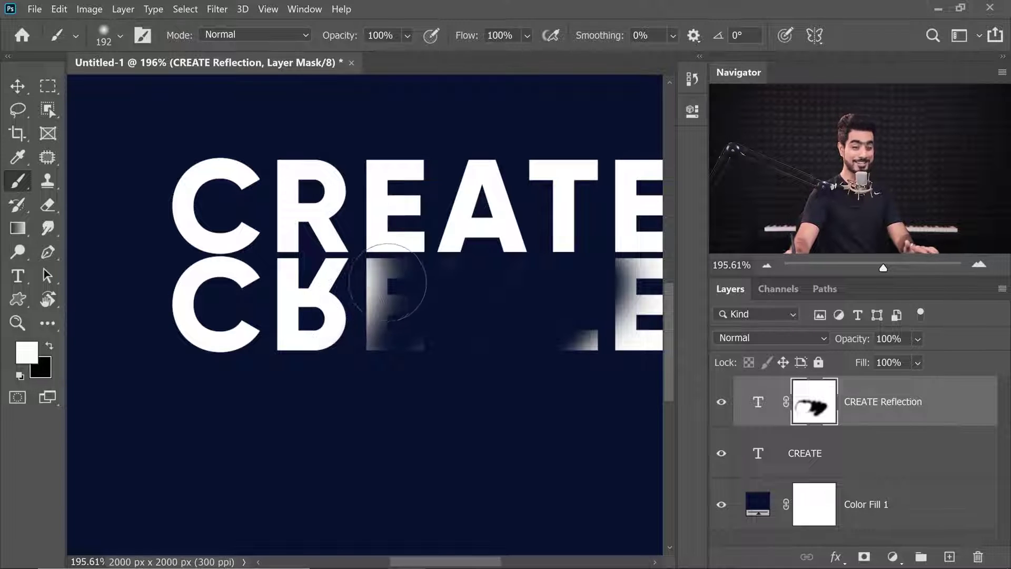
mouse_move(379, 280)
mouse_down()
mouse_move(465, 317)
mouse_move(445, 317)
mouse_up()
mouse_move(296, 315)
mouse_down()
mouse_move(616, 329)
mouse_move(406, 322)
mouse_up()
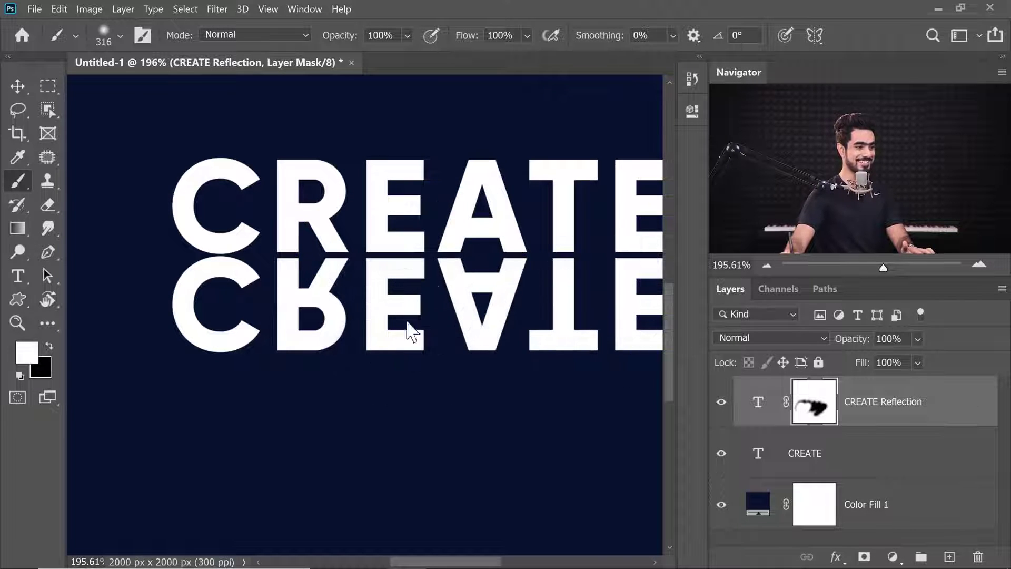
scroll(438, 295, down, 3)
mouse_move(279, 308)
mouse_down()
mouse_move(423, 371)
mouse_move(449, 415)
mouse_up()
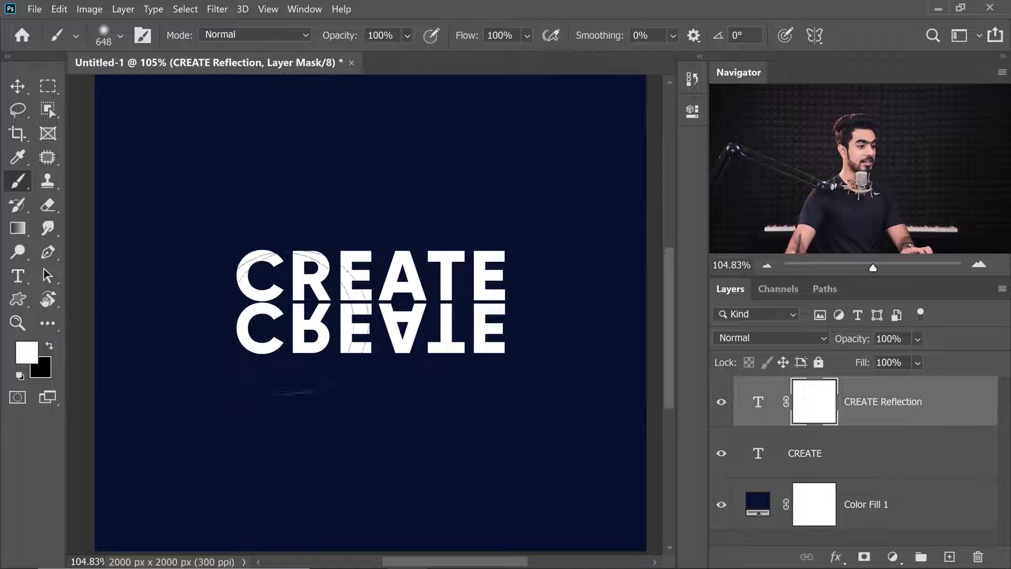
scroll(315, 321, up, 2)
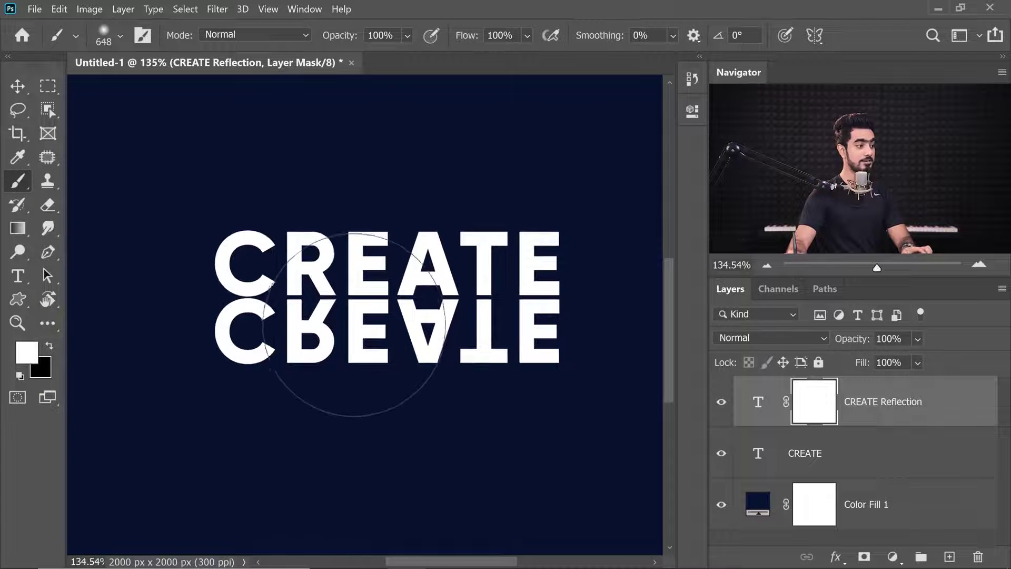
mouse_move(350, 328)
mouse_down()
mouse_move(191, 328)
mouse_move(201, 329)
mouse_up()
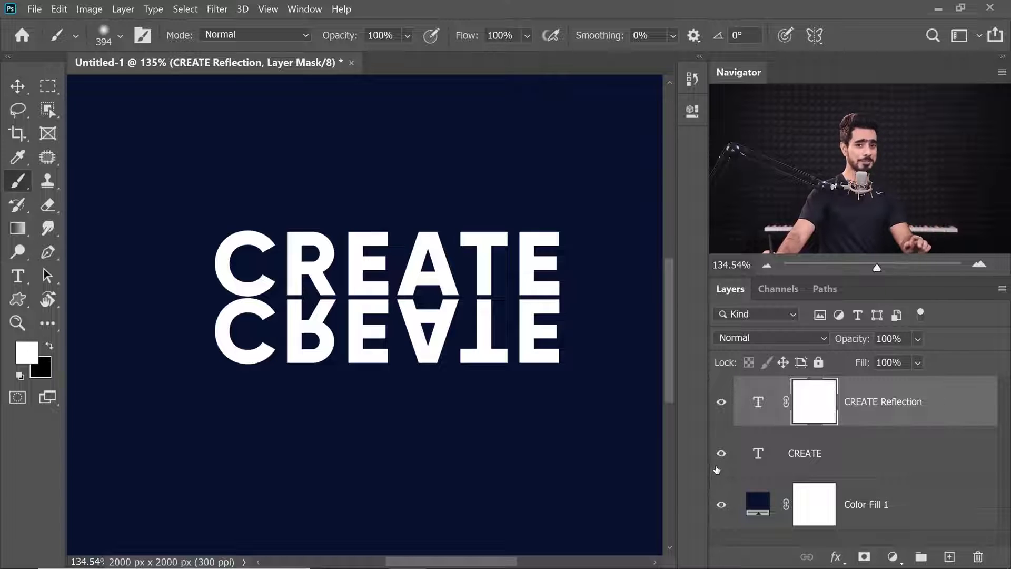
Add a blank layer above the text and try a straight, slanted white line on it with a 216 px soft brush
click(950, 556)
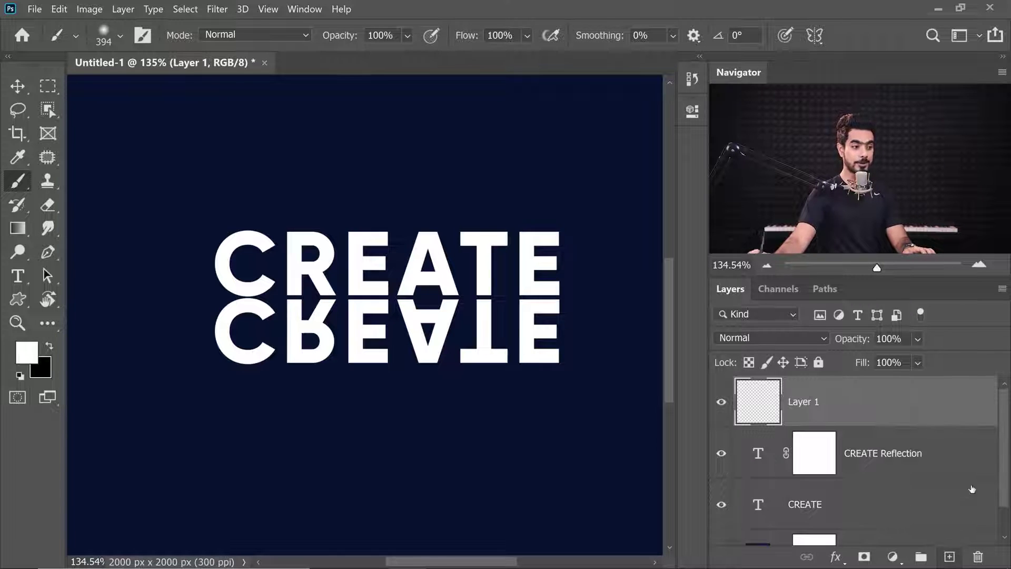
drag(251, 200, 244, 316)
mouse_move(317, 308)
mouse_down()
mouse_move(301, 297)
mouse_move(305, 285)
mouse_move(295, 304)
mouse_up()
alt+right_click(275, 266)
drag(276, 266, 177, 260)
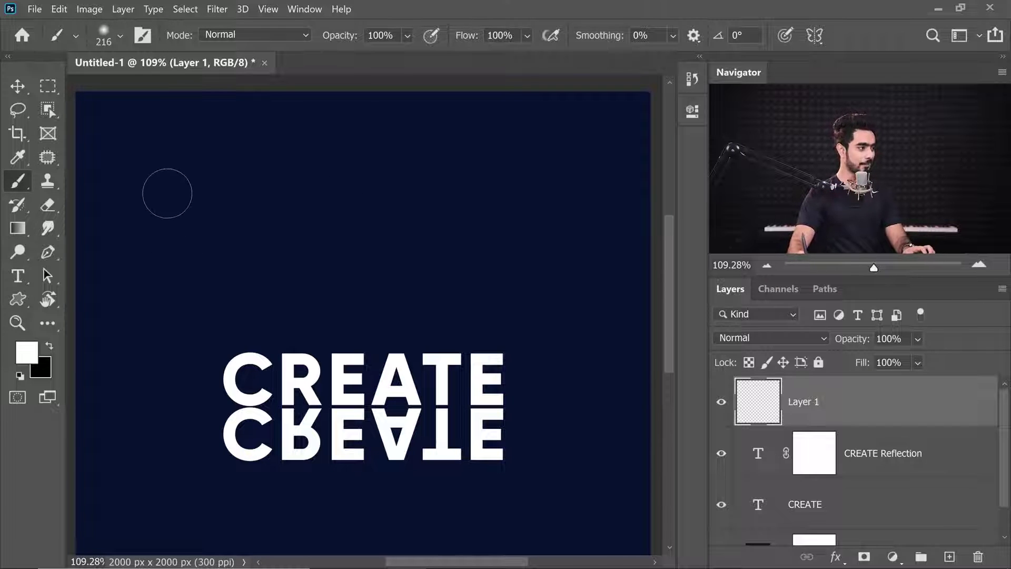
click(175, 186)
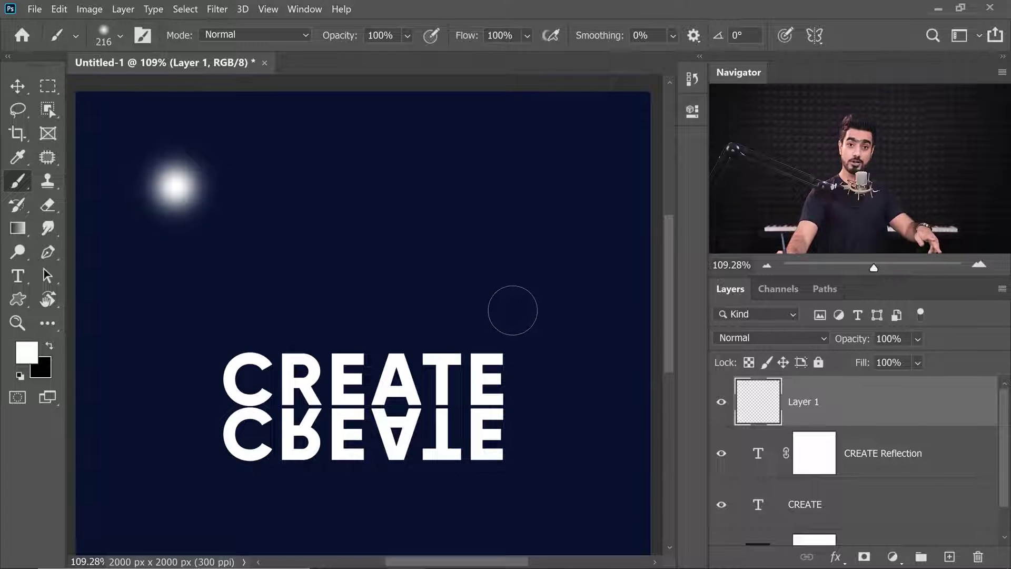
shift+click(554, 269)
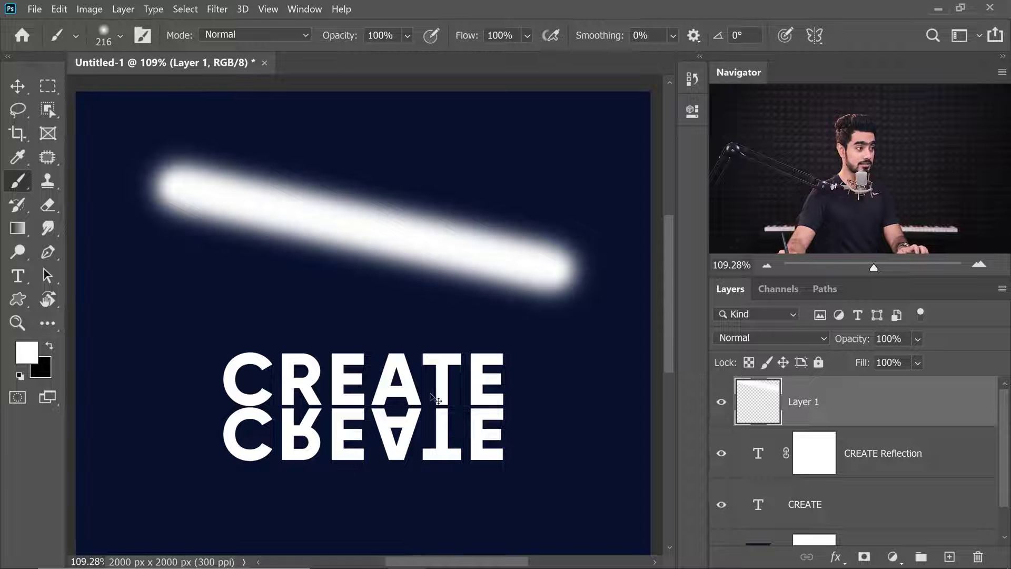
key(ctrl+z)
key(ctrl+z)
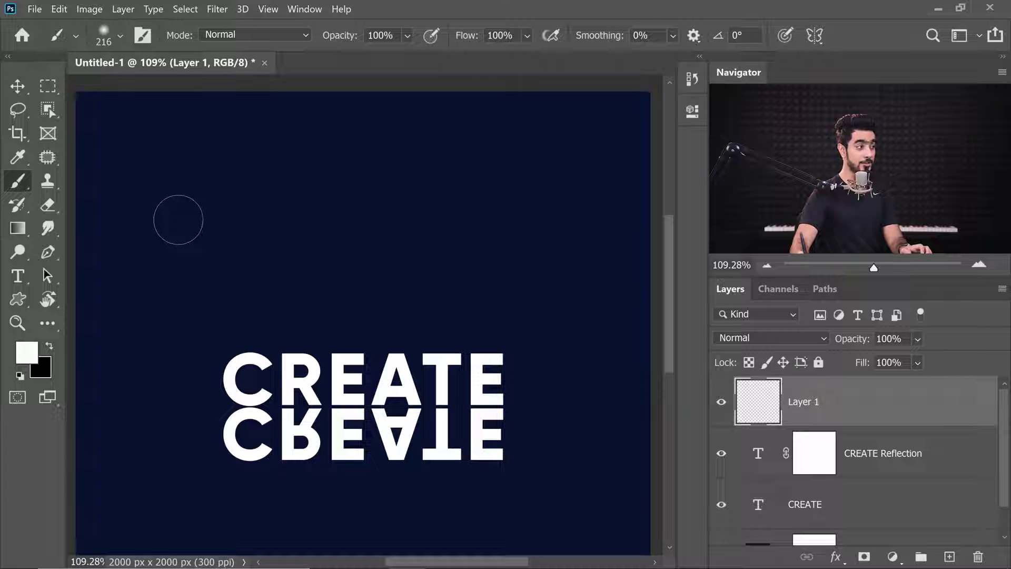
Try a perfectly horizontal white brush line above the CREATE text on the blank layer
click(178, 218)
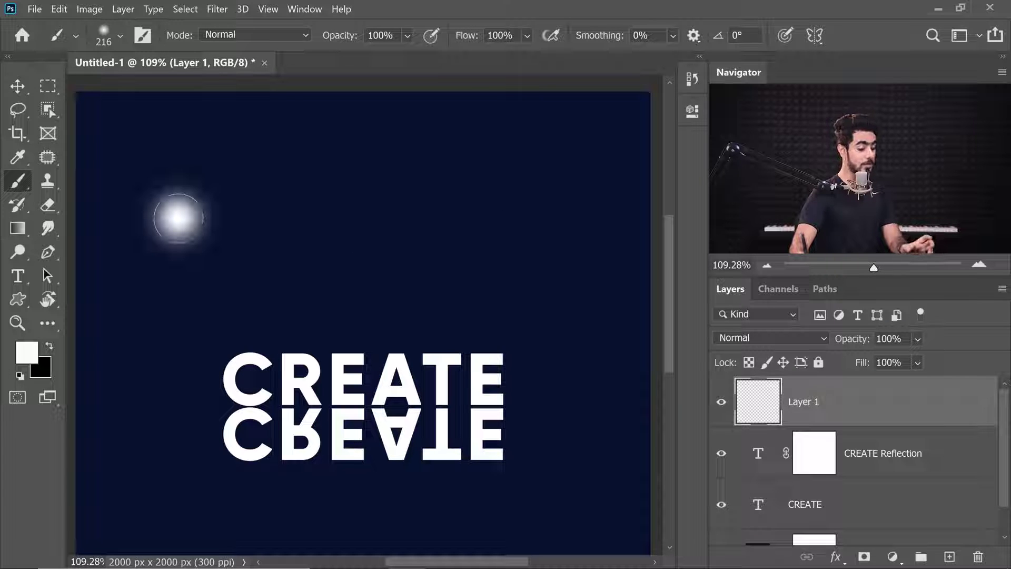
drag(179, 218, 561, 205)
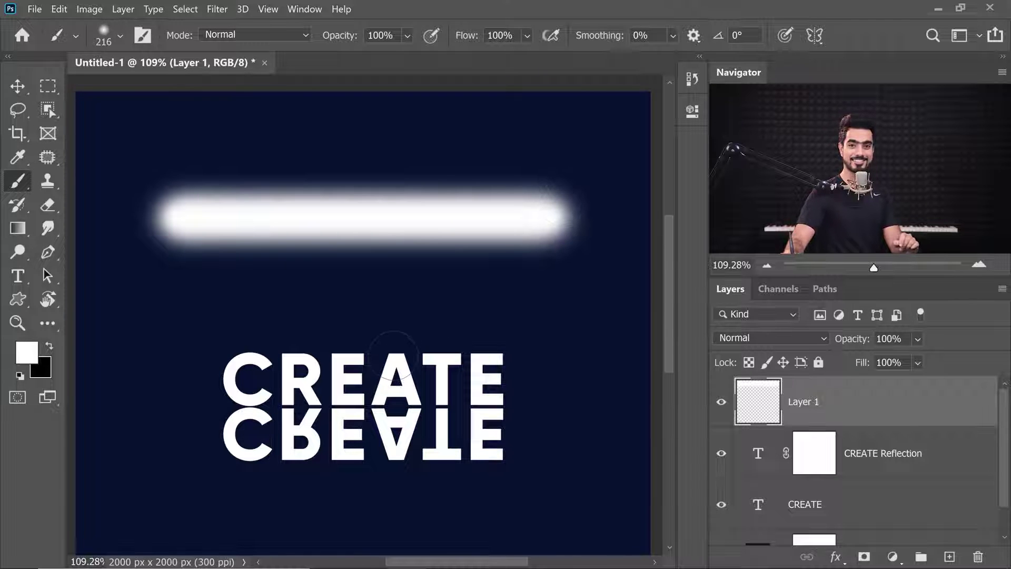
key(ctrl+z)
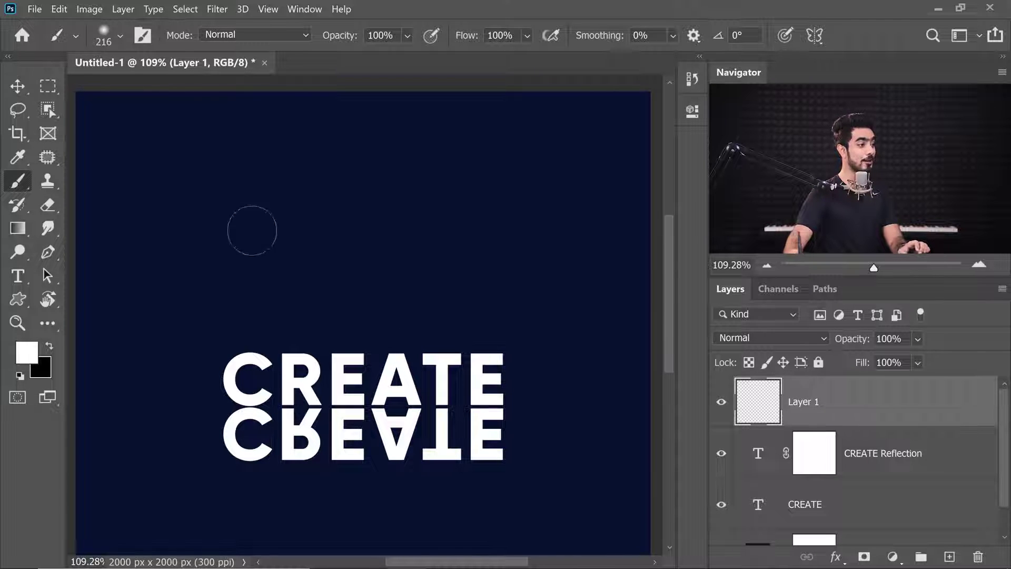
Paint a chain of connected straight white lines spiralling inward around the text with a 113 px soft brush
drag(203, 192, 145, 193)
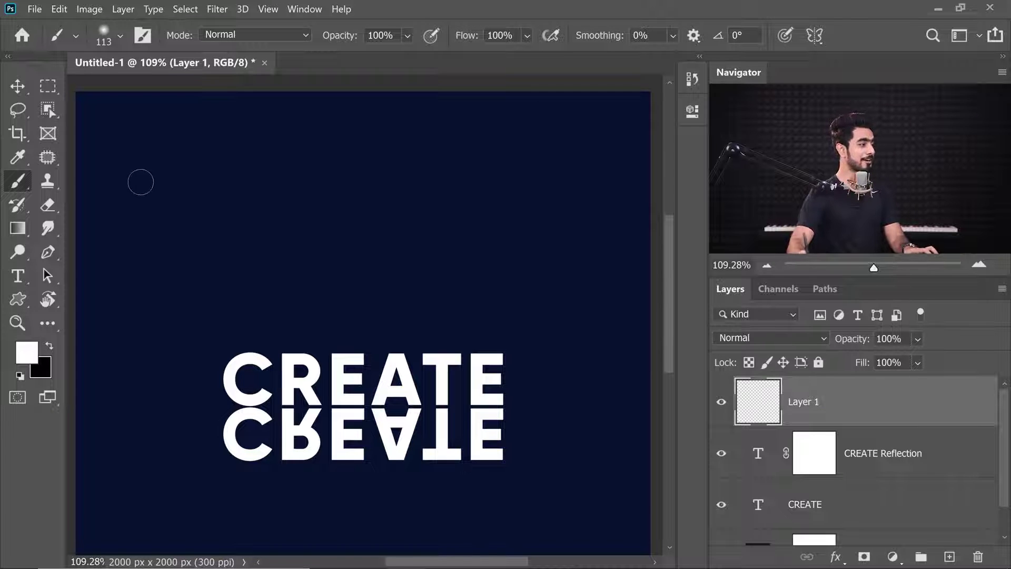
click(145, 182)
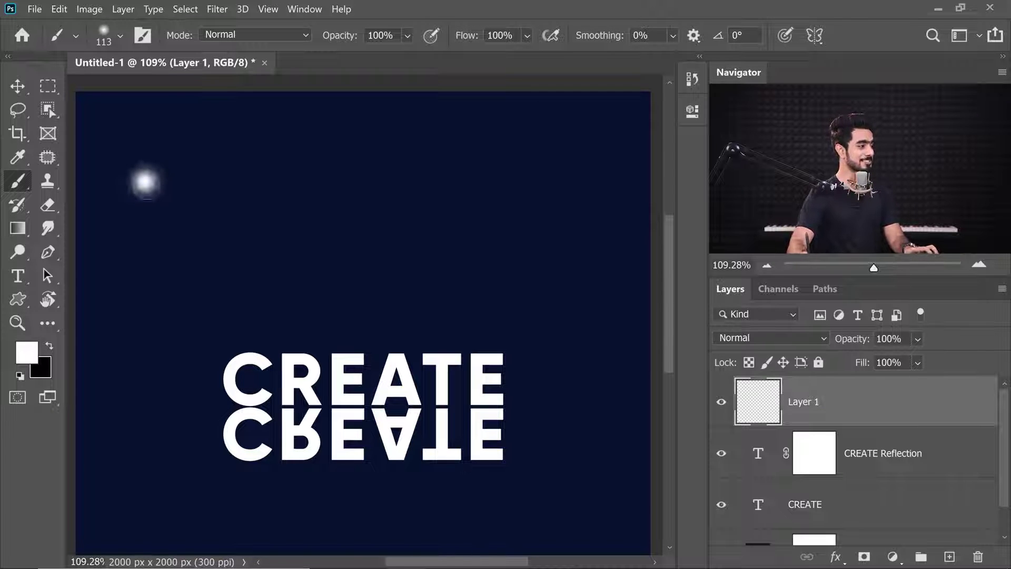
shift+click(578, 232)
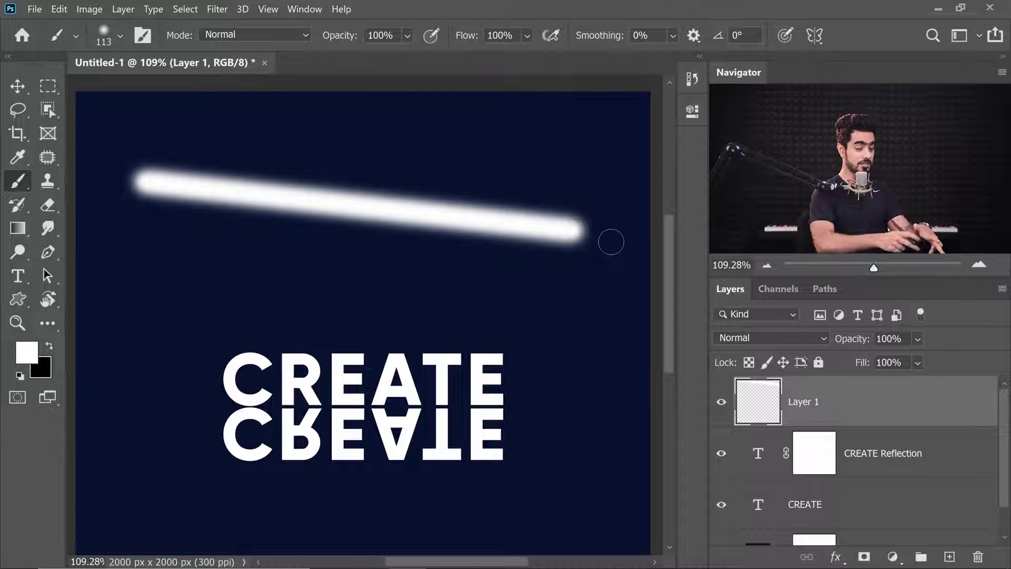
shift+click(577, 470)
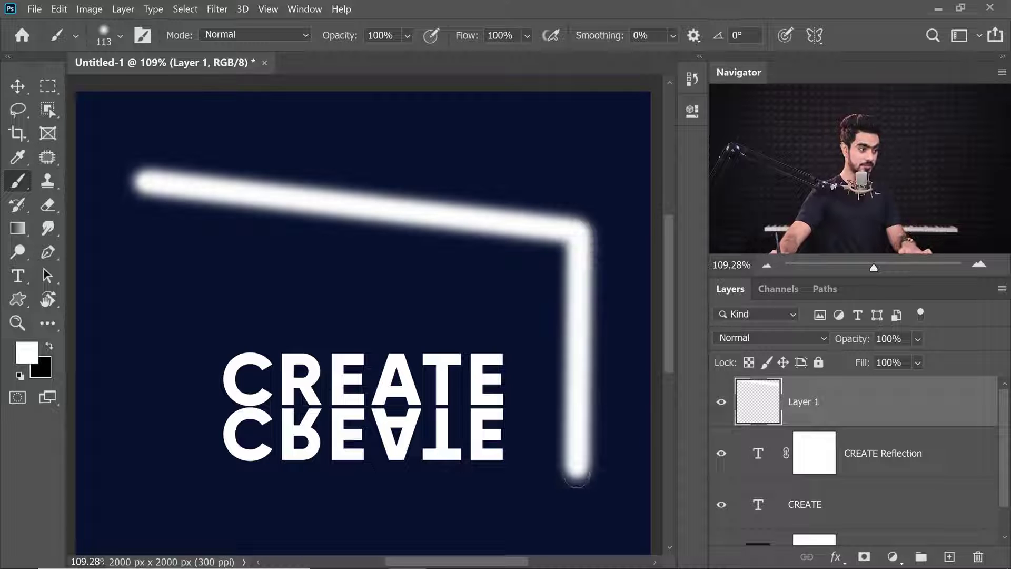
shift+click(145, 465)
shift+click(95, 272)
shift+click(480, 301)
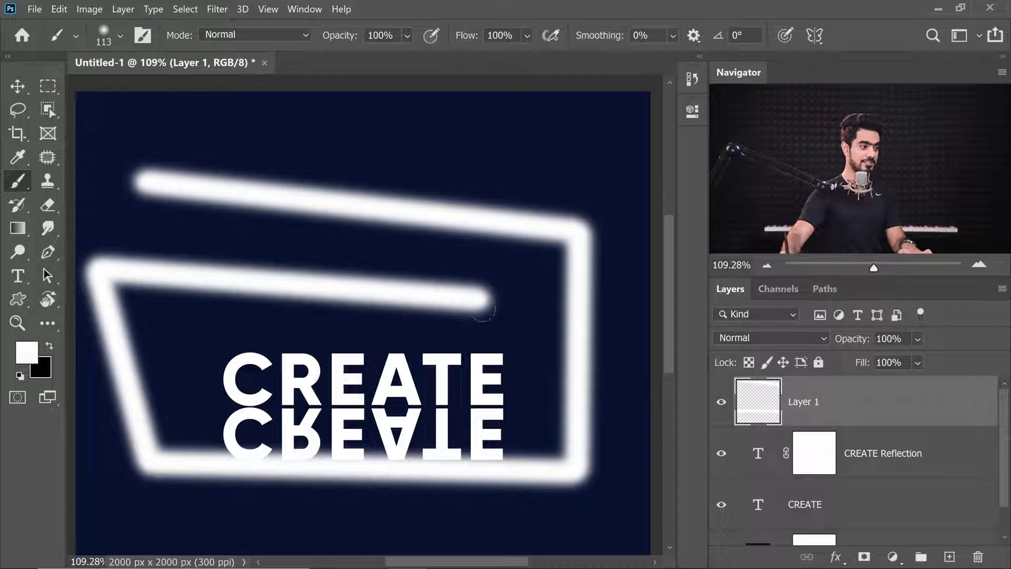
shift+click(478, 432)
shift+click(182, 403)
shift+click(211, 320)
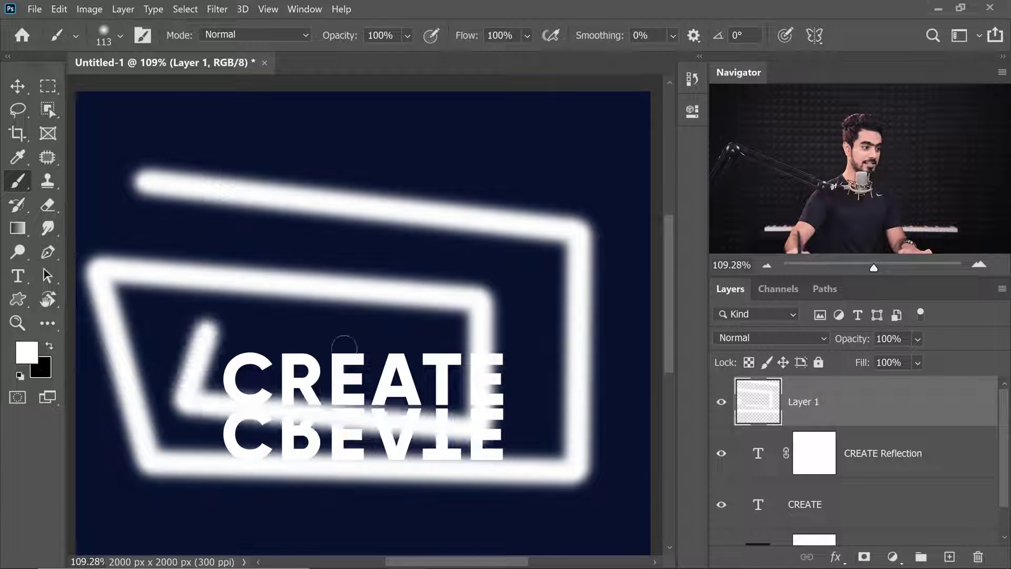
shift+click(423, 351)
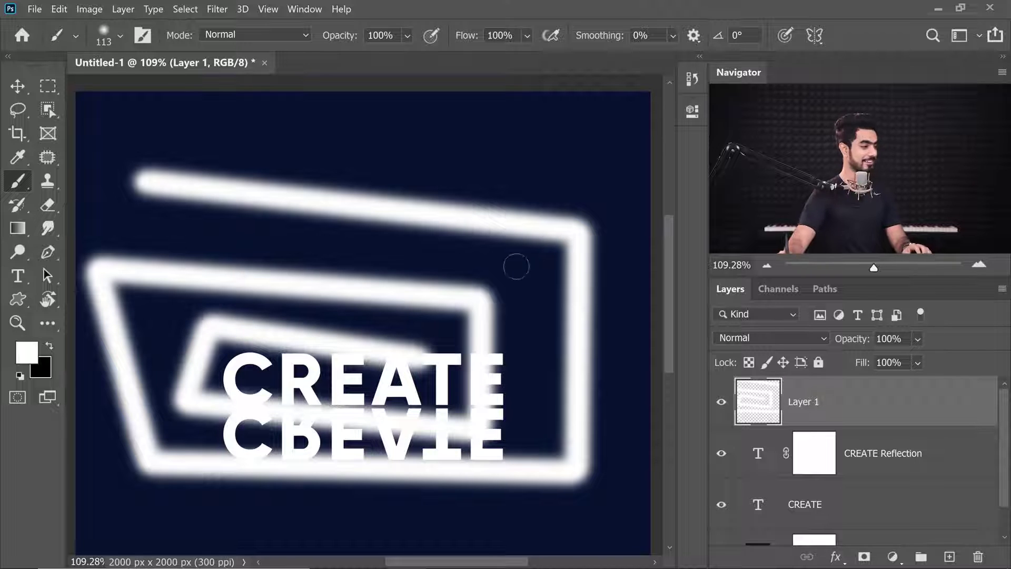
Undo all the connected brush lines and delete the blank practice layer
key(ctrl+z)
key(ctrl+z)
key(ctrl+z)
key(ctrl+z)
key(ctrl+z)
key(ctrl+z)
key(ctrl+z)
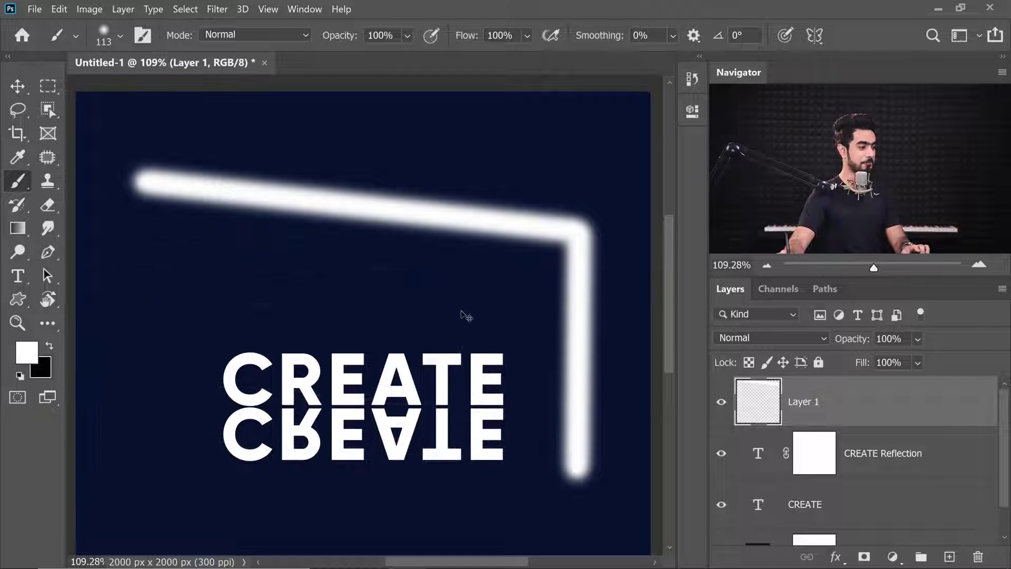
key(ctrl+z)
key(ctrl+z)
key(ctrl+z)
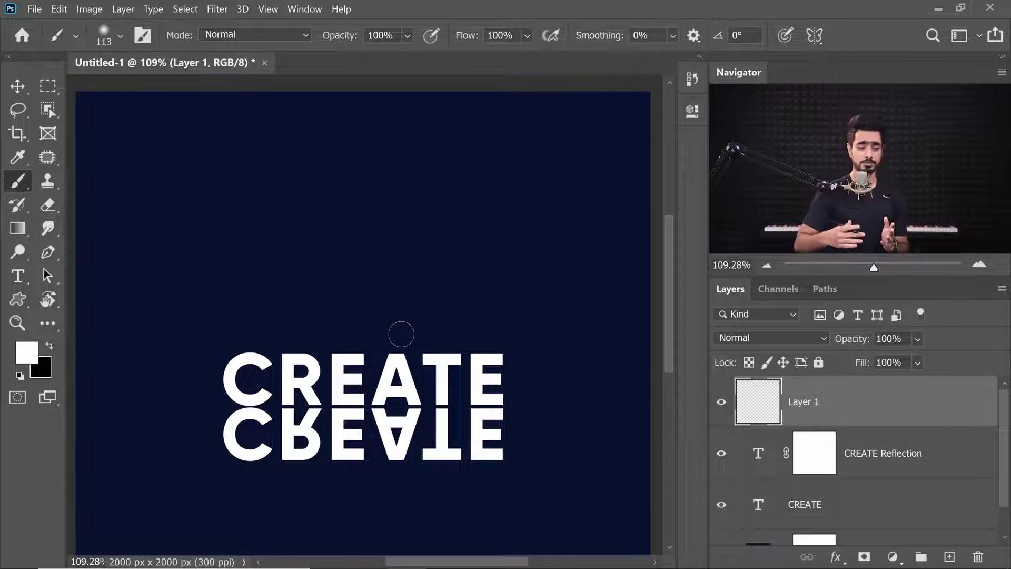
drag(914, 402, 977, 555)
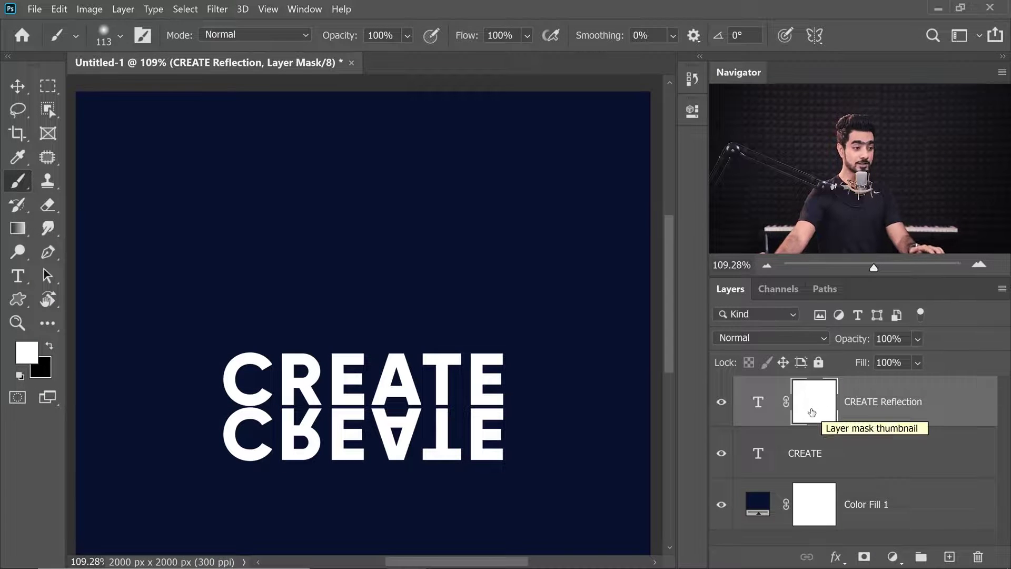
Paint a straight black stroke across the bottom of the mirrored letters on the CREATE Reflection mask with a 550 px soft round brush, fading them downward
scroll(290, 353, up, 2)
scroll(293, 354, down, 1)
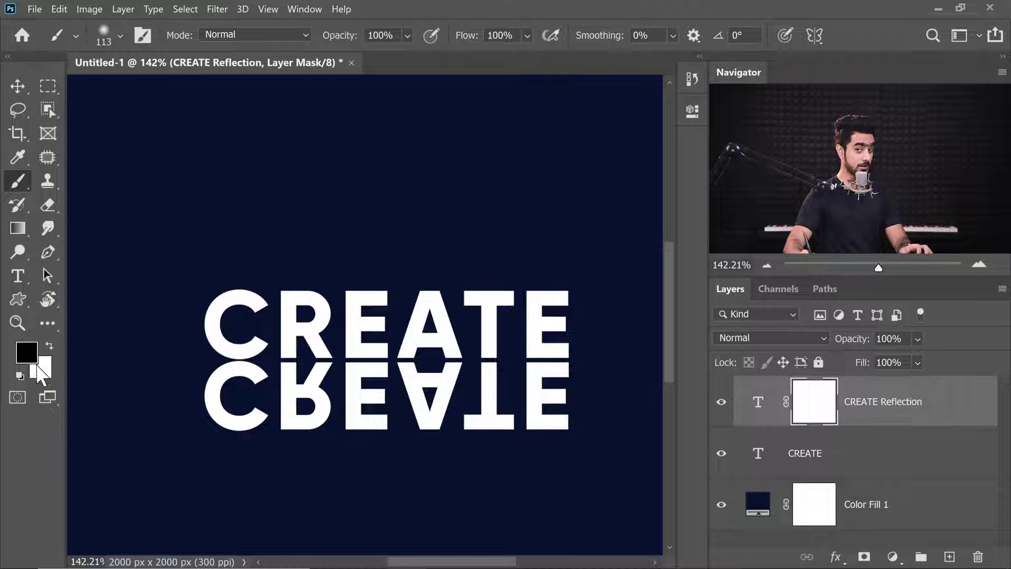
drag(231, 411, 443, 414)
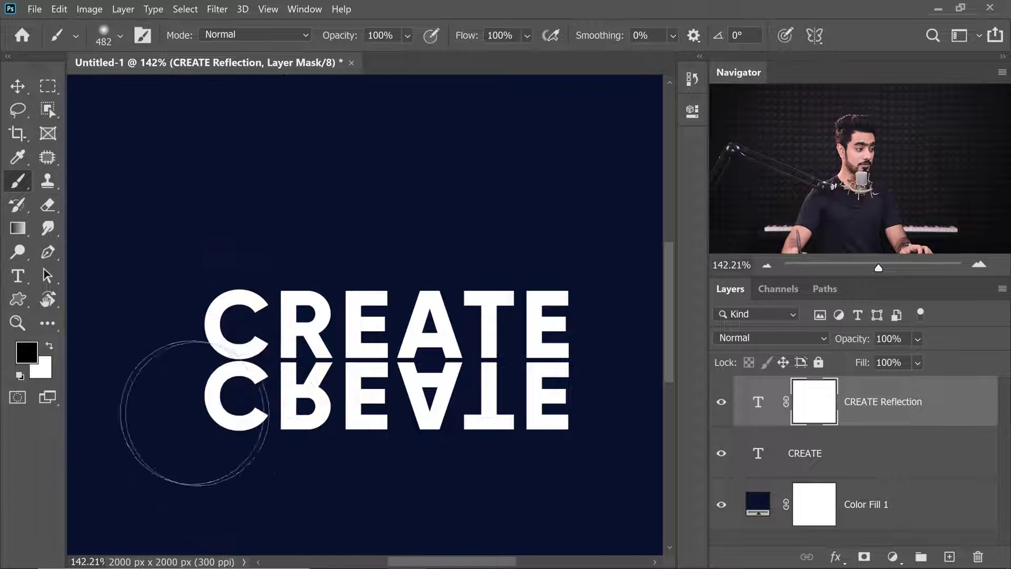
drag(191, 404, 207, 406)
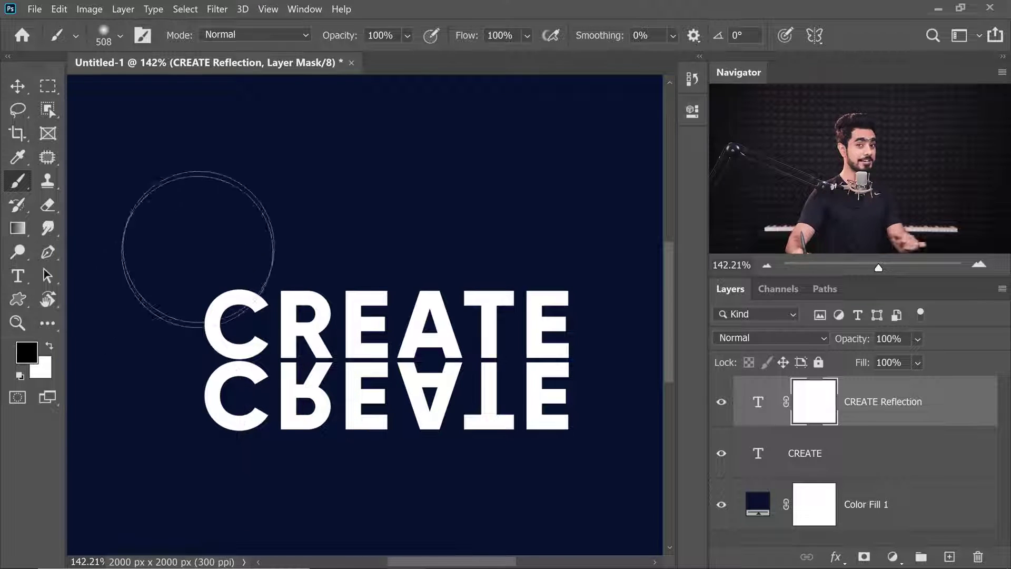
click(120, 36)
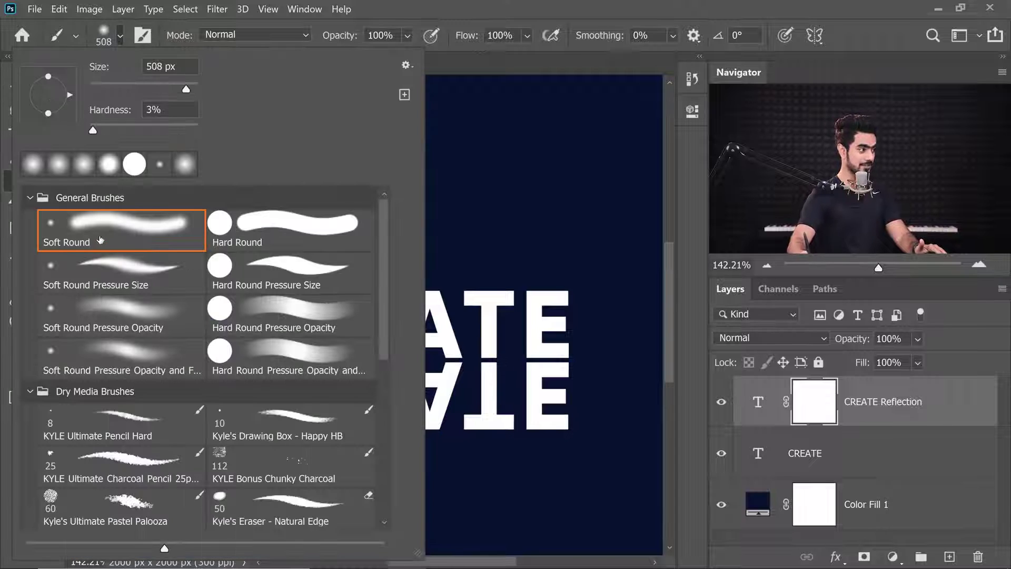
click(120, 38)
mouse_move(230, 424)
mouse_down()
mouse_move(205, 428)
mouse_move(217, 426)
mouse_up()
drag(305, 331, 364, 277)
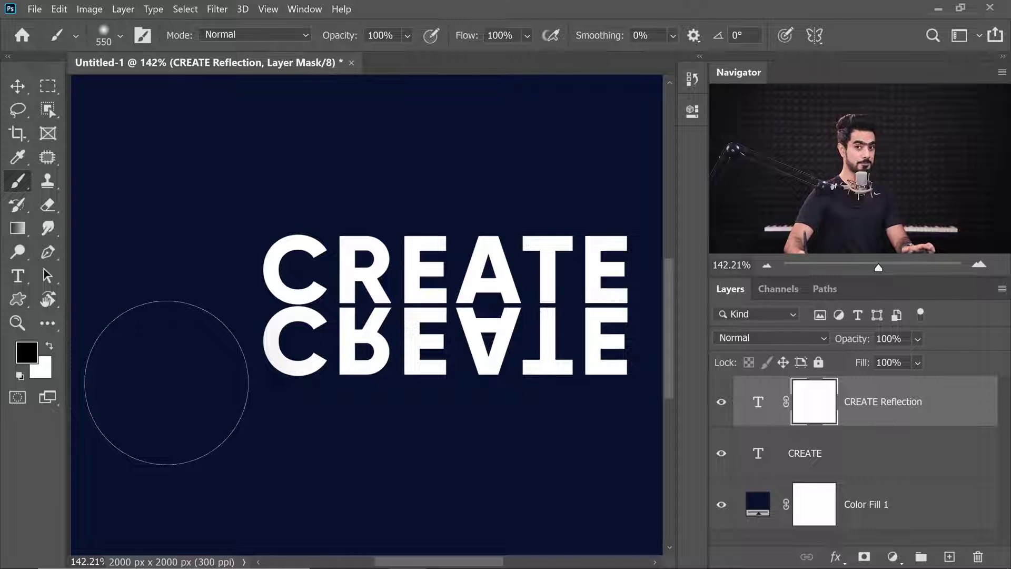
mouse_move(187, 379)
mouse_down()
mouse_move(668, 386)
mouse_move(390, 412)
mouse_up()
drag(300, 377, 488, 380)
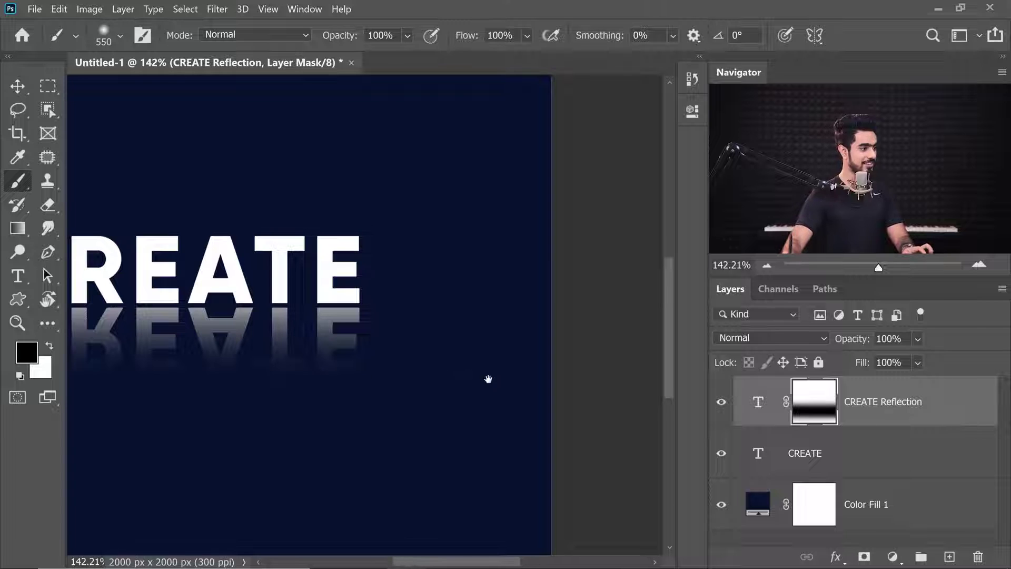
Lower the CREATE Reflection layer's opacity to 50%
scroll(447, 342, down, 3)
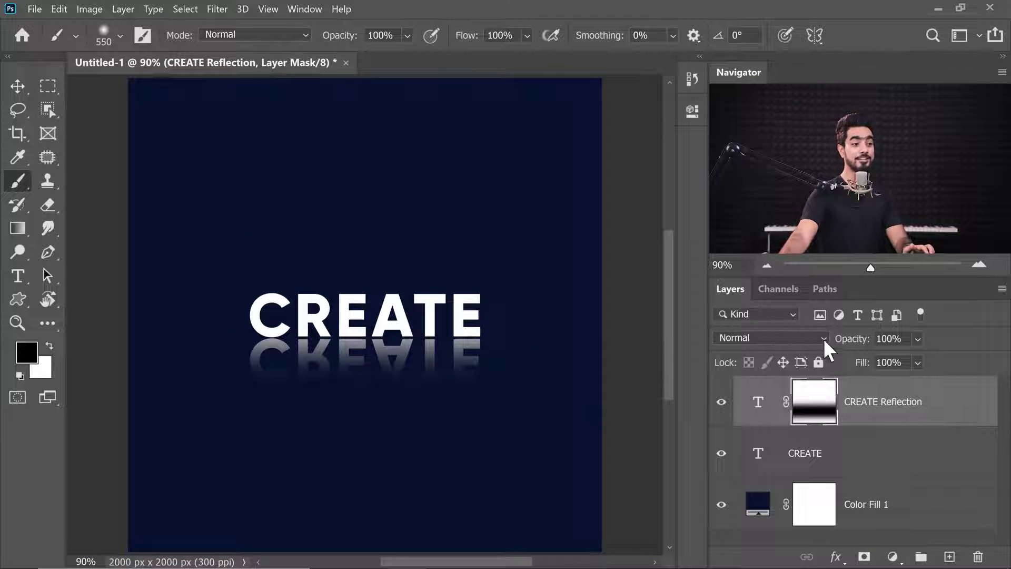
drag(851, 341, 836, 343)
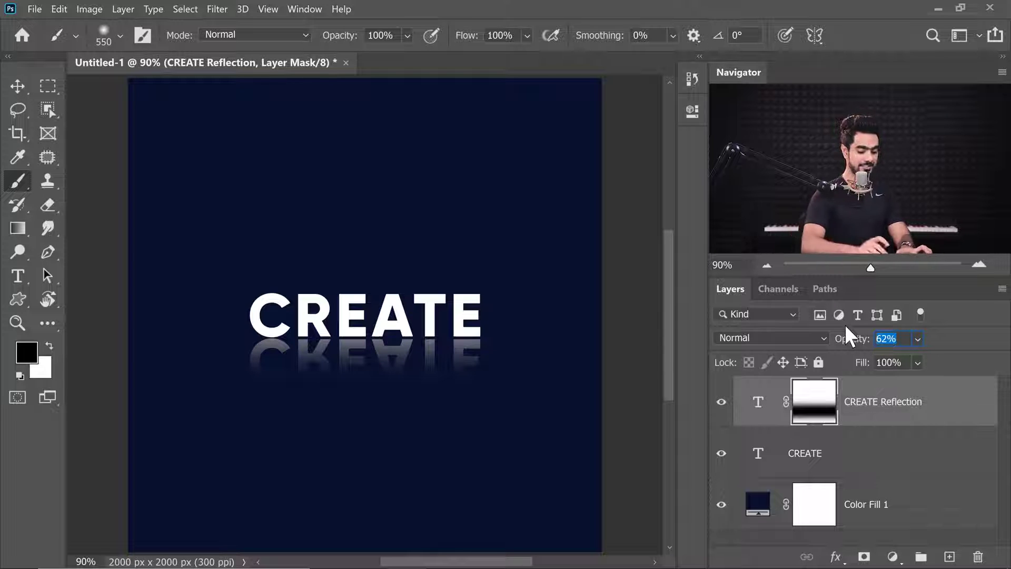
text(50)
key(Return)
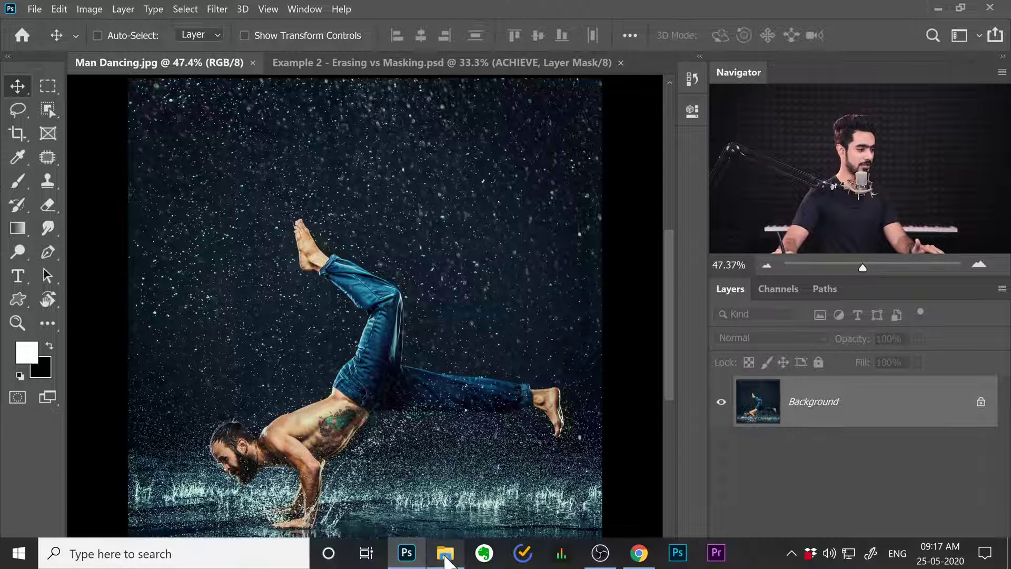
Bring up the File Explorer Images folder and place Purple Smoke.jpg into the Man Dancing.jpg document at its default size
click(445, 553)
drag(264, 13, 749, 214)
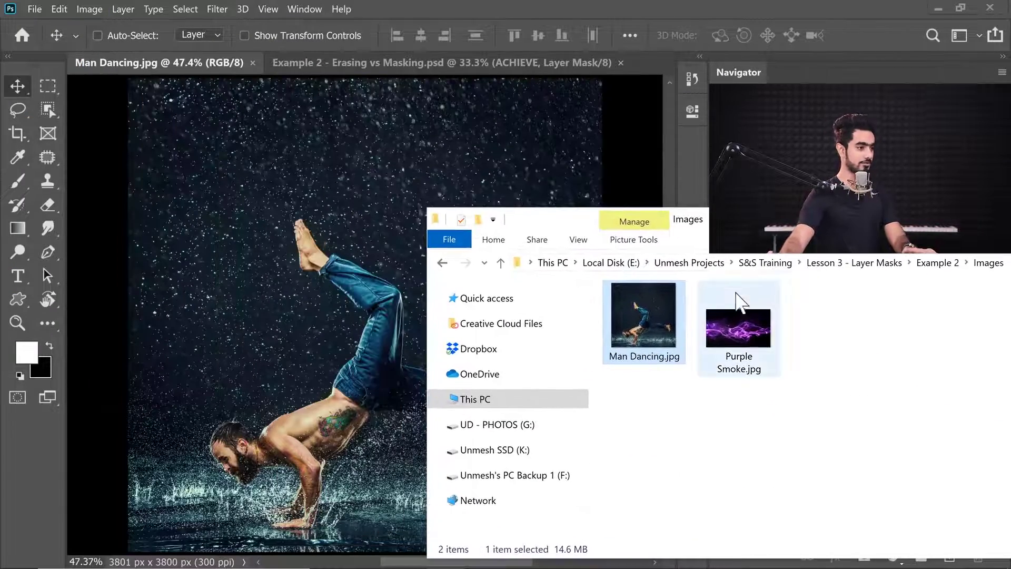
drag(539, 217, 695, 246)
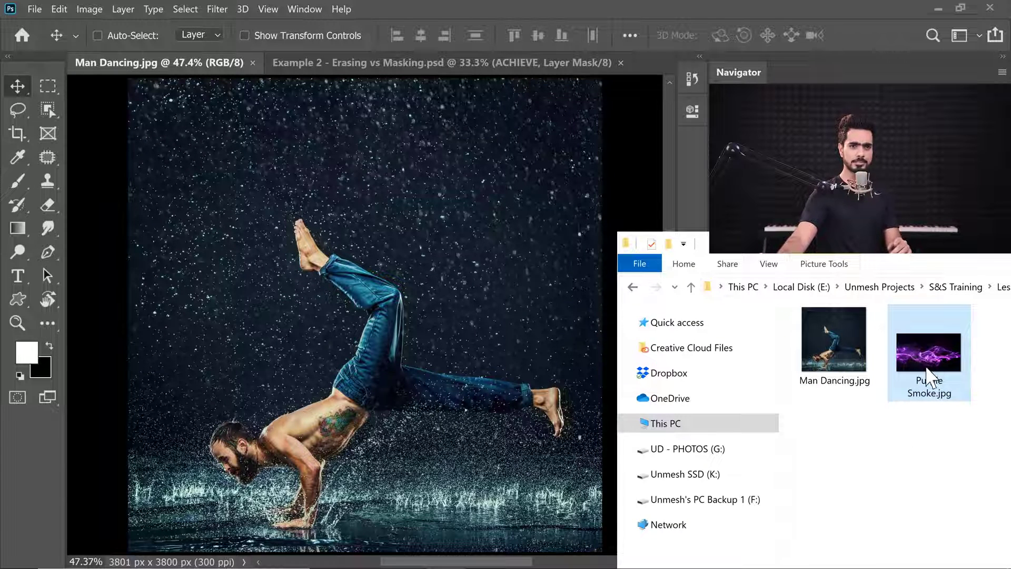
drag(928, 374, 351, 261)
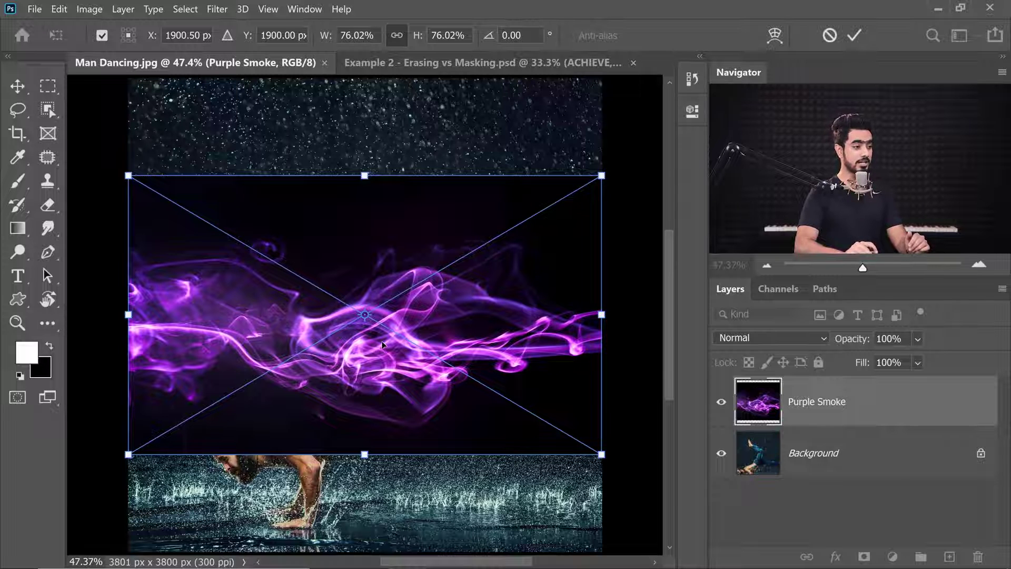
key(Return)
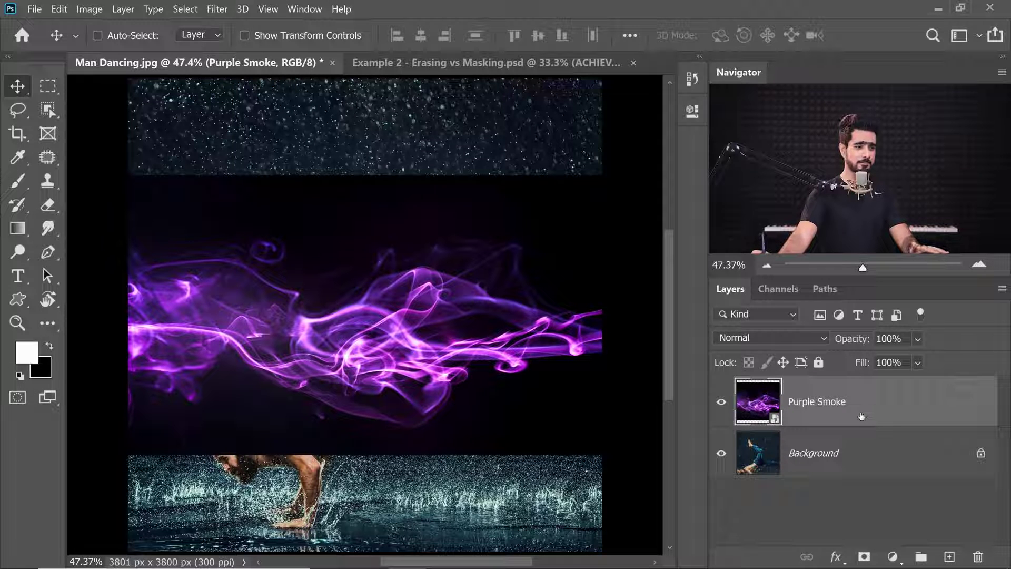
Rasterize the Purple Smoke layer and set its blend mode to Screen
right_click(884, 413)
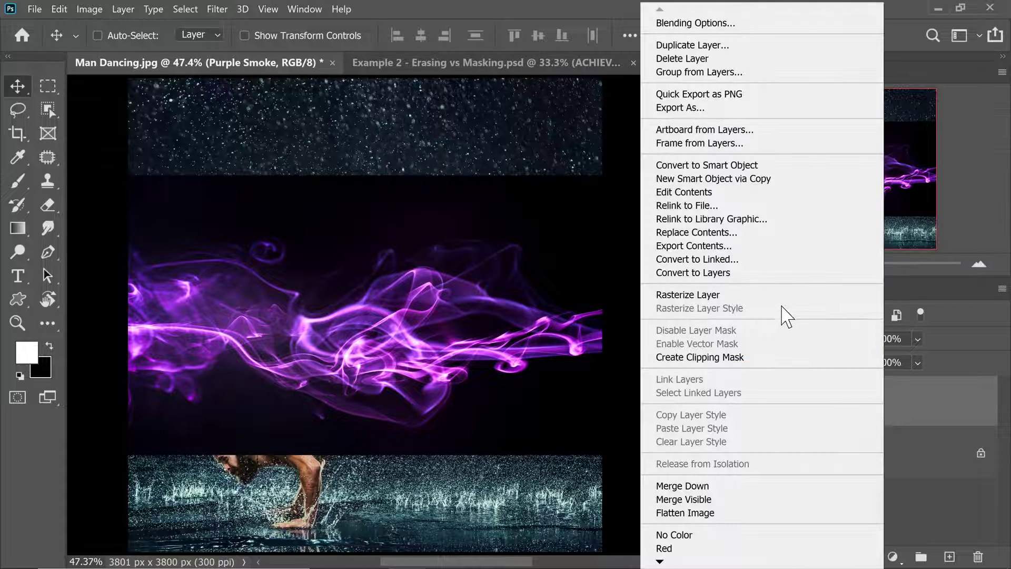
click(816, 295)
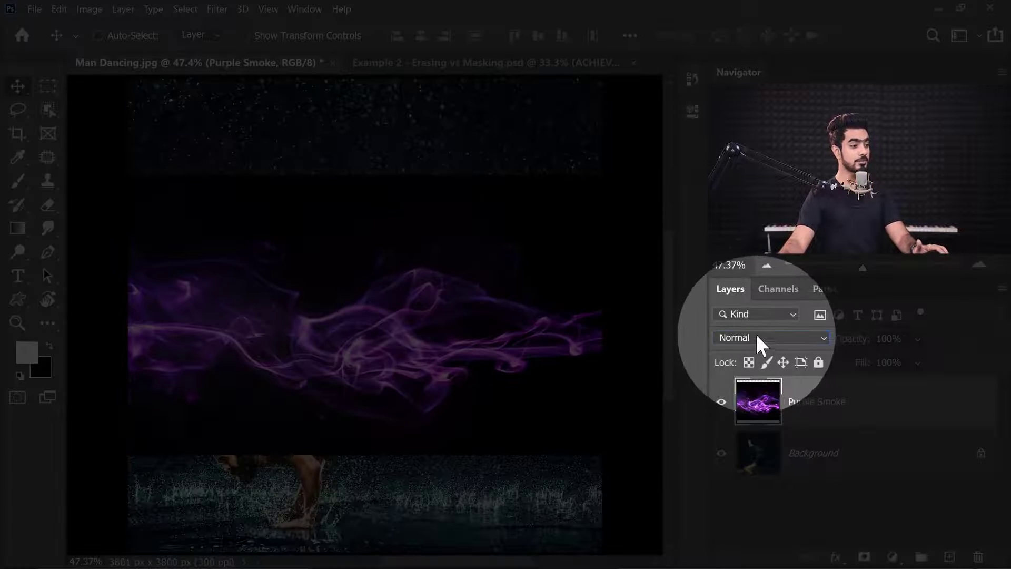
click(765, 337)
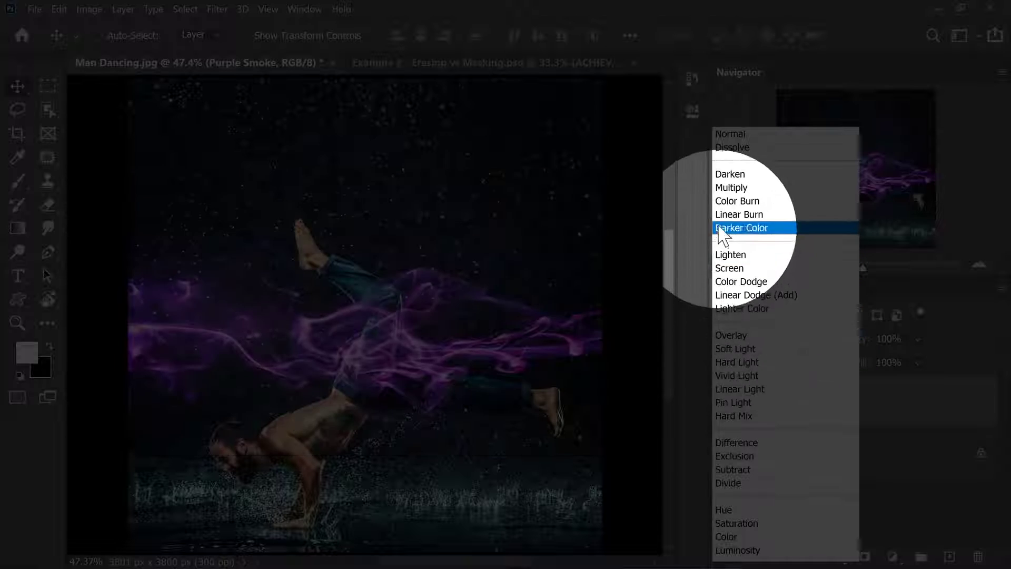
click(729, 268)
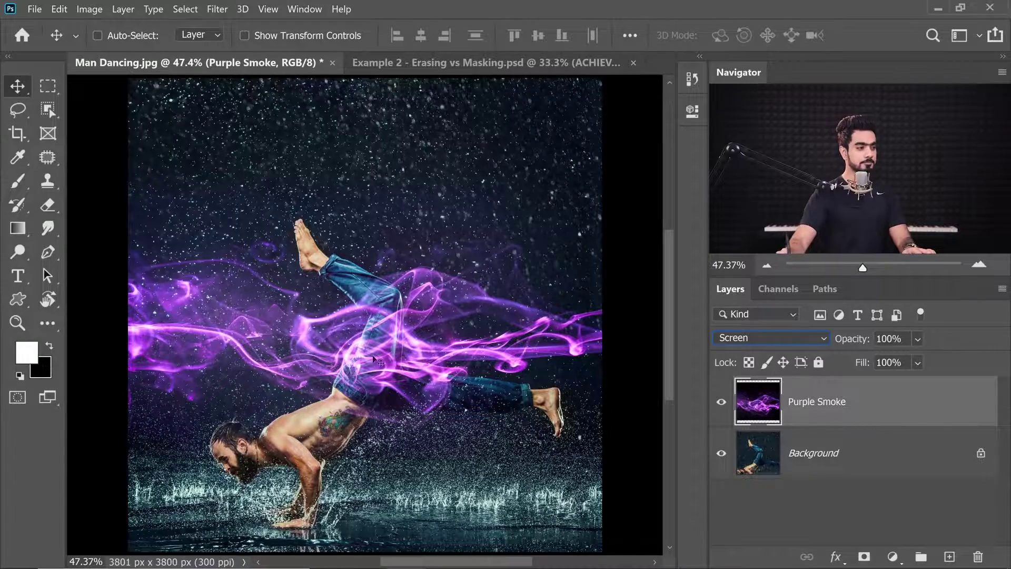
Add a white layer mask to the Purple Smoke layer
scroll(374, 359, up, 5)
scroll(379, 348, down, 4)
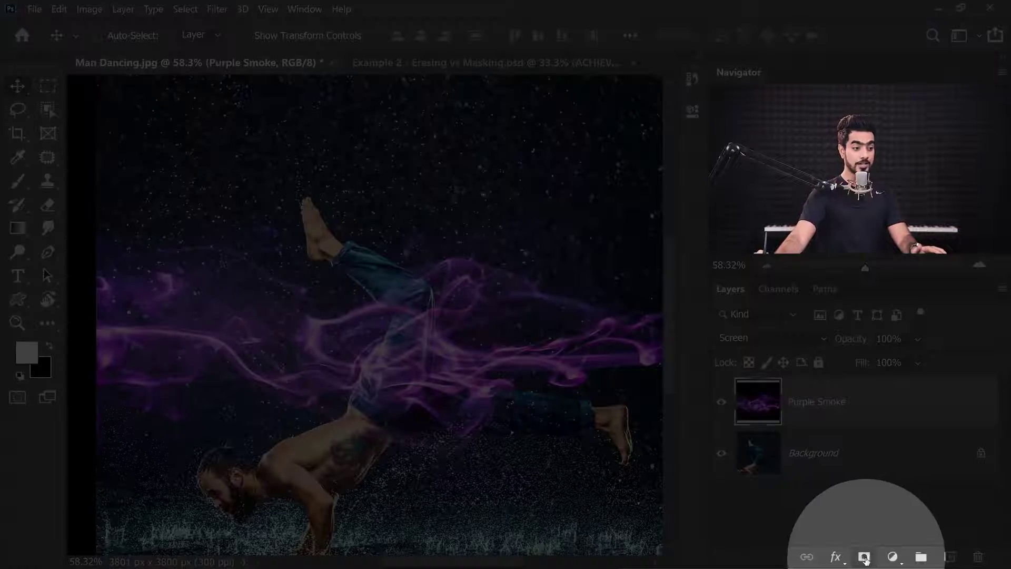
click(864, 557)
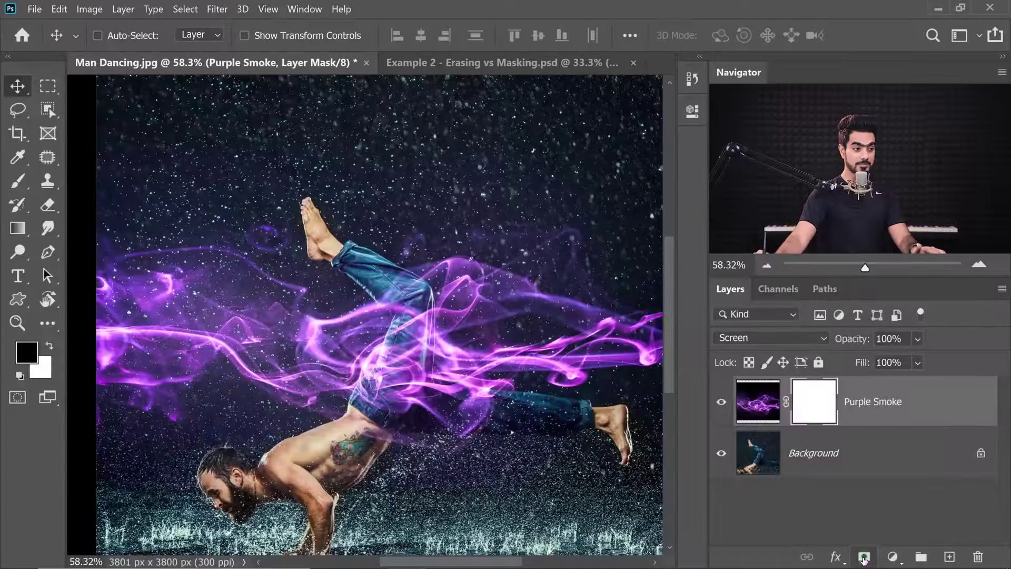
Paint black on the Purple Smoke mask over the man's bent knee with a 184 px soft brush at 20% flow
click(17, 181)
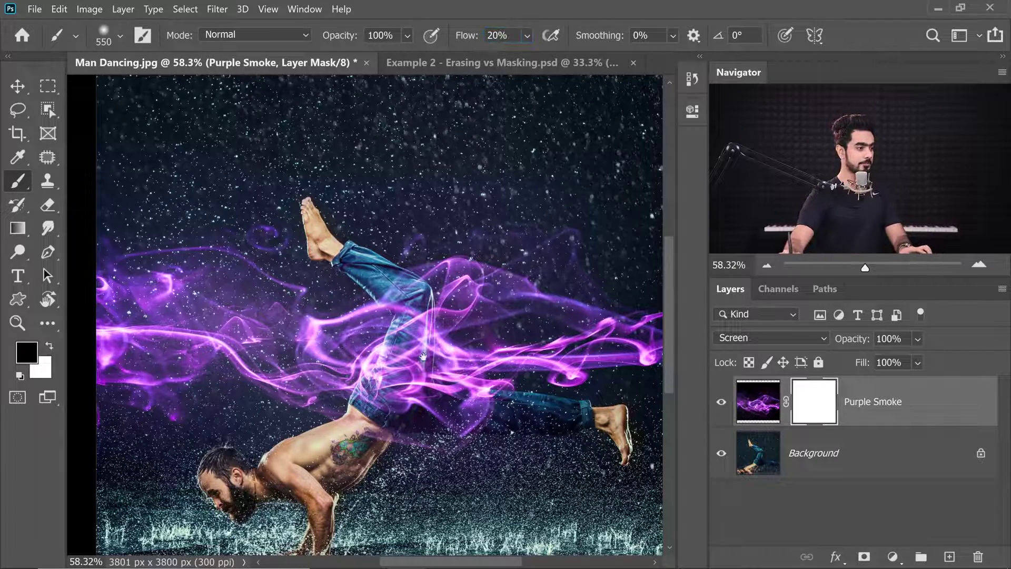
mouse_move(416, 332)
mouse_down()
mouse_move(411, 310)
mouse_move(394, 311)
mouse_move(404, 316)
mouse_move(405, 302)
mouse_move(382, 327)
mouse_up()
scroll(411, 312, up, 4)
click(417, 296)
click(410, 291)
click(409, 332)
click(391, 341)
click(420, 297)
click(414, 326)
click(391, 339)
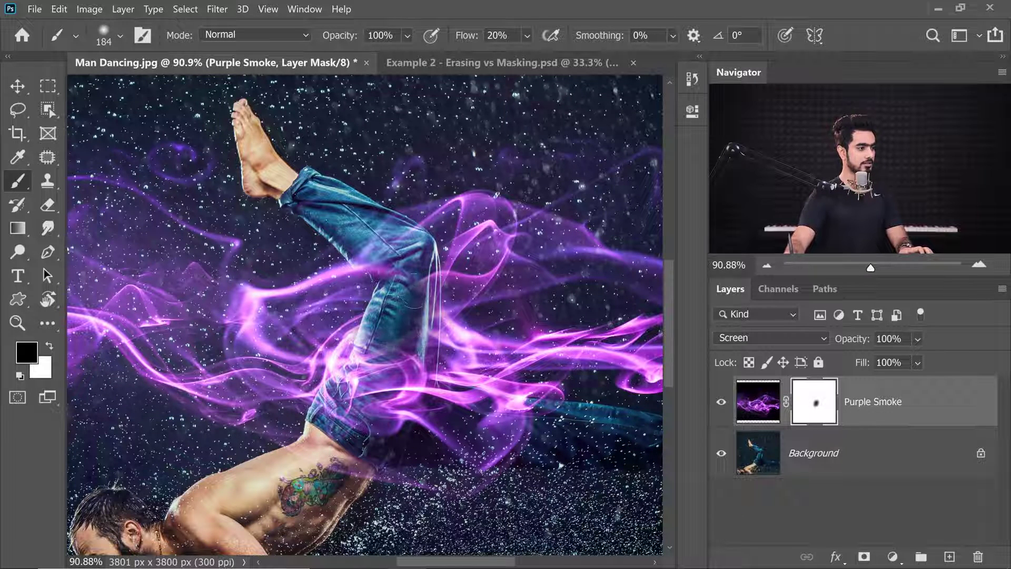
key(x)
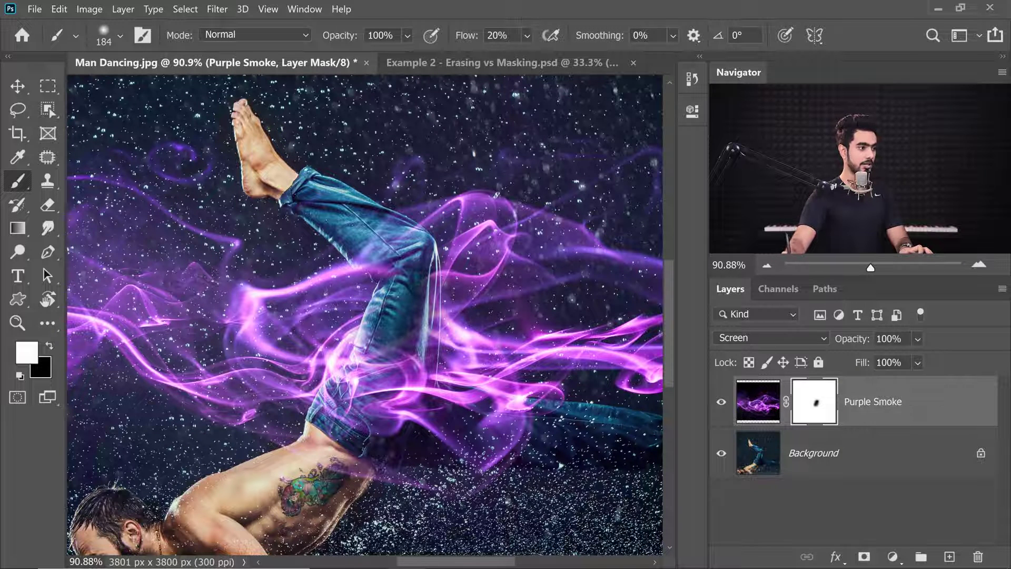
key(x)
Hide more smoke down the man's upright thigh by painting black on the mask with soft brushes of 138 to 219 px
drag(429, 282, 419, 280)
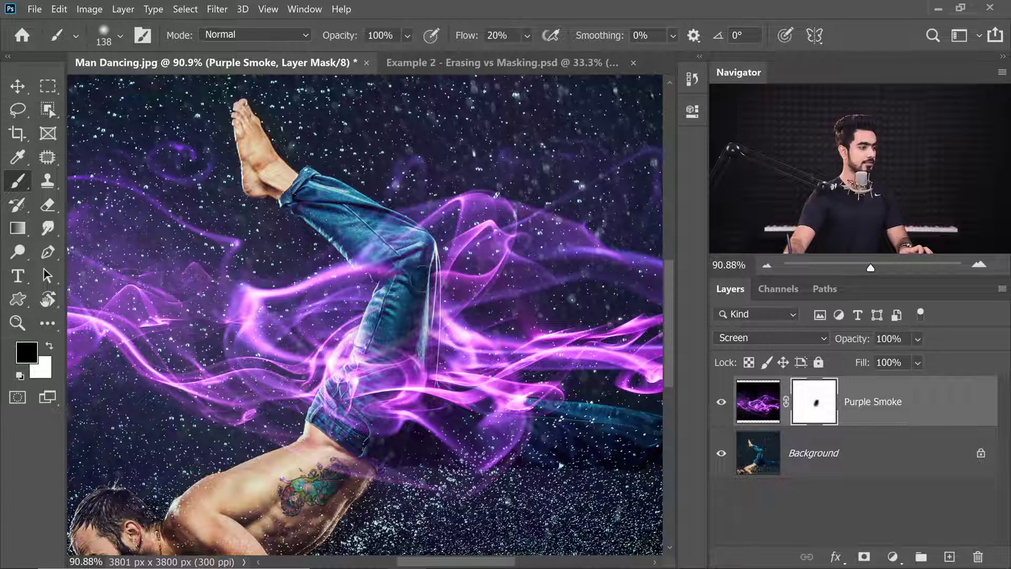
mouse_move(400, 410)
mouse_down()
mouse_move(433, 351)
mouse_move(417, 311)
mouse_move(398, 302)
mouse_up()
key(x)
key(x)
drag(410, 297, 345, 339)
scroll(469, 314, right, 3)
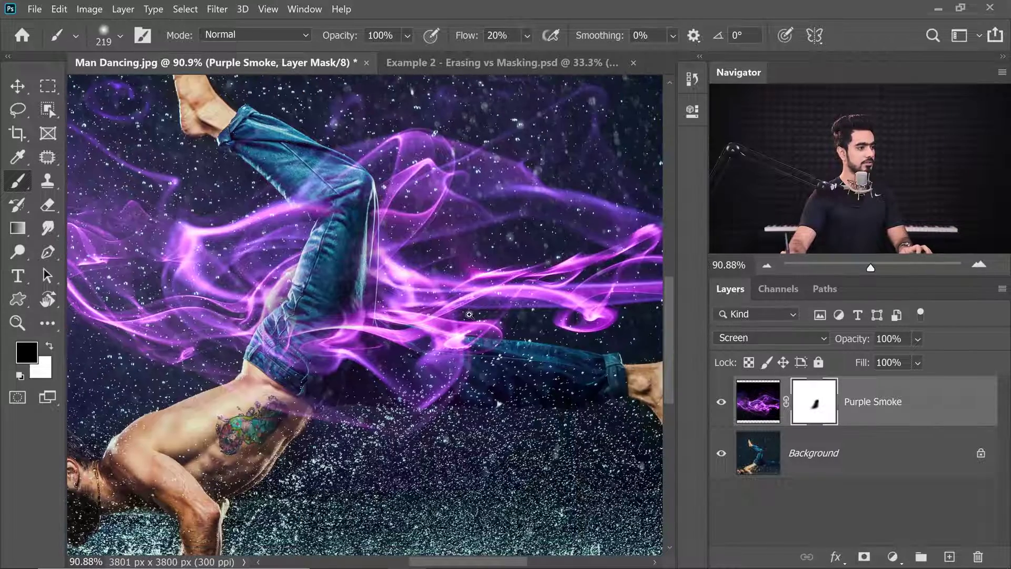
Fade the smoke between the thigh and the outstretched leg by painting black on the mask with a 517 px soft brush at 20% flow
scroll(469, 314, down, 2)
key(x)
key(x)
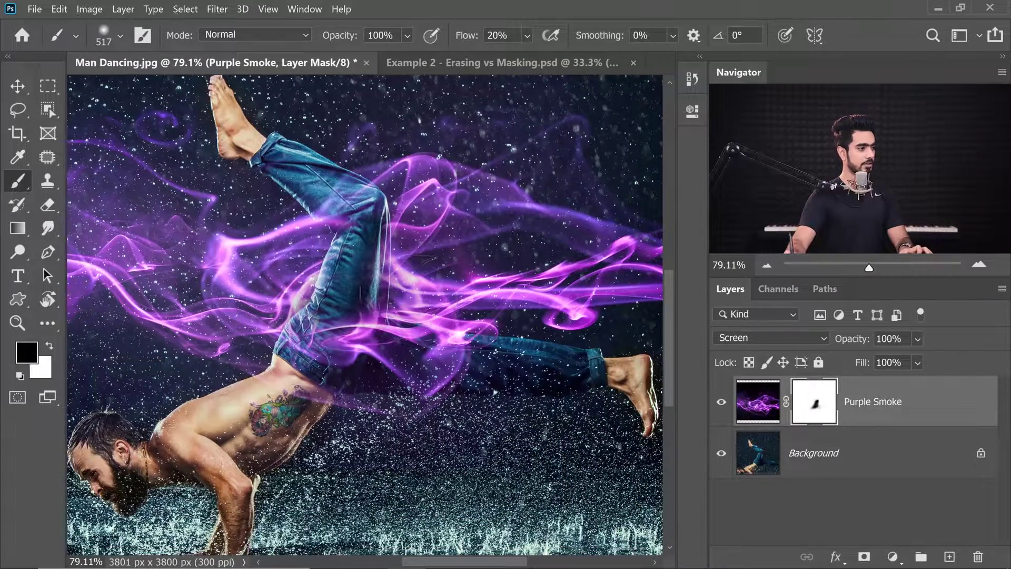
mouse_move(474, 316)
mouse_down()
mouse_move(379, 273)
mouse_move(410, 284)
mouse_up()
mouse_move(447, 326)
mouse_down()
mouse_move(522, 348)
mouse_move(368, 274)
mouse_move(384, 326)
mouse_up()
scroll(522, 348, down, 3)
scroll(522, 348, up, 4)
key(x)
key(x)
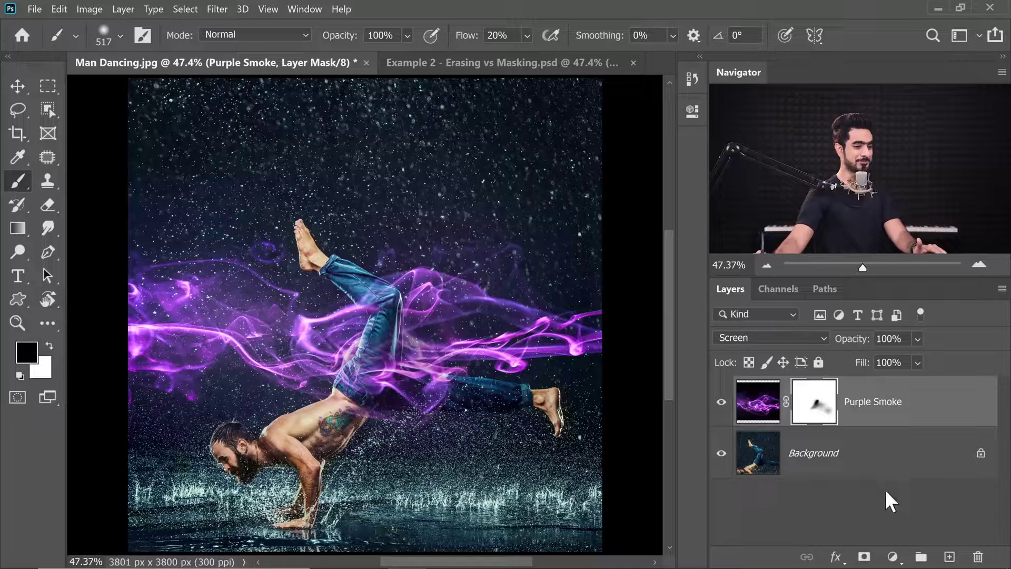
Add a Color Lookup adjustment layer above Purple Smoke and load the Fuji F125 Kodak 2393 3D LUT
click(892, 556)
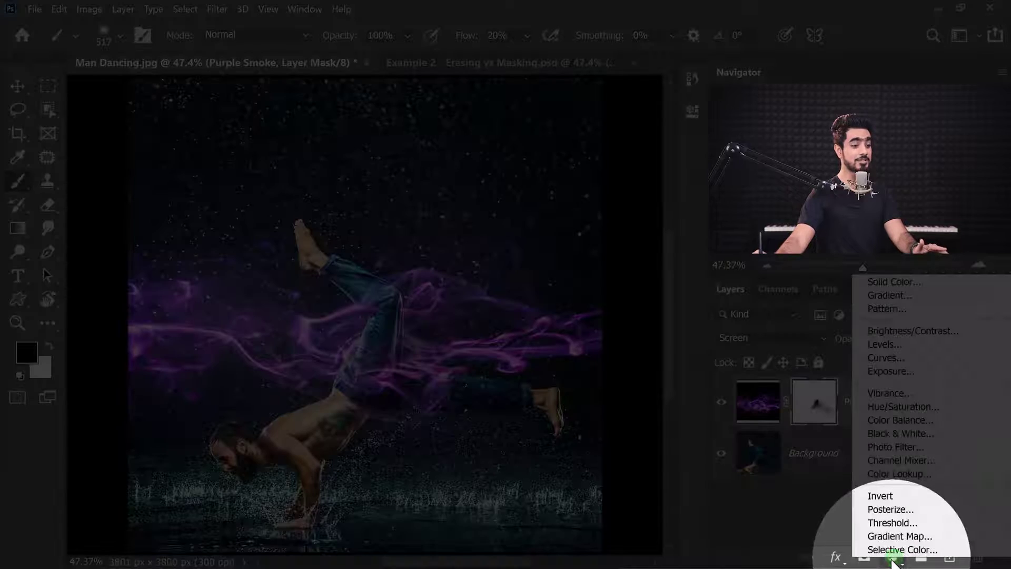
click(888, 475)
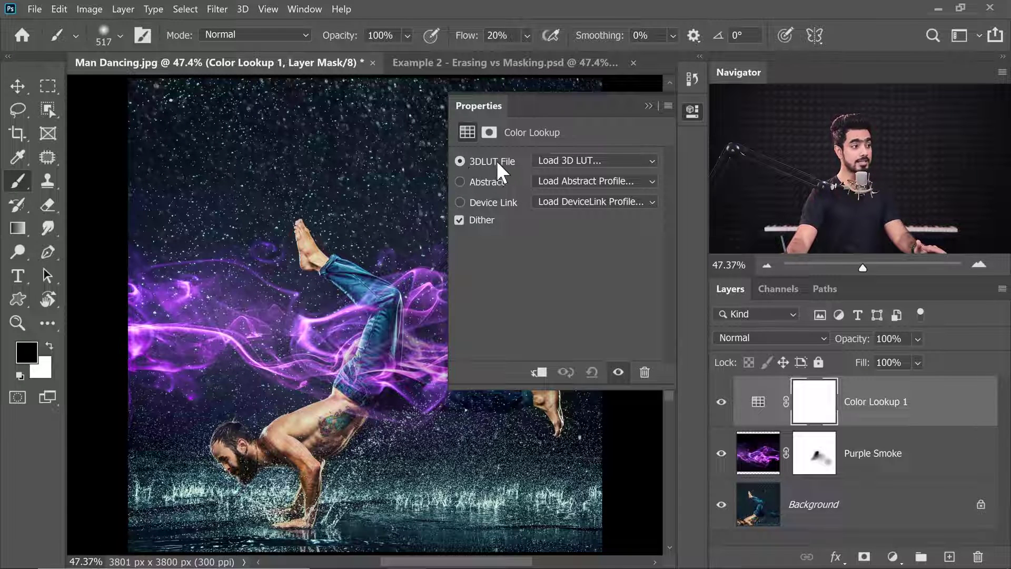
click(564, 160)
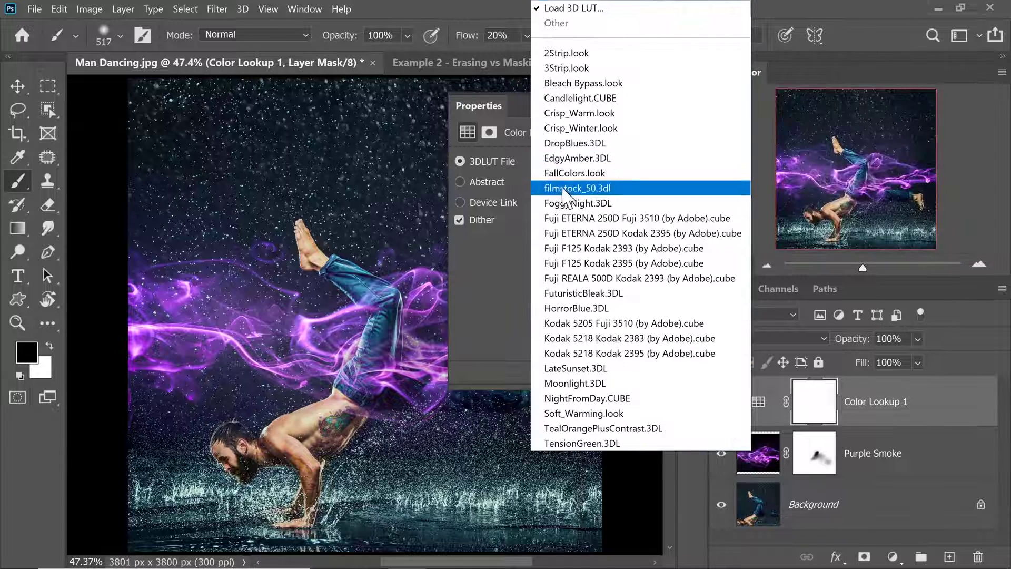
click(585, 248)
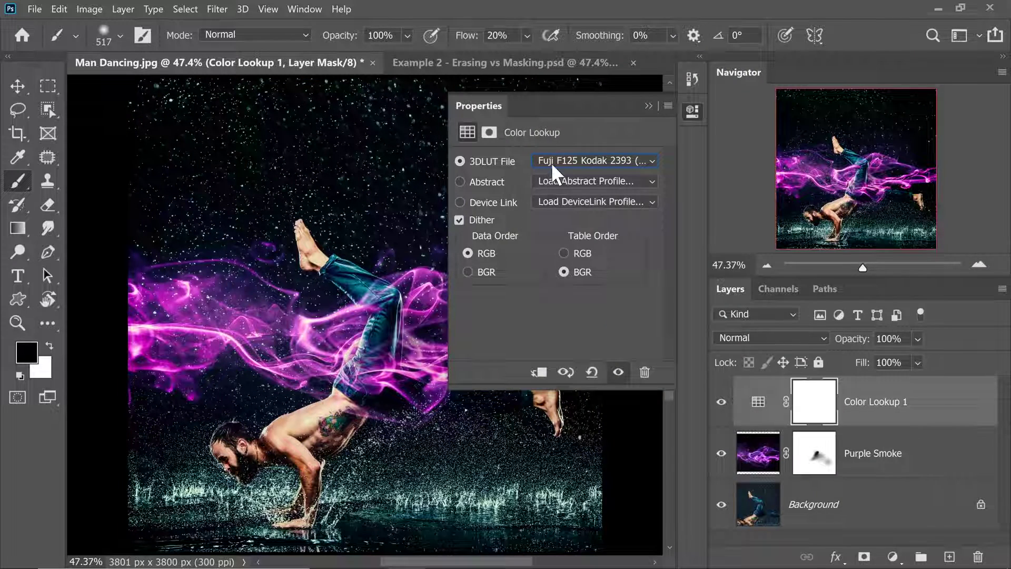
Switch the Color Lookup layer's 3D LUT to Crisp_Warm.look and set the layer's opacity to 55%
click(551, 163)
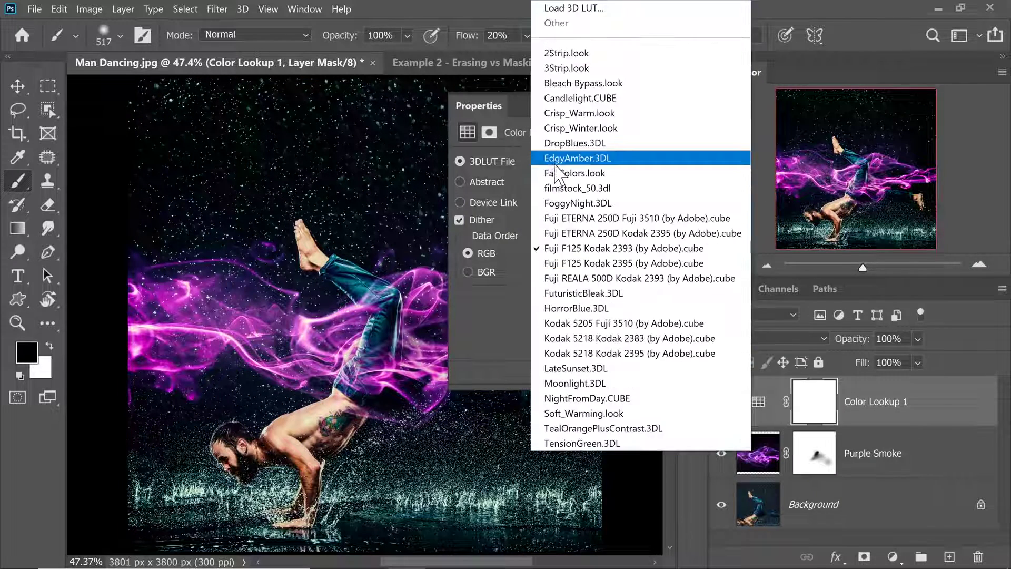
click(580, 115)
click(648, 106)
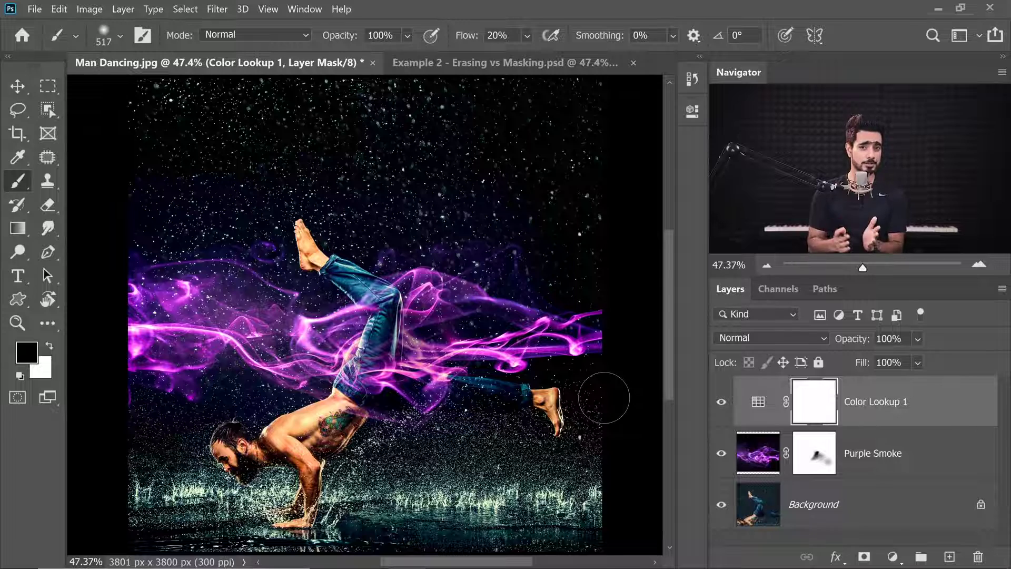
drag(850, 340, 768, 342)
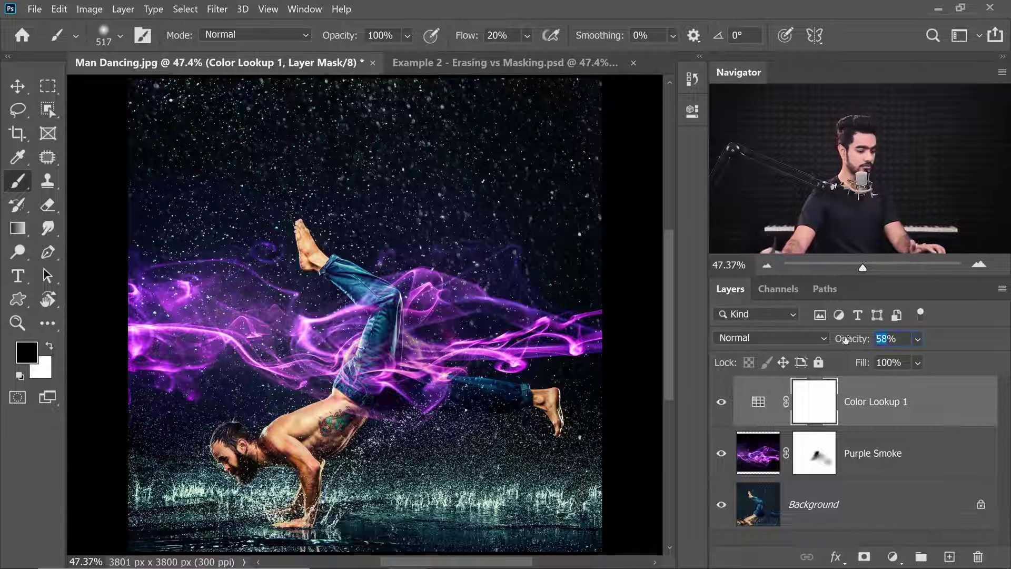
text(55)
key(Return)
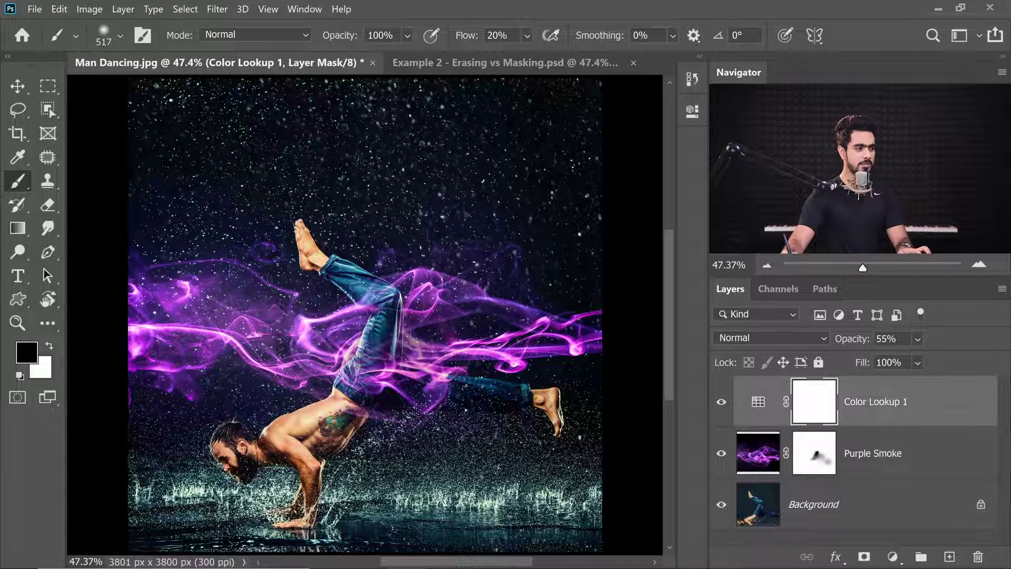
Try painting white over the thigh on the Purple Smoke mask with a 517 px brush to restore the smoke, and undo the stroke
scroll(390, 344, up, 3)
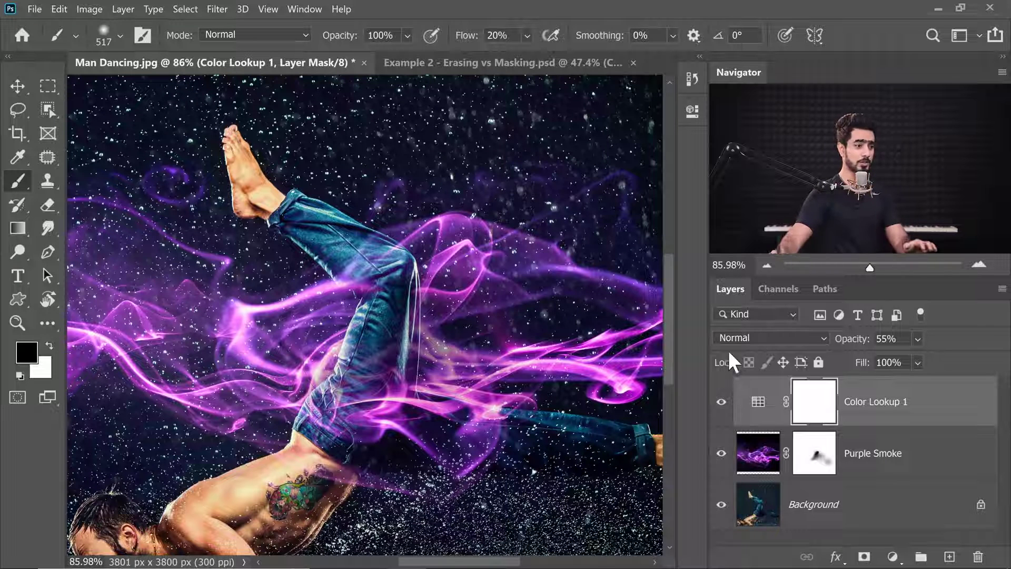
click(814, 453)
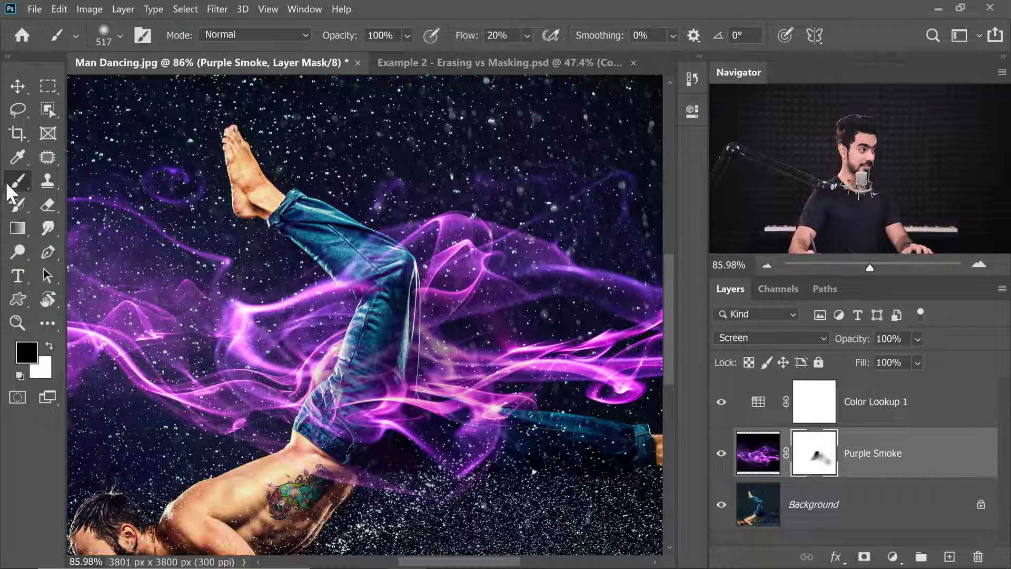
key(x)
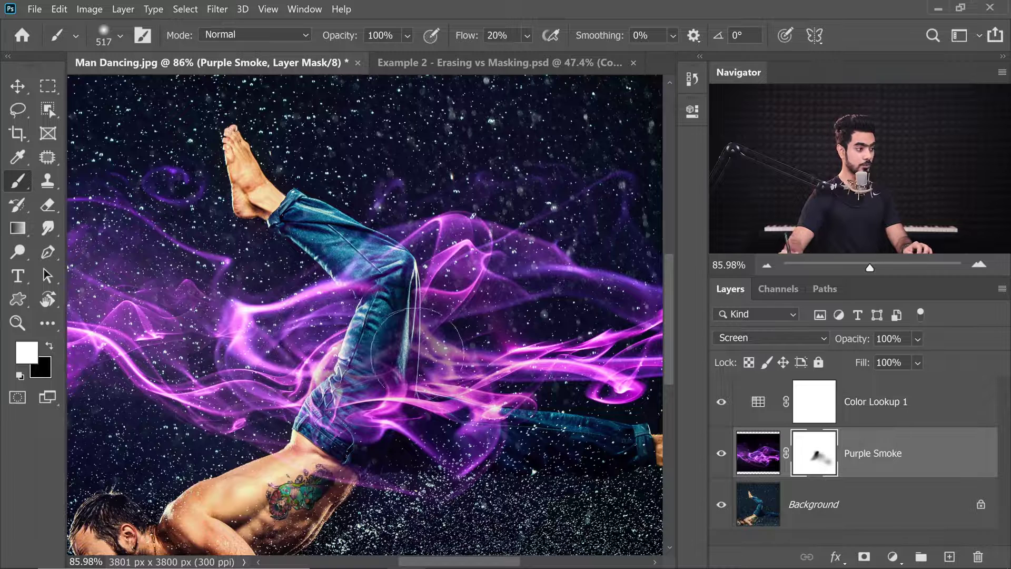
mouse_move(417, 343)
mouse_down()
mouse_move(283, 429)
mouse_move(310, 416)
mouse_move(252, 410)
mouse_up()
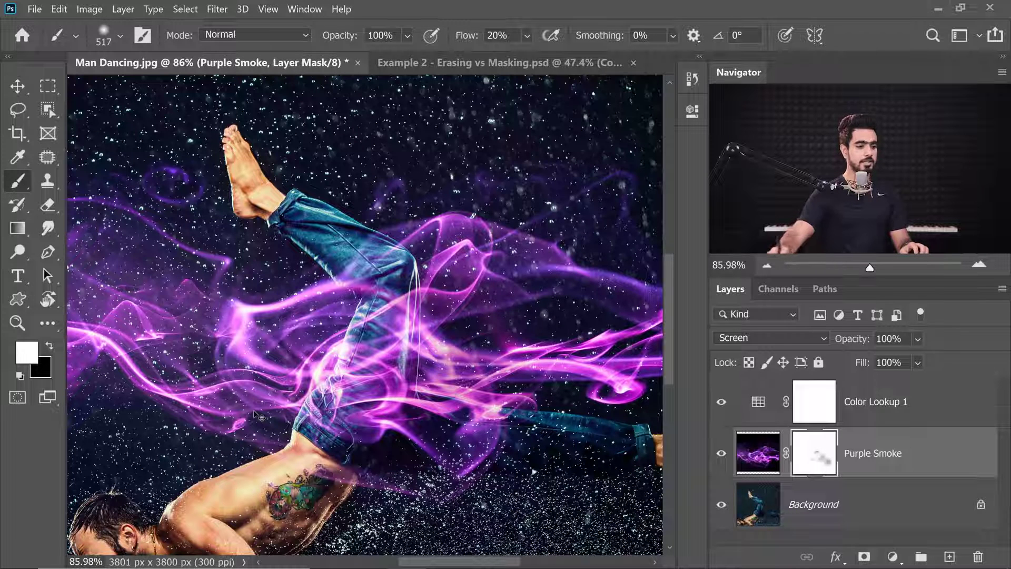
key(ctrl+z)
Delete the Purple Smoke layer mask without applying it to the layer
drag(818, 459, 978, 556)
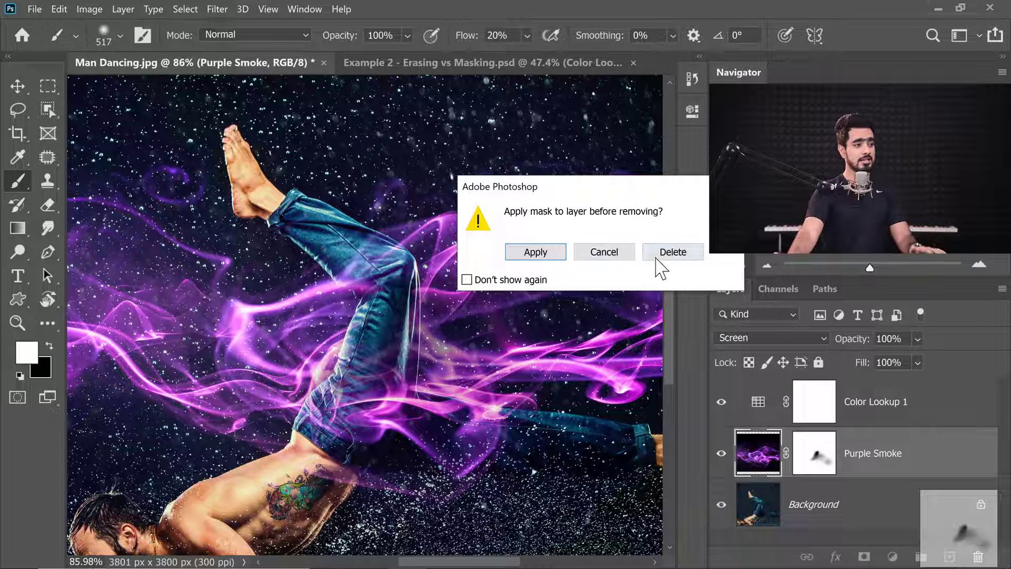
click(675, 255)
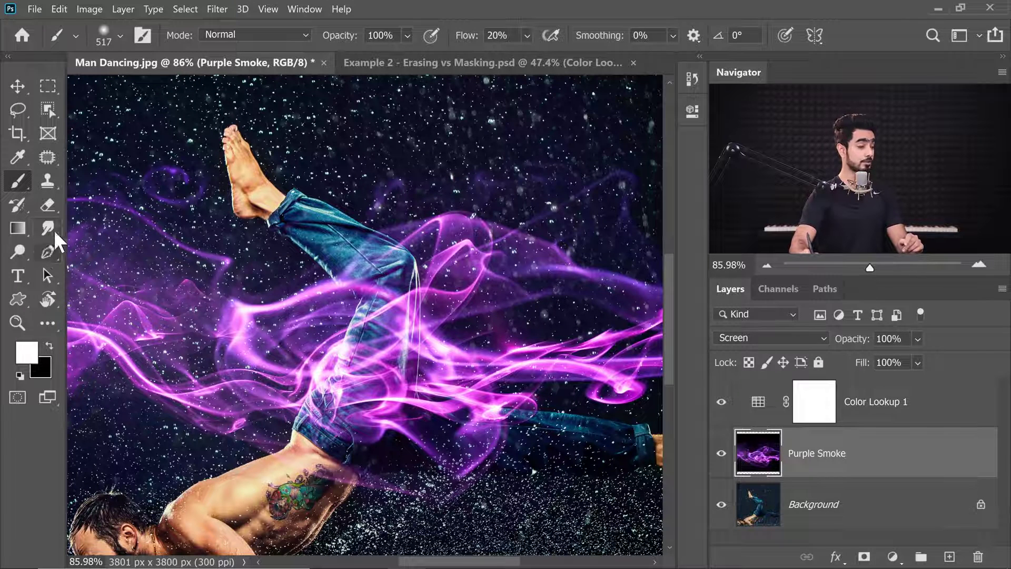
Pick up the Eraser for the Purple Smoke layer and delete the Color Lookup 1 adjustment layer
click(49, 205)
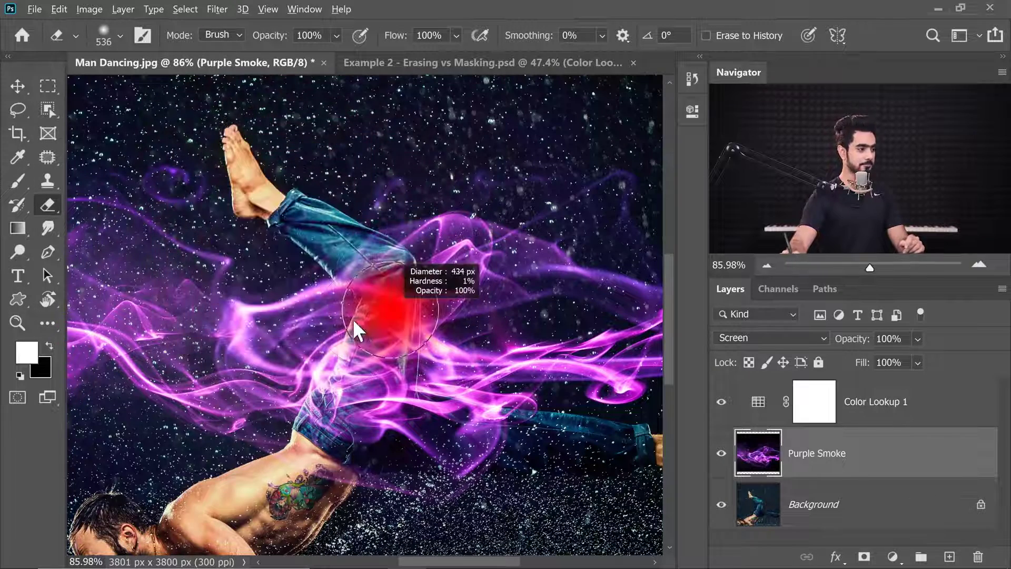
click(922, 407)
drag(923, 407, 978, 556)
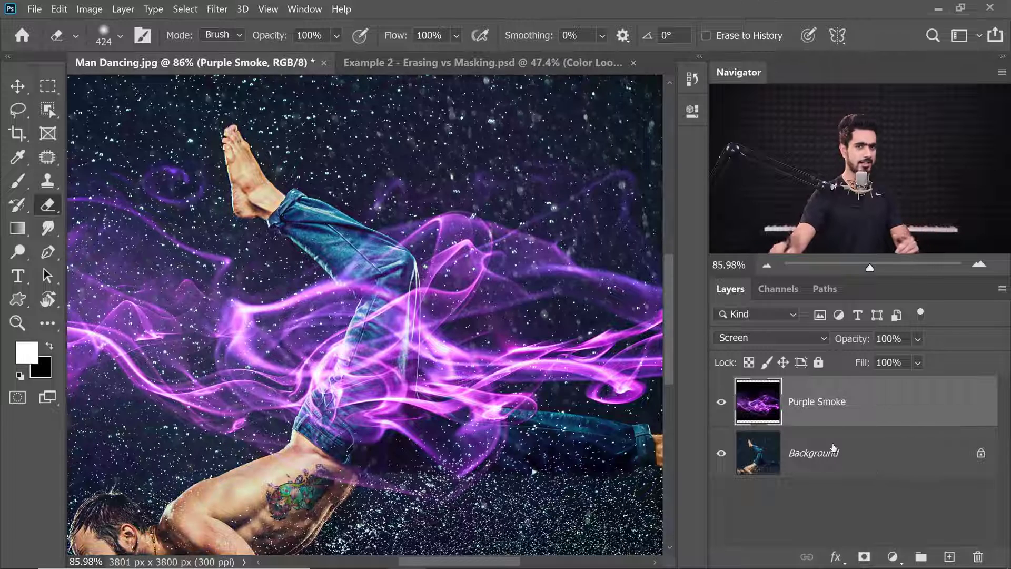
Erase the smoke covering the man's raised thigh on the Purple Smoke layer with a soft 519 px Eraser at 20% flow
alt+right_click(394, 300)
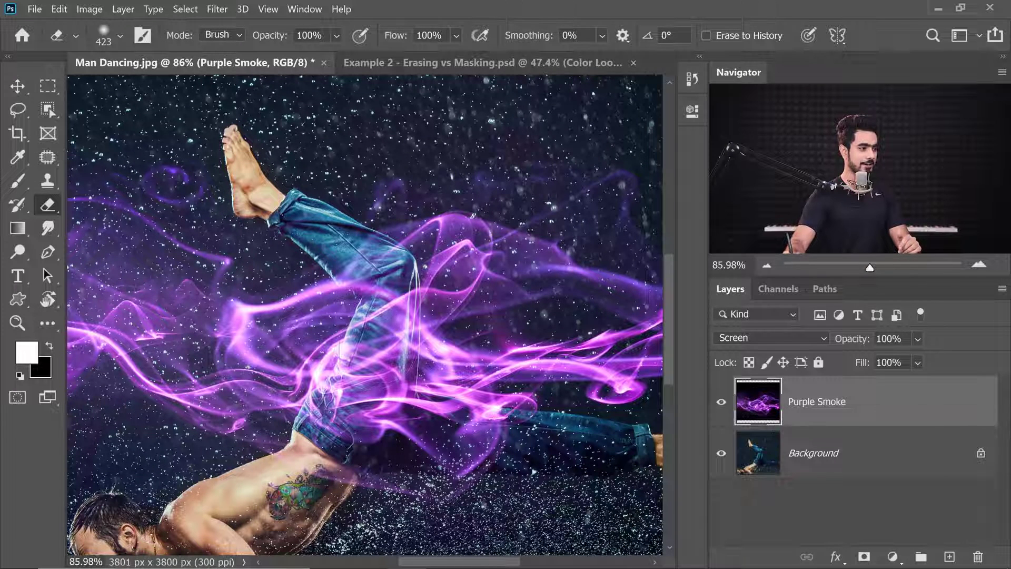
alt+right_click(391, 338)
drag(443, 35, 364, 43)
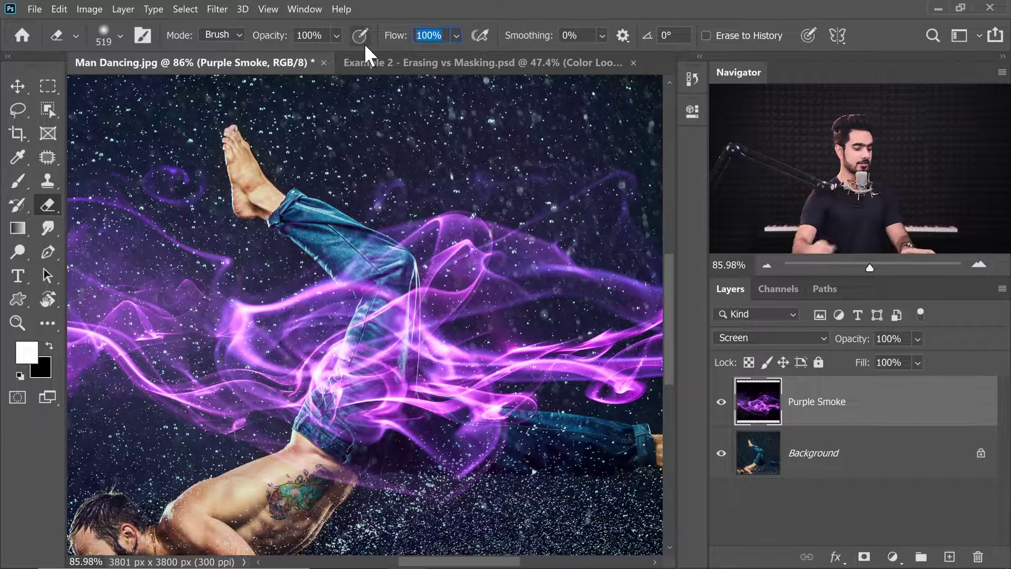
text(20)
key(Return)
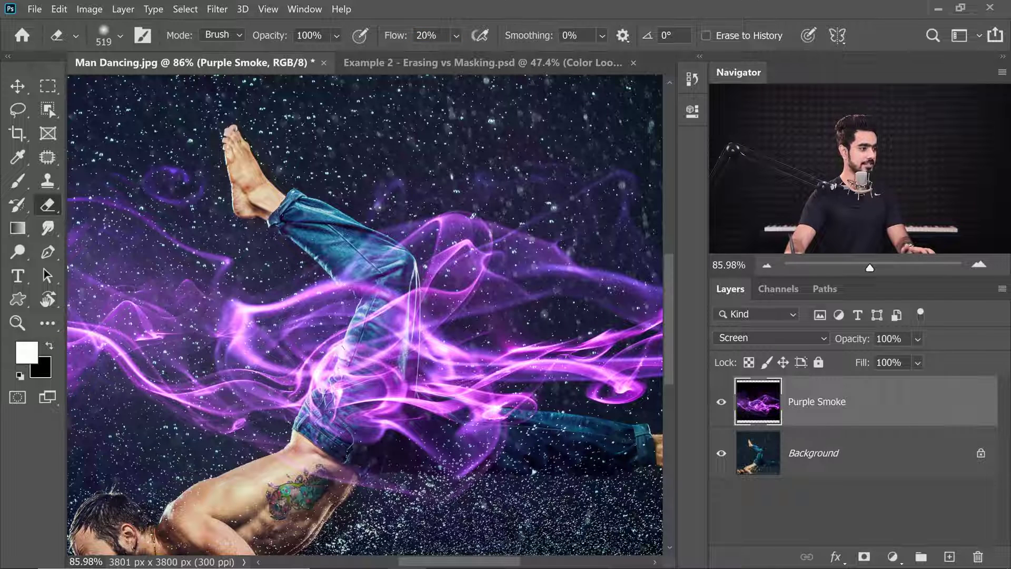
mouse_move(392, 322)
mouse_down()
mouse_move(374, 329)
mouse_move(362, 370)
mouse_up()
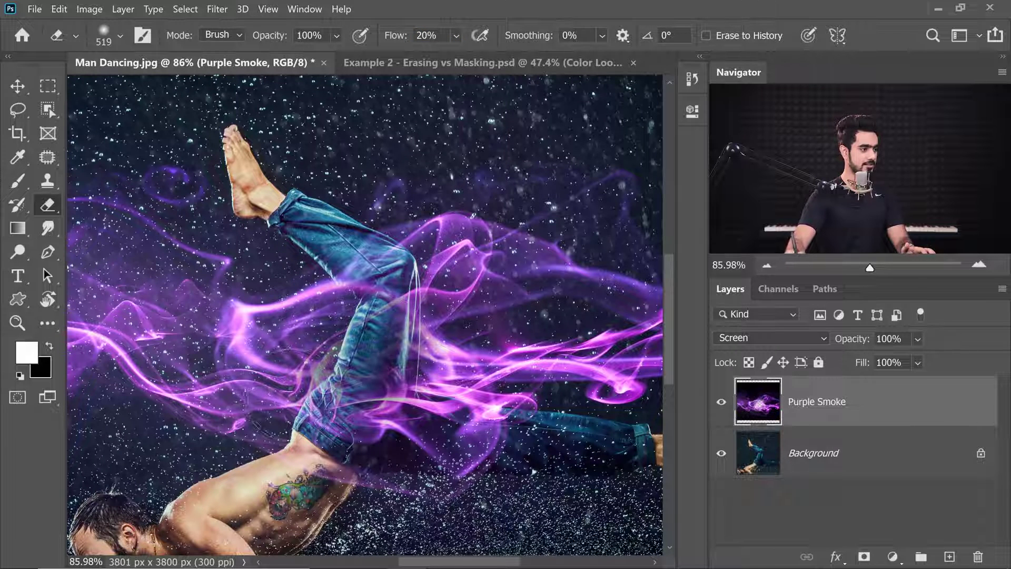
mouse_move(293, 392)
mouse_down()
mouse_move(285, 385)
mouse_move(380, 391)
mouse_move(405, 380)
mouse_up()
Enlarge the Eraser to 701 px and erase more smoke around the thigh and hips on the Purple Smoke layer
alt+right_click(431, 364)
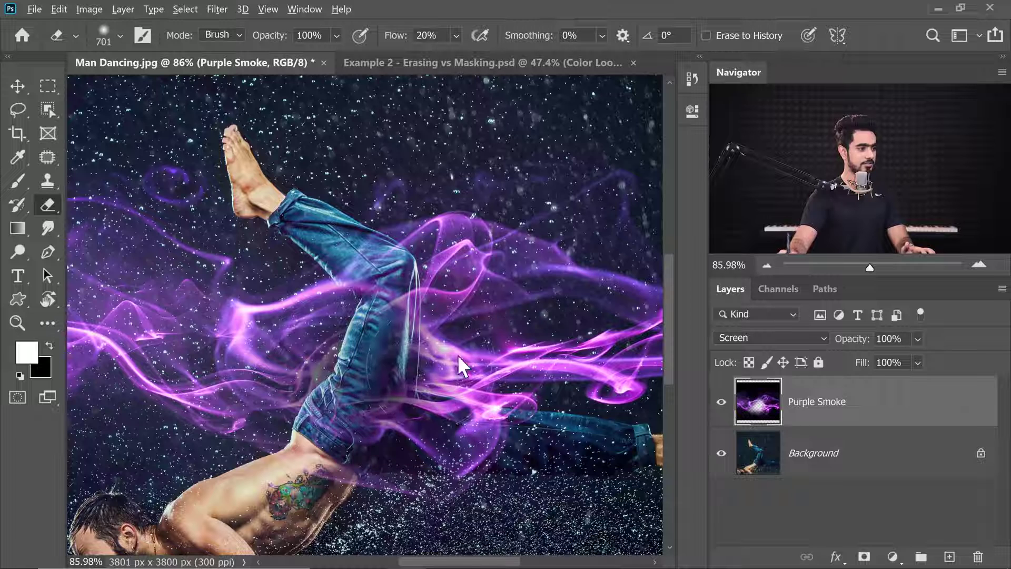
mouse_move(461, 365)
mouse_down()
mouse_move(416, 369)
mouse_move(437, 321)
mouse_move(490, 379)
mouse_move(518, 310)
mouse_move(400, 368)
mouse_move(274, 368)
mouse_move(337, 400)
mouse_move(295, 416)
mouse_up()
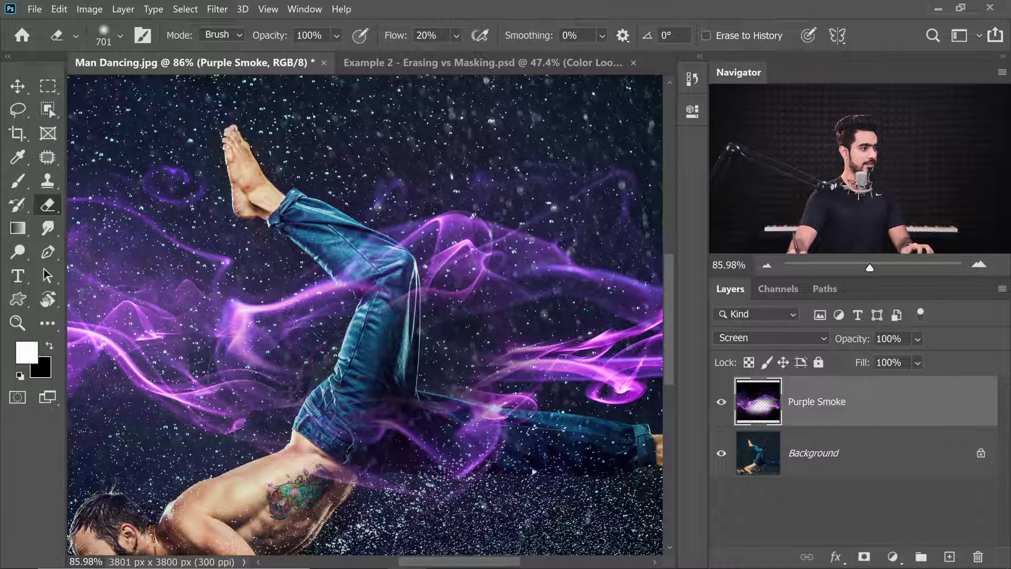
drag(295, 379, 253, 357)
drag(518, 366, 506, 365)
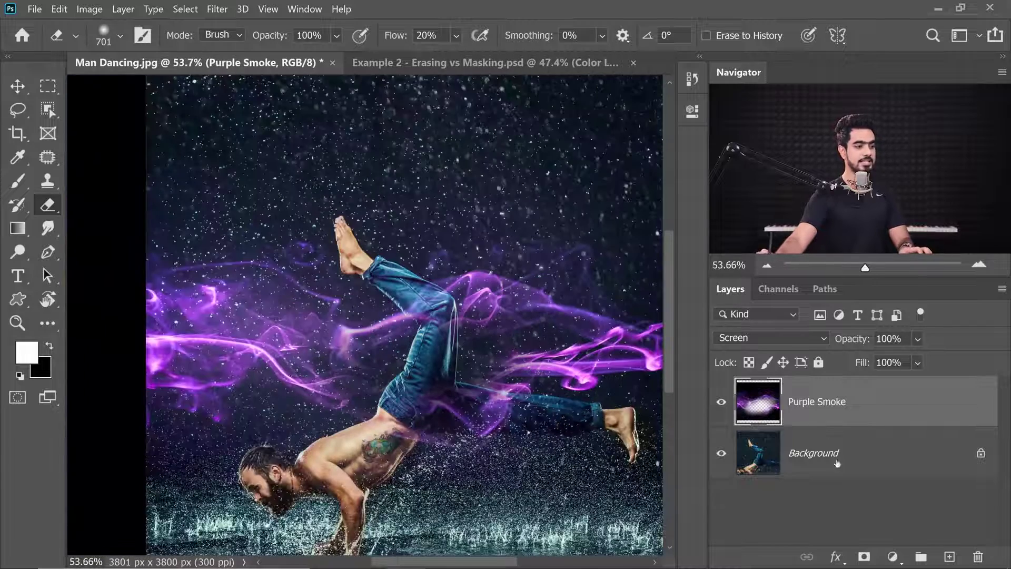
Add a Color Lookup adjustment layer above Purple Smoke with the Crisp_Warm.look 3D LUT and set its opacity to 55%
click(891, 555)
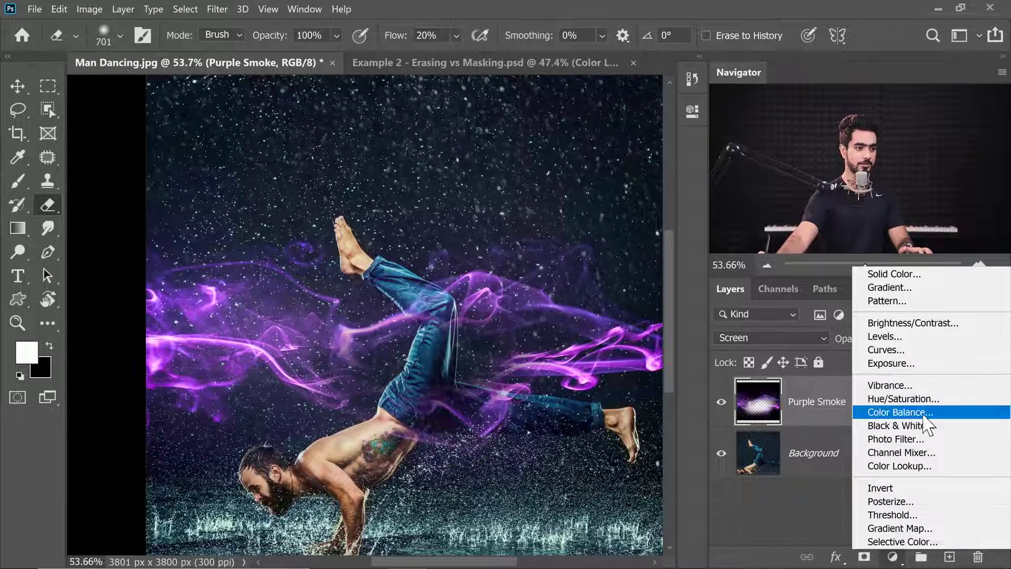
click(899, 465)
click(577, 161)
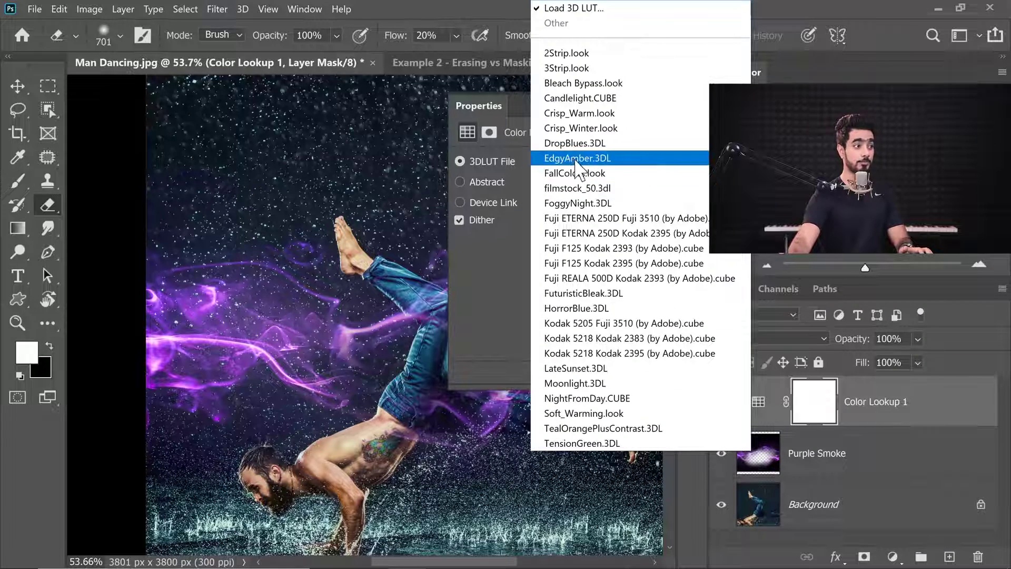
click(580, 116)
click(638, 108)
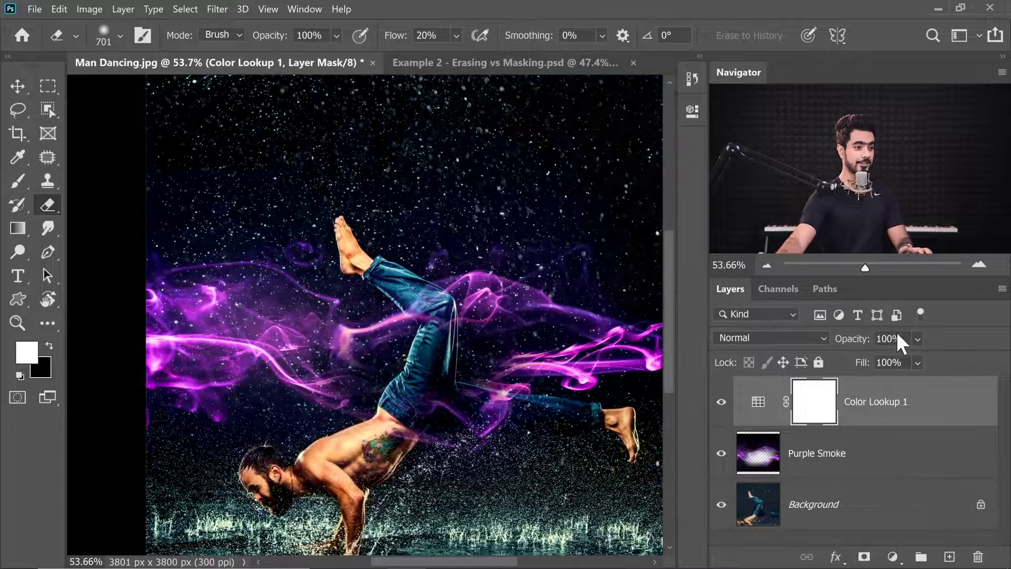
click(856, 338)
text(55)
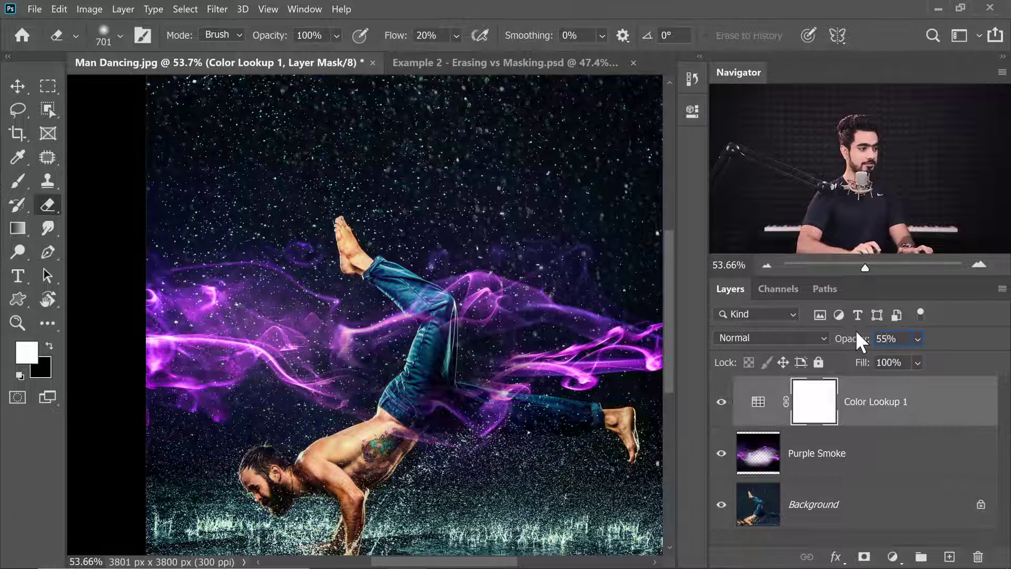
key(Return)
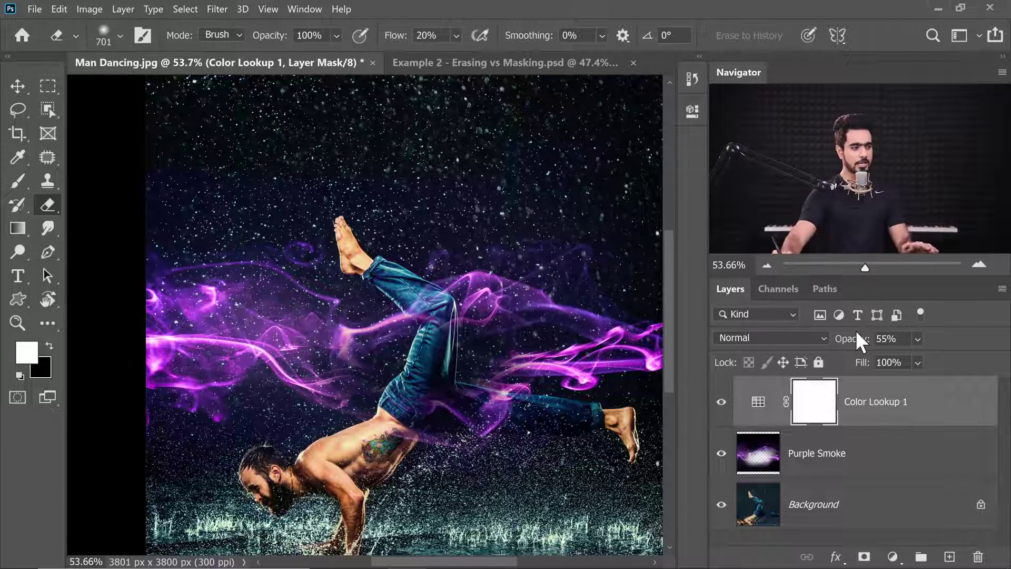
Undo the new grade, the erasing and the deletions until the earlier Color Lookup layer and the Purple Smoke layer mask are back
scroll(453, 341, up, 2)
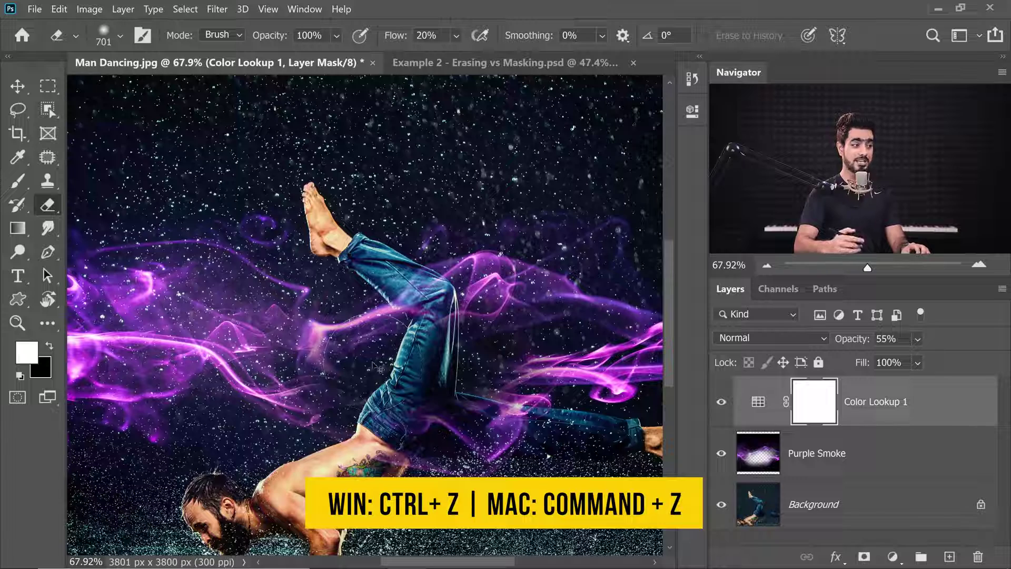
key(ctrl+z)
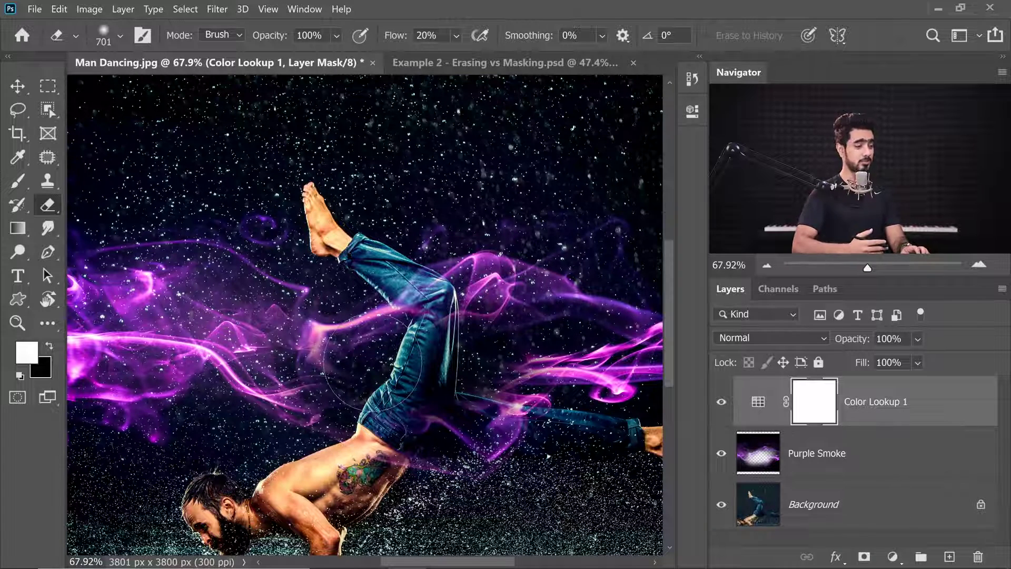
key(ctrl+z)
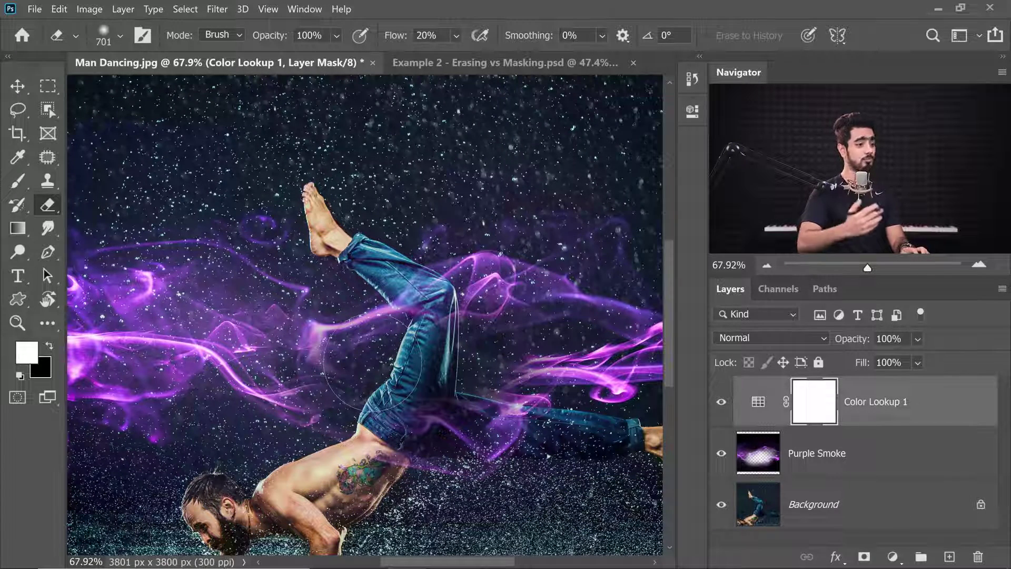
key(ctrl+z)
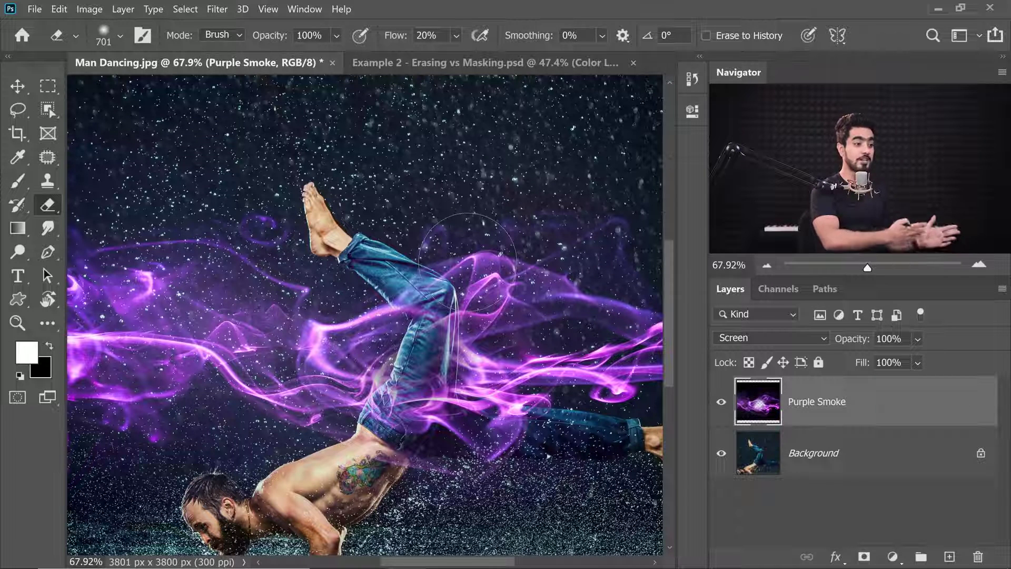
key(ctrl+z)
key(ctrl+z)
key(ctrl+z)
key(ctrl+z)
key(ctrl+z)
key(ctrl+z)
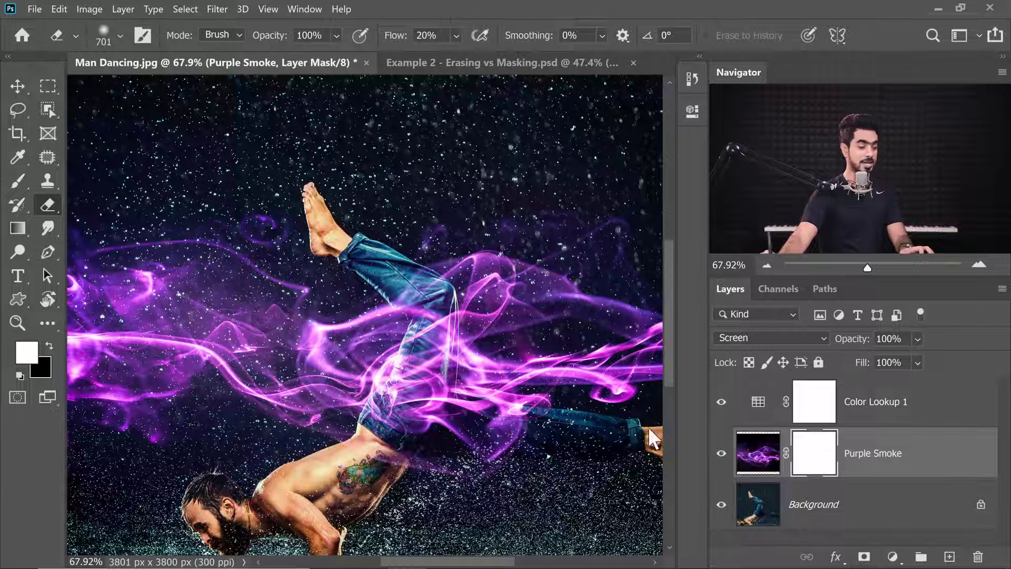
Hide the smoke over the man's thigh by painting black on the Purple Smoke mask with a 542 px brush
key(bracketleft)
key(x)
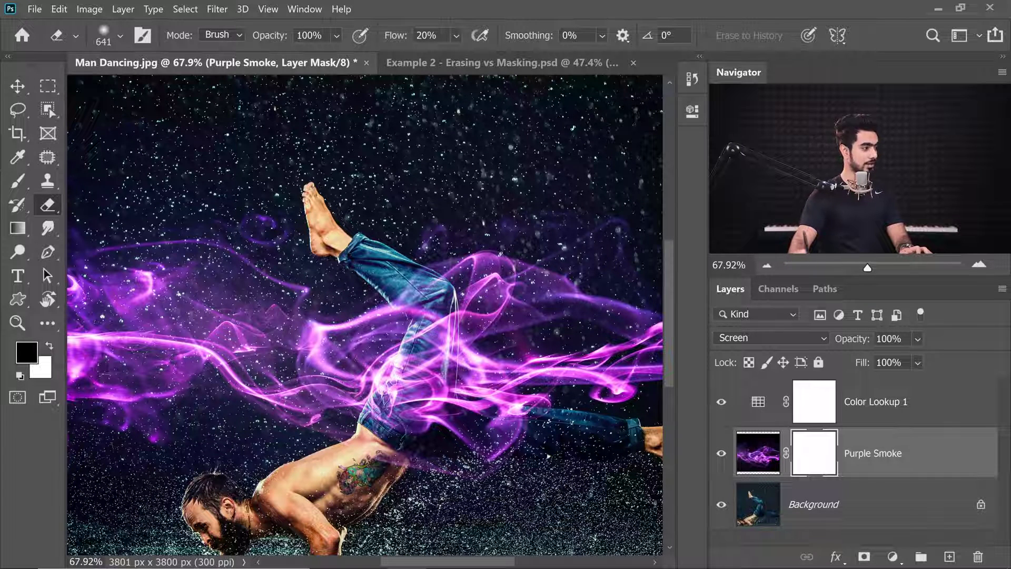
click(19, 189)
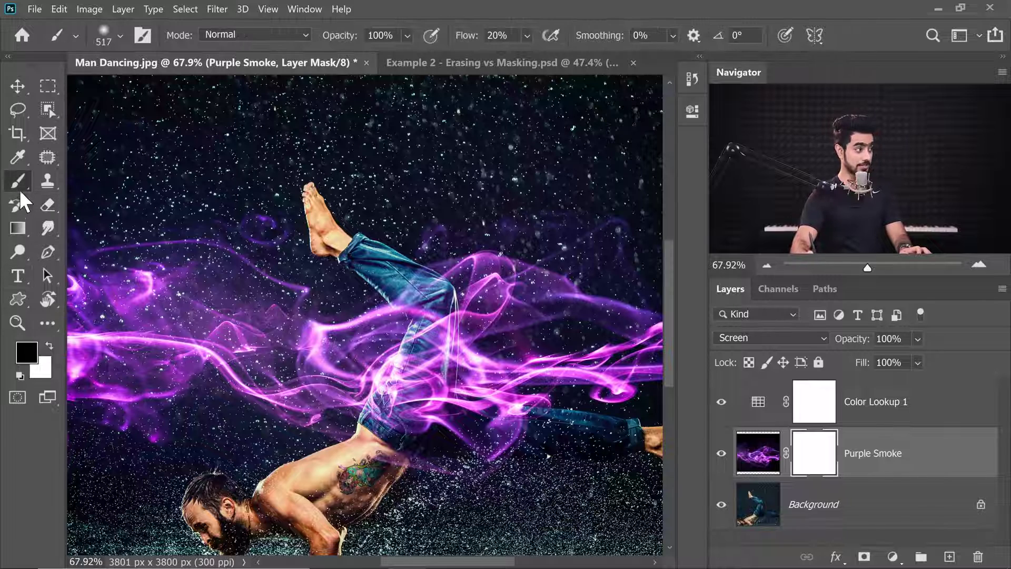
mouse_move(418, 345)
alt+mouse_down()
mouse_move(440, 351)
mouse_move(421, 364)
mouse_move(442, 364)
alt+mouse_up()
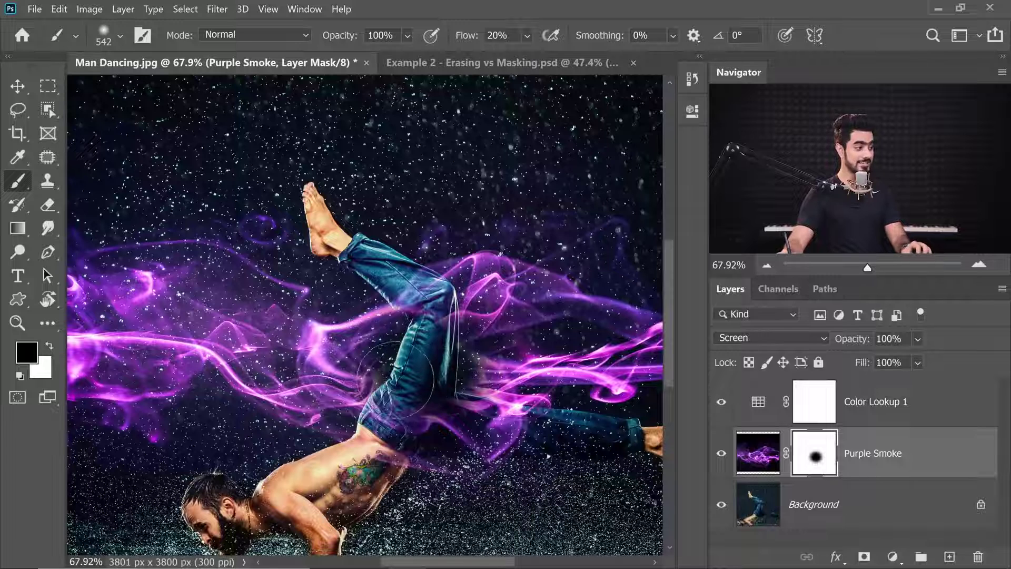
Paint white over the thigh on the Purple Smoke mask to bring the hidden smoke back
key(x)
mouse_move(394, 375)
mouse_down()
mouse_move(432, 358)
mouse_move(376, 342)
mouse_up()
click(889, 404)
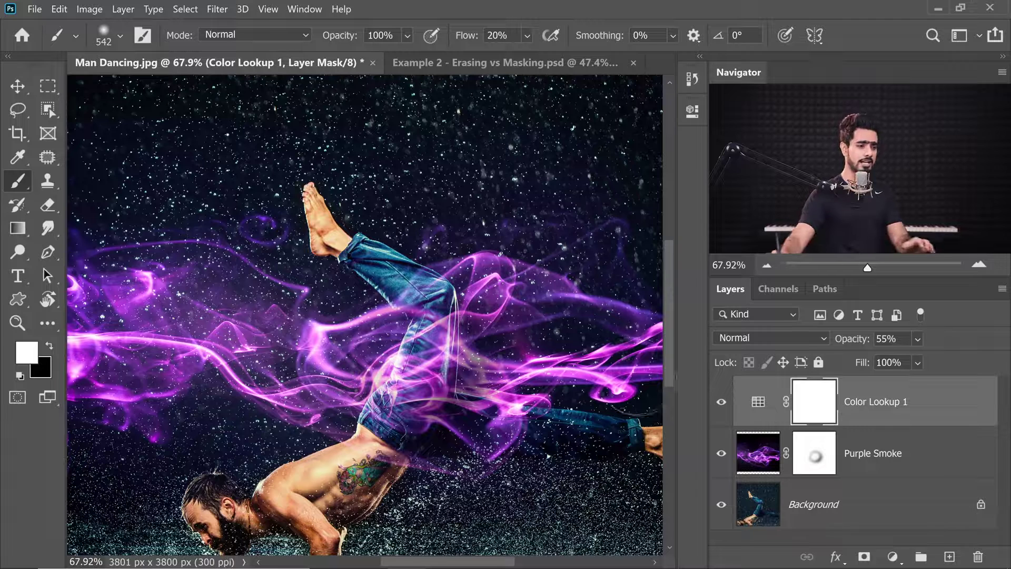
Repaint the Purple Smoke mask around the thigh with black and white so that the smoke there is partly hidden
click(814, 456)
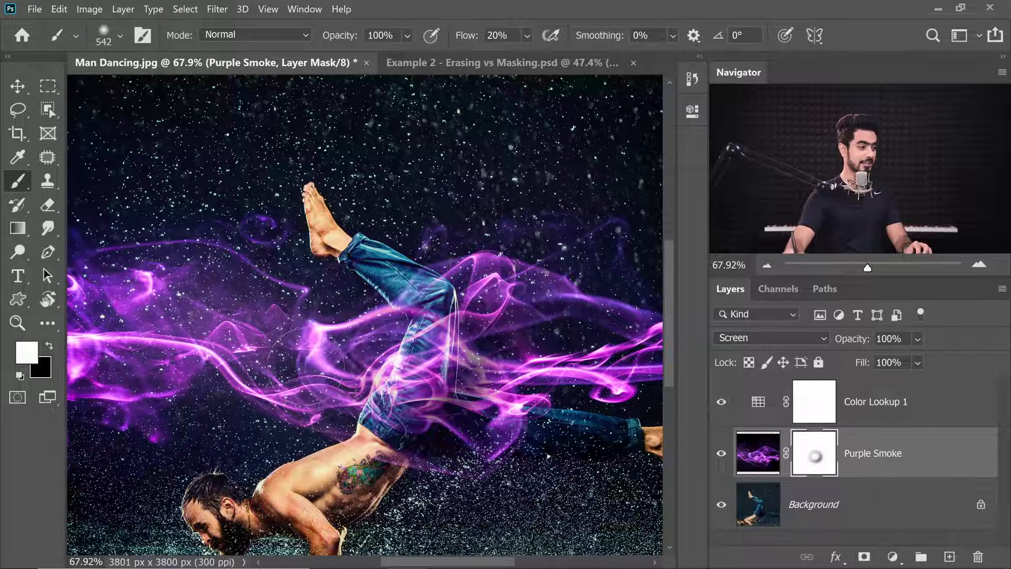
mouse_move(429, 382)
mouse_down()
mouse_move(431, 392)
mouse_move(416, 379)
mouse_move(435, 339)
mouse_move(445, 343)
mouse_move(416, 359)
mouse_up()
key(x)
key(x)
drag(487, 362, 463, 380)
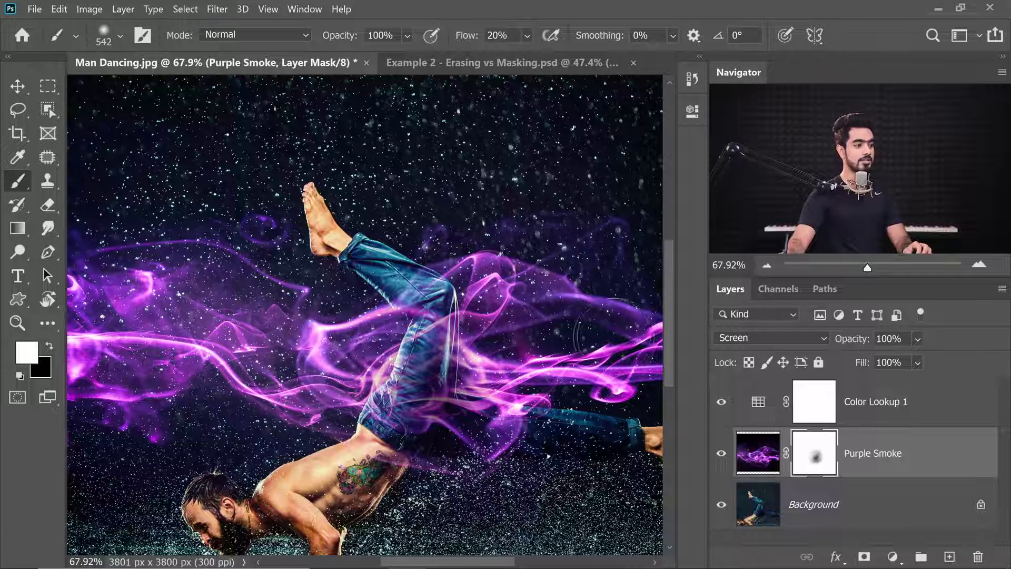
scroll(427, 330, down, 3)
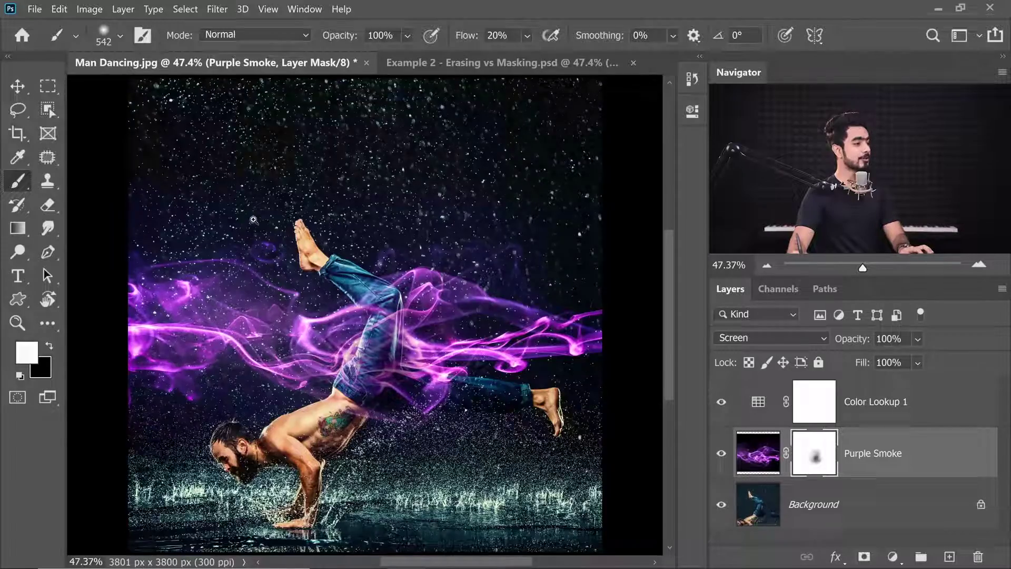
scroll(287, 209, up, 2)
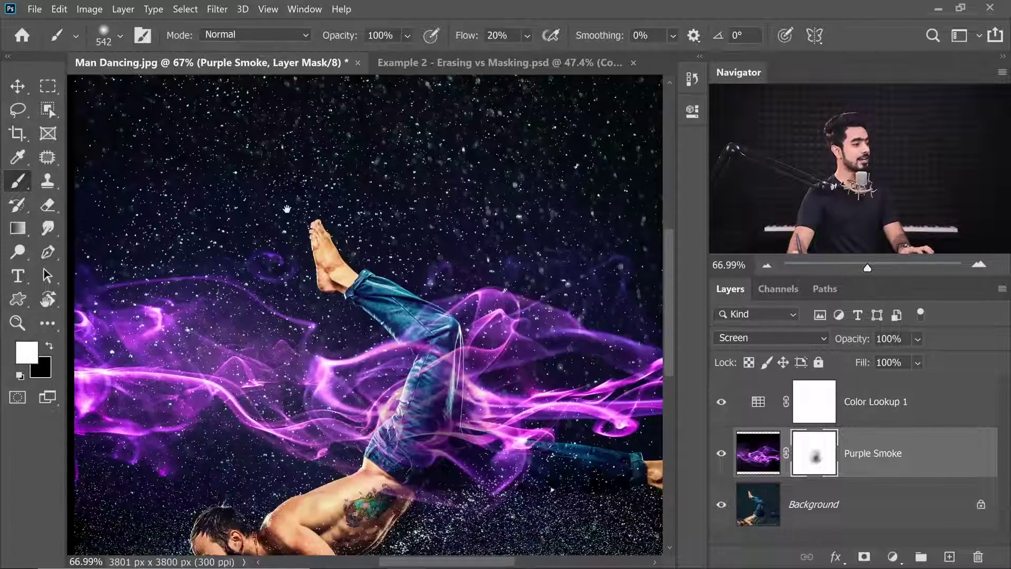
drag(287, 209, 271, 250)
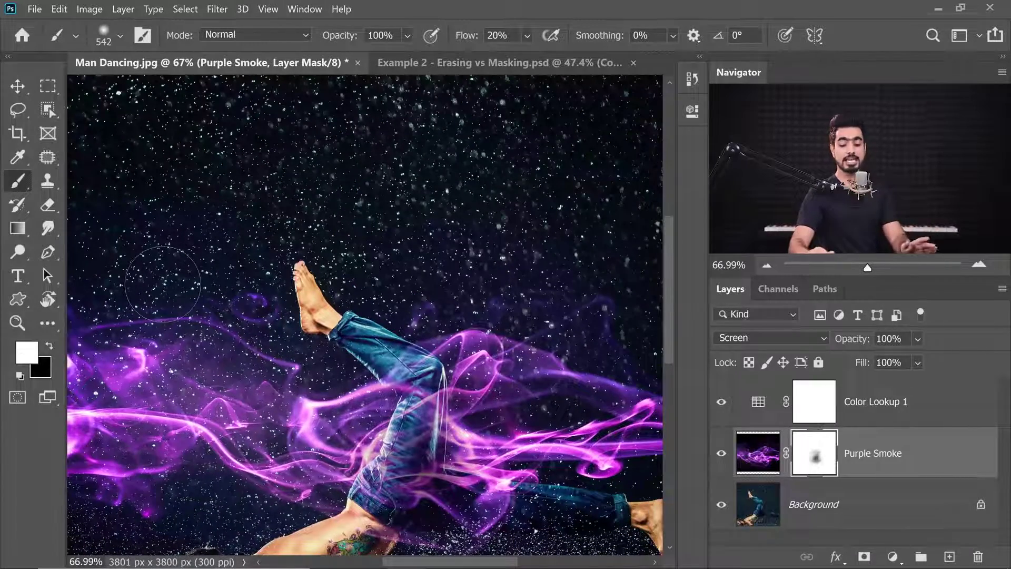
scroll(163, 283, down, 2)
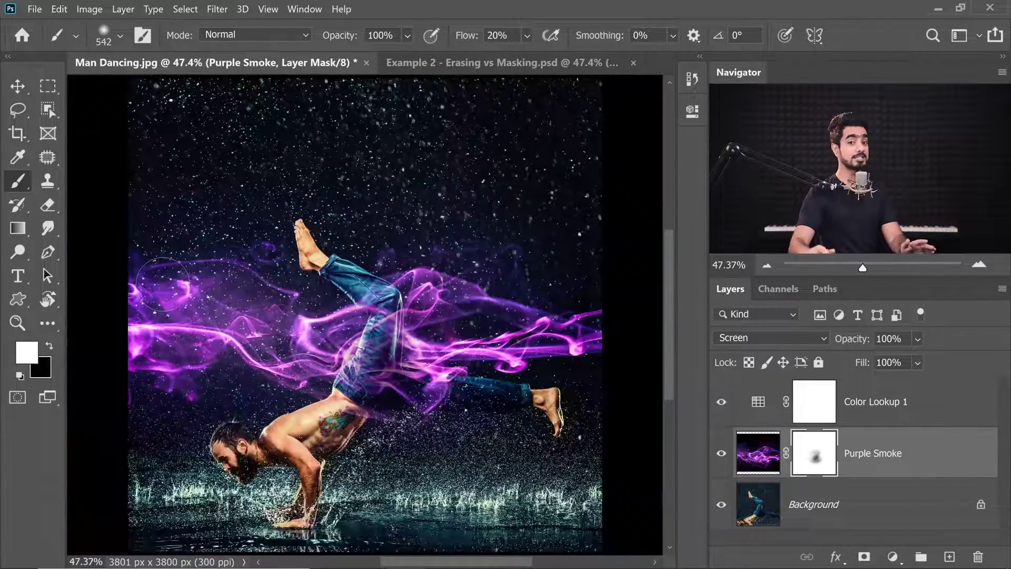
Add a white text layer reading ACHIEVE above the Color Lookup 1 layer, in the dark area beside the raised foot
click(865, 395)
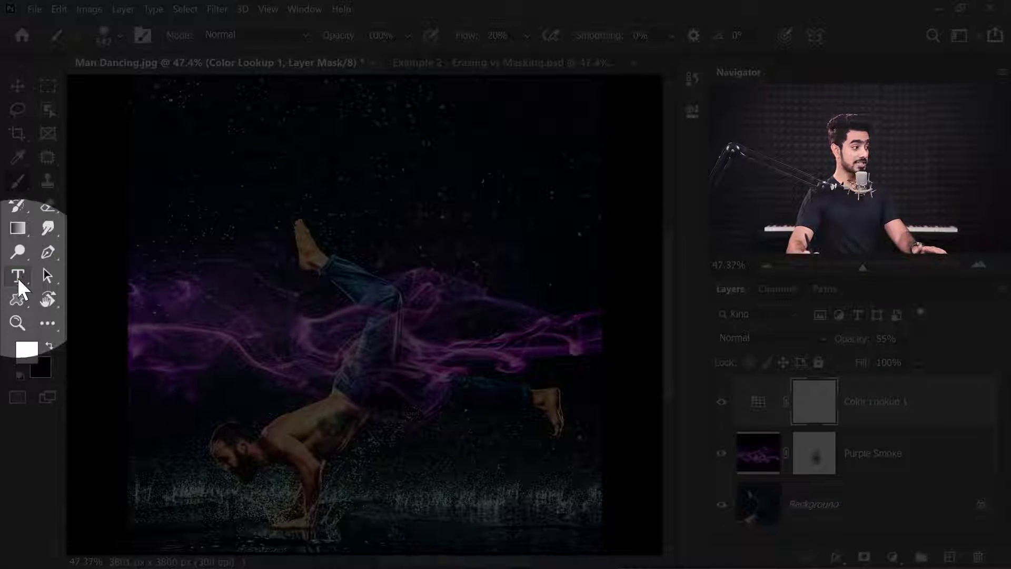
click(17, 275)
click(184, 197)
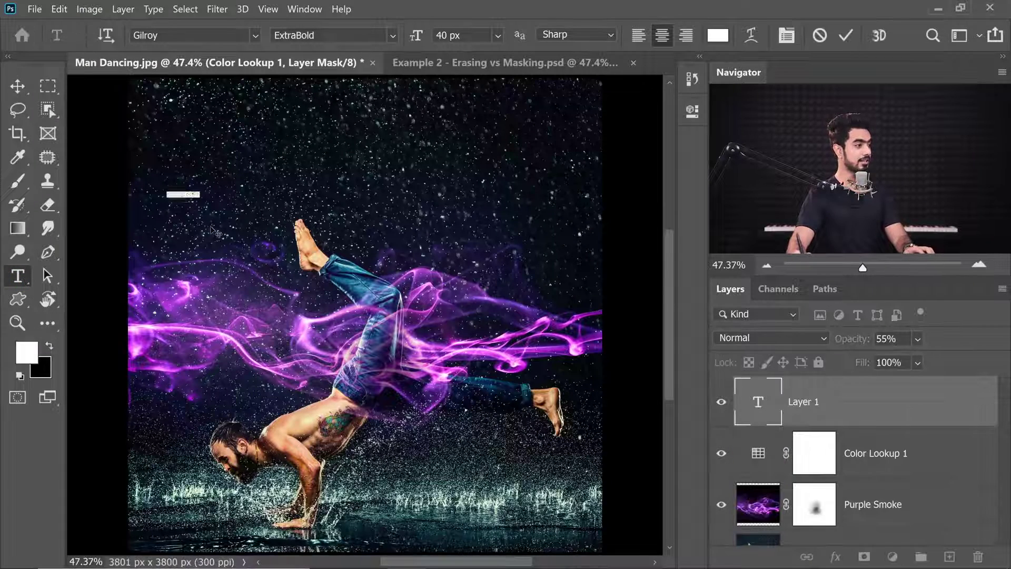
text(ACHI)
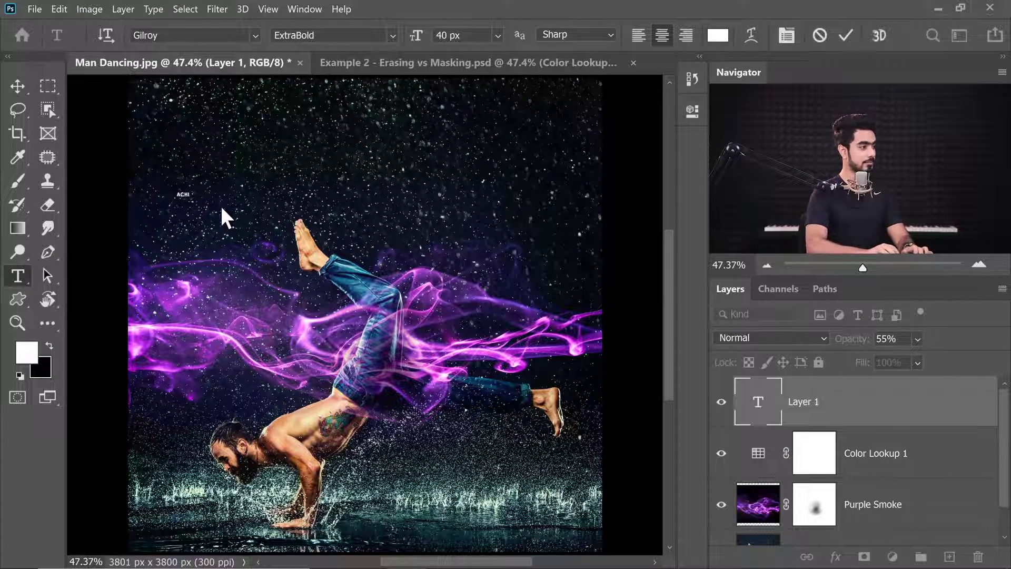
text(EVE)
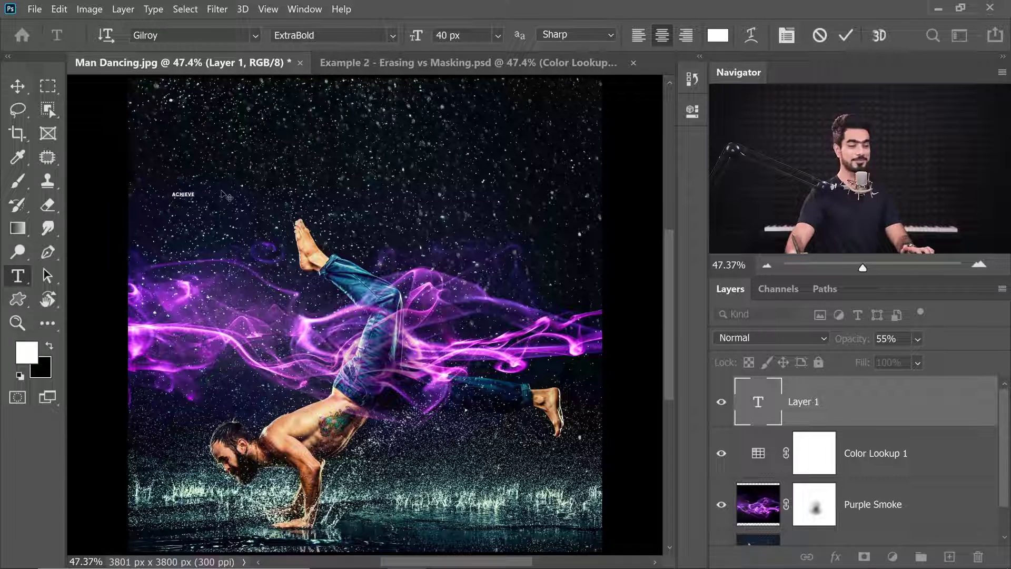
Scale the ACHIEVE text up to about 3242 px by 817 px so it spans the dark area above the man
click(19, 86)
key(ctrl+t)
drag(198, 200, 576, 241)
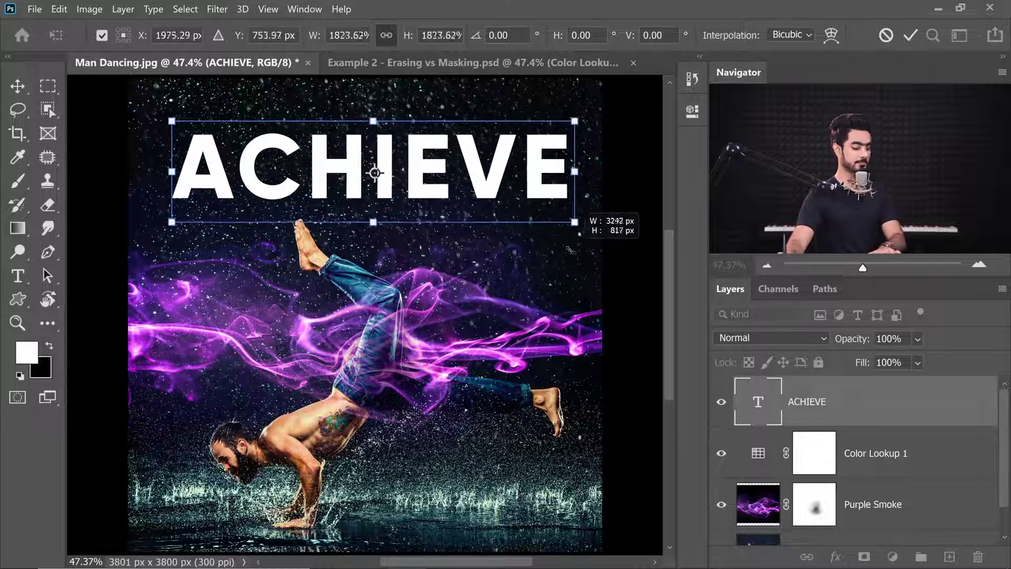
key(Return)
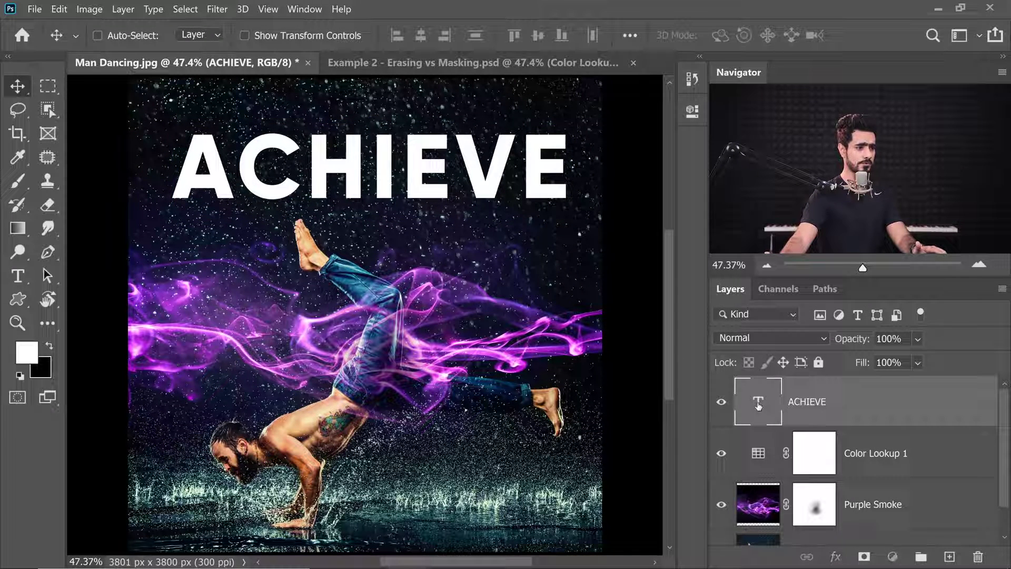
Change the font of the ACHIEVE text to Bebas Neue Bold
double_click(758, 403)
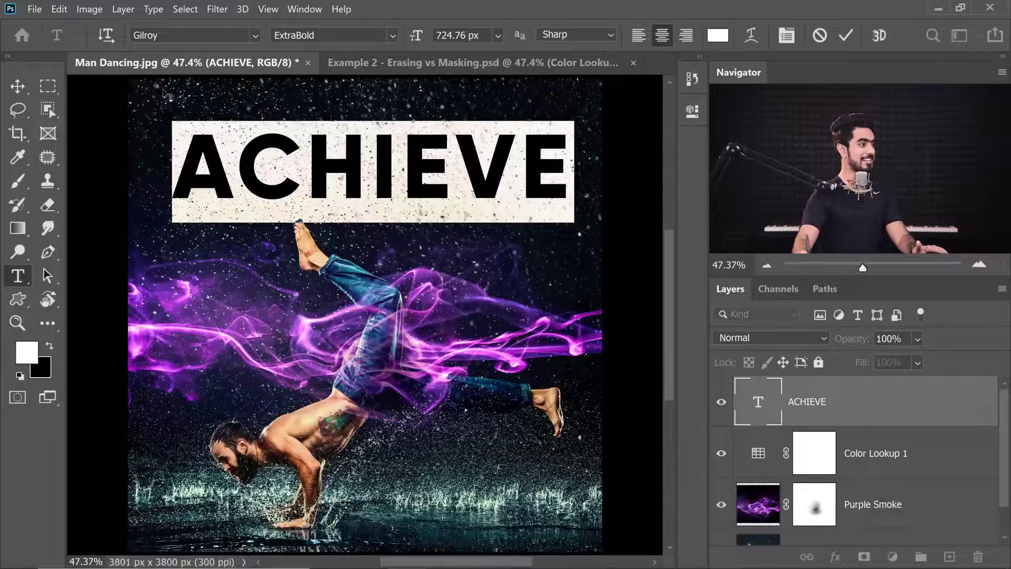
click(173, 35)
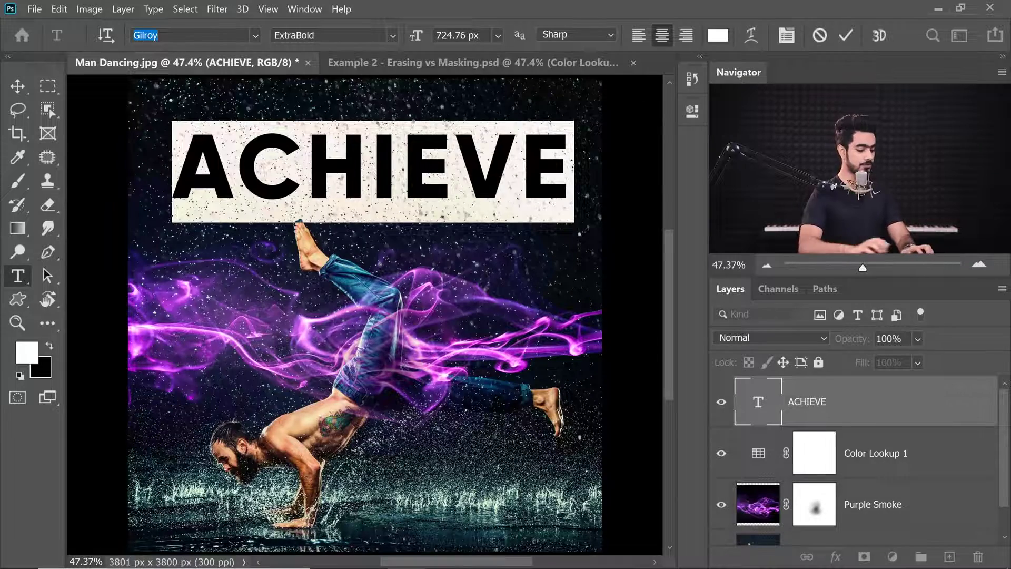
text(Bebas Neue)
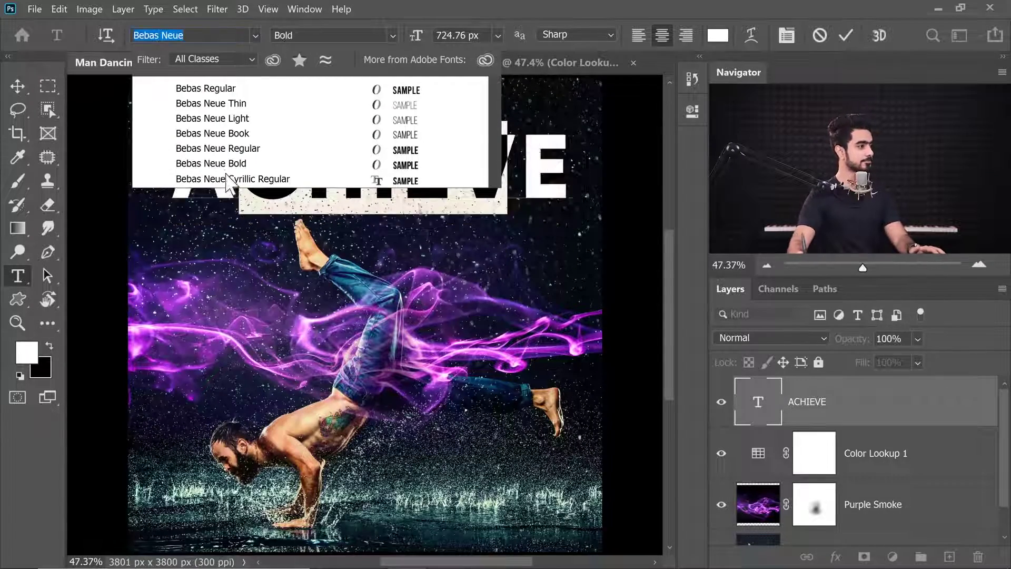
click(227, 164)
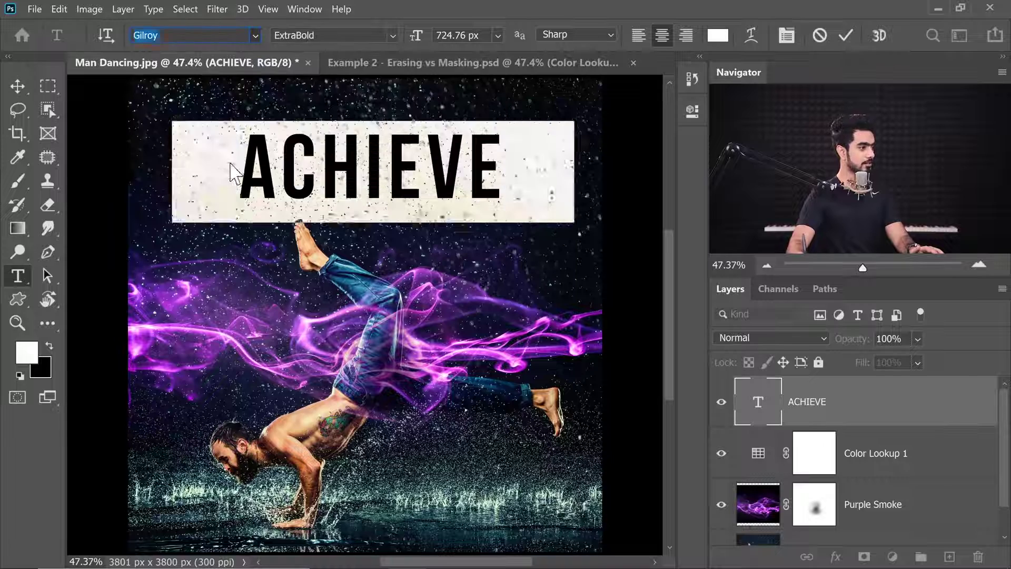
click(18, 86)
Scale the ACHIEVE text up to a font size of about 1195 px and reposition it above the raised foot
key(ctrl+t)
drag(506, 213, 586, 240)
drag(546, 268, 558, 266)
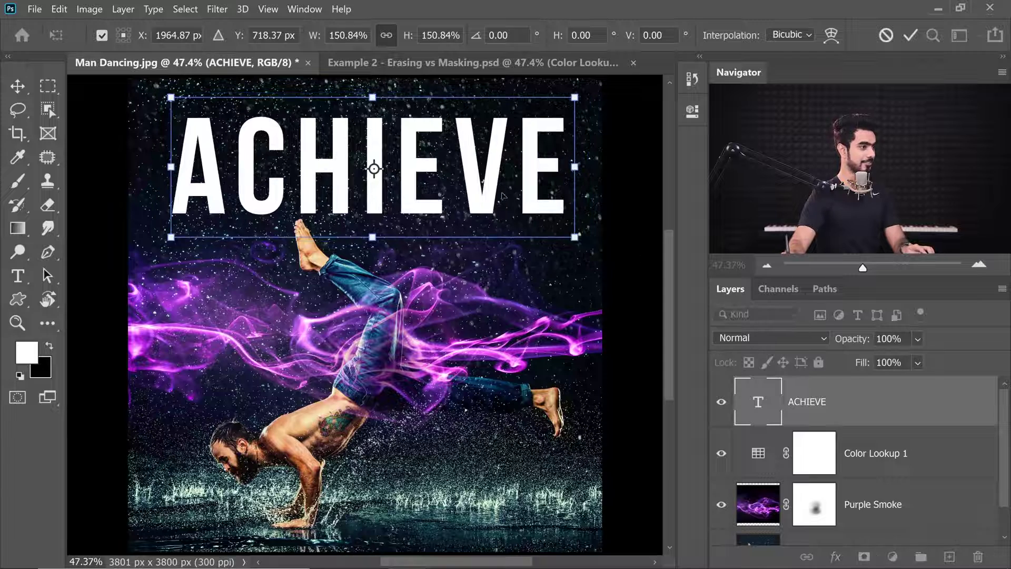
drag(506, 193, 498, 201)
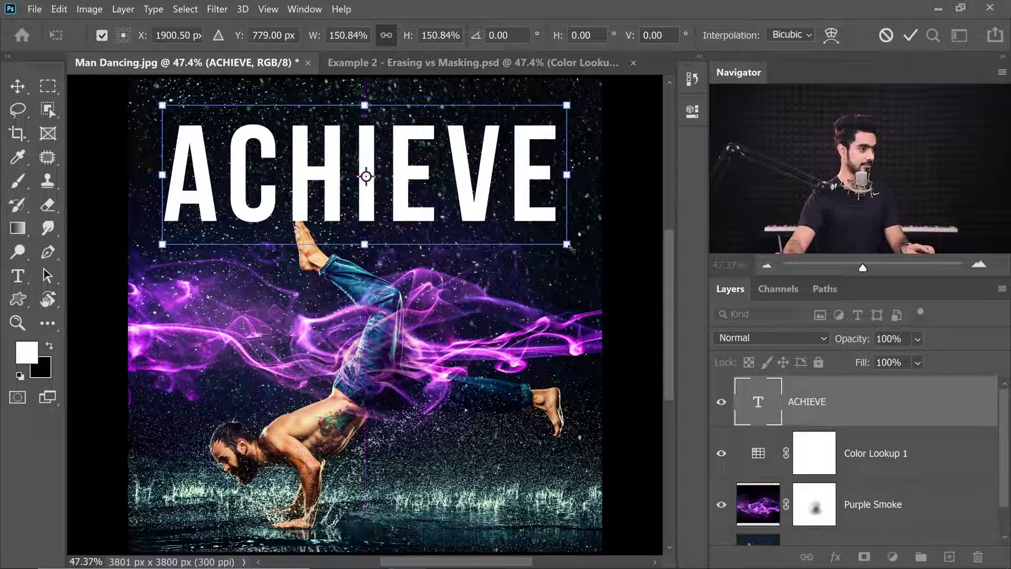
drag(569, 252, 585, 267)
key(Return)
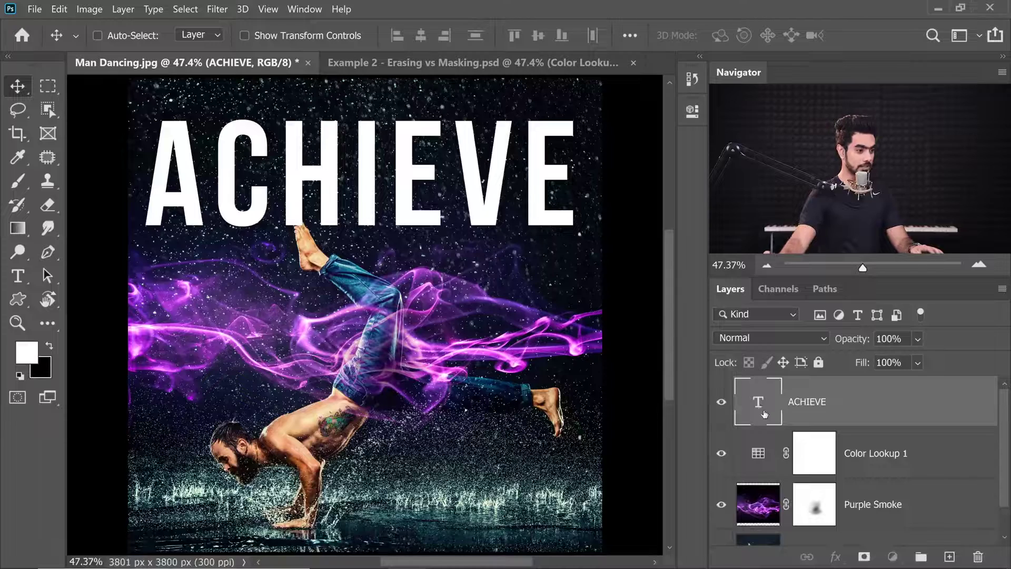
Tighten the letter spacing of the whole ACHIEVE text so that the letters sit close together
double_click(762, 408)
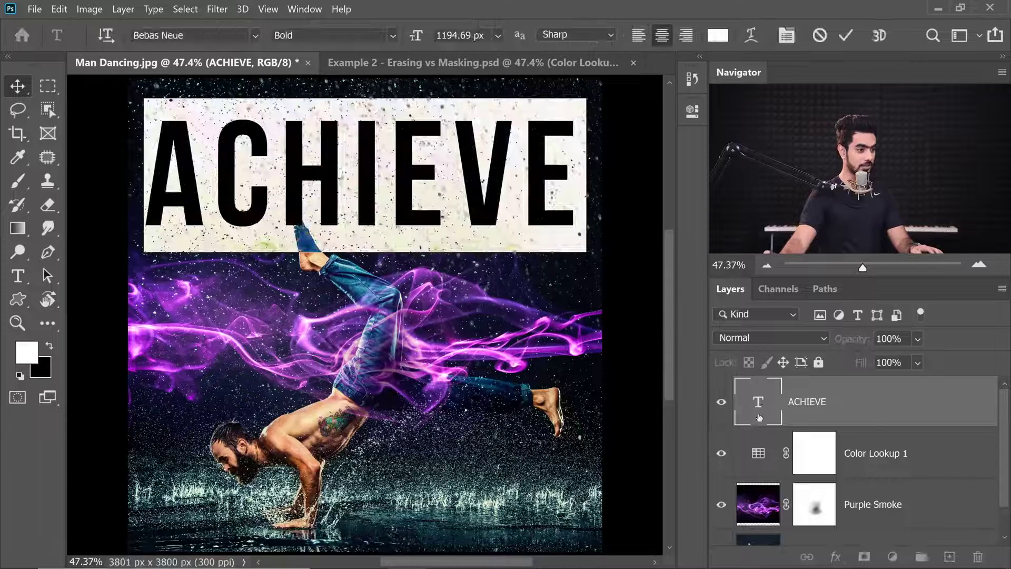
key(alt+Left)
key(alt+Left)
key(alt+Left)
key(alt+Left)
key(alt+Left)
key(alt+Left)
key(alt+Left)
key(alt+Left)
key(alt+Left)
key(alt+Left)
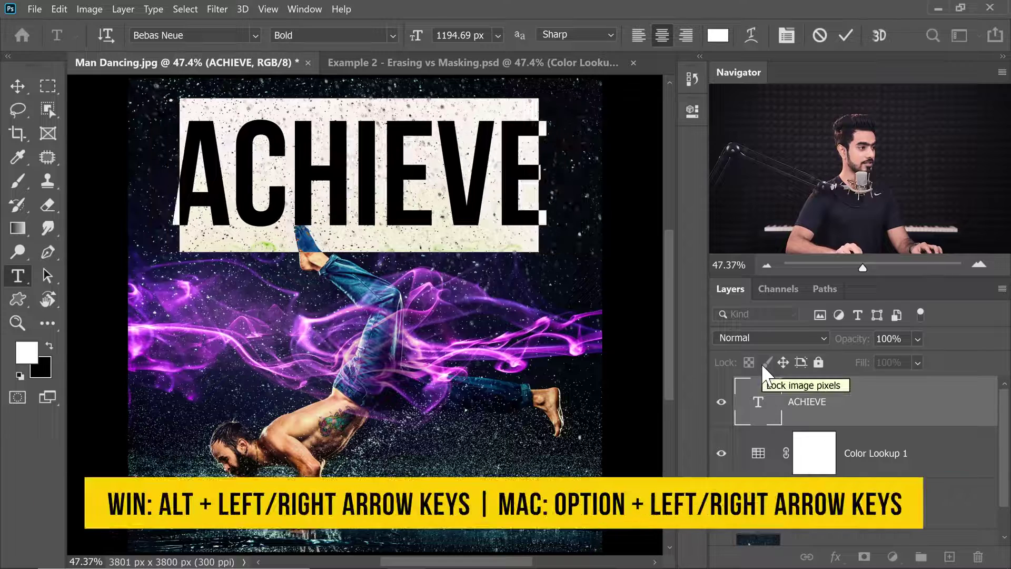
key(alt+Right)
key(alt+Right)
key(alt+Right)
key(alt+Right)
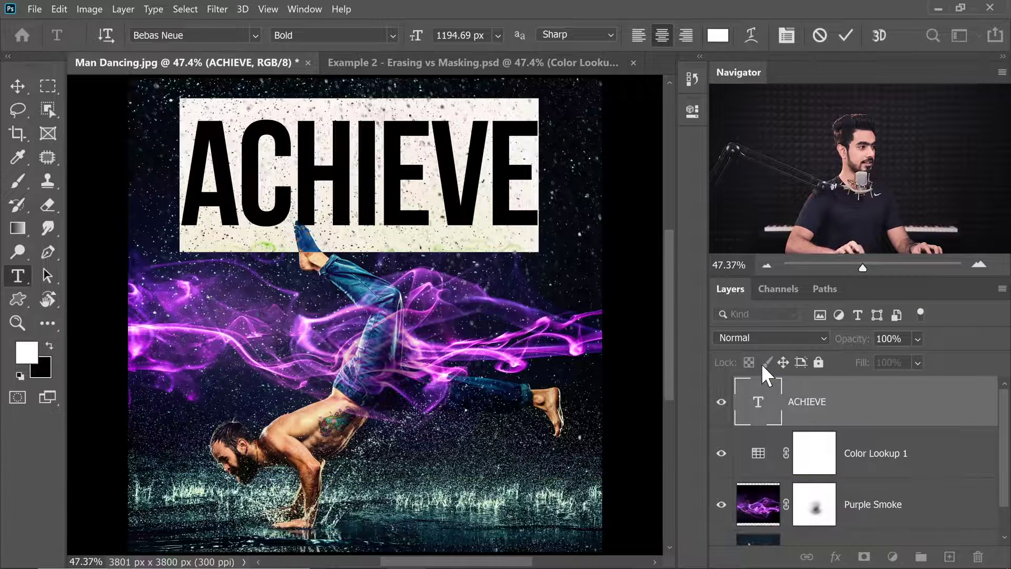
click(17, 86)
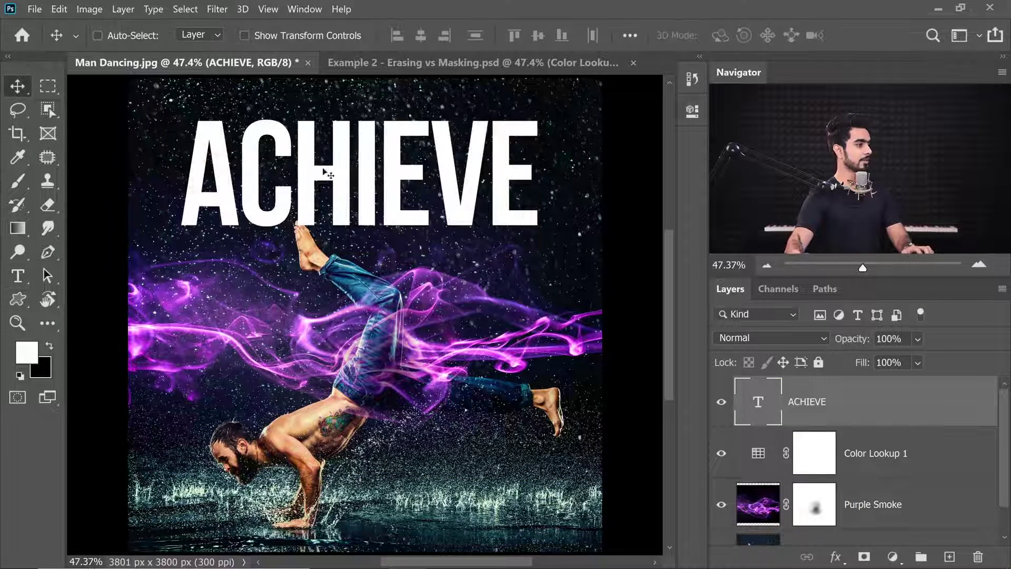
Scale the tightened ACHIEVE text up so it fills the width above the man and the H overlaps his toes
key(ctrl+t)
drag(545, 253, 579, 248)
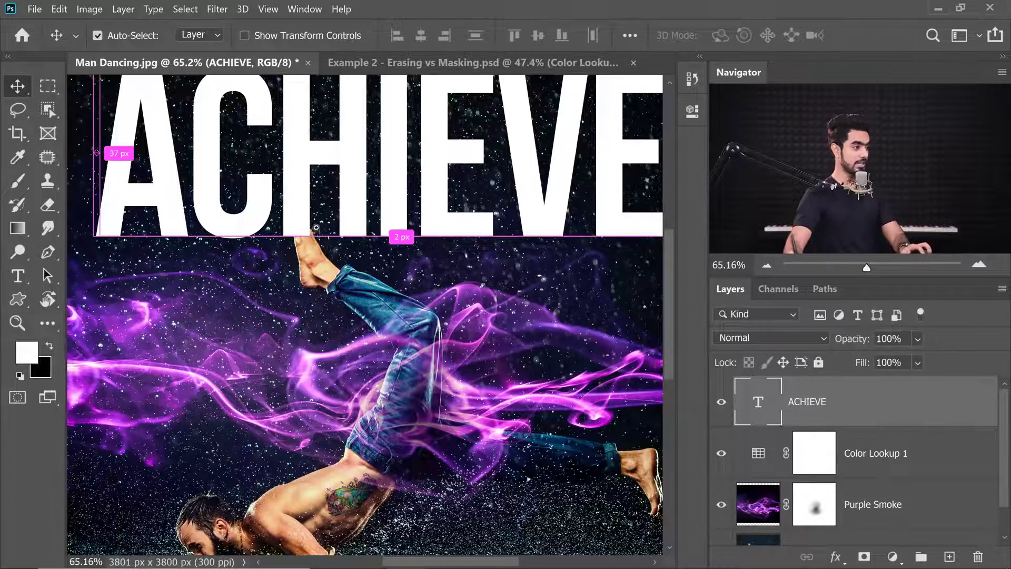
Rasterize the ACHIEVE text and erase the lower part of the H that covers the toes with a soft Eraser
scroll(330, 228, up, 3)
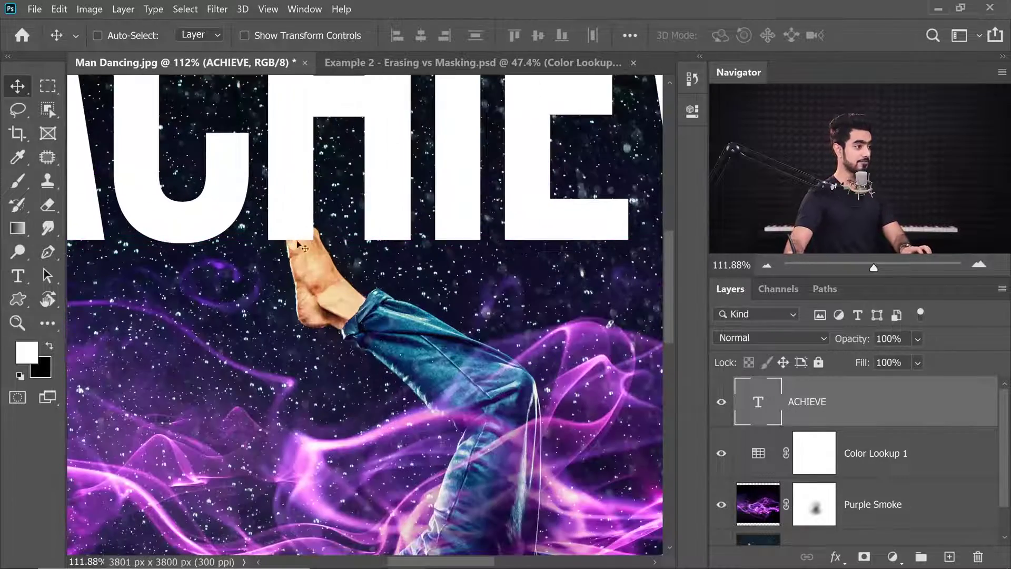
scroll(299, 235, up, 2)
drag(300, 219, 312, 253)
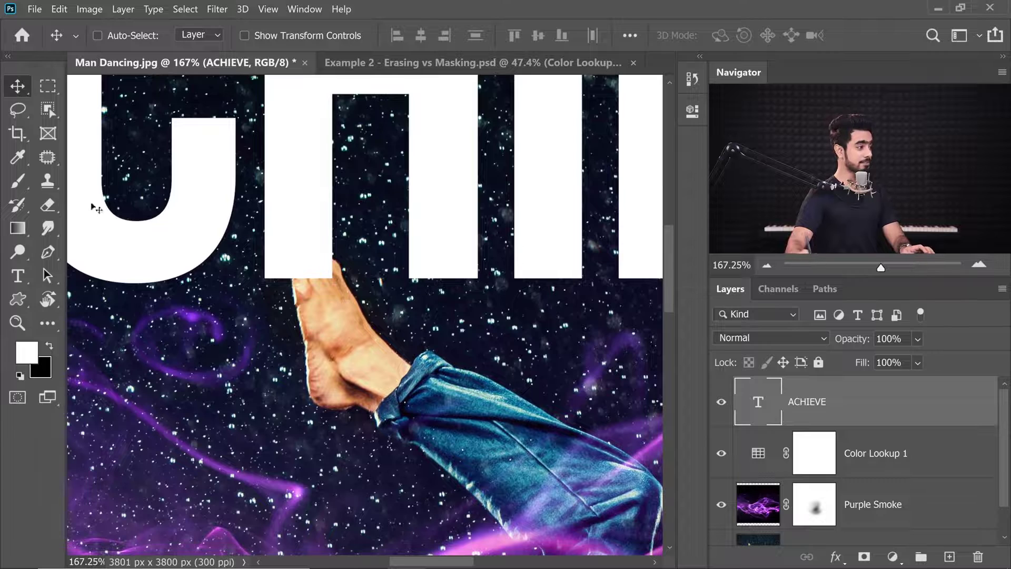
click(48, 206)
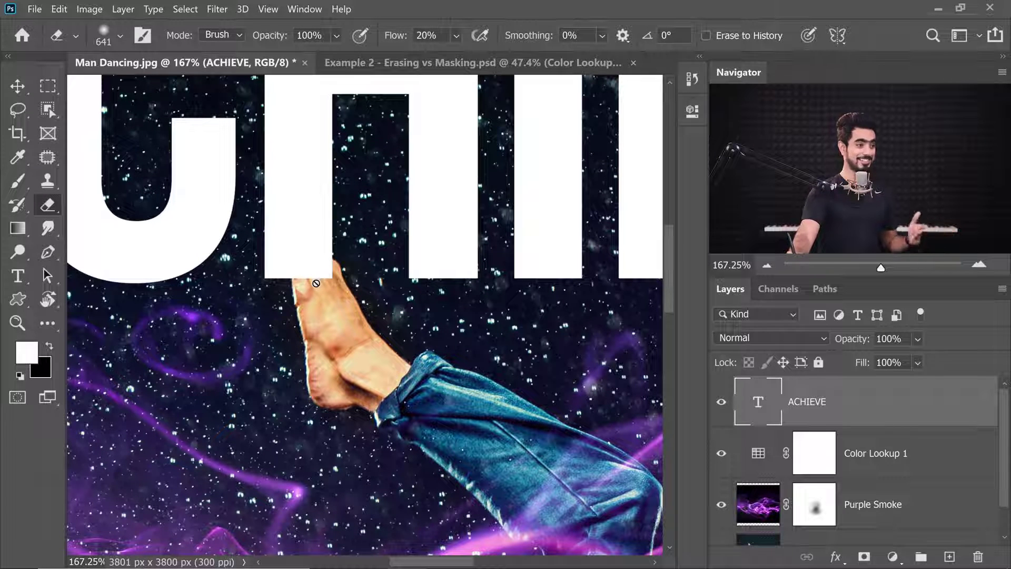
click(333, 253)
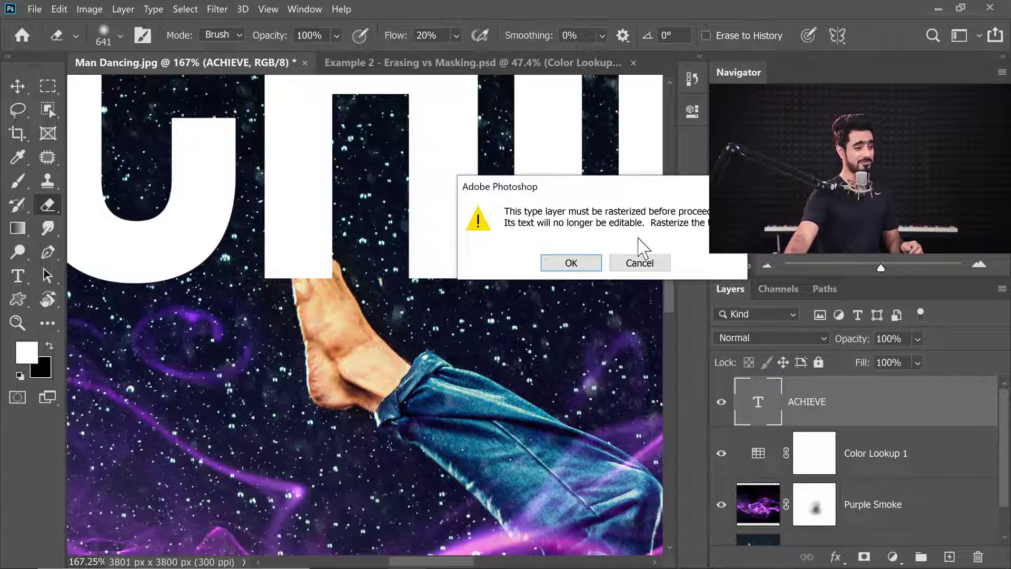
click(582, 259)
drag(388, 288, 108, 254)
drag(298, 248, 245, 250)
mouse_move(300, 267)
mouse_down()
mouse_move(314, 241)
mouse_move(300, 257)
mouse_move(308, 249)
mouse_move(281, 232)
mouse_up()
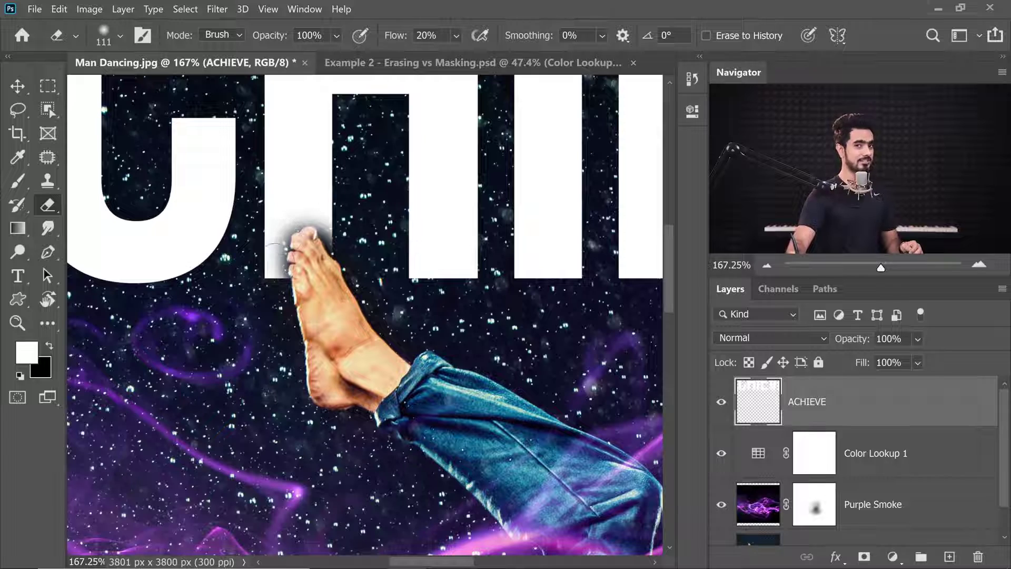
drag(390, 203, 411, 223)
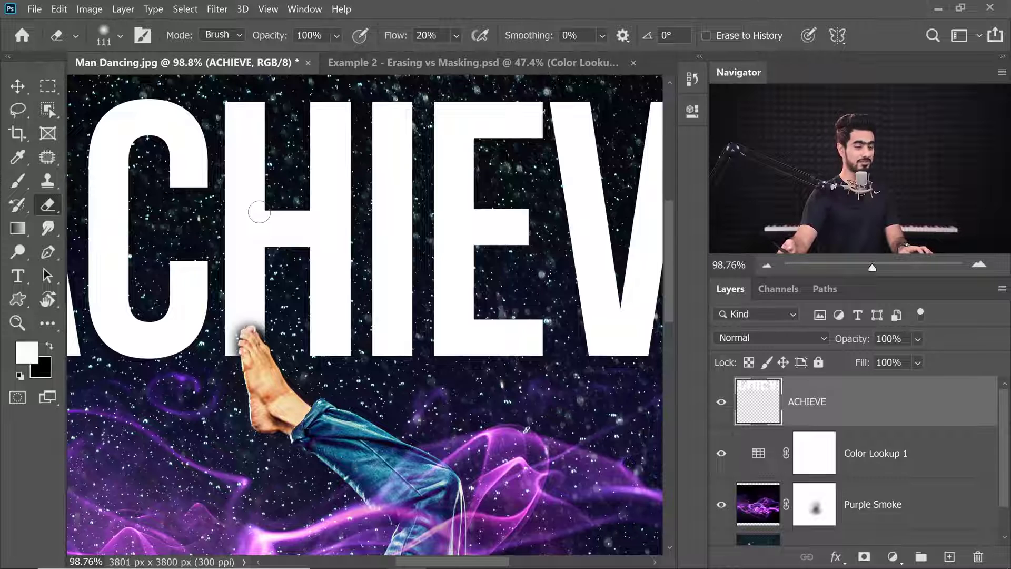
Undo the erasing and the rasterizing of the ACHIEVE text layer
key(ctrl+z)
key(ctrl+z)
key(ctrl+z)
key(ctrl+z)
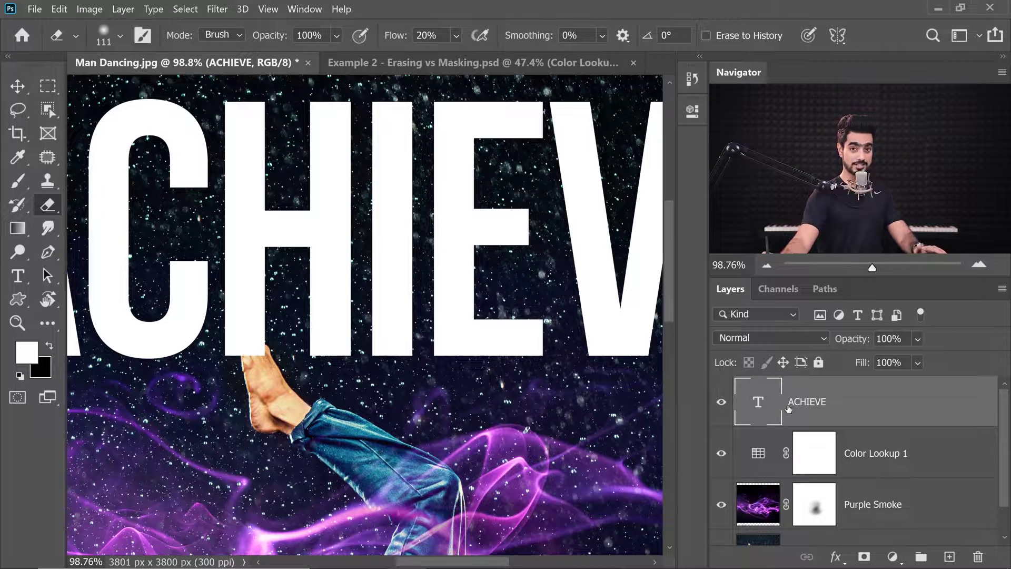
Add a layer mask to the ACHIEVE text layer and make black the foreground color
click(864, 557)
key(bracketleft)
key(bracketleft)
key(bracketleft)
key(bracketleft)
key(bracketleft)
scroll(294, 366, up, 5)
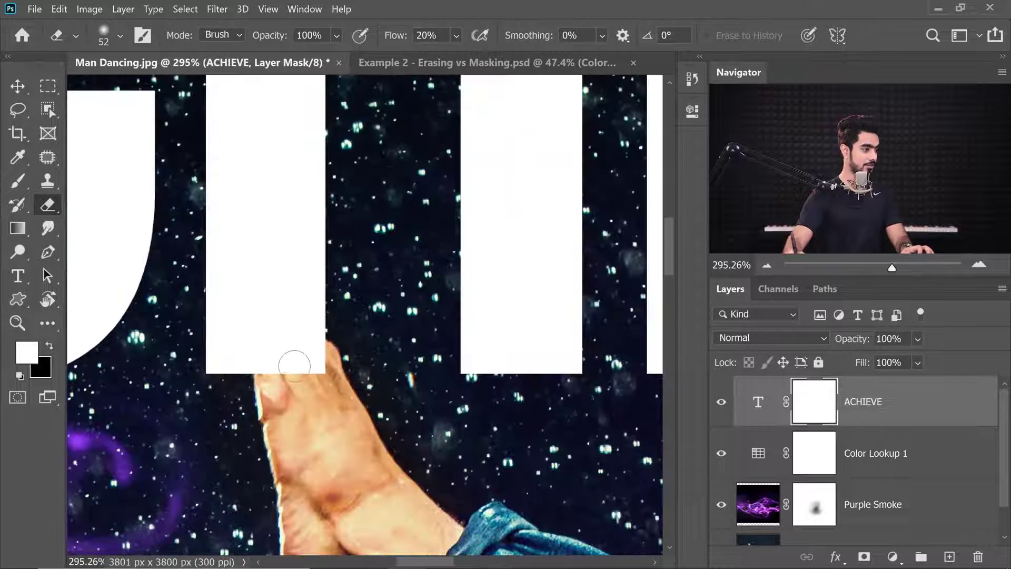
drag(294, 366, 286, 365)
key(x)
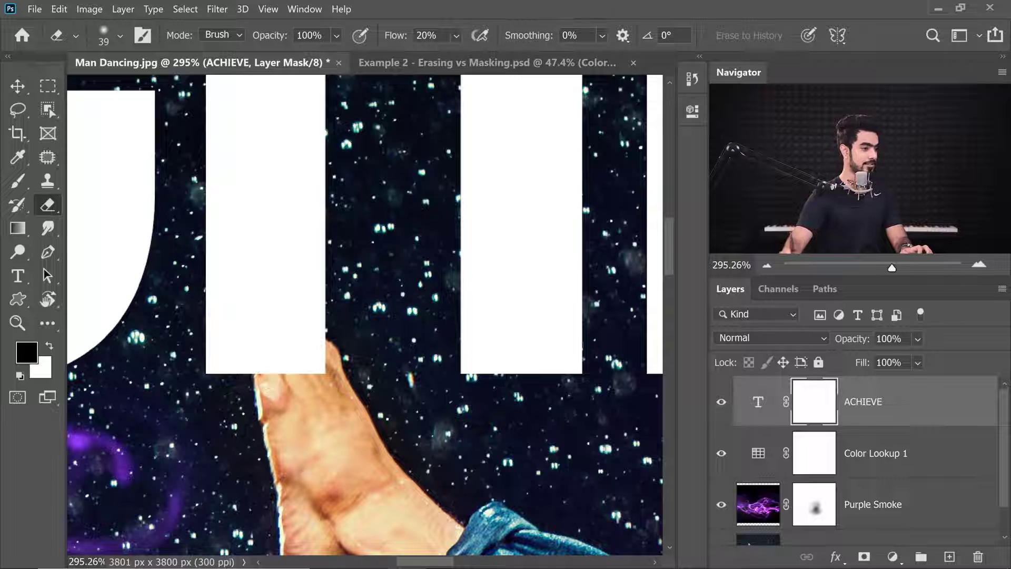
Brush black on the ACHIEVE mask over the foot, raising the flow to 100%, to bring the toes in front of the H
key(b)
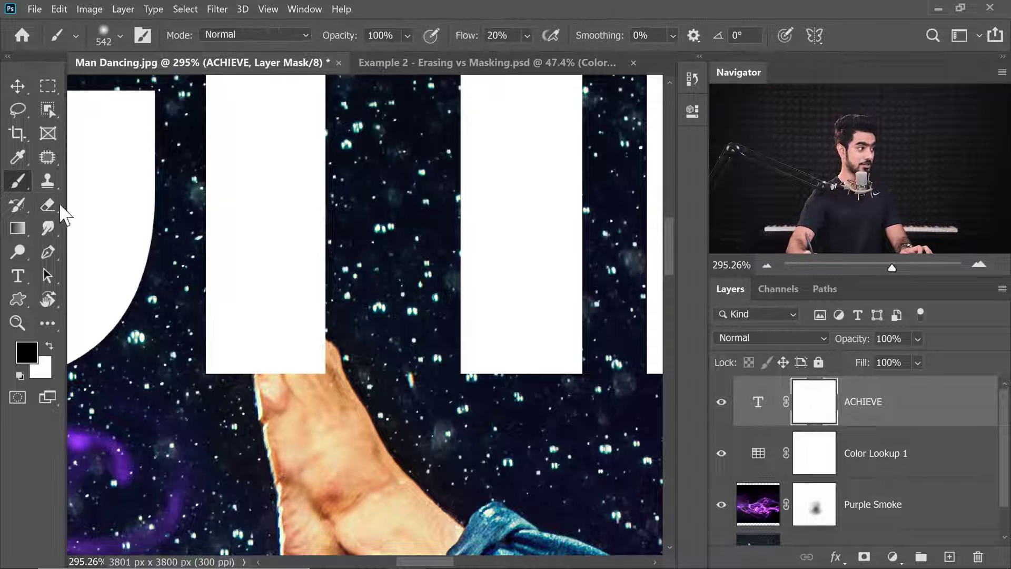
drag(327, 337, 113, 326)
mouse_move(269, 325)
mouse_down()
mouse_move(110, 317)
mouse_move(187, 317)
mouse_up()
mouse_move(280, 362)
mouse_down()
mouse_move(313, 337)
mouse_move(308, 321)
mouse_move(271, 344)
mouse_move(312, 308)
mouse_move(277, 301)
mouse_move(302, 301)
mouse_up()
mouse_move(303, 300)
mouse_down()
mouse_move(315, 300)
mouse_move(250, 358)
mouse_up()
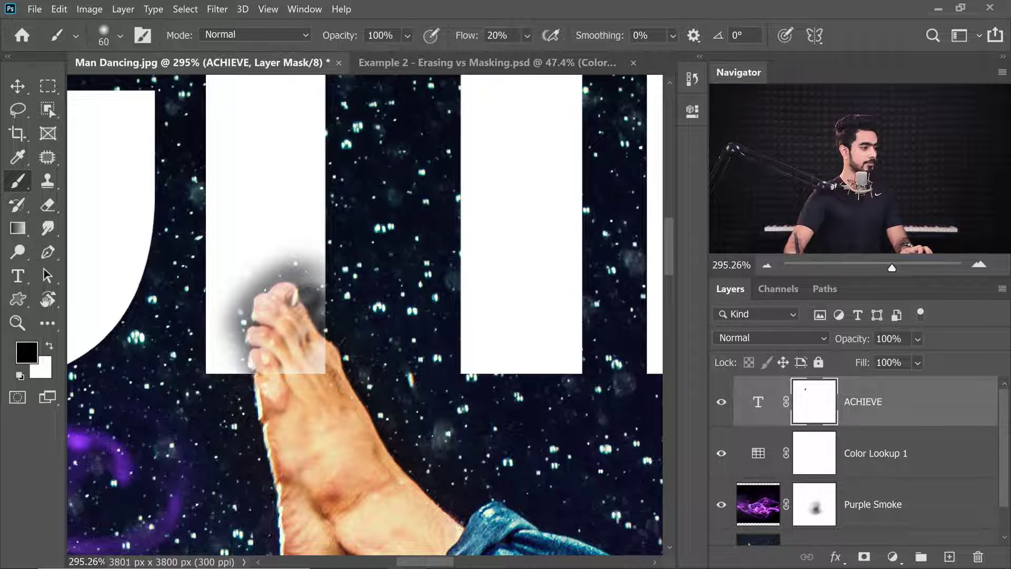
mouse_move(319, 369)
mouse_down()
mouse_move(316, 285)
mouse_move(313, 316)
mouse_move(274, 295)
mouse_move(237, 368)
mouse_move(271, 360)
mouse_up()
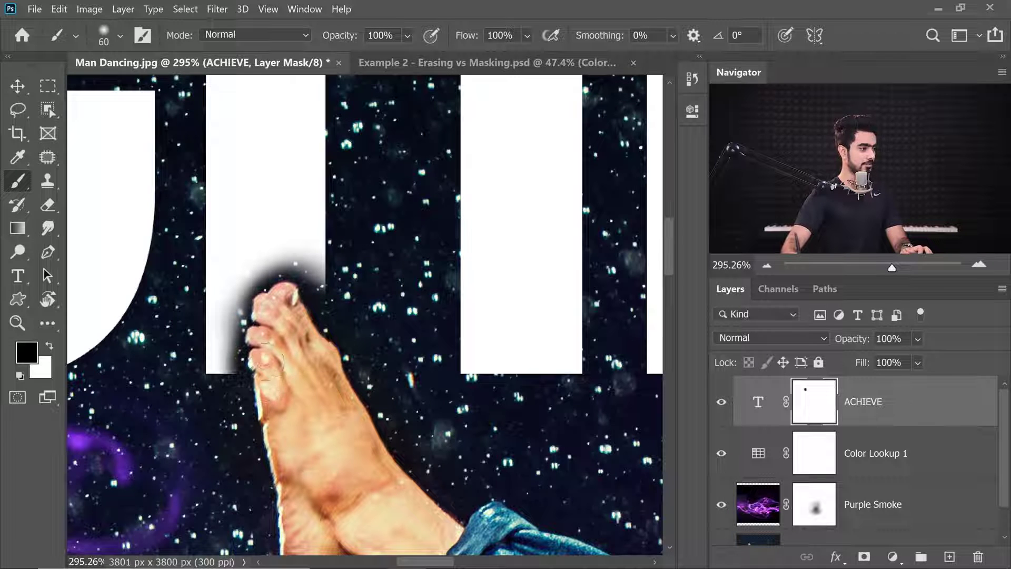
Trace closely around the toes in white on the ACHIEVE mask with a small 9 px brush to restore the H's edge
scroll(269, 302, up, 3)
drag(284, 301, 229, 337)
key(x)
mouse_move(227, 300)
mouse_down()
mouse_move(227, 337)
mouse_move(237, 342)
mouse_up()
key(bracketleft)
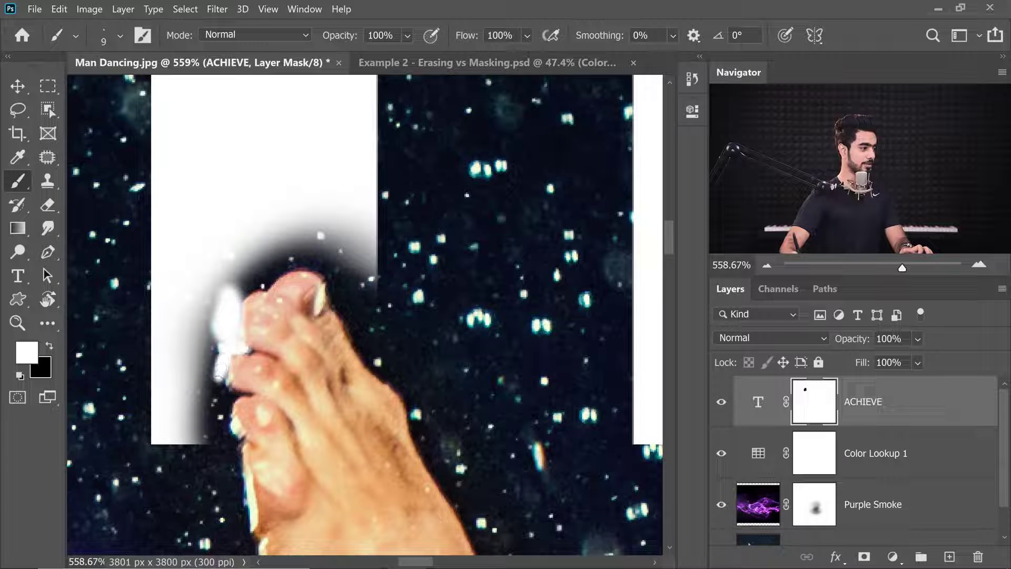
key(ctrl+z)
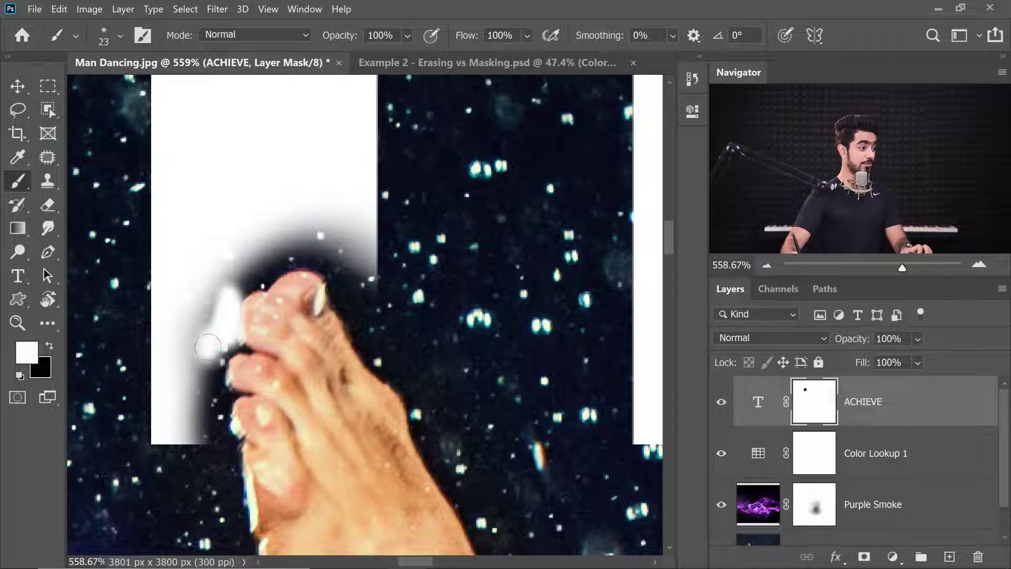
drag(213, 338, 228, 339)
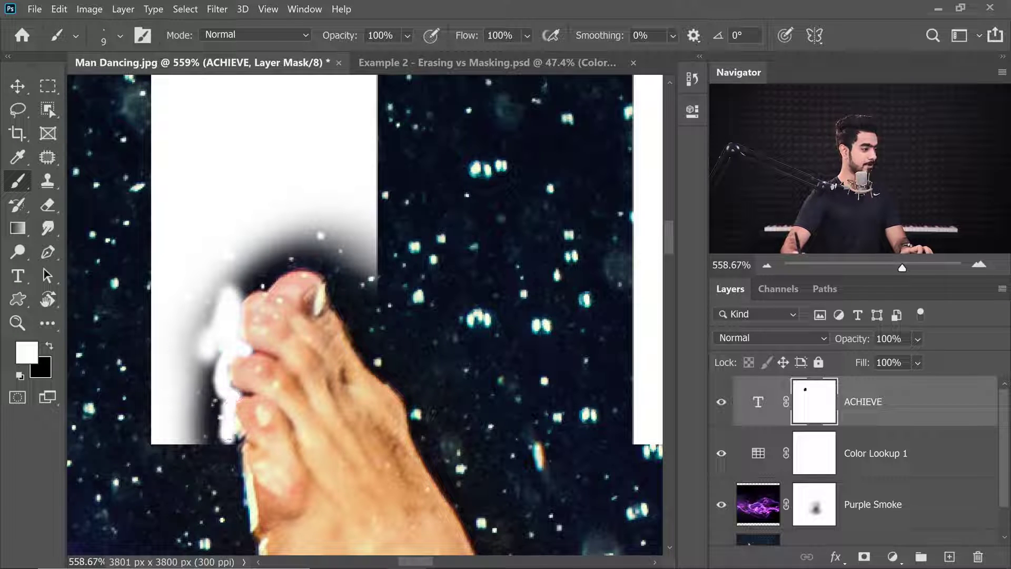
drag(218, 428, 220, 370)
mouse_move(247, 290)
mouse_down()
mouse_move(289, 260)
mouse_move(328, 272)
mouse_up()
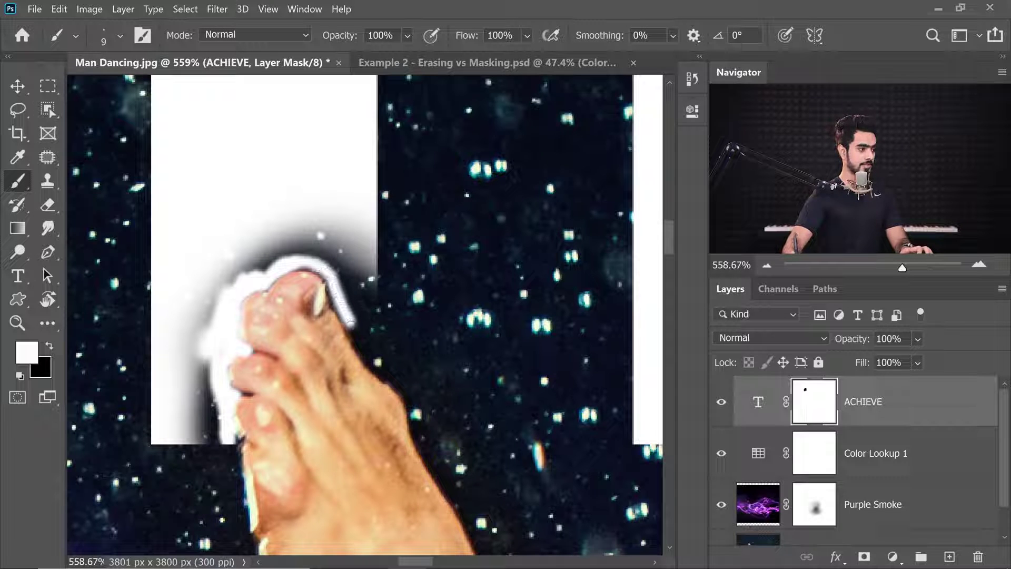
drag(350, 322, 376, 362)
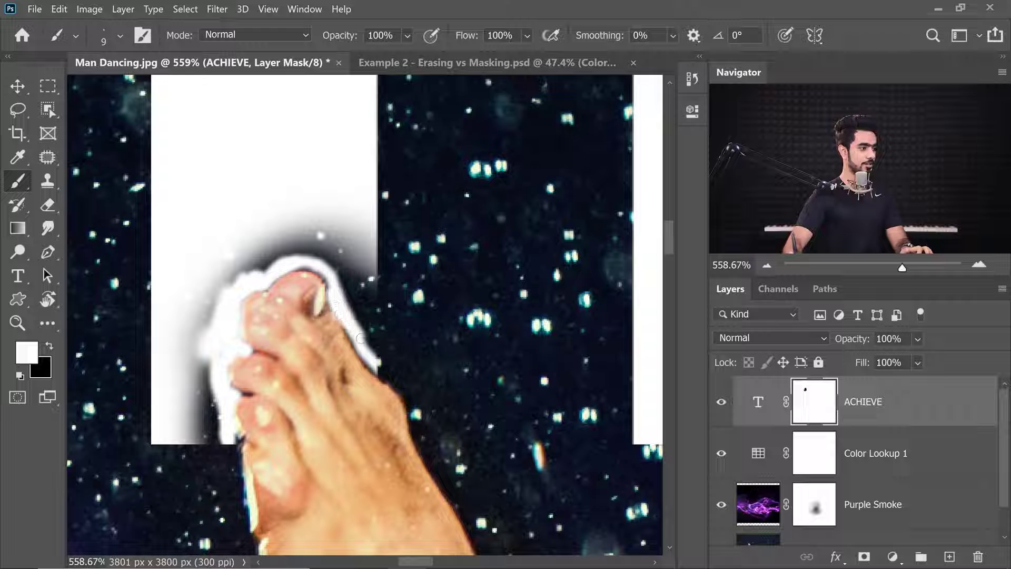
Paint white with a 23 px brush over the remaining dark halo on the ACHIEVE mask to restore the H around the foot
drag(362, 282, 384, 295)
mouse_move(315, 226)
mouse_down()
mouse_move(205, 244)
mouse_move(206, 286)
mouse_move(165, 390)
mouse_move(192, 353)
mouse_move(205, 300)
mouse_move(206, 429)
mouse_up()
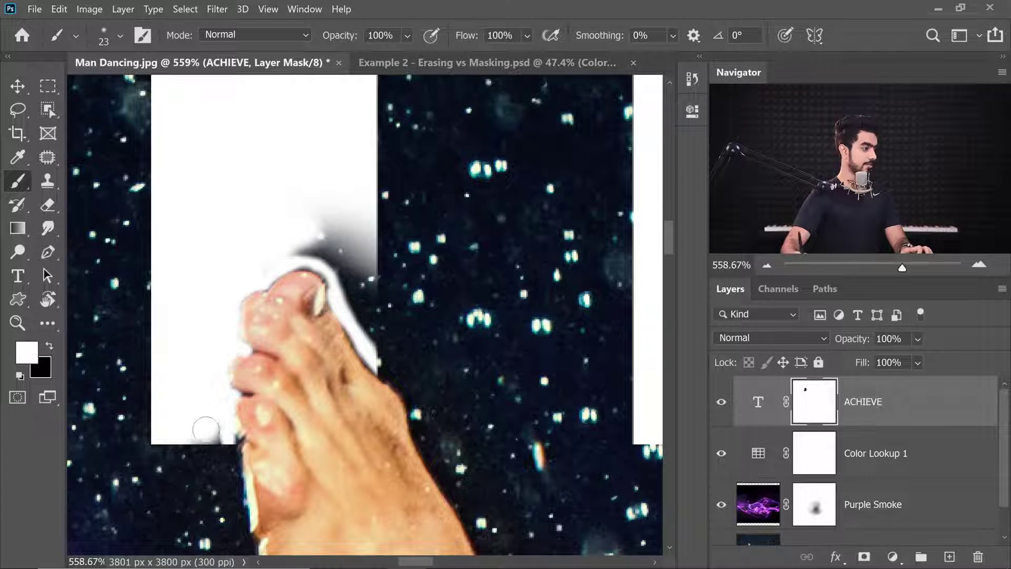
mouse_move(250, 227)
mouse_down()
mouse_move(315, 220)
mouse_move(263, 250)
mouse_move(351, 260)
mouse_move(309, 248)
mouse_move(343, 283)
mouse_up()
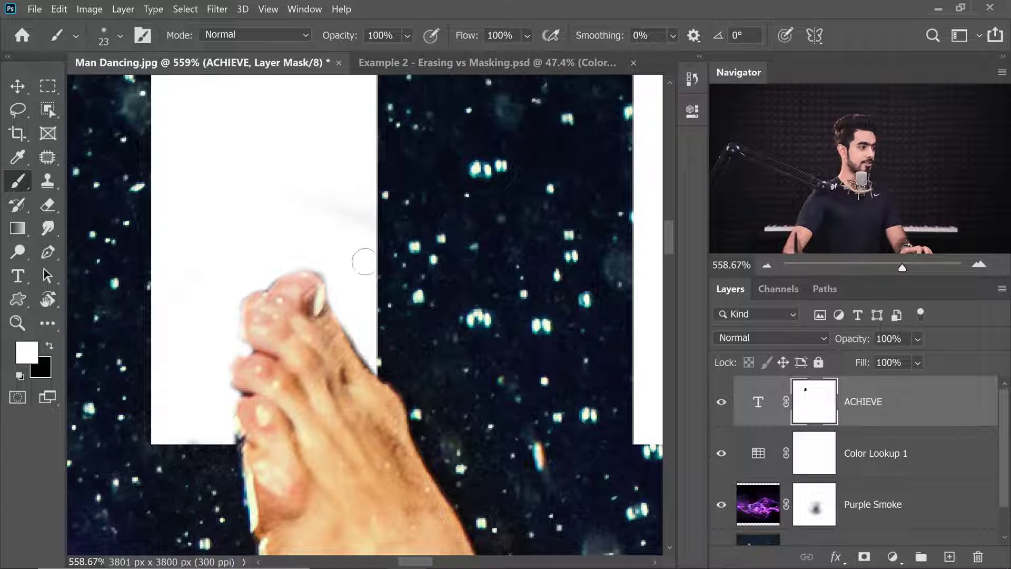
mouse_move(364, 261)
mouse_down()
mouse_move(399, 229)
mouse_move(343, 198)
mouse_up()
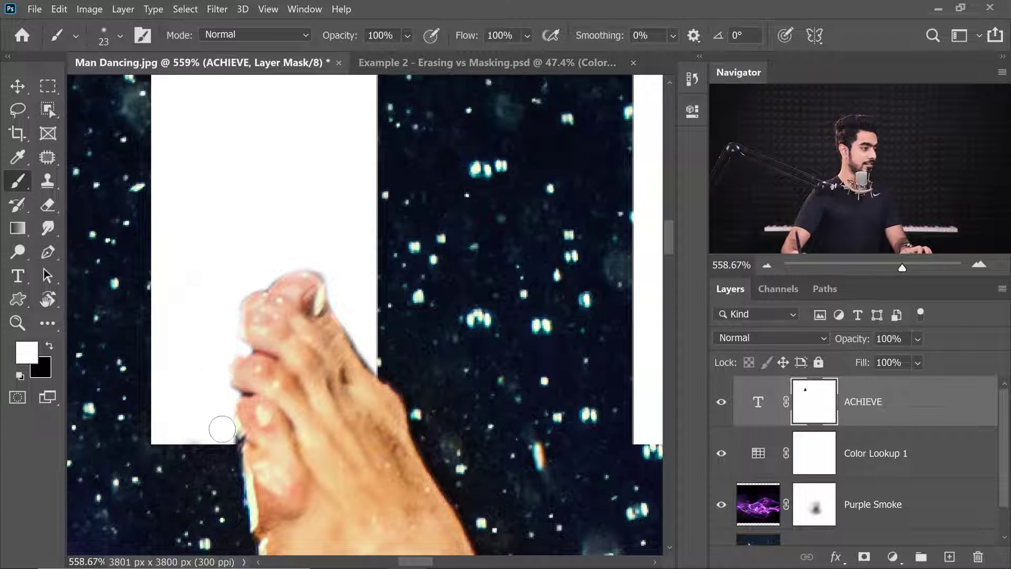
drag(222, 429, 221, 439)
drag(341, 245, 312, 383)
drag(358, 285, 288, 323)
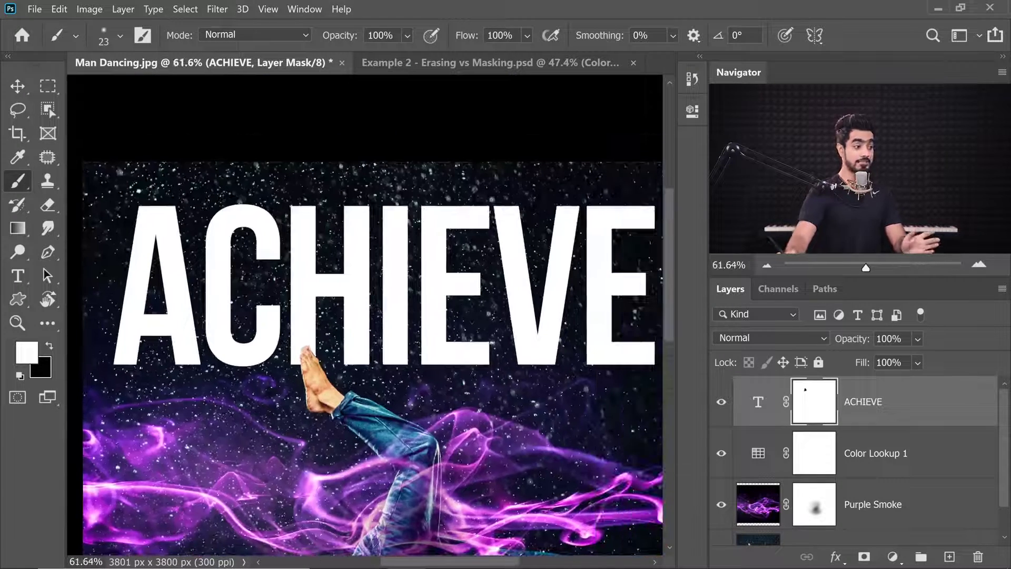
Unlink the ACHIEVE layer's mask from its text and make the text the active target instead of the mask
click(785, 403)
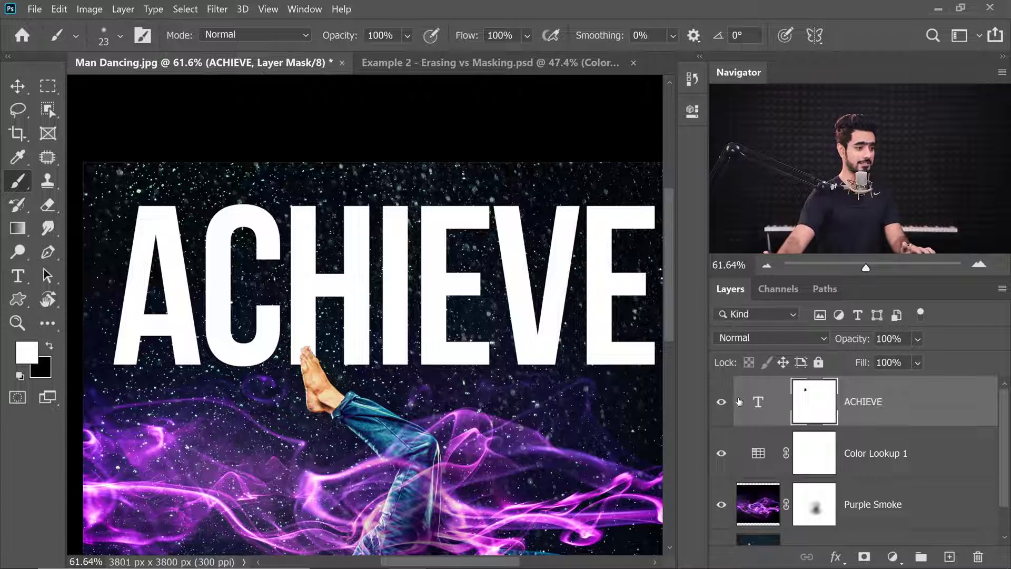
click(758, 404)
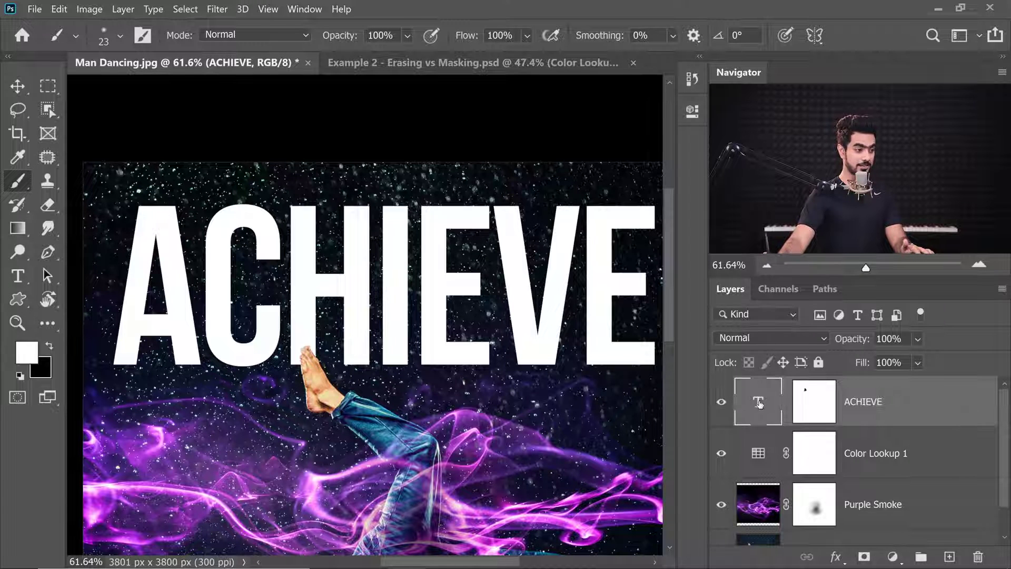
Replace the ACHIEVE title text with SUCCESS and commit the edit
double_click(758, 402)
text(SUC)
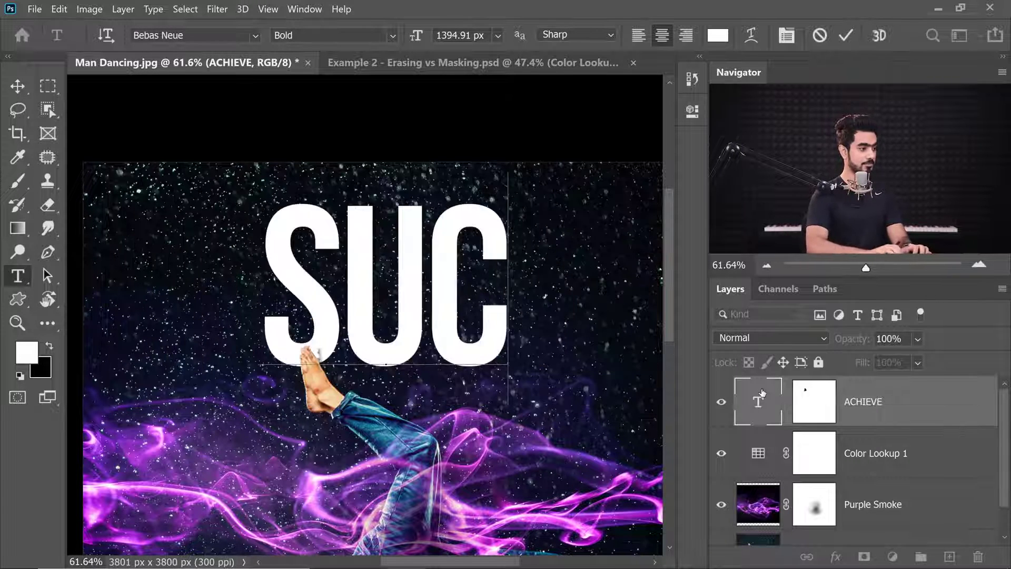
text(CESS)
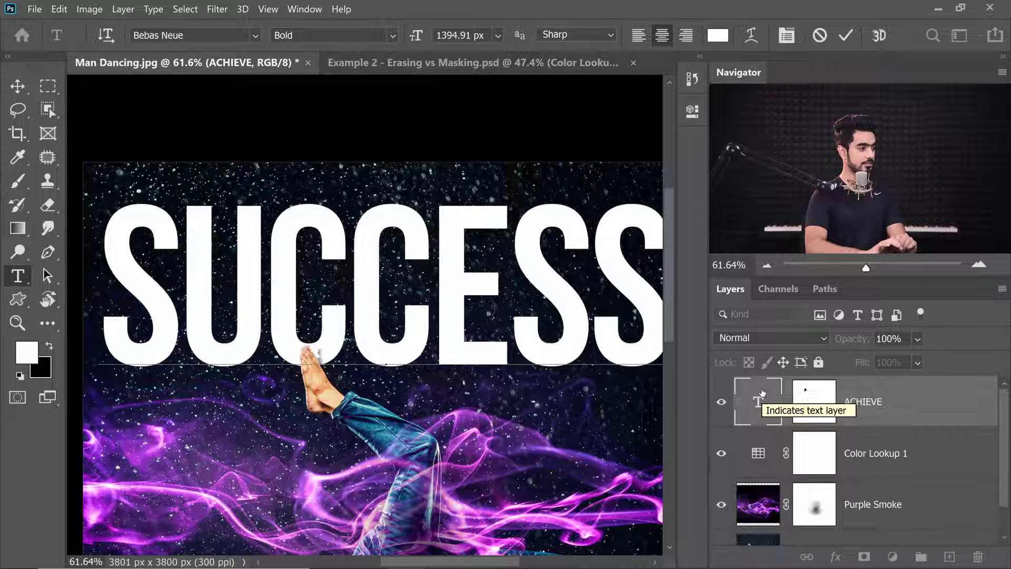
click(17, 86)
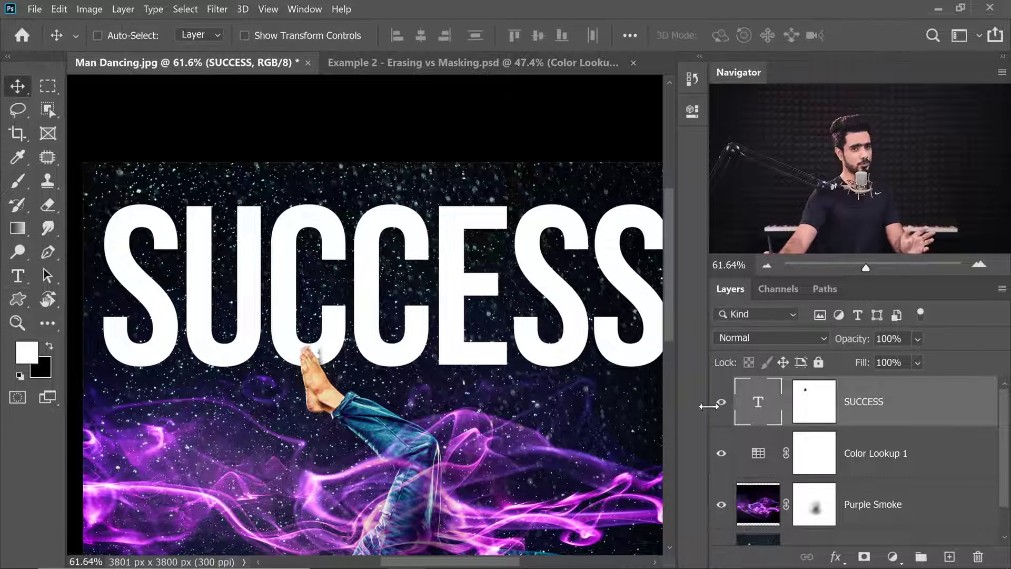
Paint white with the 23 px brush on the SUCCESS mask beside the toes to restore the faded part of the letter C
click(813, 409)
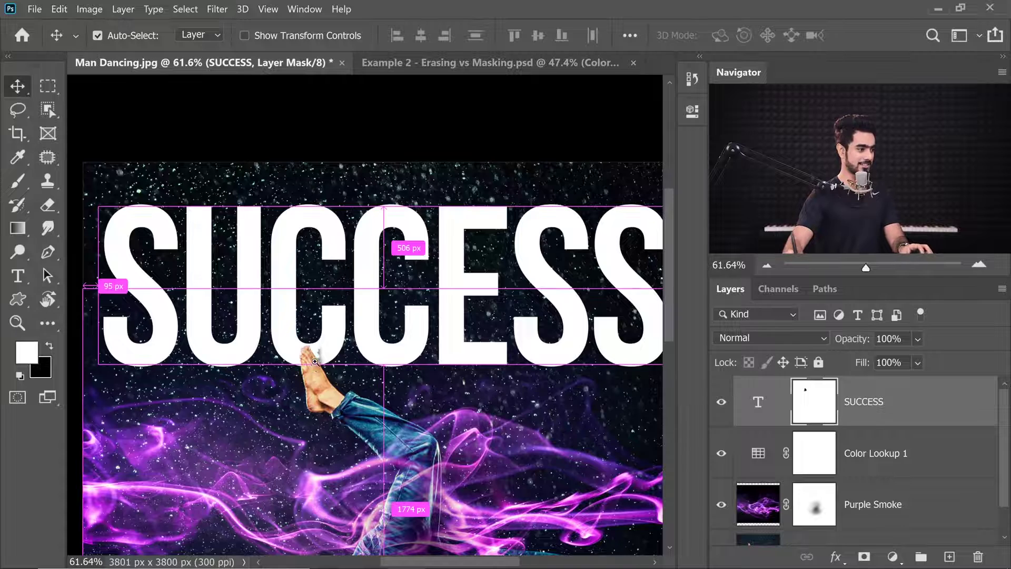
drag(322, 366, 371, 343)
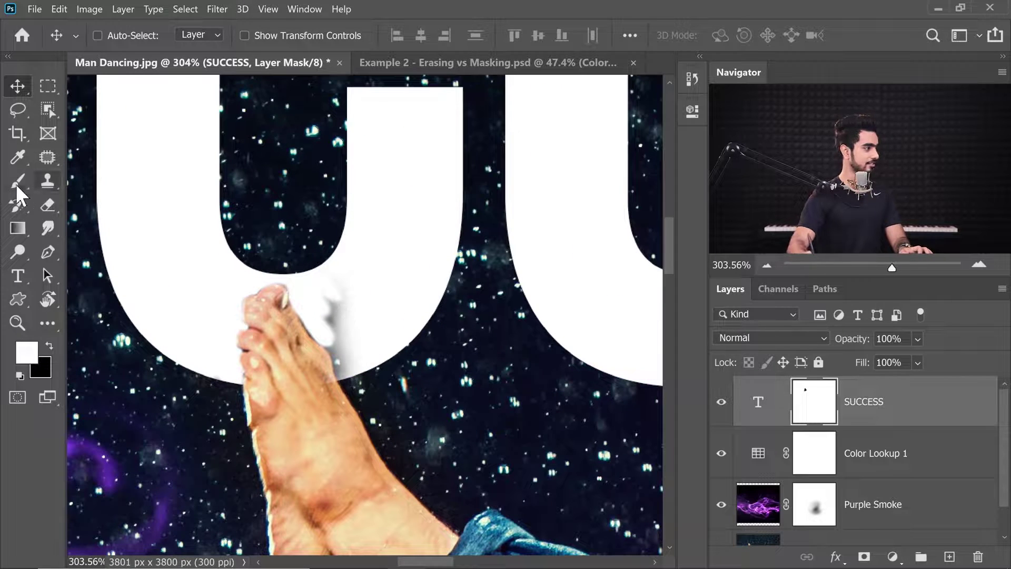
key(b)
scroll(405, 304, up, 2)
mouse_move(299, 290)
mouse_down()
mouse_move(289, 289)
mouse_move(313, 382)
mouse_move(311, 416)
mouse_up()
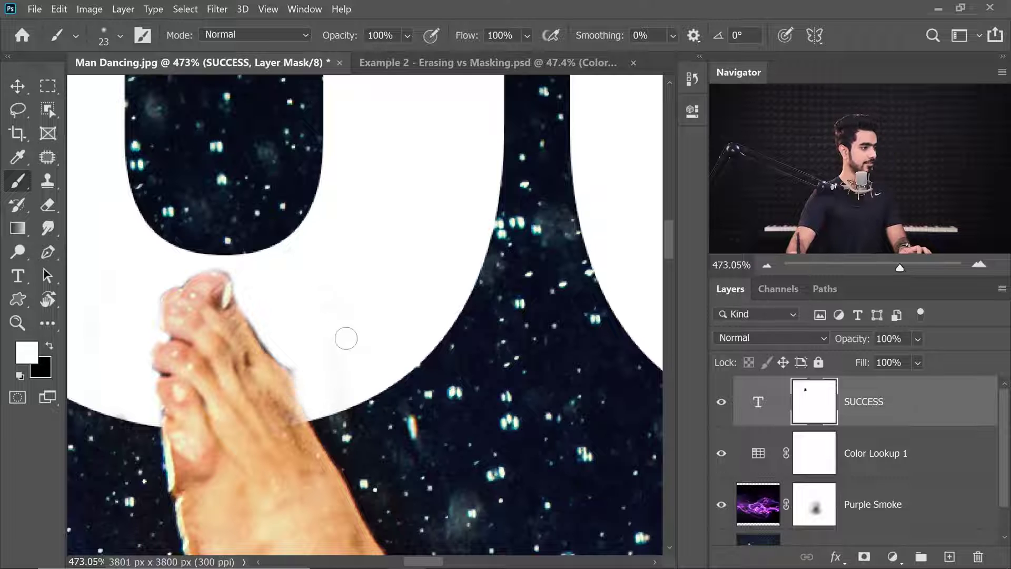
drag(295, 357, 284, 369)
Paint black on the SUCCESS mask along the foot where it crosses the C's lower edge, bringing the foot in front
key(x)
drag(280, 437, 303, 408)
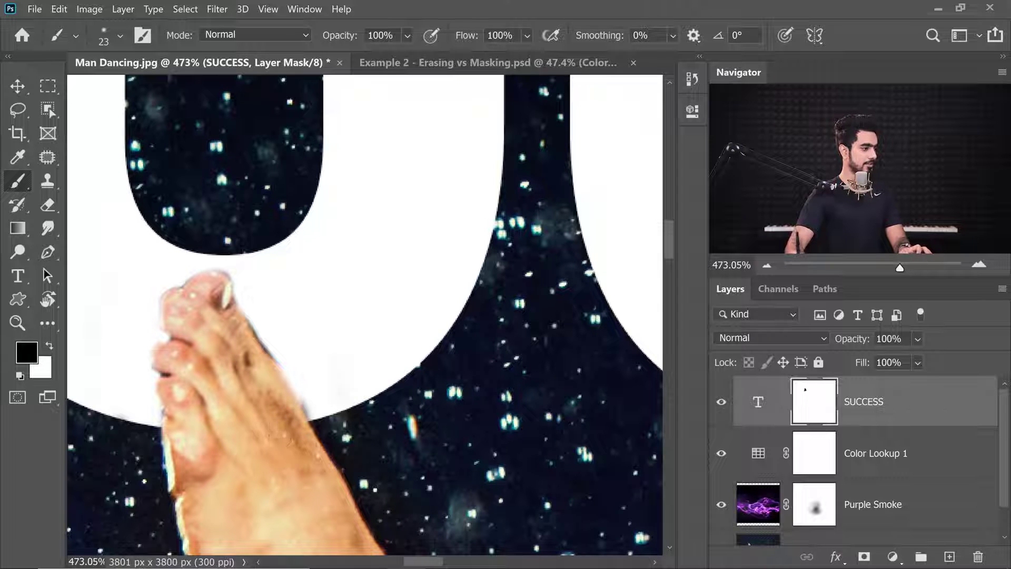
drag(440, 269, 377, 271)
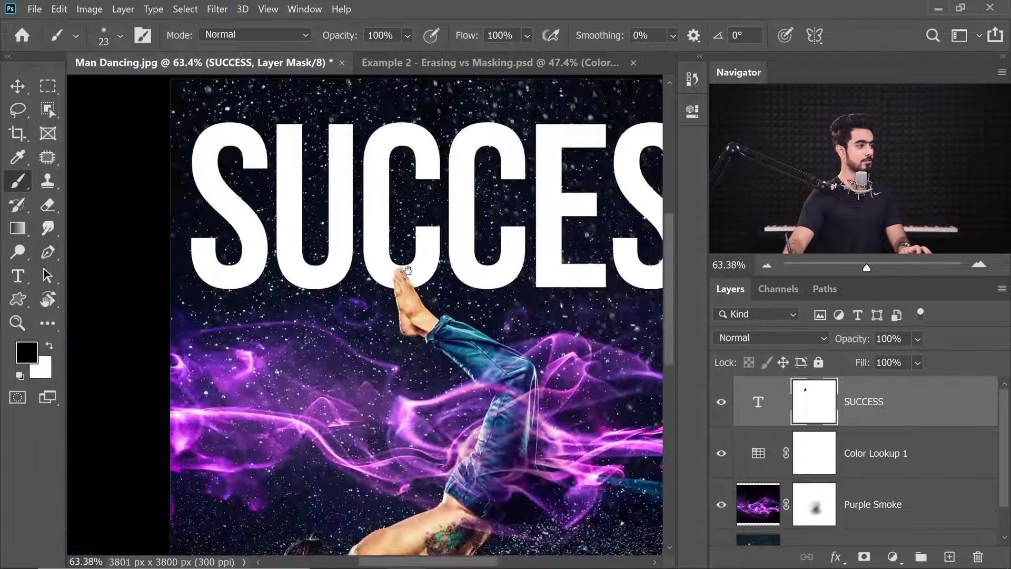
drag(452, 238, 387, 295)
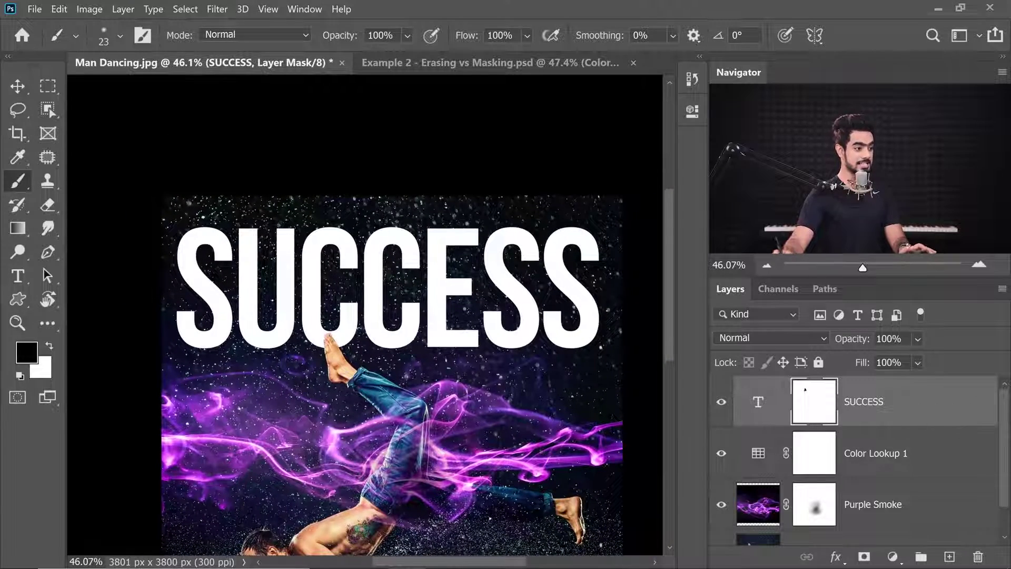
key(ctrl+0)
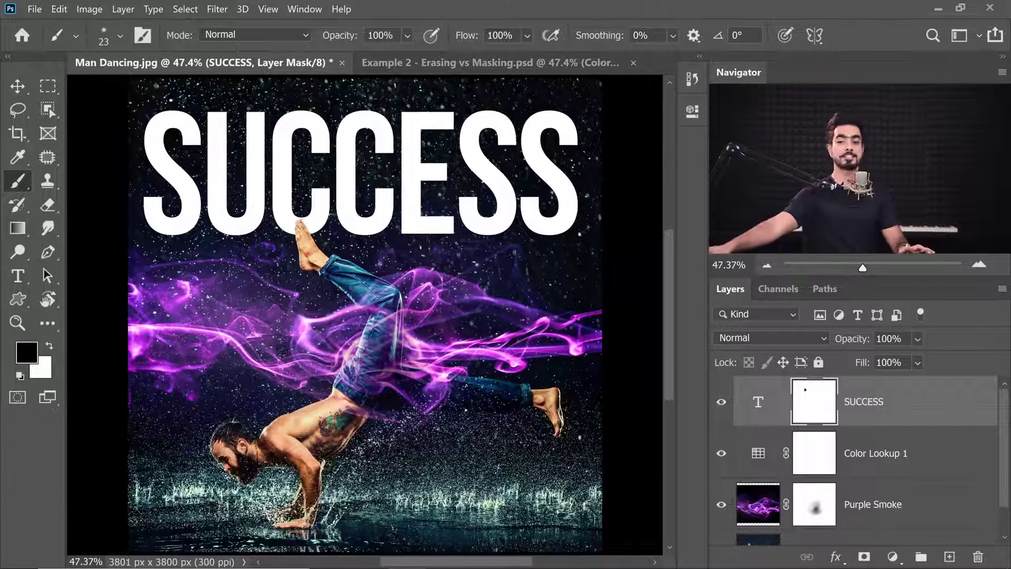
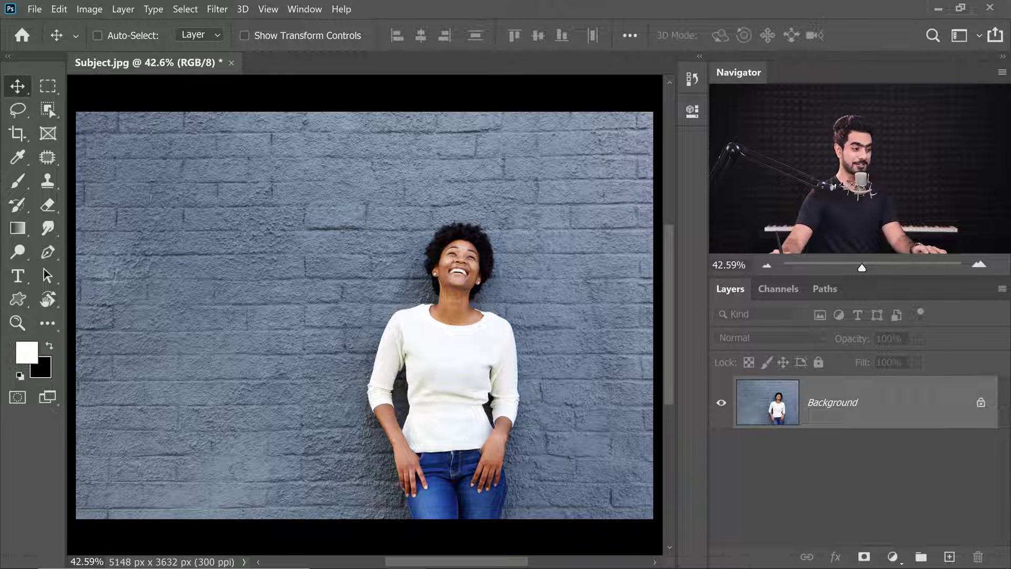
Switch to File Explorer and place Tree1.png from the Images folder into the Subject.jpg document
mouse_move(483, 557)
click(445, 555)
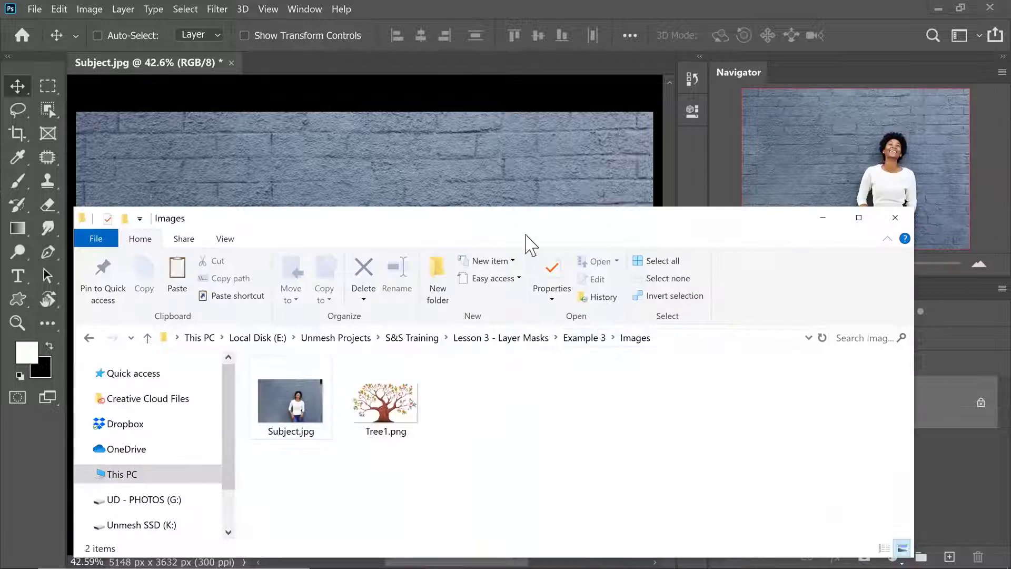
drag(494, 226, 886, 228)
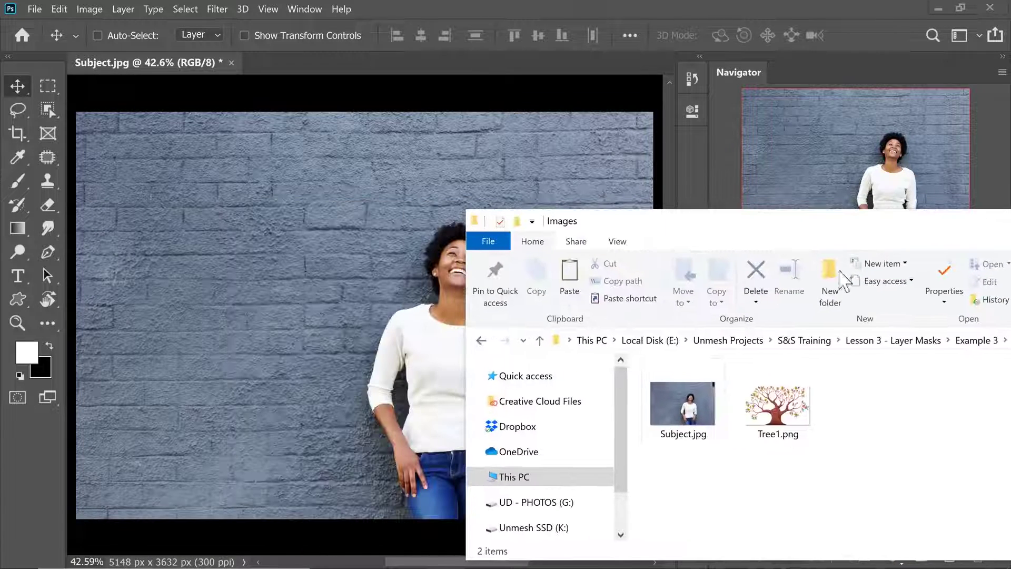
drag(777, 405, 327, 294)
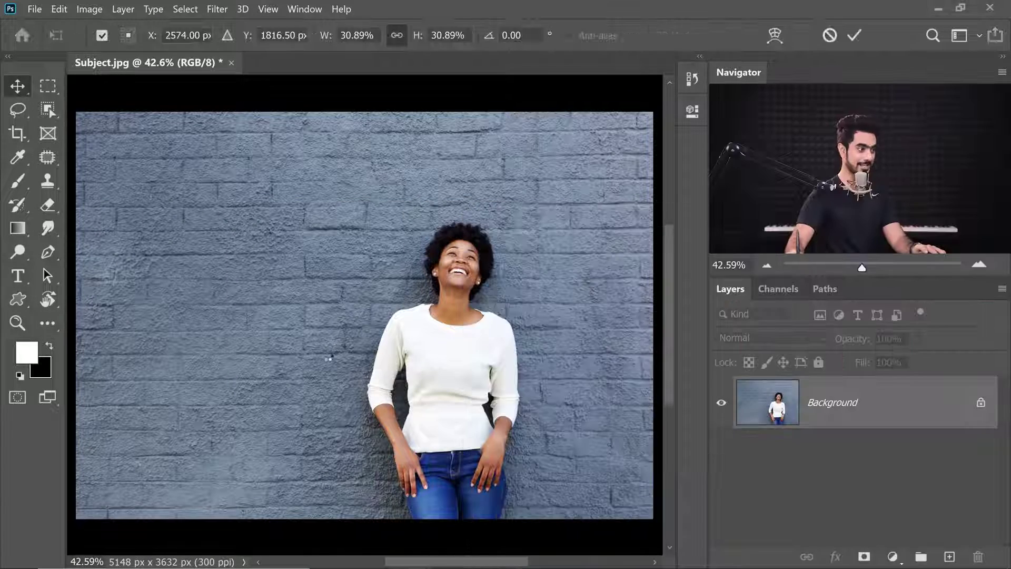
Enlarge the placed tree slightly, lower it so the trunk base meets the photo's bottom edge, and commit the transform
scroll(417, 269, down, 2)
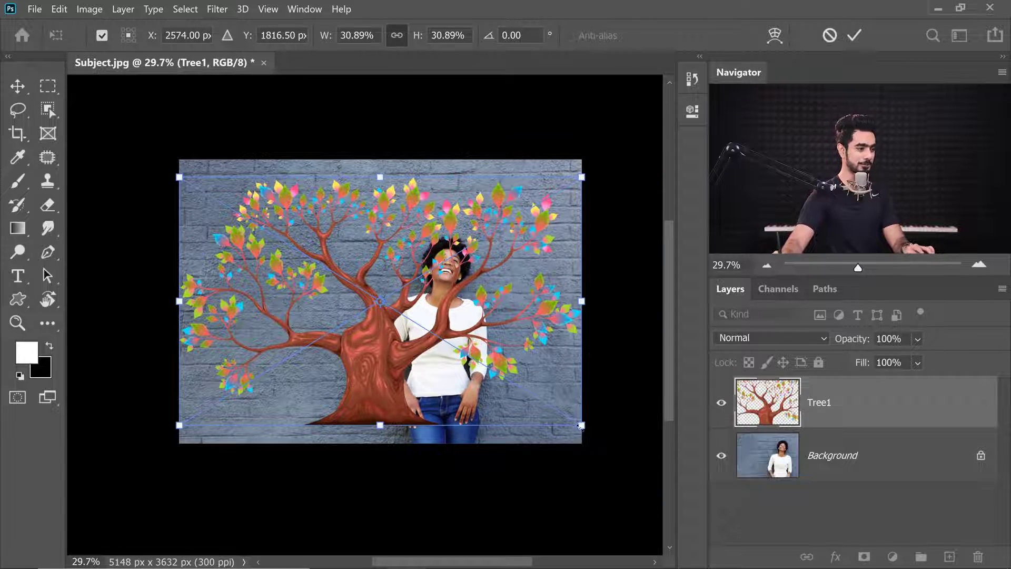
mouse_move(580, 425)
mouse_down()
mouse_move(617, 449)
mouse_move(594, 434)
mouse_up()
mouse_move(487, 343)
mouse_down()
mouse_move(487, 364)
mouse_move(488, 353)
mouse_up()
key(Return)
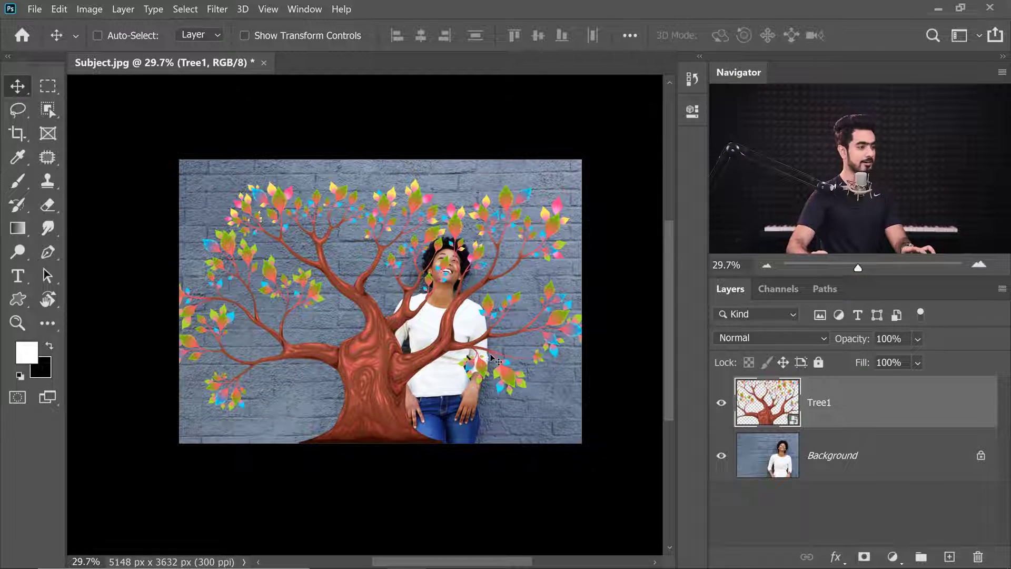
scroll(495, 360, up, 2)
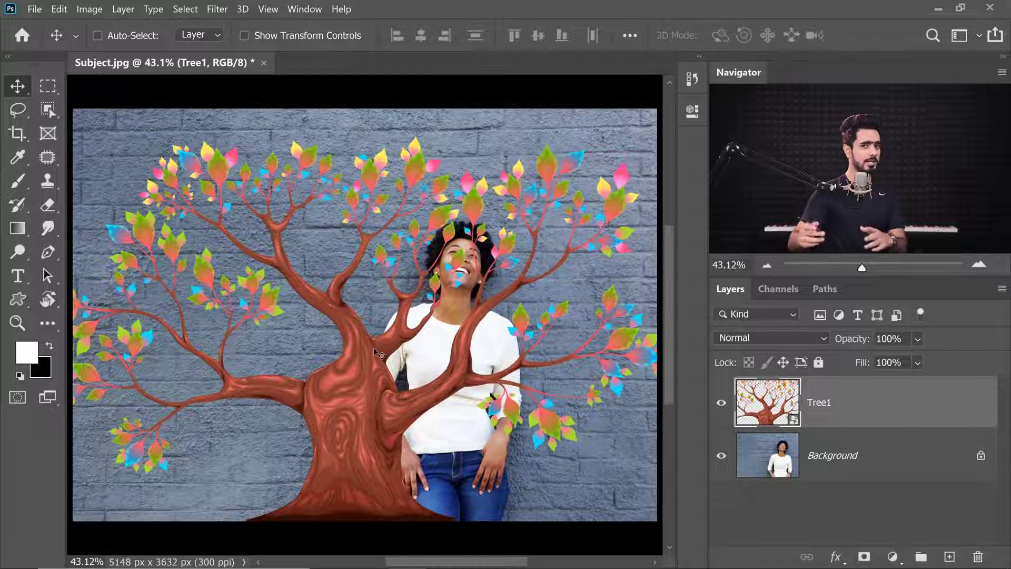
scroll(433, 256, down, 3)
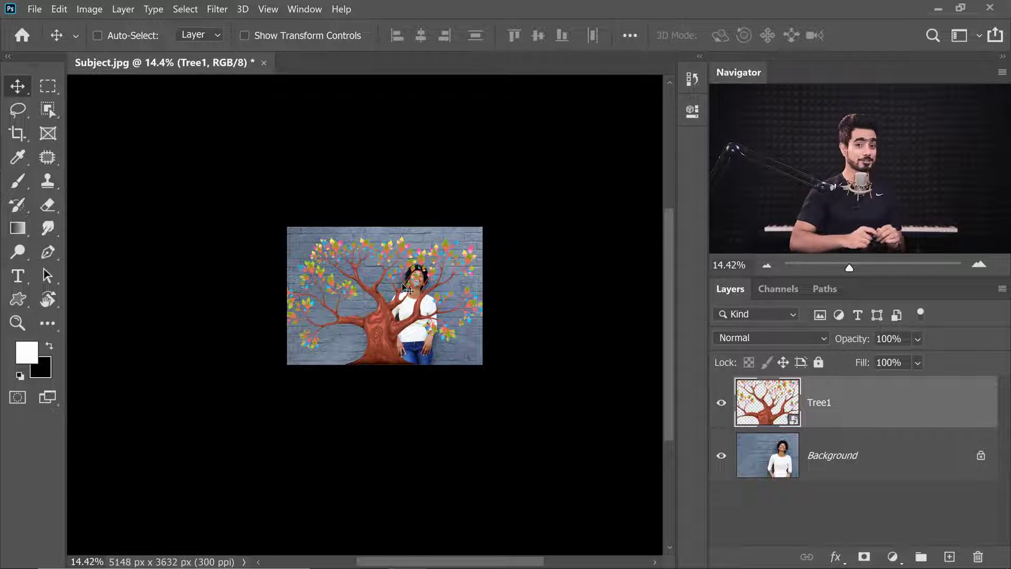
key(ctrl)
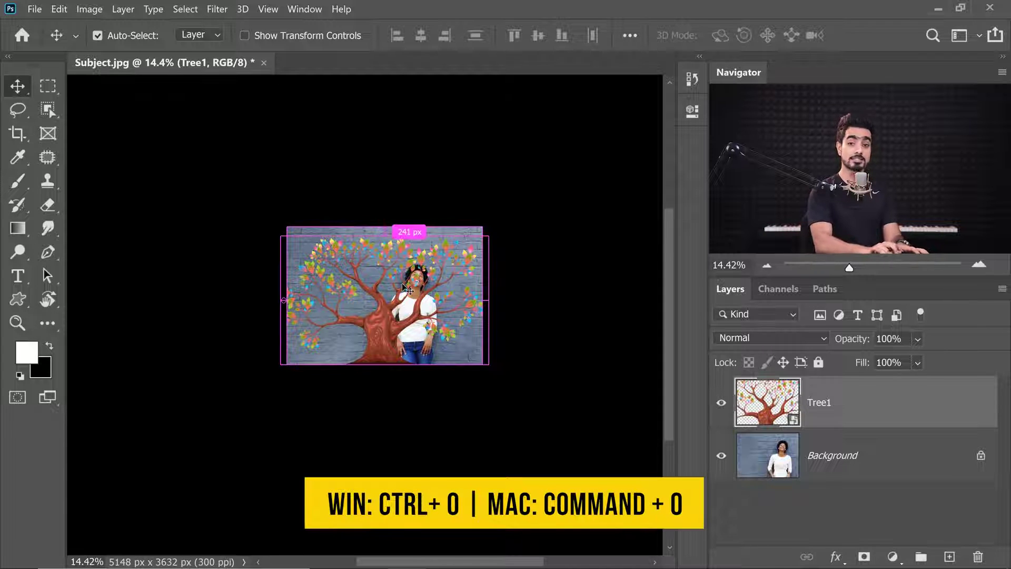
key(ctrl+0)
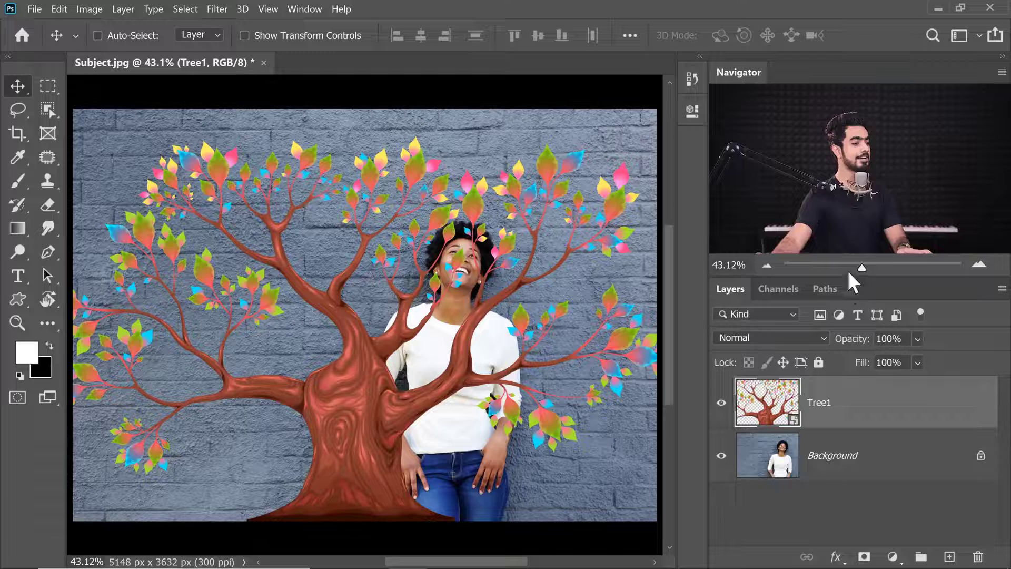
Set the Tree1 layer's blend mode to Multiply and check the wall texture showing through the branches
click(756, 337)
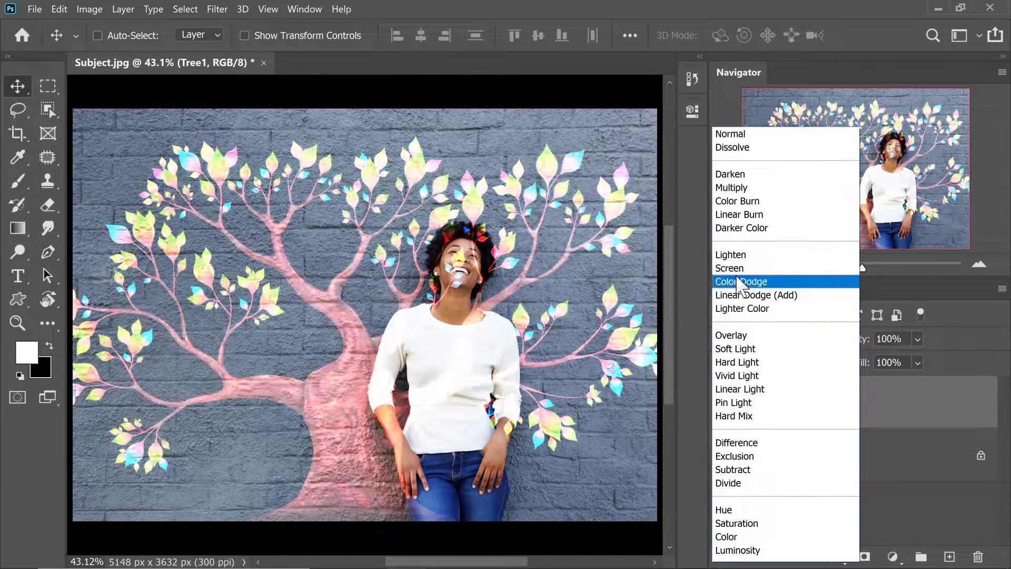
click(729, 193)
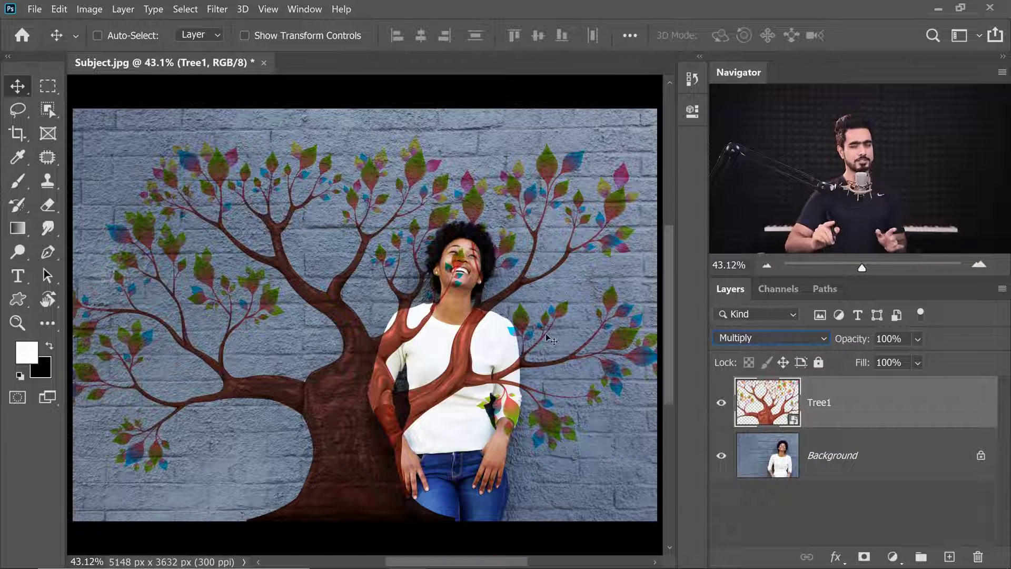
drag(210, 201, 267, 205)
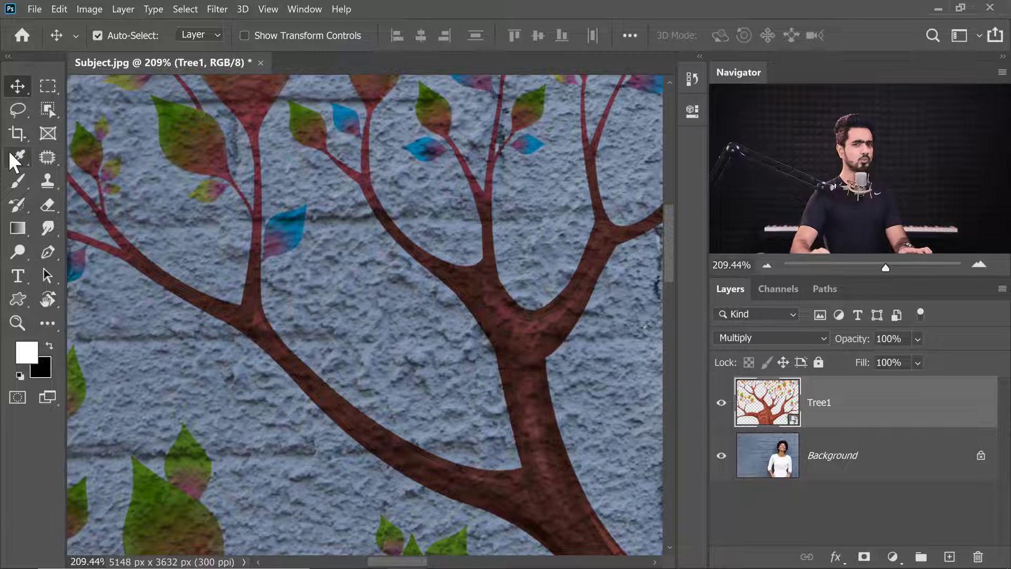
key(ctrl+0)
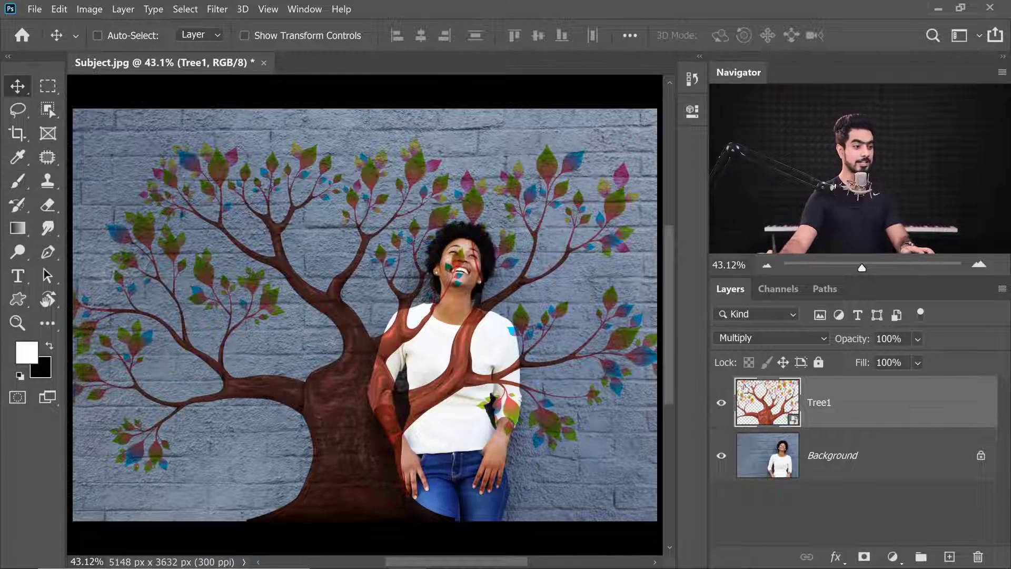
Add a Hue/Saturation adjustment layer above the Tree1 layer and turn on Colorize
click(893, 556)
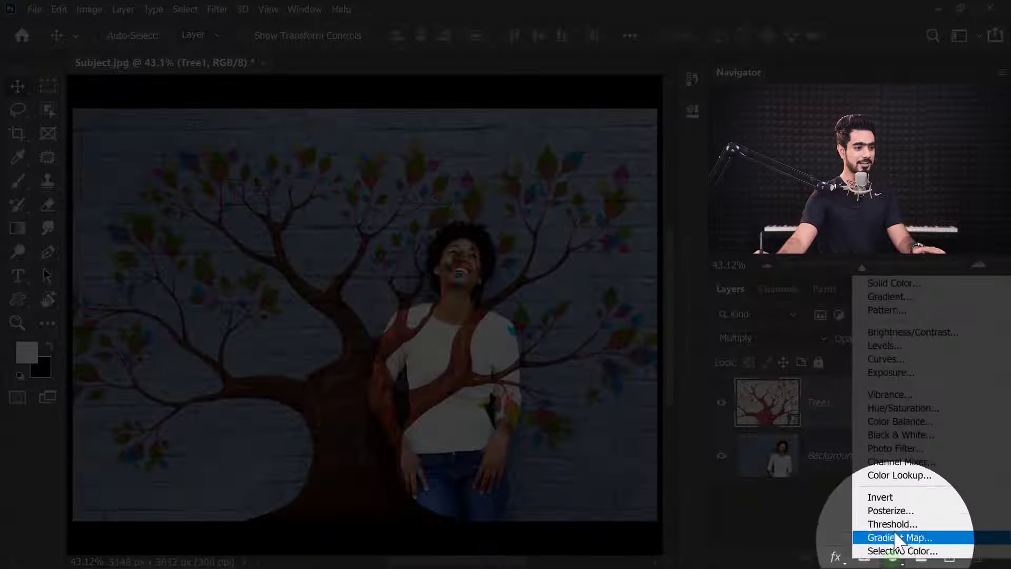
click(890, 410)
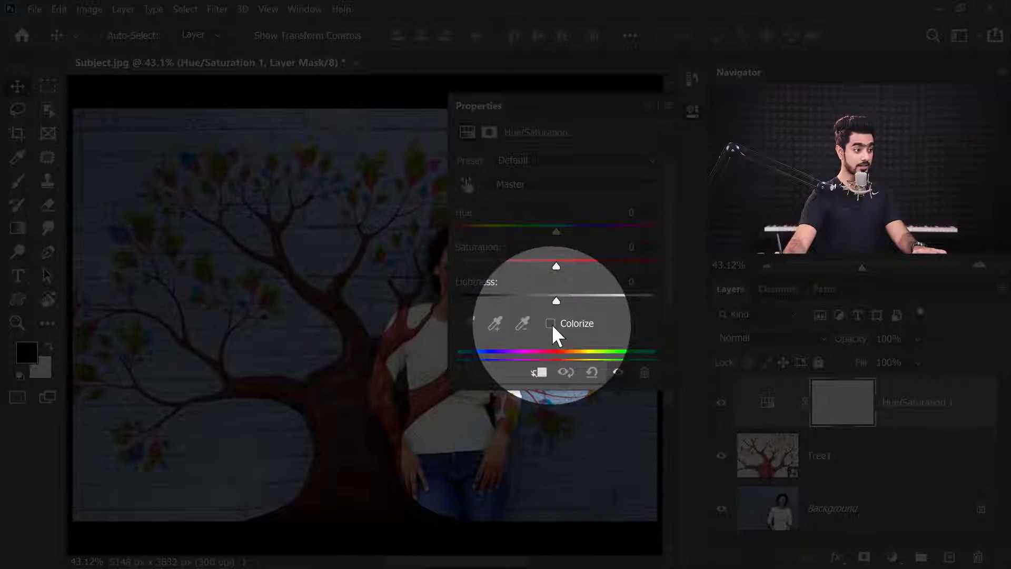
click(551, 325)
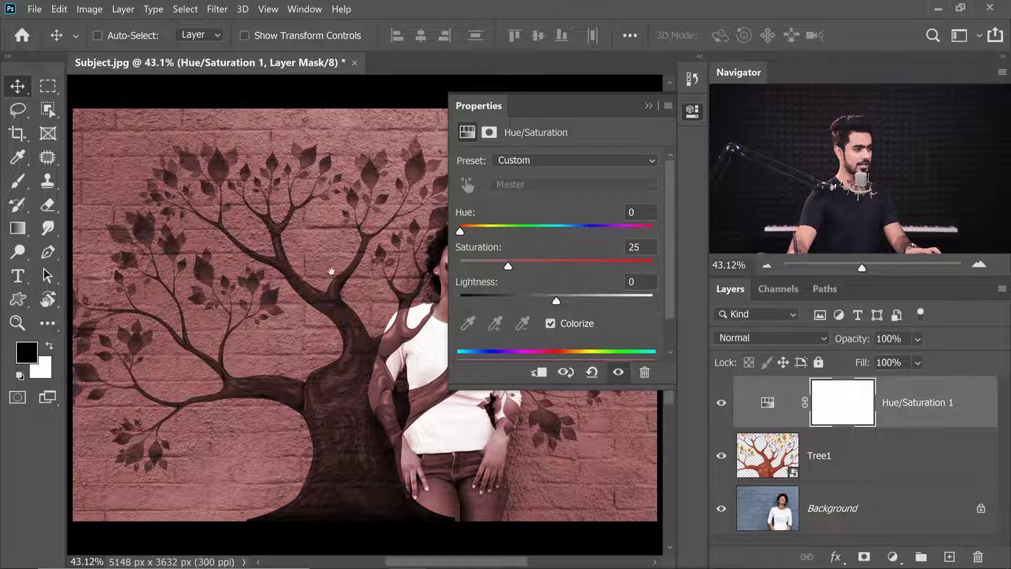
drag(331, 270, 213, 287)
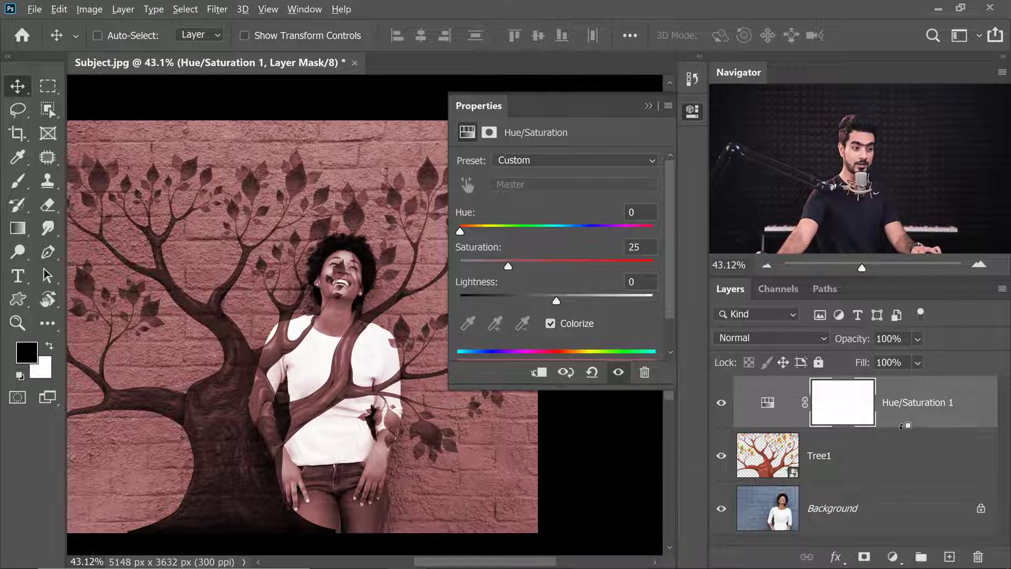
Try clipping the Hue/Saturation adjustment to the Tree1 layer and raising its saturation to 43, and undo both changes
alt+click(902, 426)
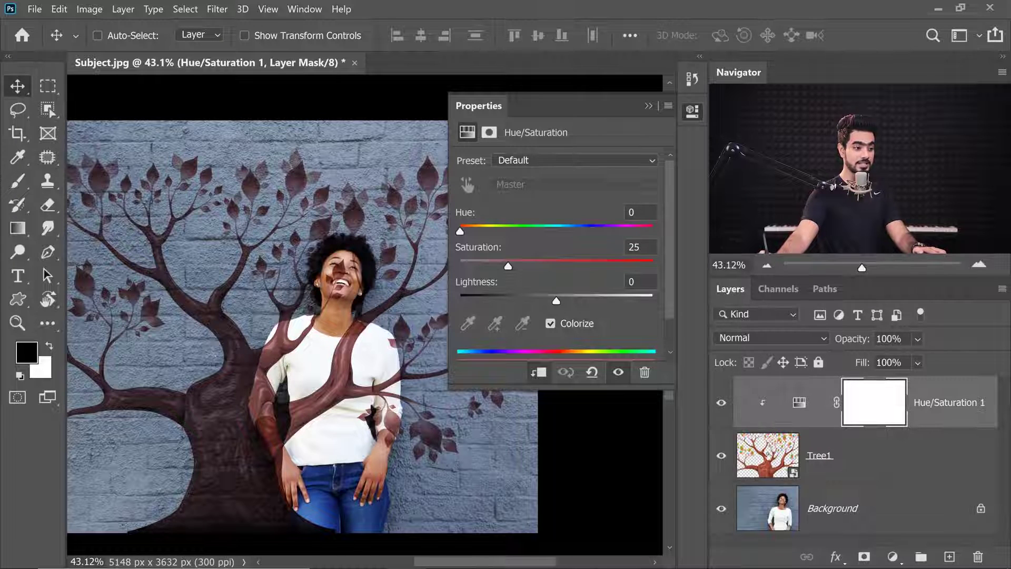
click(768, 453)
click(788, 412)
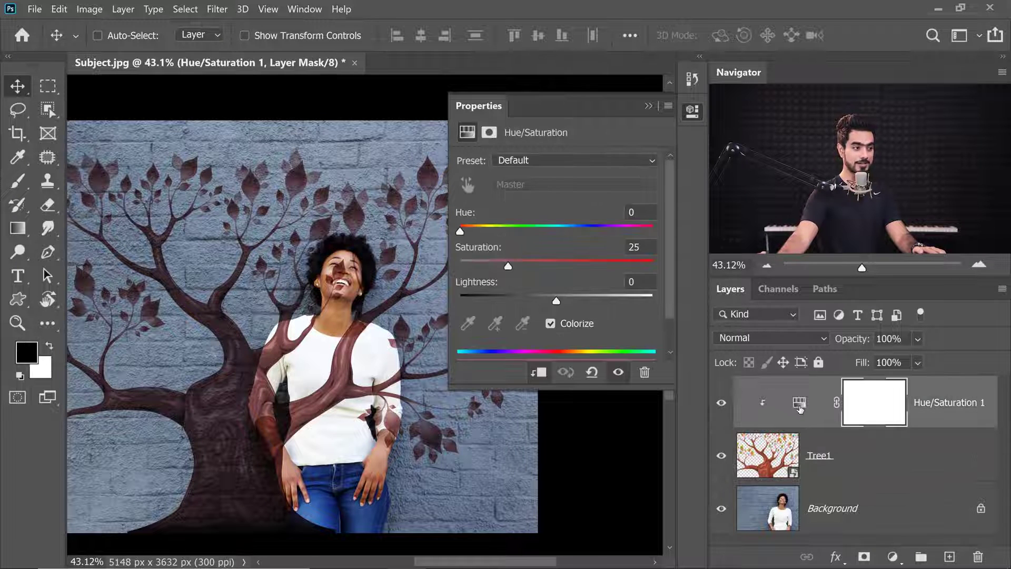
drag(521, 261, 543, 263)
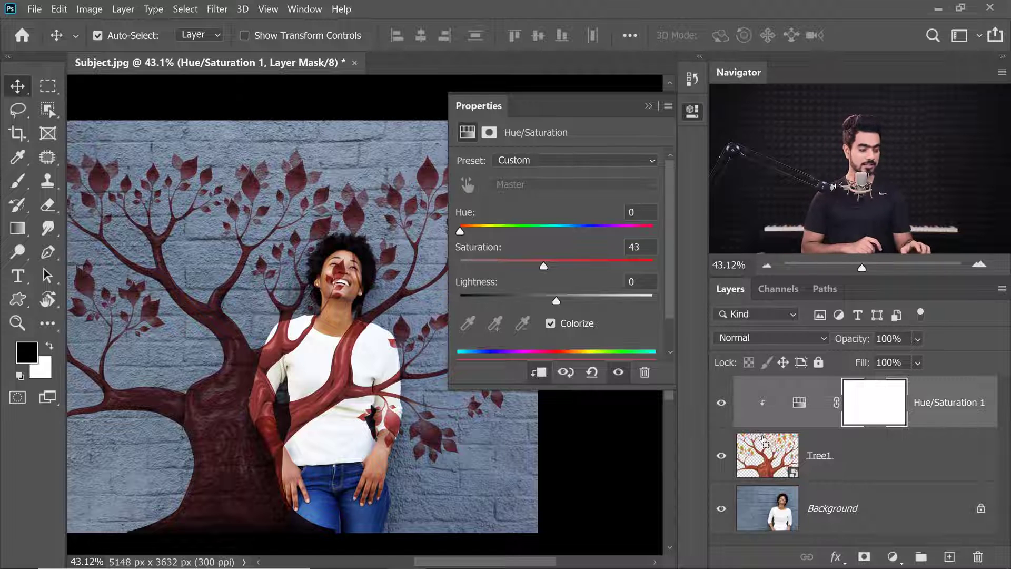
key(ctrl+z)
key(ctrl+z)
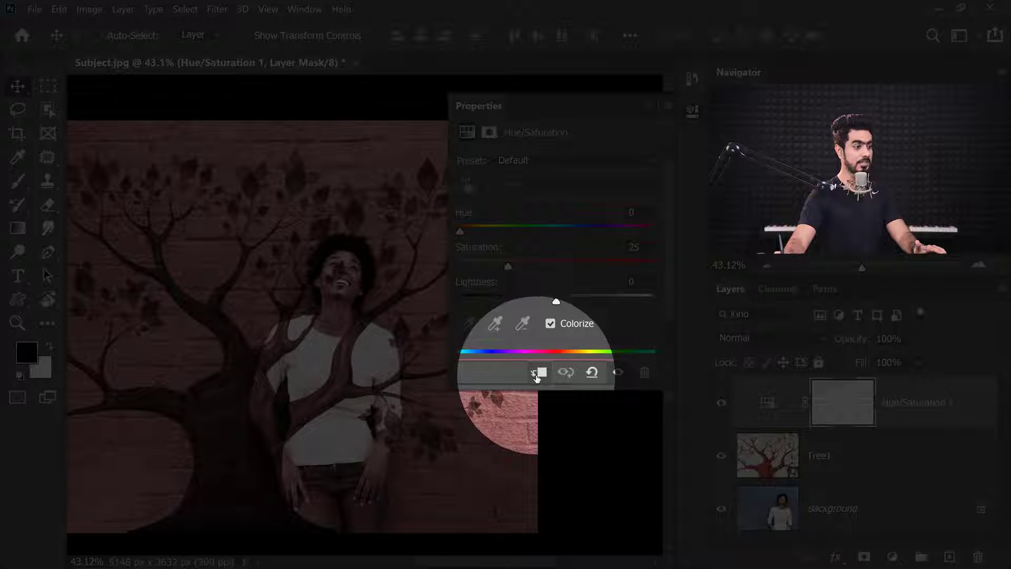
Clip the Hue/Saturation adjustment to the Tree1 layer, enlarge its settings display, and inspect the tinted tree on the wall
click(538, 373)
drag(562, 389, 562, 426)
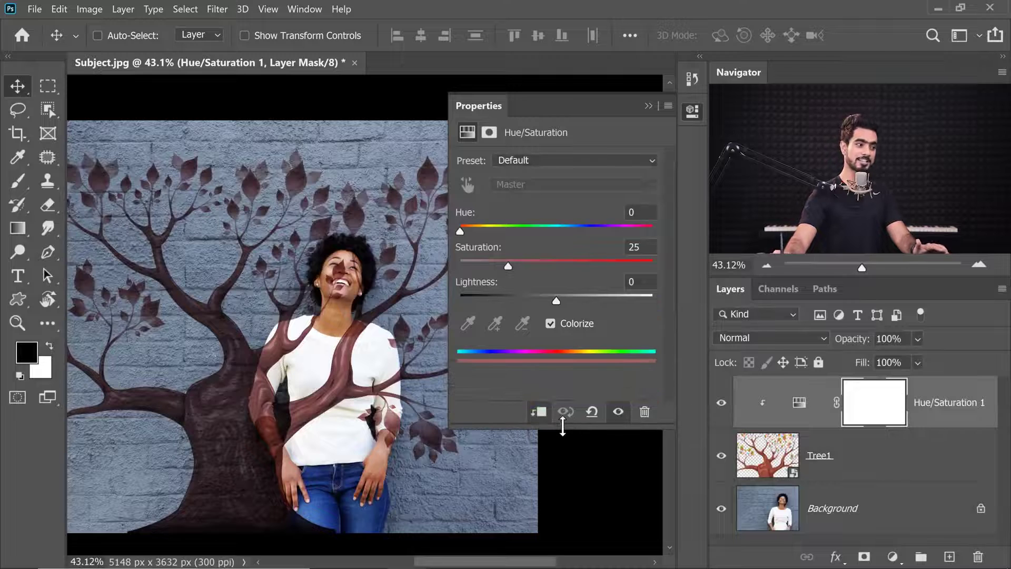
scroll(252, 313, down, 2)
drag(251, 313, 301, 335)
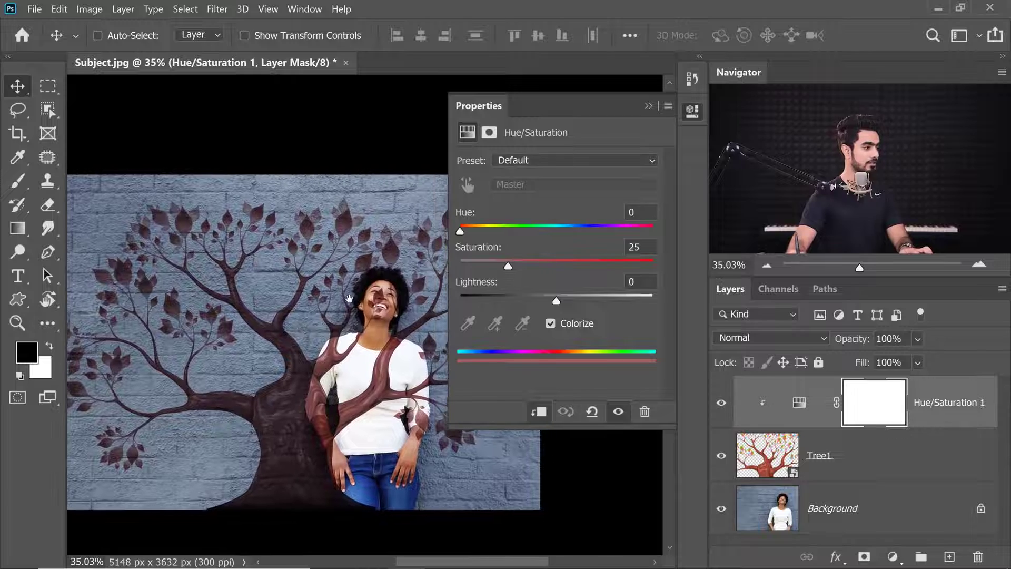
scroll(349, 299, up, 6)
scroll(275, 247, down, 5)
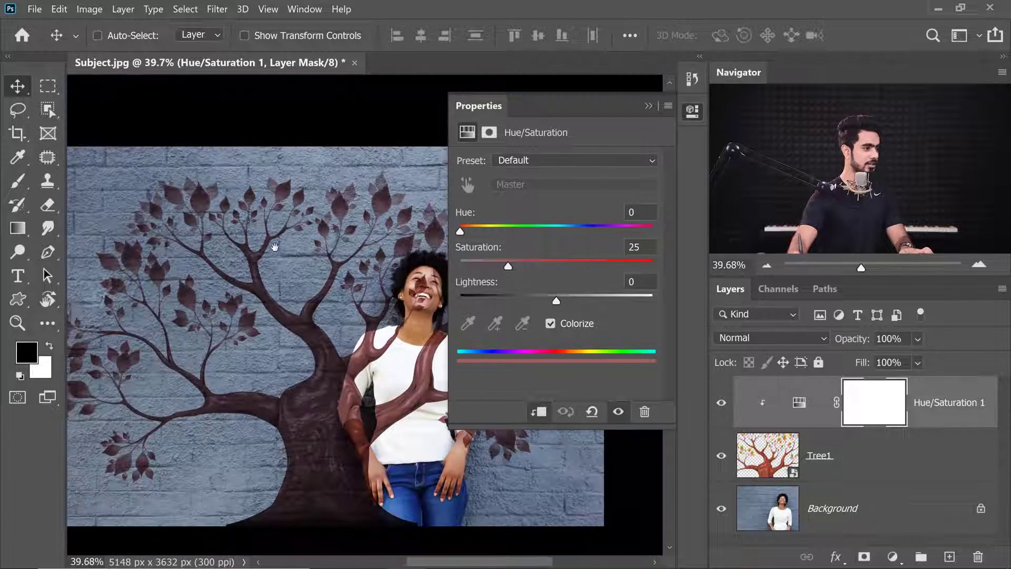
Set the tree's Hue/Saturation adjustment to hue 220 and saturation 34, and collapse its settings
drag(274, 247, 177, 238)
drag(460, 230, 578, 230)
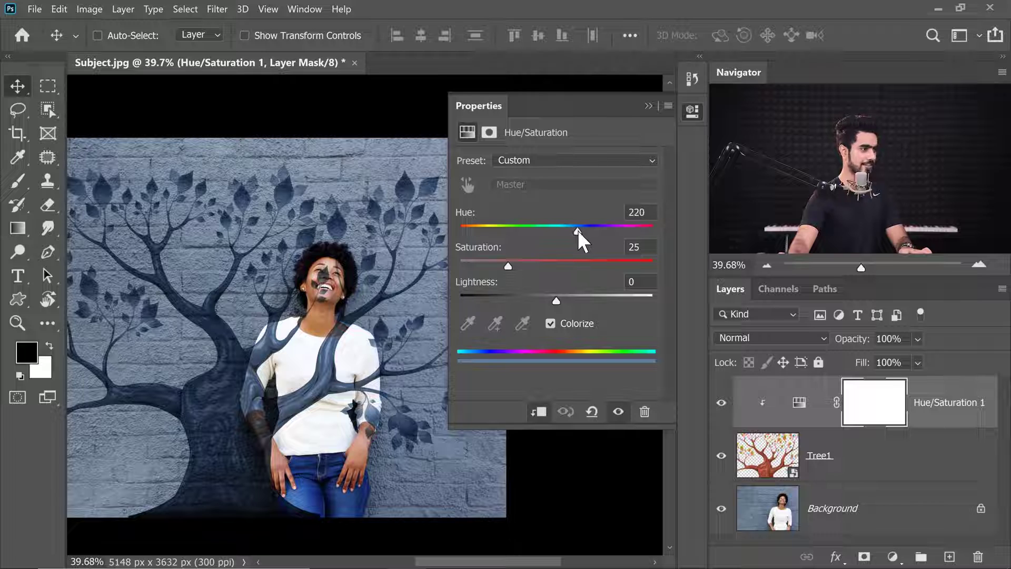
mouse_move(510, 263)
mouse_down()
mouse_move(541, 262)
mouse_move(513, 263)
mouse_move(525, 264)
mouse_up()
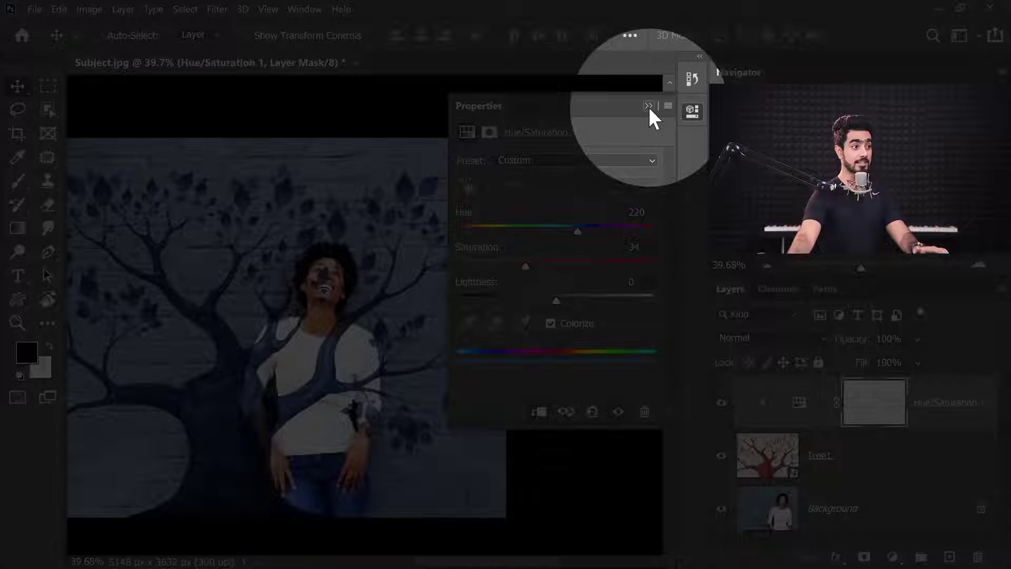
click(648, 105)
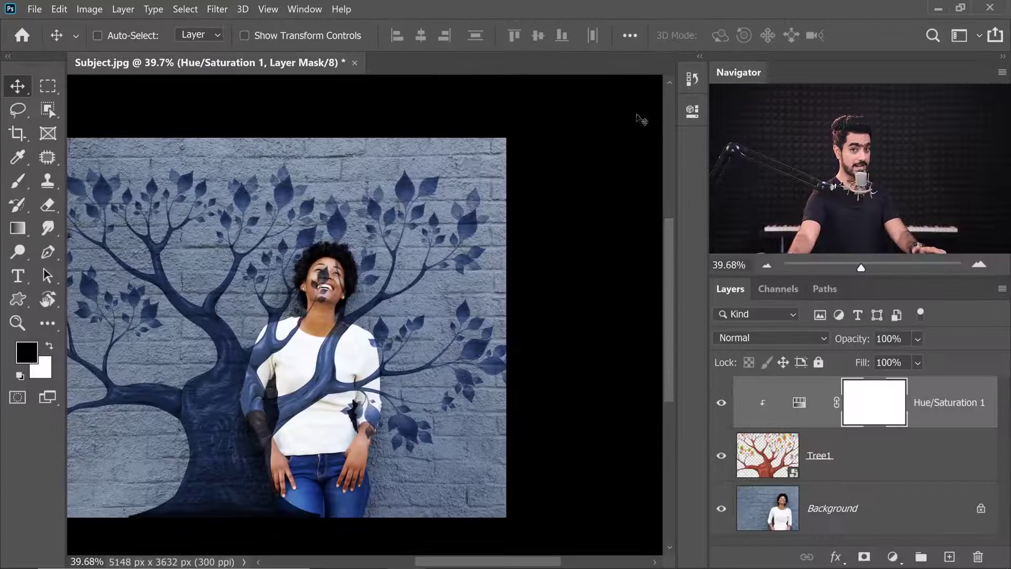
Soften the crisp branch and leaf edges of the Tree1 layer with a Gaussian Blur of 2 pixels radius
scroll(389, 173, up, 1)
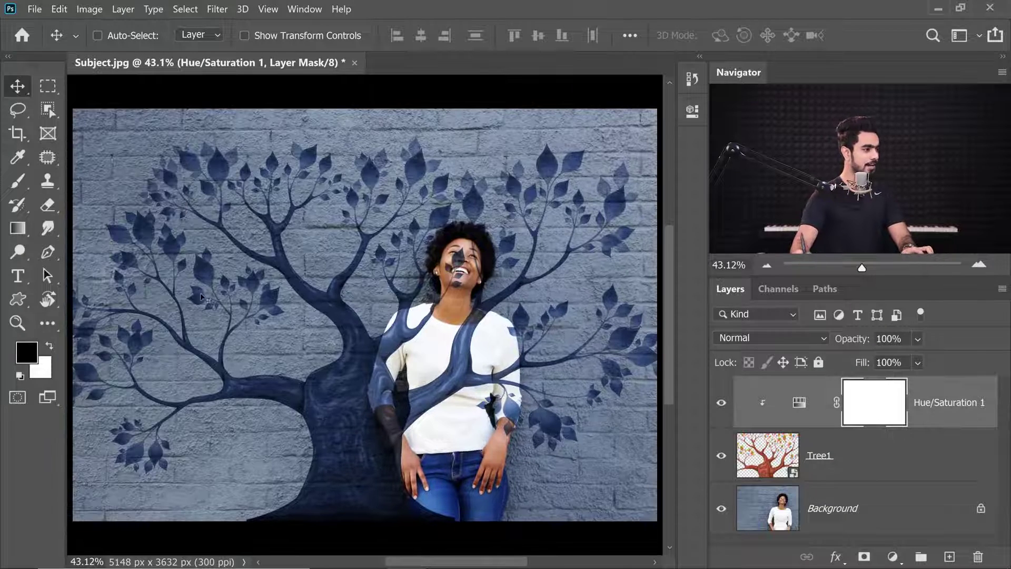
drag(206, 295, 244, 304)
drag(430, 388, 270, 270)
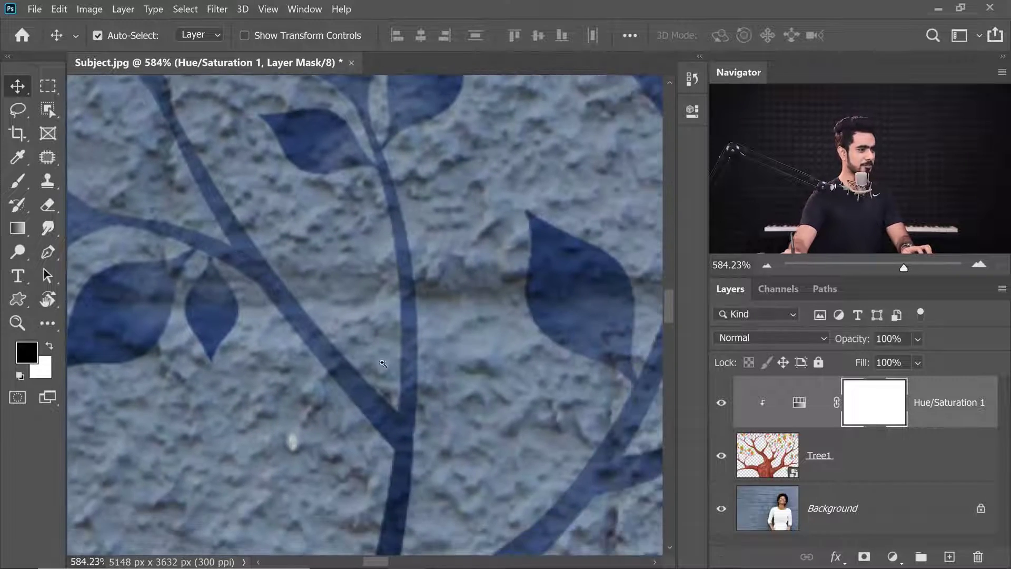
drag(382, 364, 349, 377)
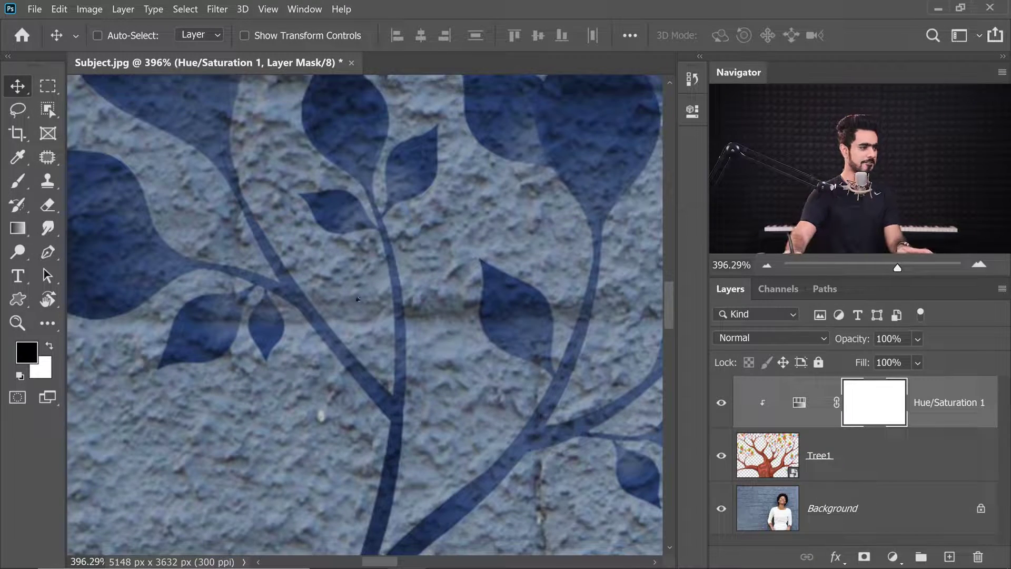
drag(332, 320, 331, 403)
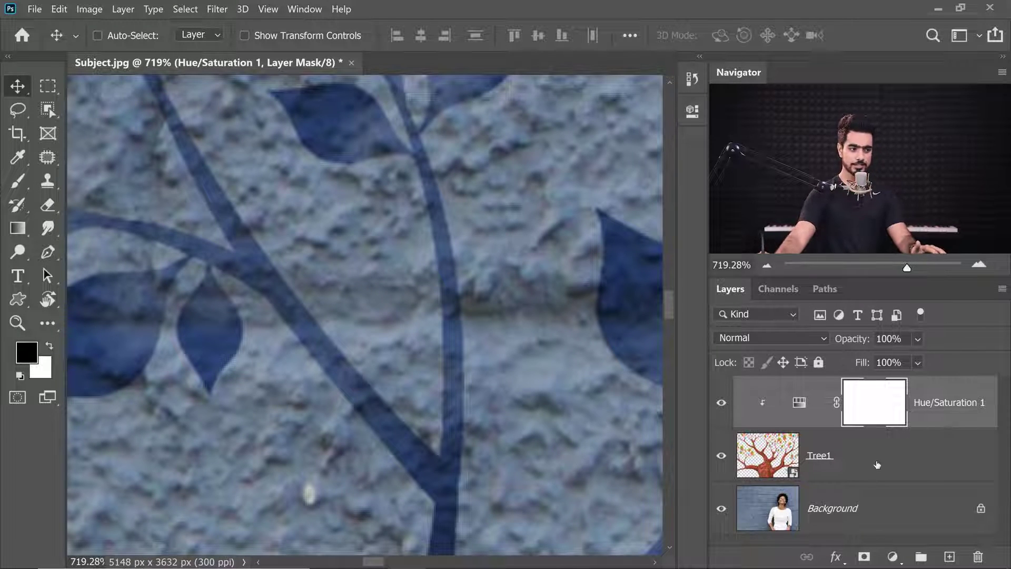
click(752, 456)
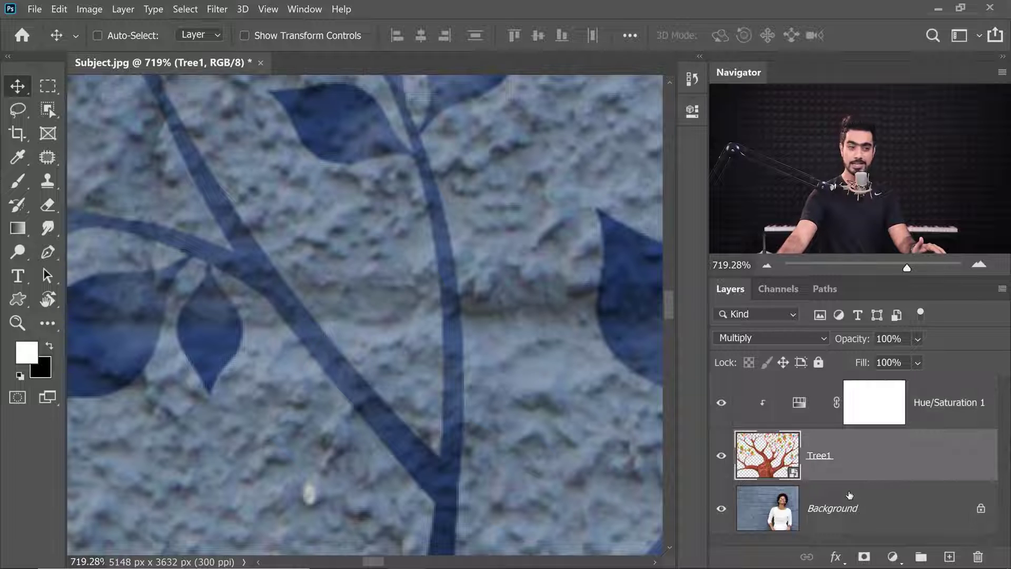
click(217, 9)
mouse_move(333, 174)
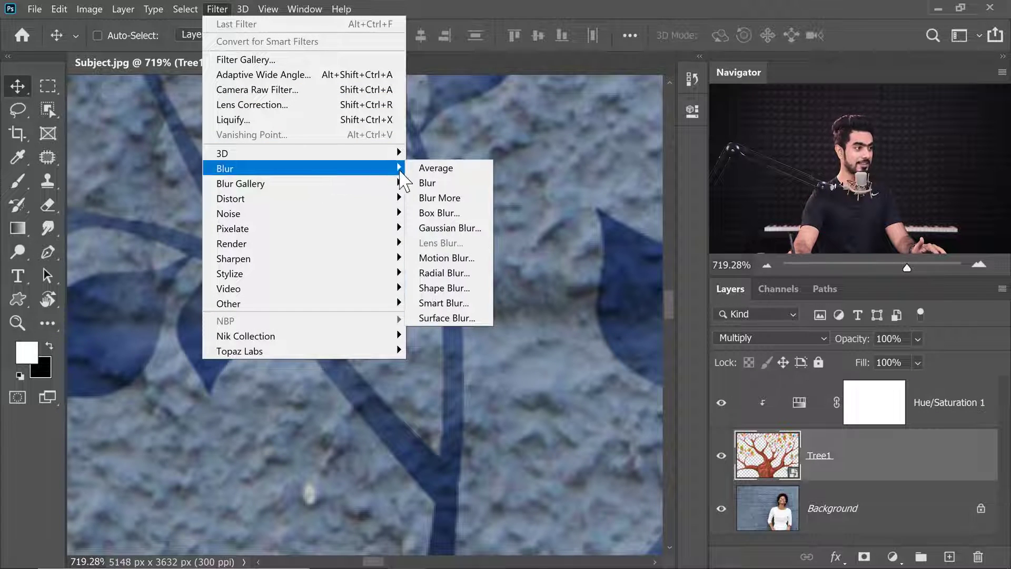
click(452, 228)
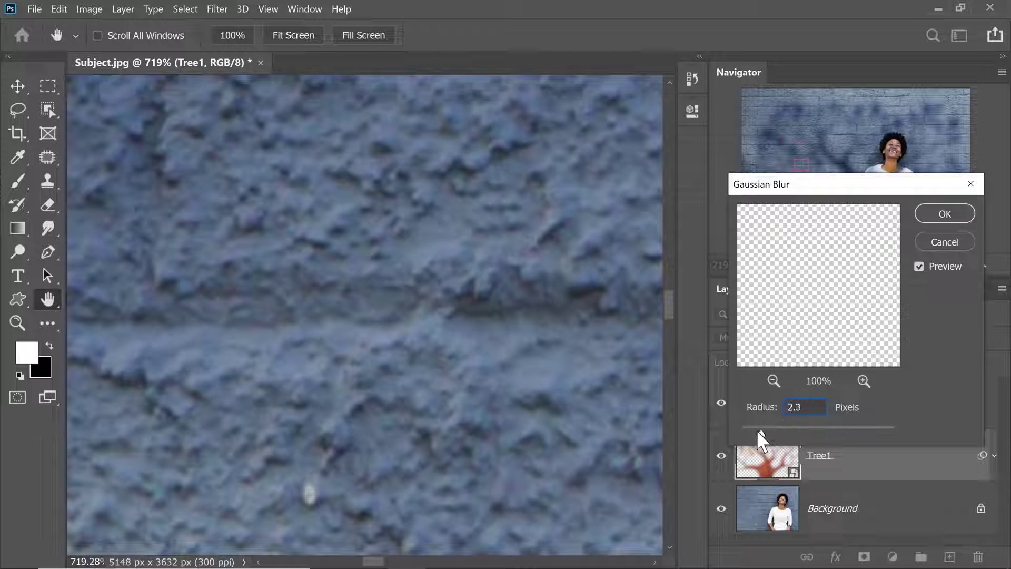
drag(756, 430, 755, 430)
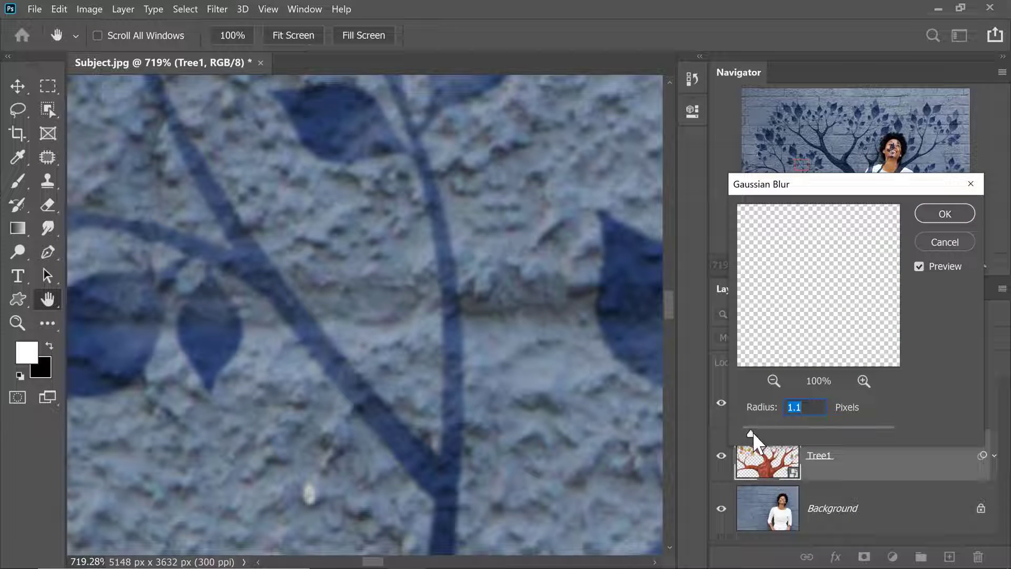
text(2)
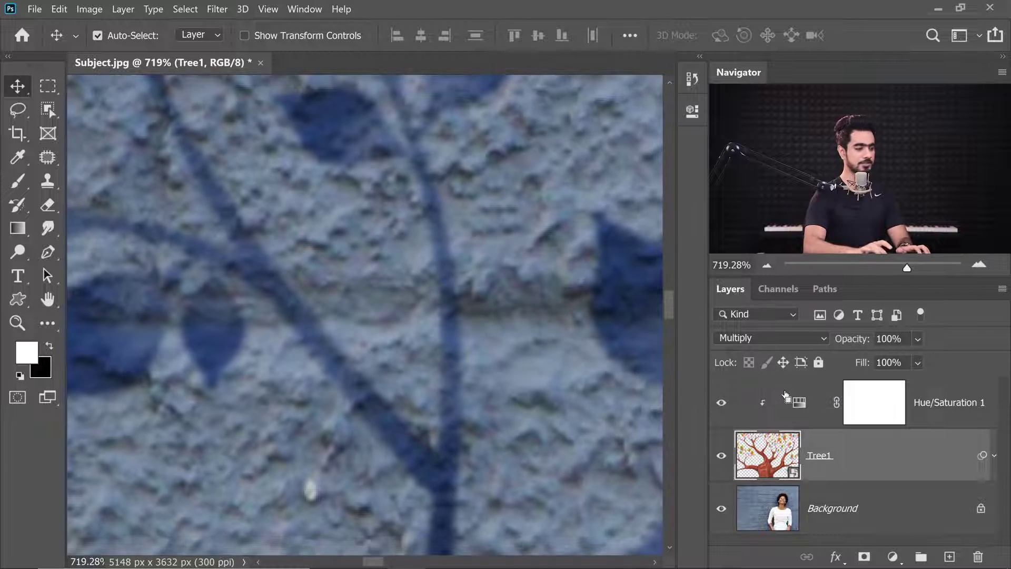
Examine how the blurred tree blends with the brick wall across the whole image
key(ctrl+minus)
key(ctrl+minus)
key(ctrl+minus)
key(ctrl+minus)
key(ctrl+minus)
key(ctrl+minus)
key(ctrl+minus)
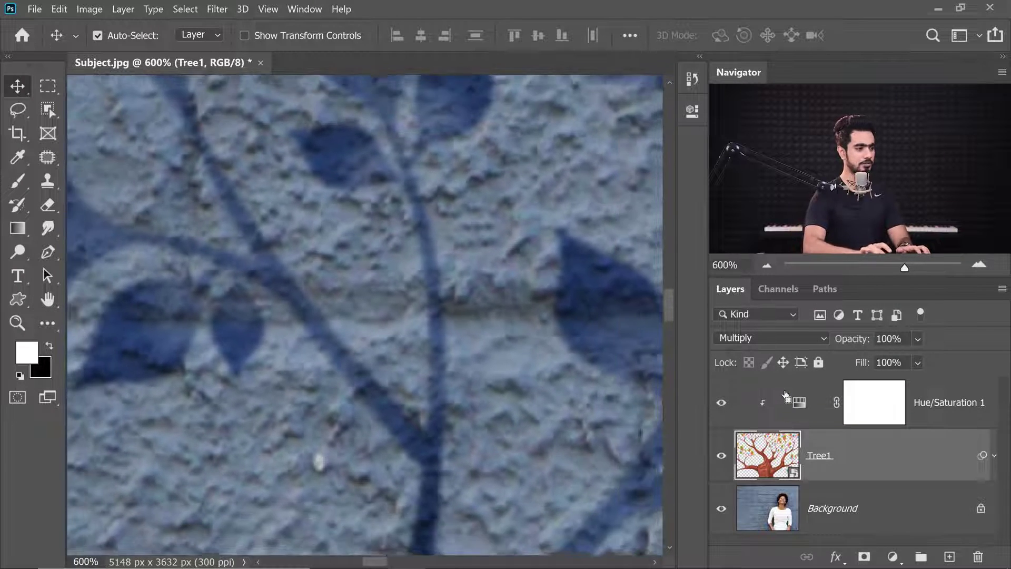
key(ctrl+minus)
key(ctrl+minus)
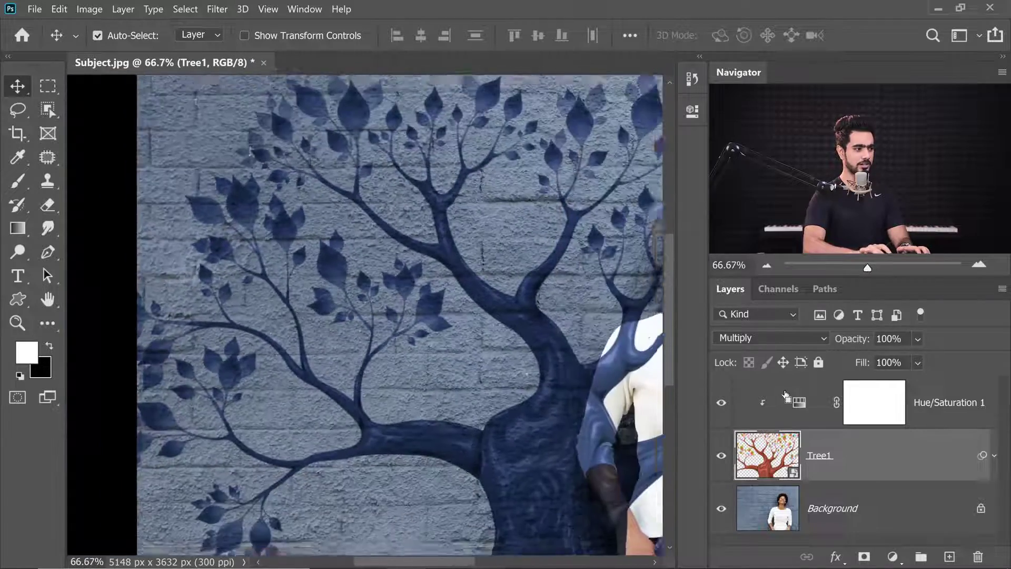
key(ctrl+0)
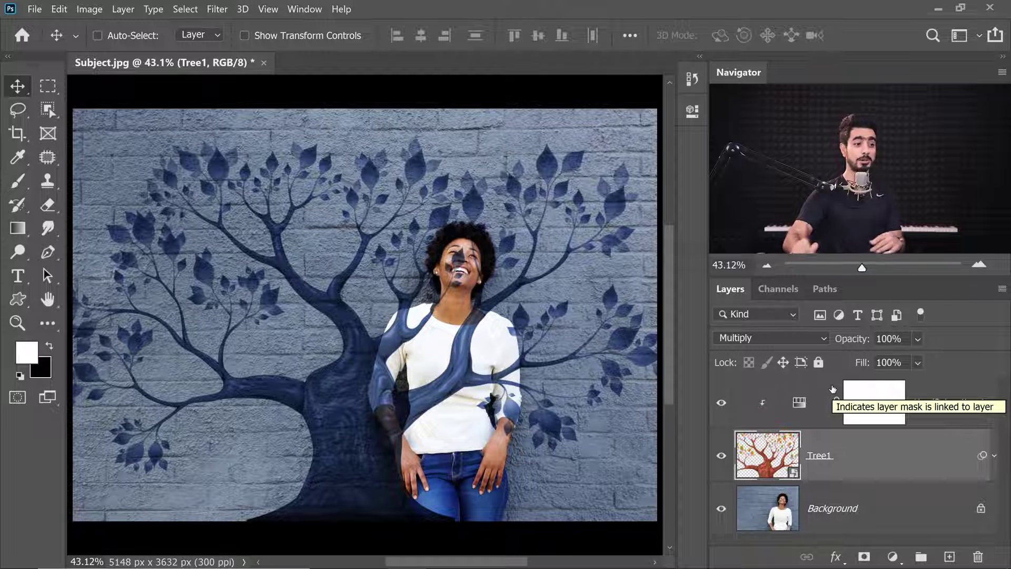
Review the Gaussian Blur smart filter settings on the Tree1 layer without changing them
click(994, 456)
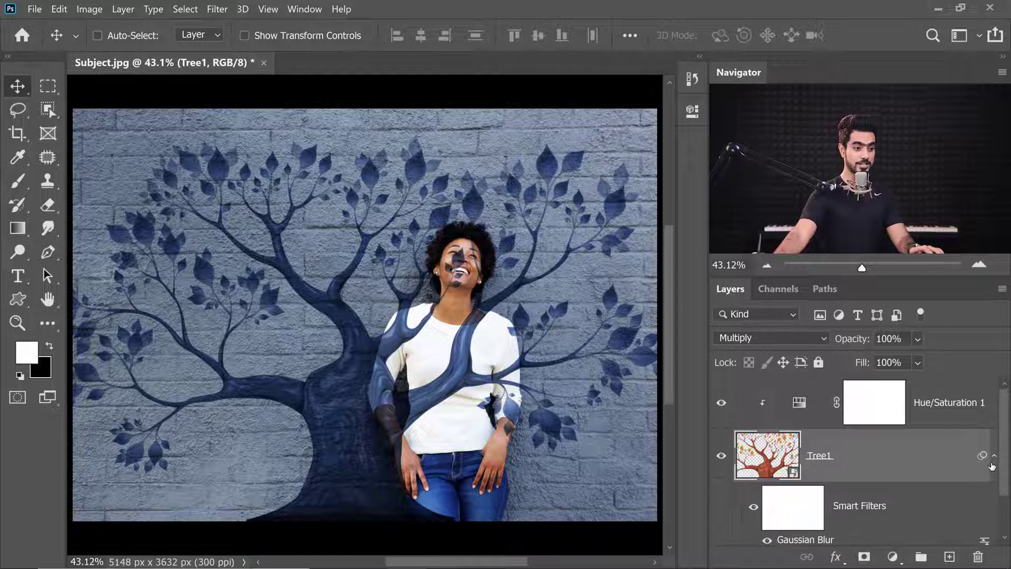
click(994, 457)
click(994, 457)
drag(1003, 477, 1002, 506)
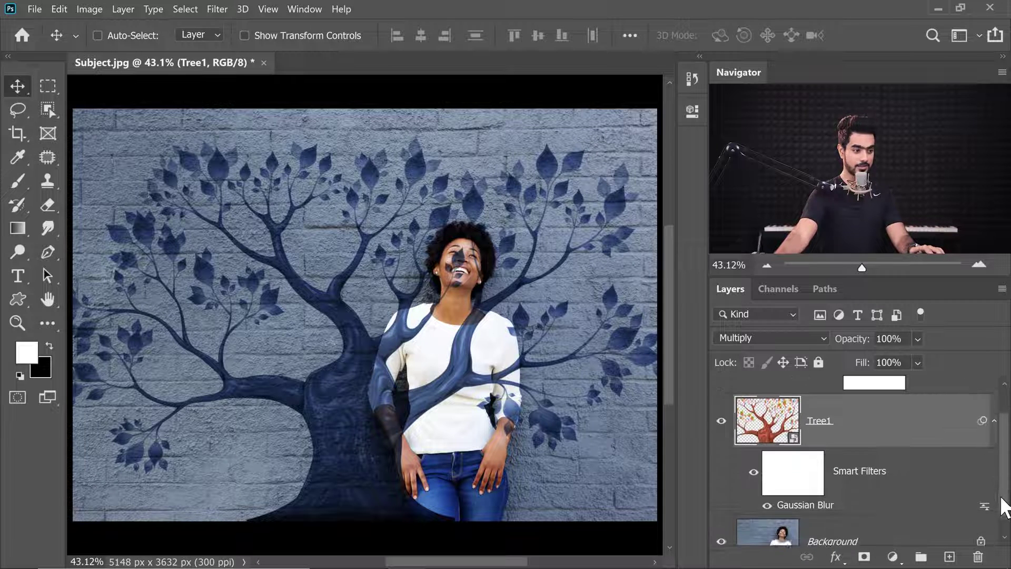
double_click(814, 500)
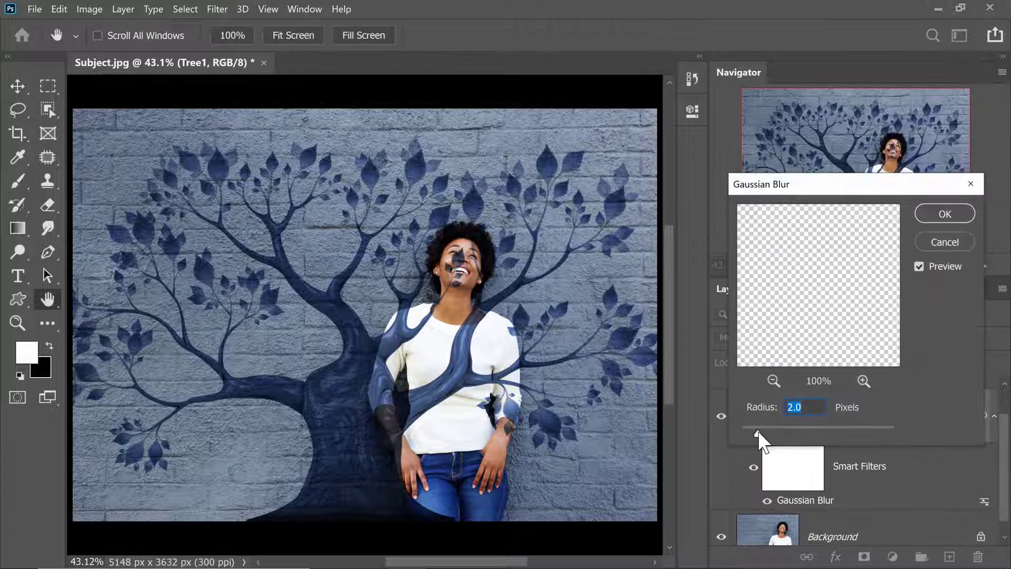
click(928, 214)
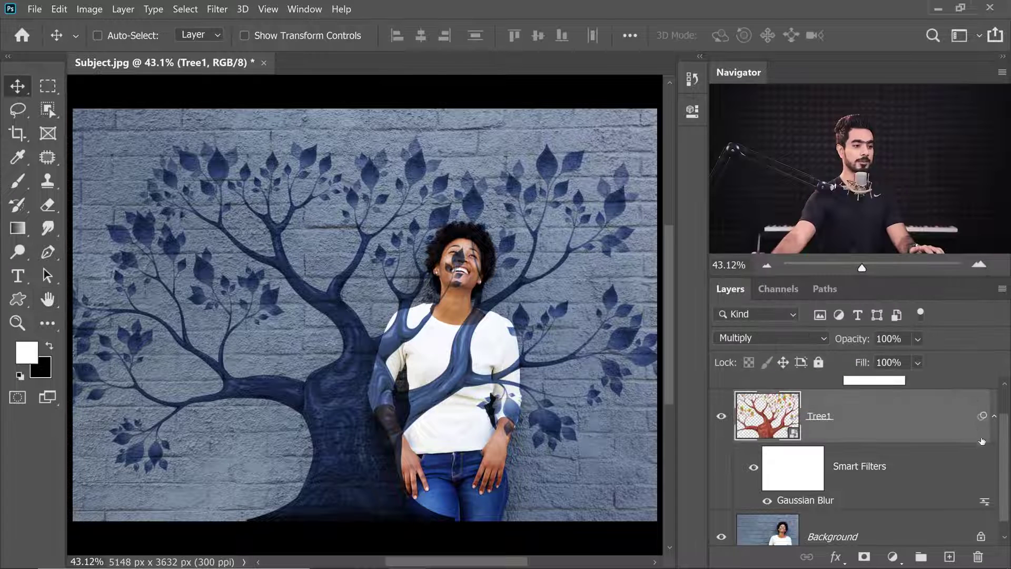
click(994, 416)
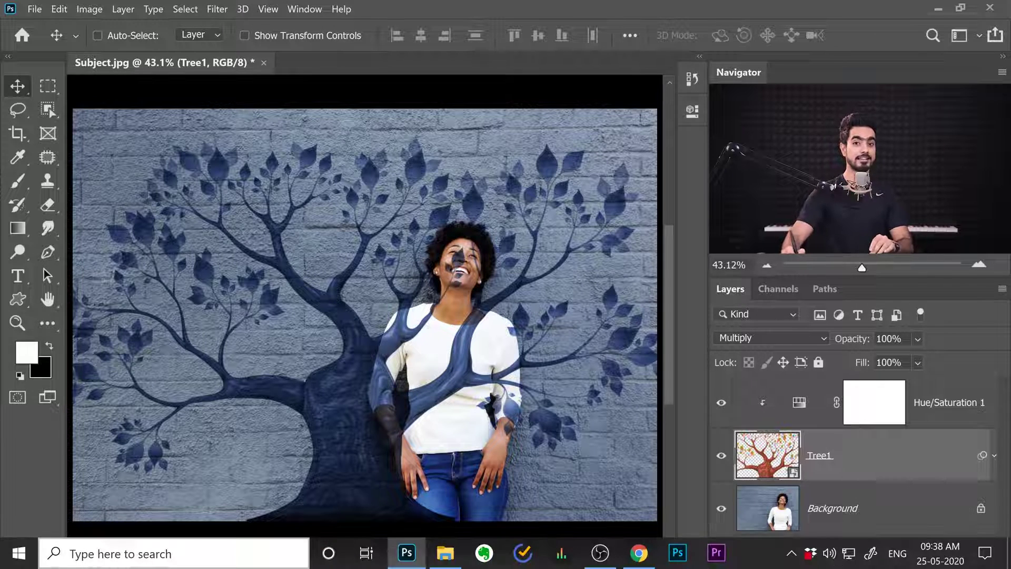
Hide the Tree1 layer and make the Background layer active
click(721, 403)
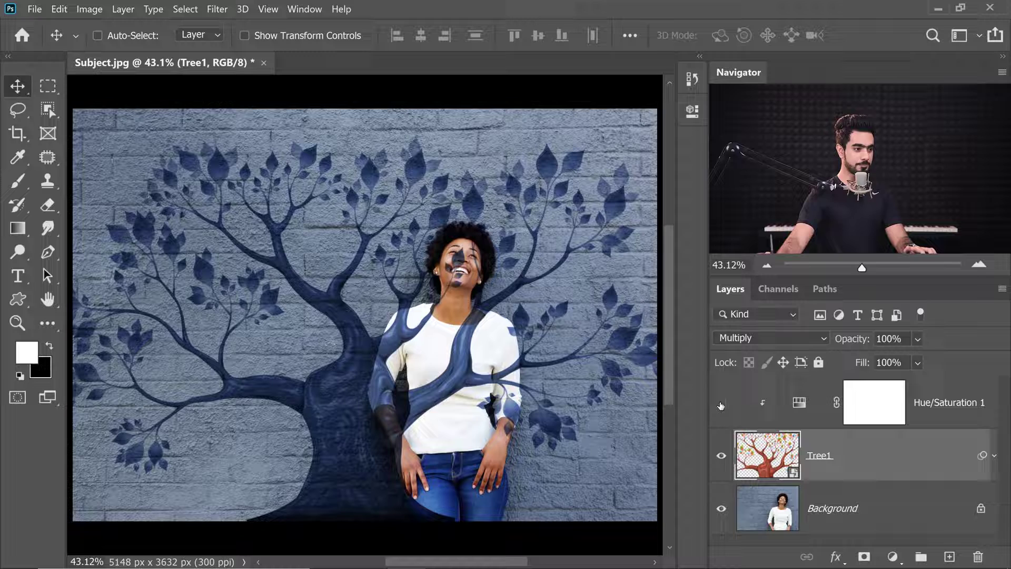
drag(718, 448, 718, 455)
drag(723, 403, 721, 461)
click(719, 461)
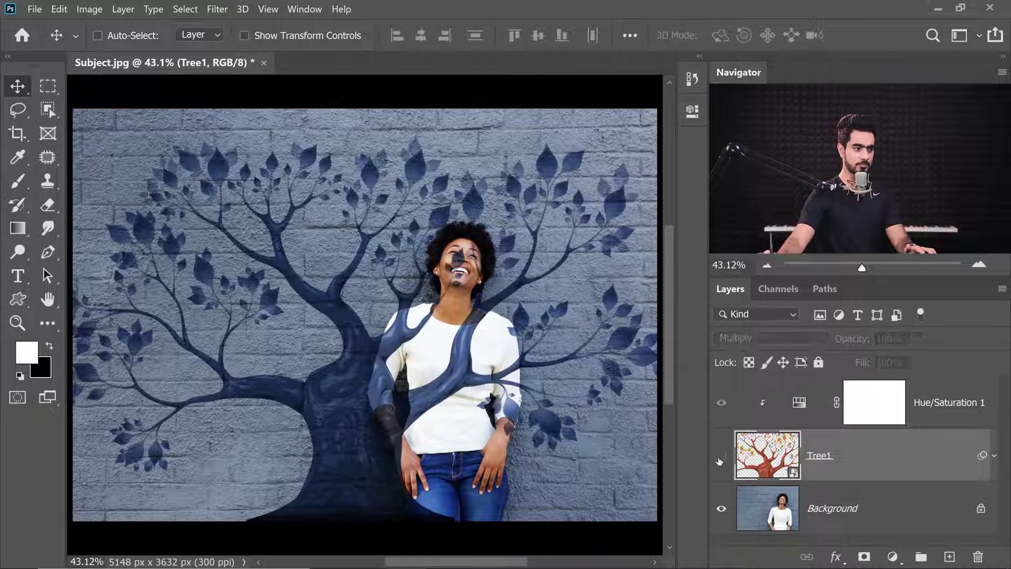
click(836, 508)
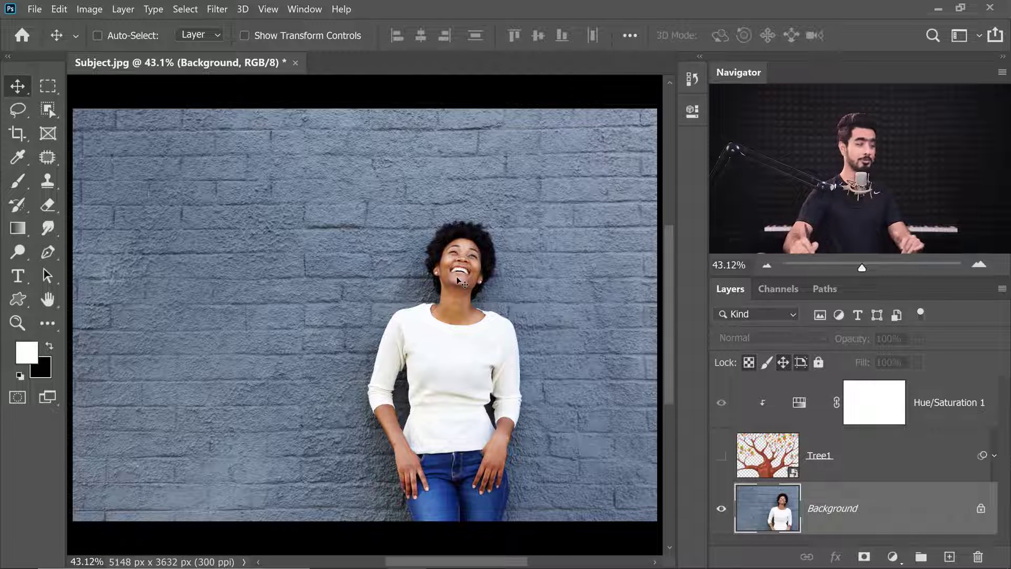
Select the woman on the Background layer automatically with the Object Selection tool's Select Subject command
click(45, 112)
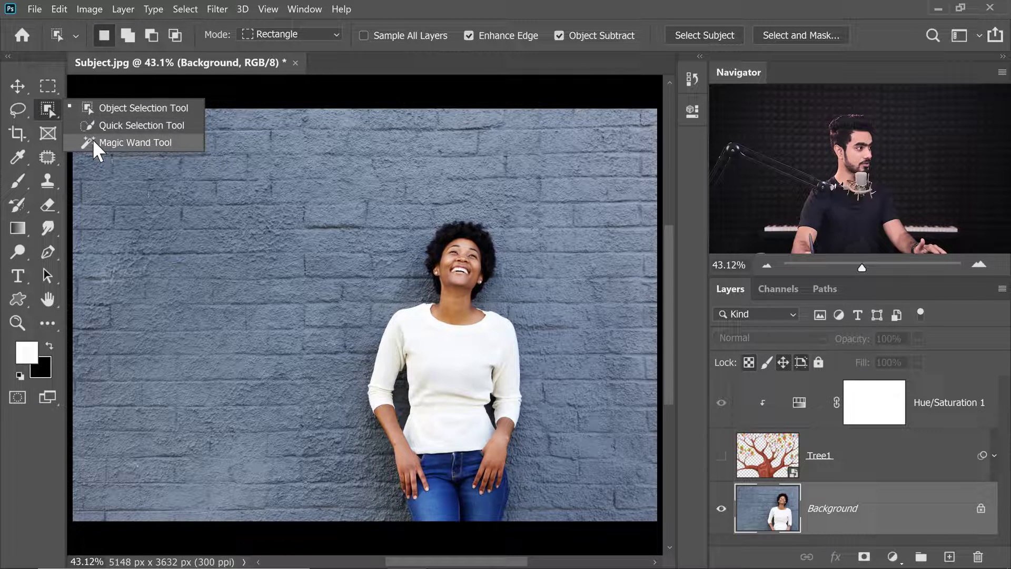
click(92, 109)
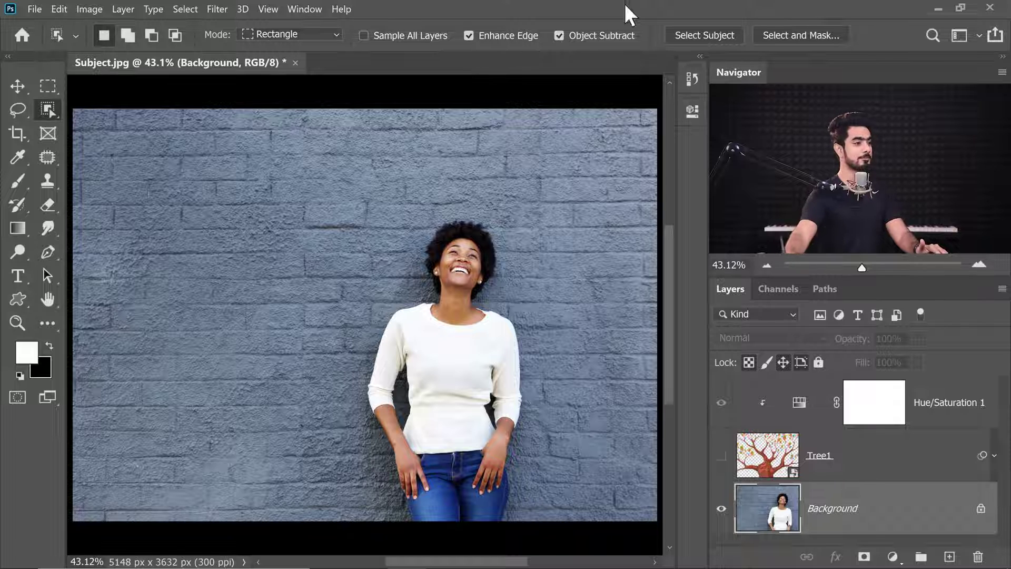
click(697, 37)
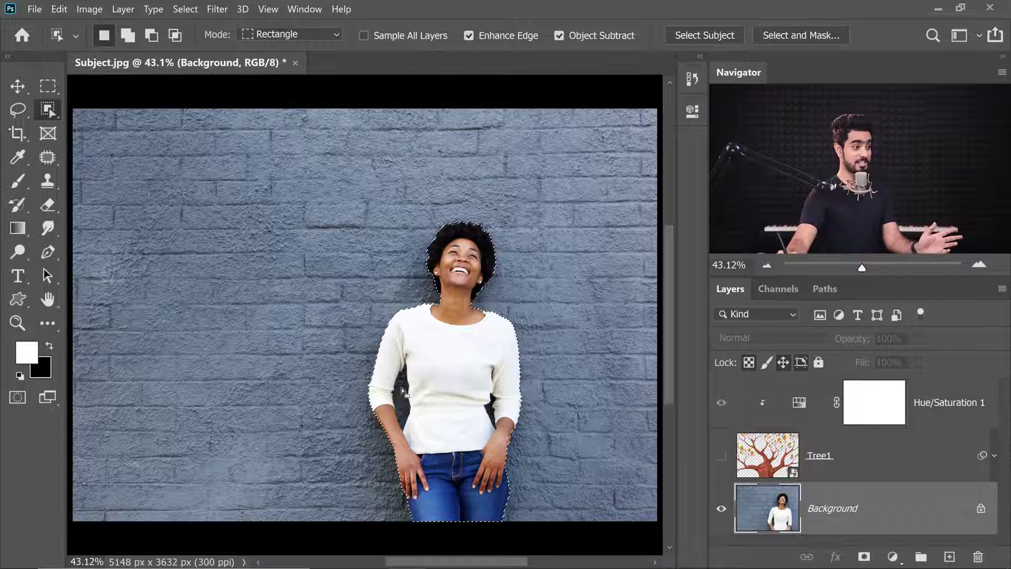
right_click(47, 110)
click(88, 108)
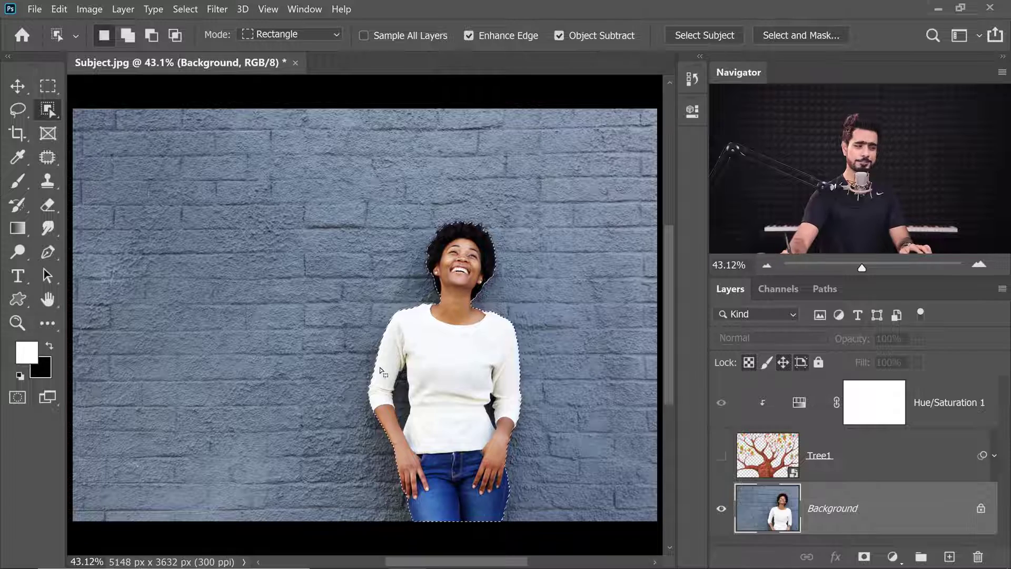
Set the Object Selection tool to Lasso mode and subtract the wall gap between the torso and the arm on the image's left side
scroll(381, 370, up, 5)
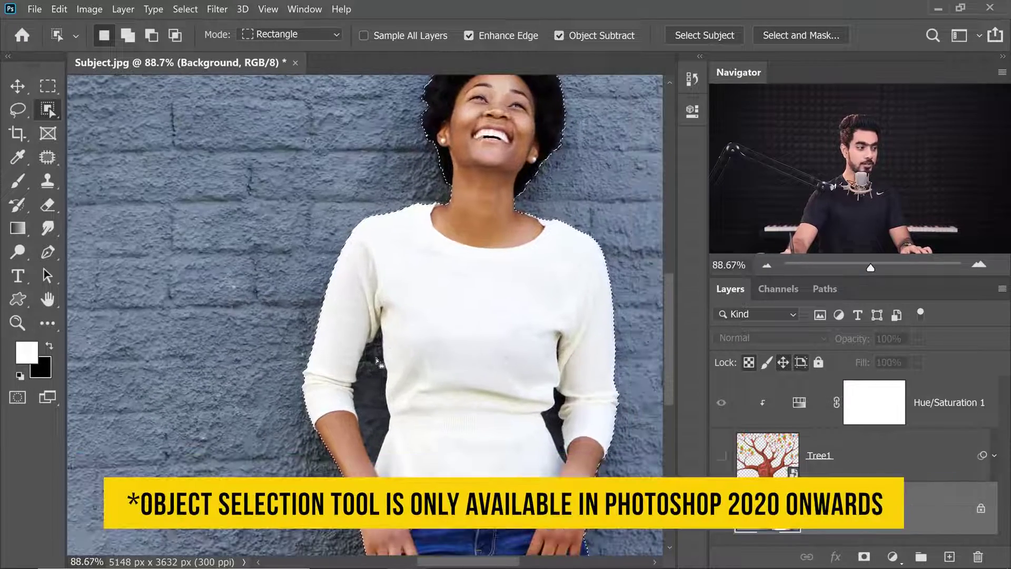
key(alt+shift+s)
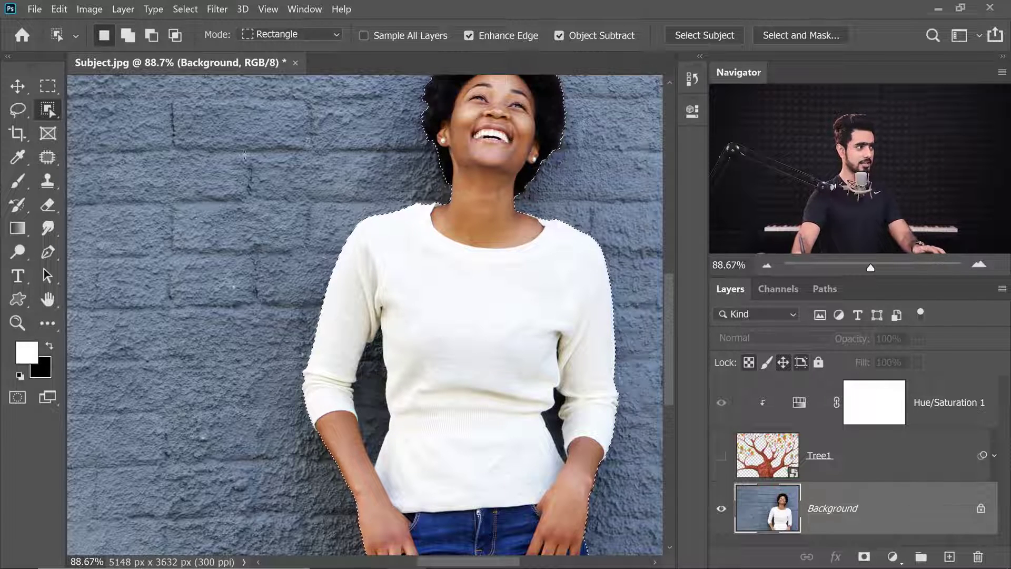
click(284, 35)
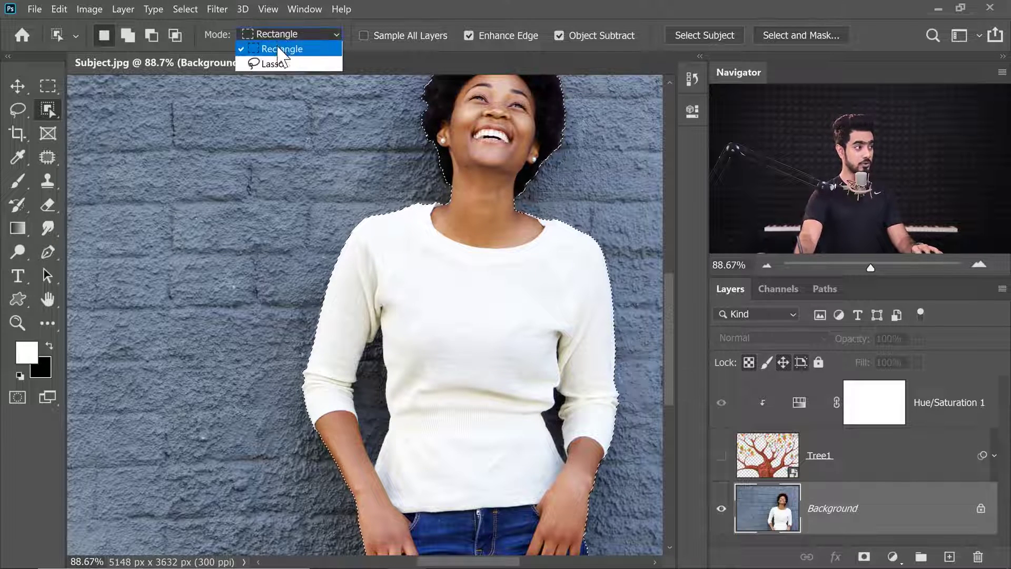
click(271, 63)
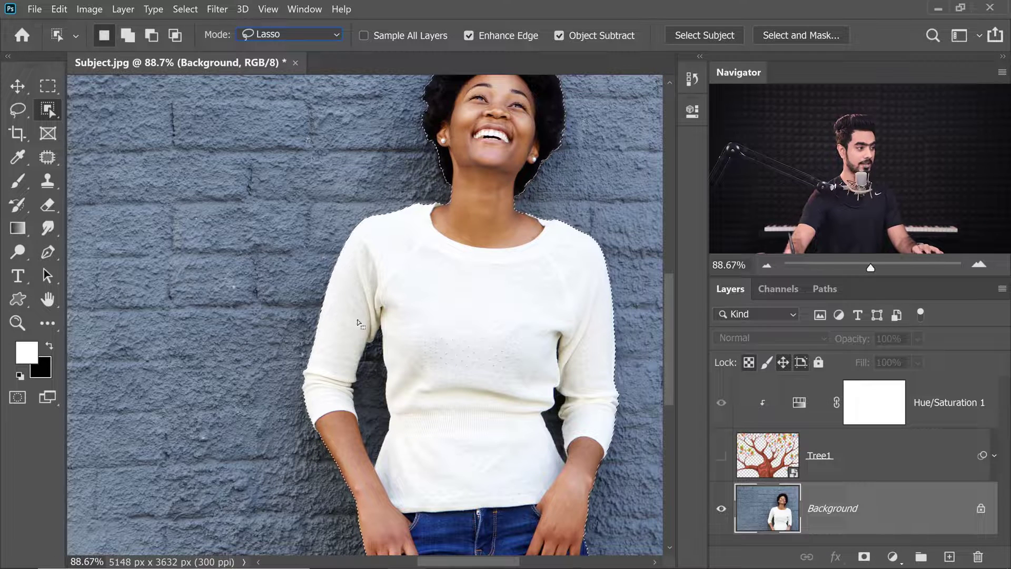
key(alt)
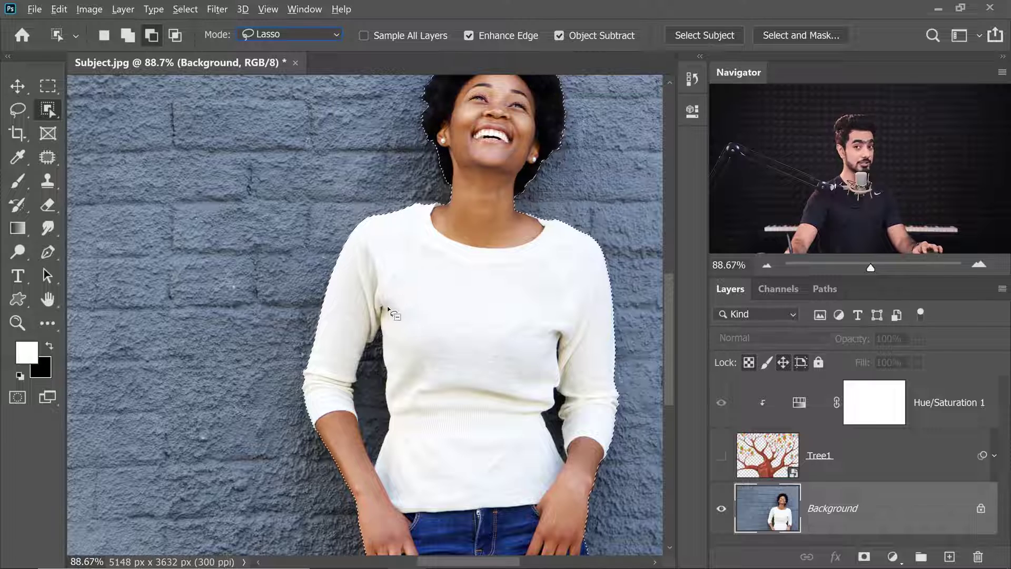
mouse_move(381, 301)
mouse_down()
mouse_move(364, 316)
mouse_move(352, 357)
mouse_up()
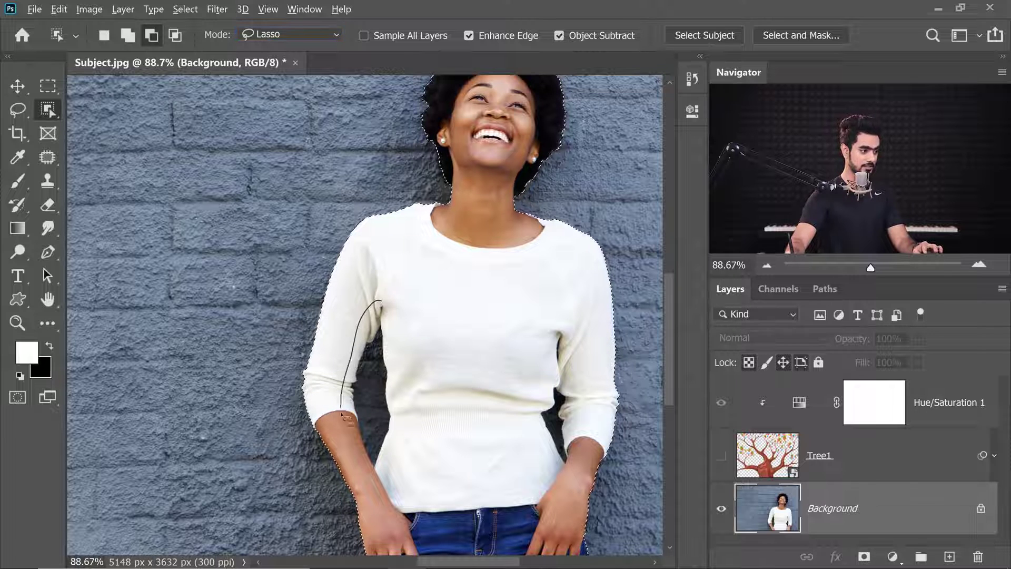
mouse_move(345, 417)
mouse_down()
mouse_move(363, 469)
mouse_move(394, 464)
mouse_move(403, 369)
mouse_up()
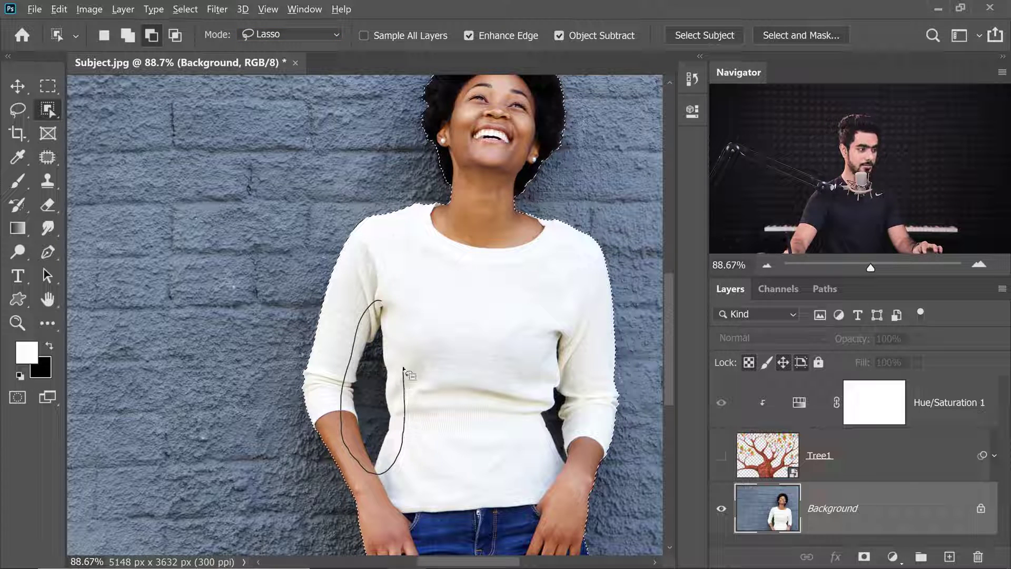
drag(389, 330, 388, 325)
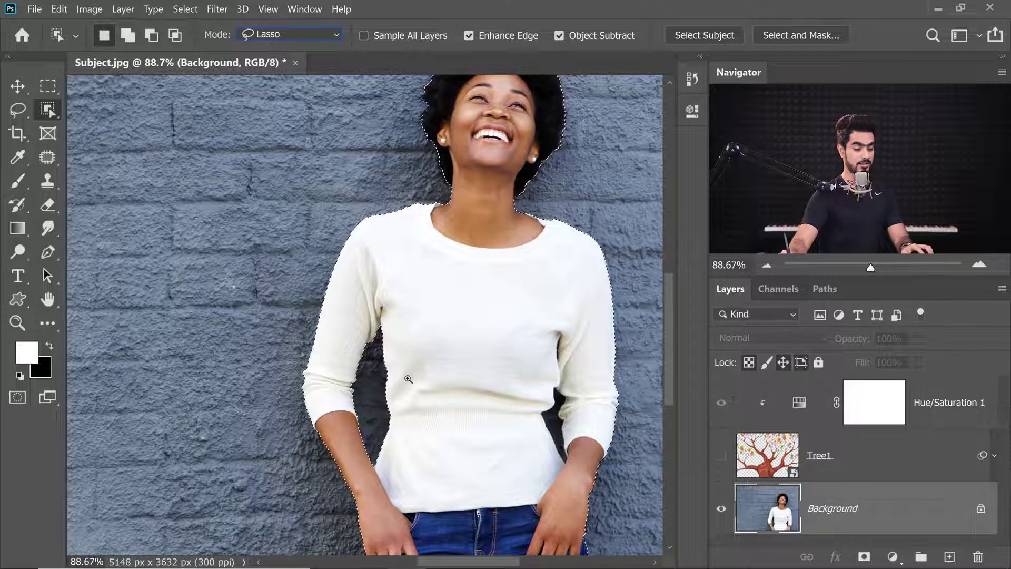
Subtract the wall gap between the torso and the arm on the image's right side from the selection
drag(408, 379, 428, 379)
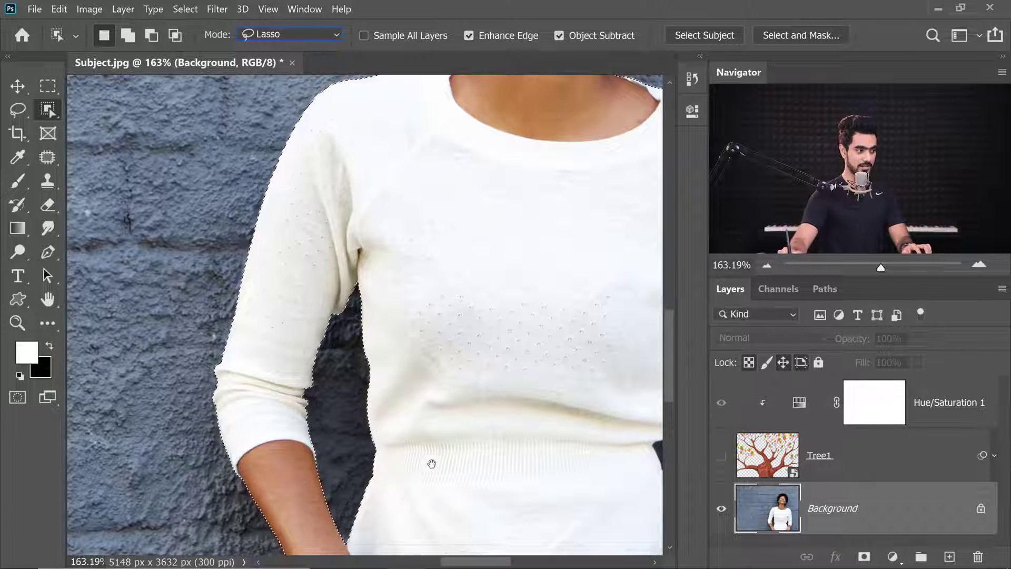
drag(521, 347, 320, 237)
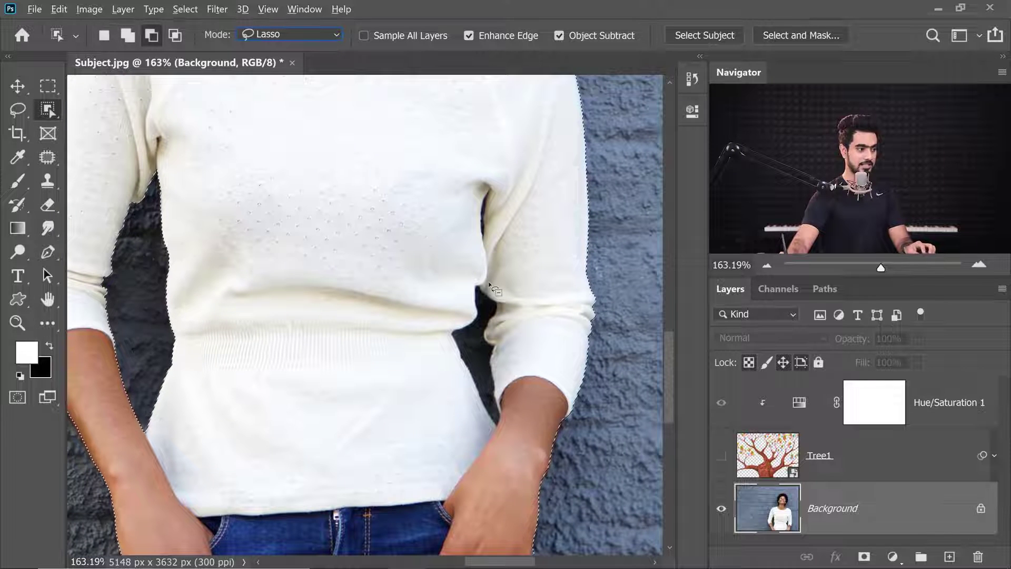
mouse_move(492, 282)
mouse_down()
mouse_move(446, 330)
mouse_move(471, 415)
mouse_move(509, 424)
mouse_move(513, 348)
mouse_move(494, 283)
mouse_up()
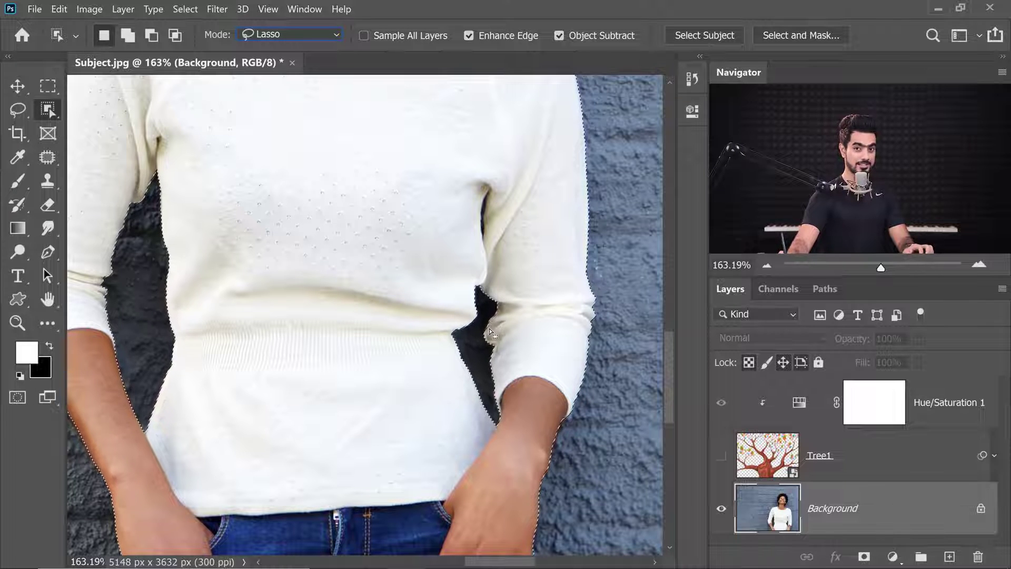
scroll(487, 337, down, 2)
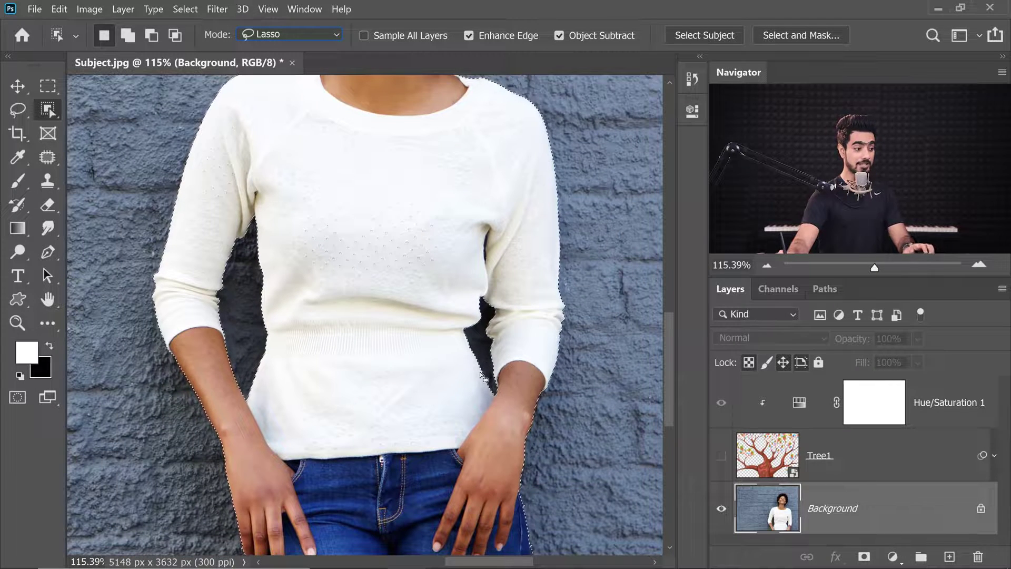
scroll(457, 327, down, 2)
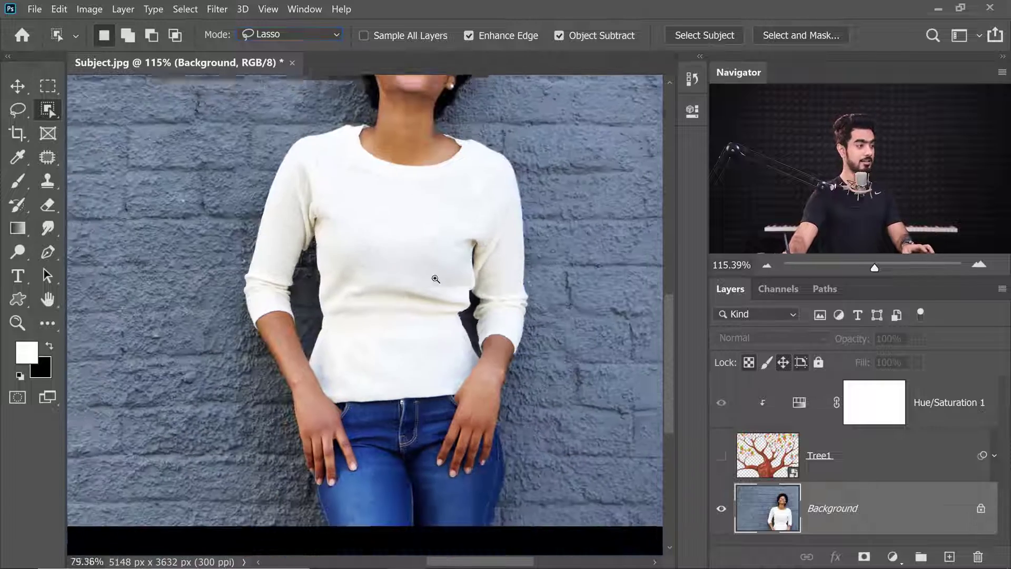
scroll(429, 282, down, 2)
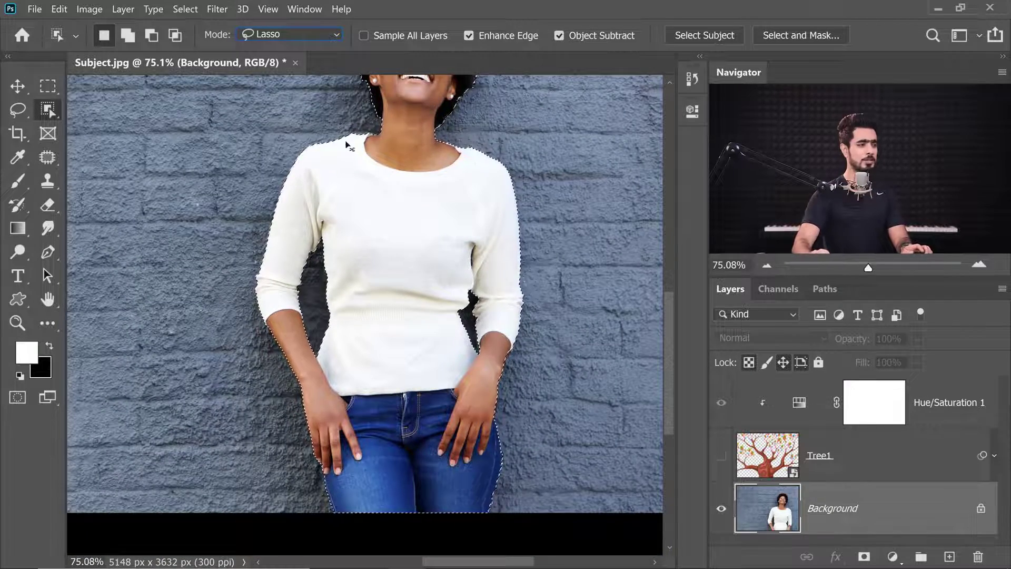
scroll(349, 146, down, 2)
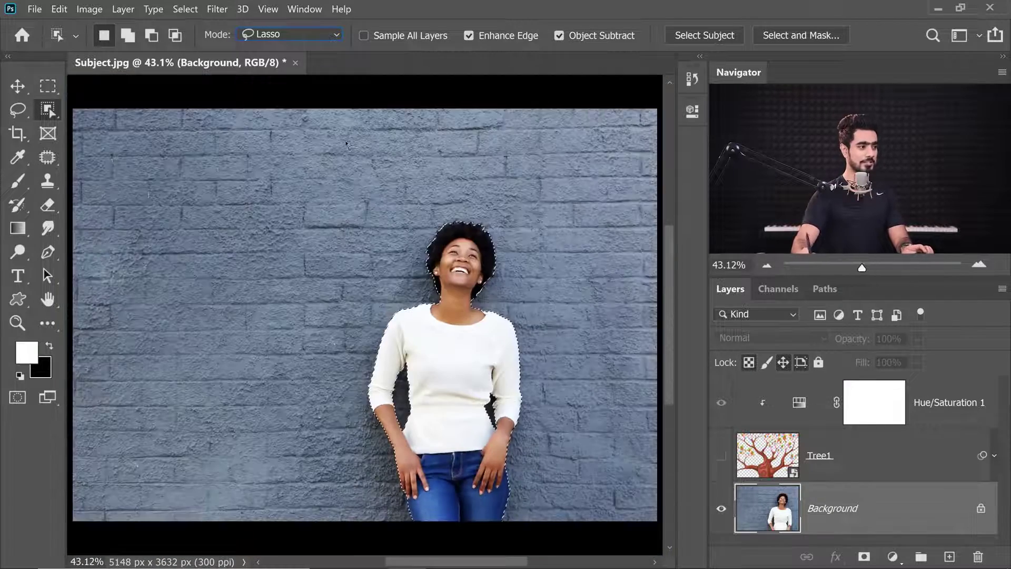
Show the Tree1 layer again and make it the active layer
click(721, 455)
click(841, 455)
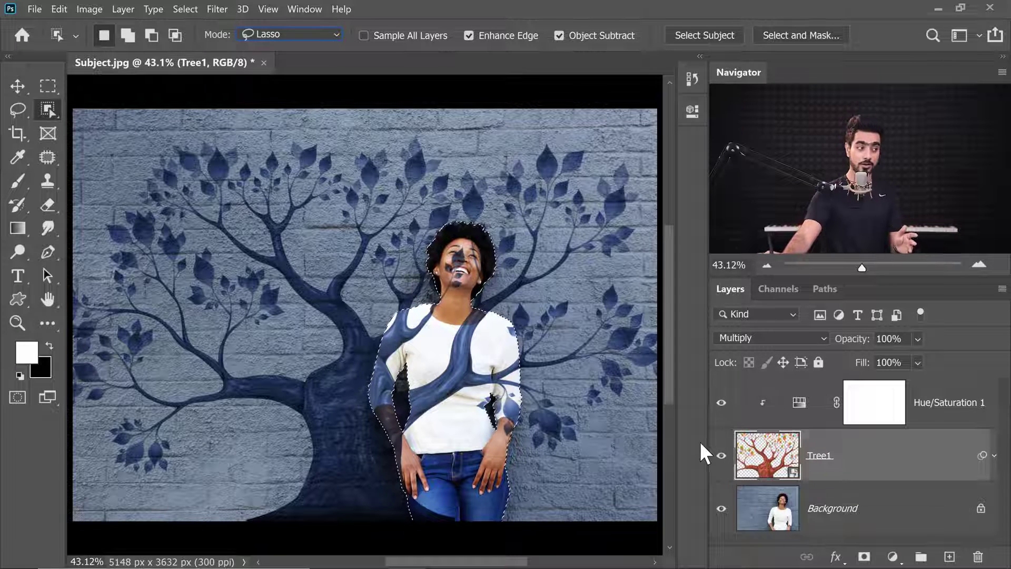
Try masking the Tree1 layer from the selection and inverting the mask, and undo both changes
click(864, 554)
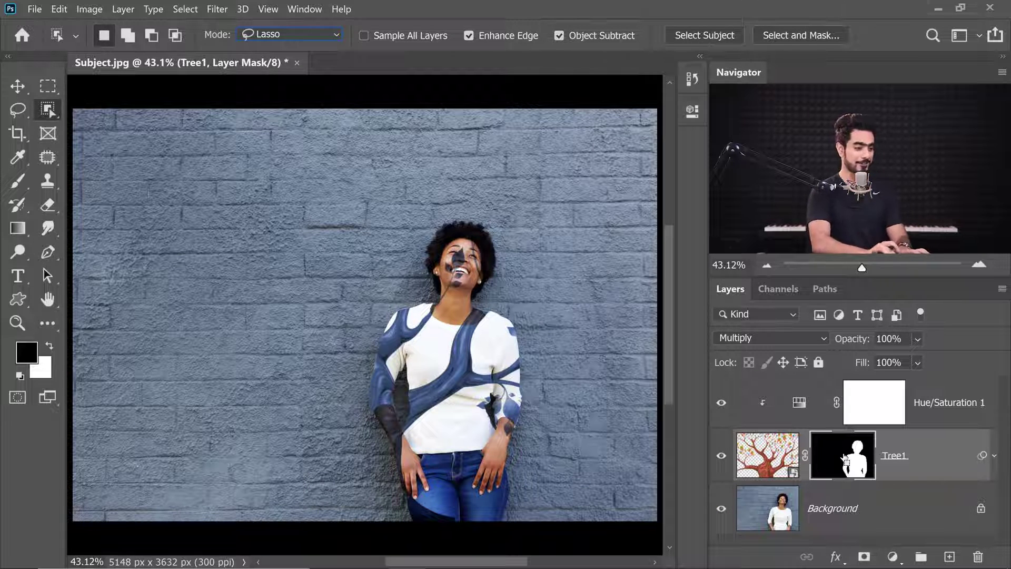
key(ctrl+i)
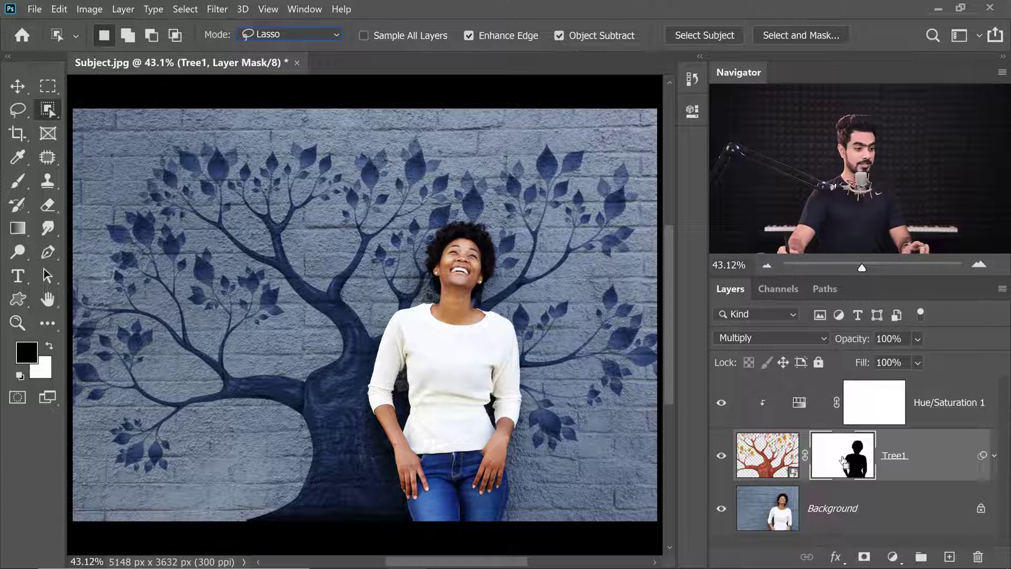
key(ctrl+z)
key(ctrl+z)
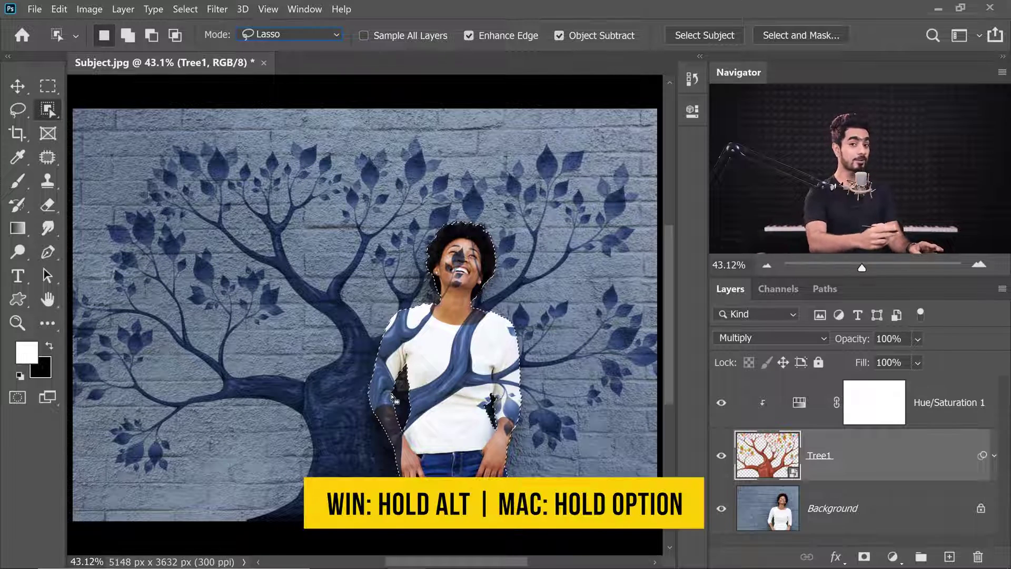
Add an inverted layer mask to the Tree1 layer from the selection so the tree is hidden over the woman
key(alt)
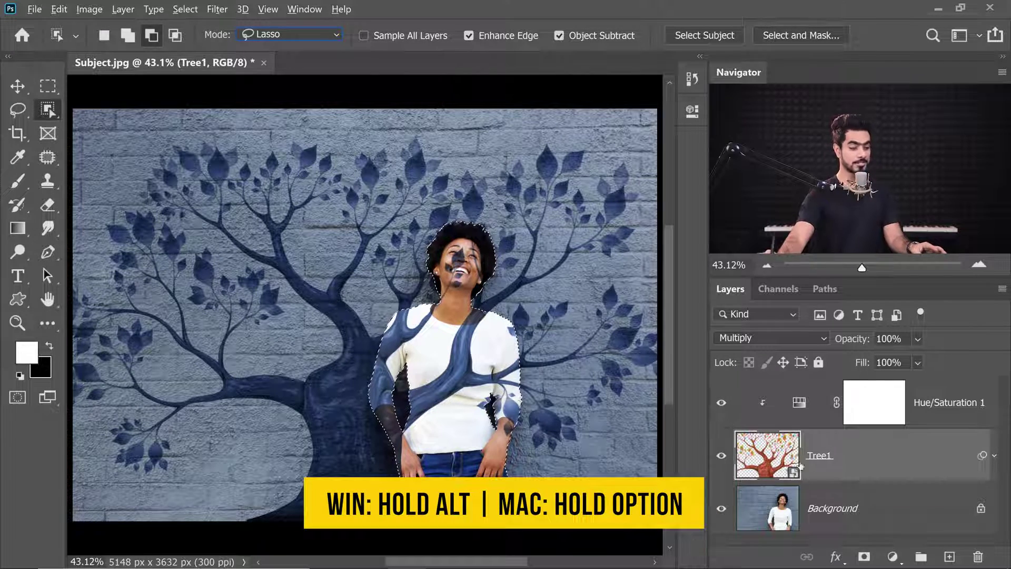
alt+click(864, 556)
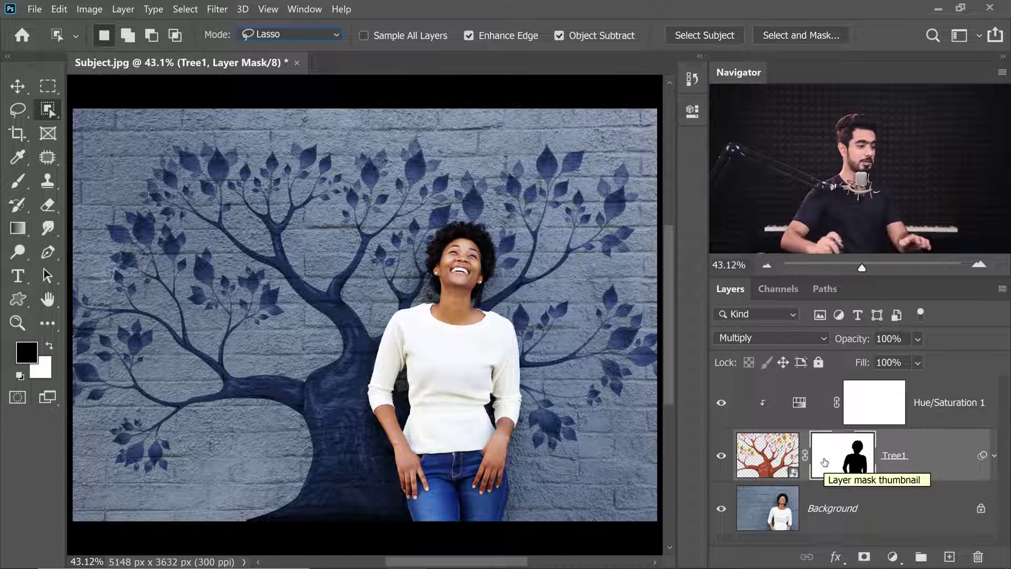
drag(316, 269, 329, 260)
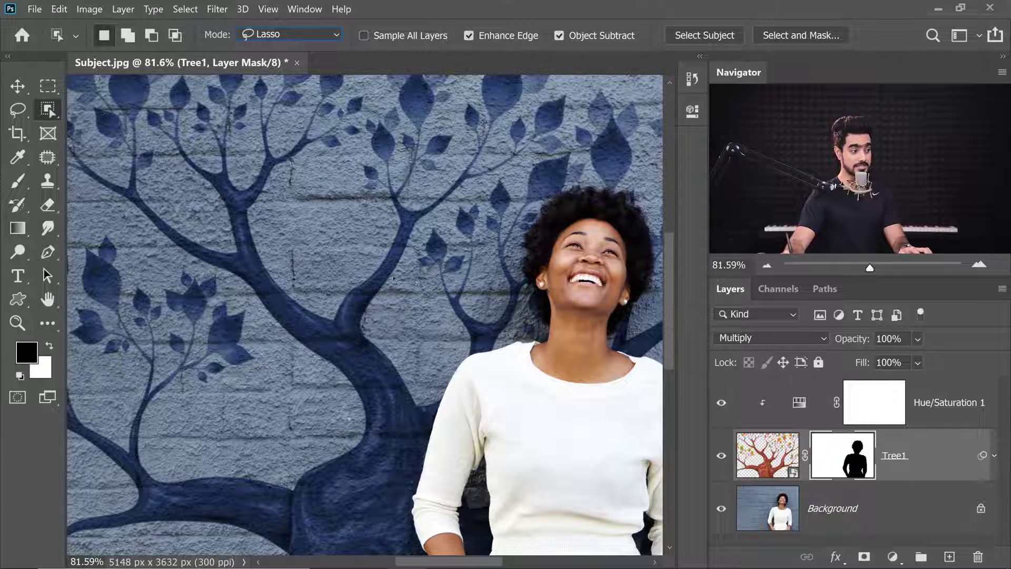
drag(380, 381, 372, 381)
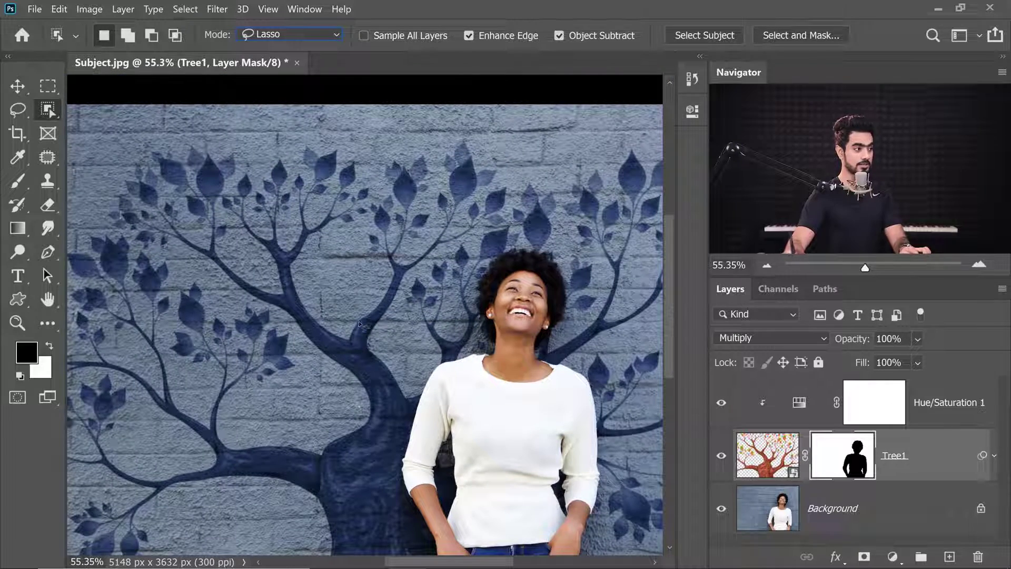
Open the Tree1 layer's blending options and lower the Blend If white limit of the underlying layer to 130
drag(307, 165, 337, 169)
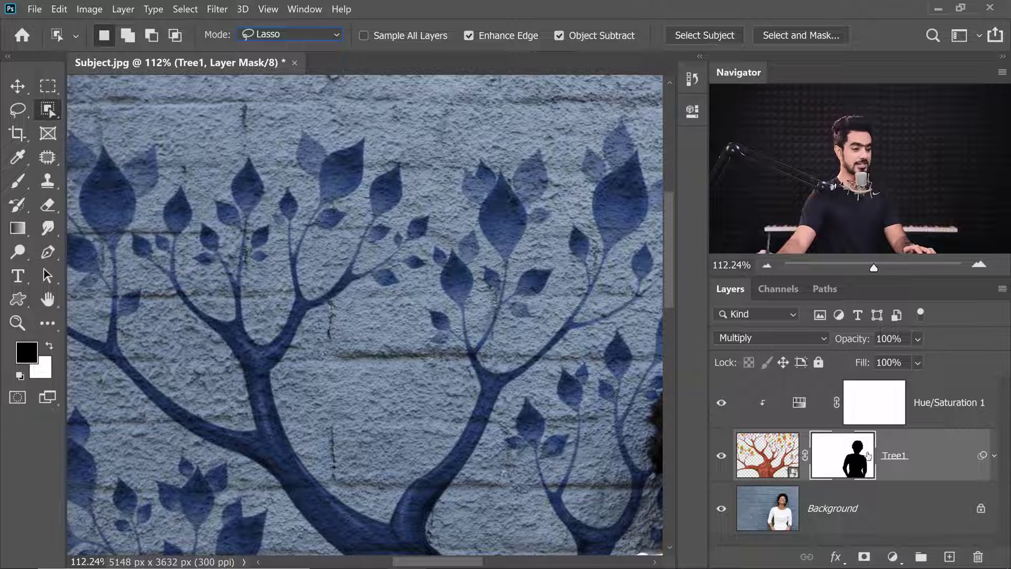
click(937, 465)
double_click(898, 455)
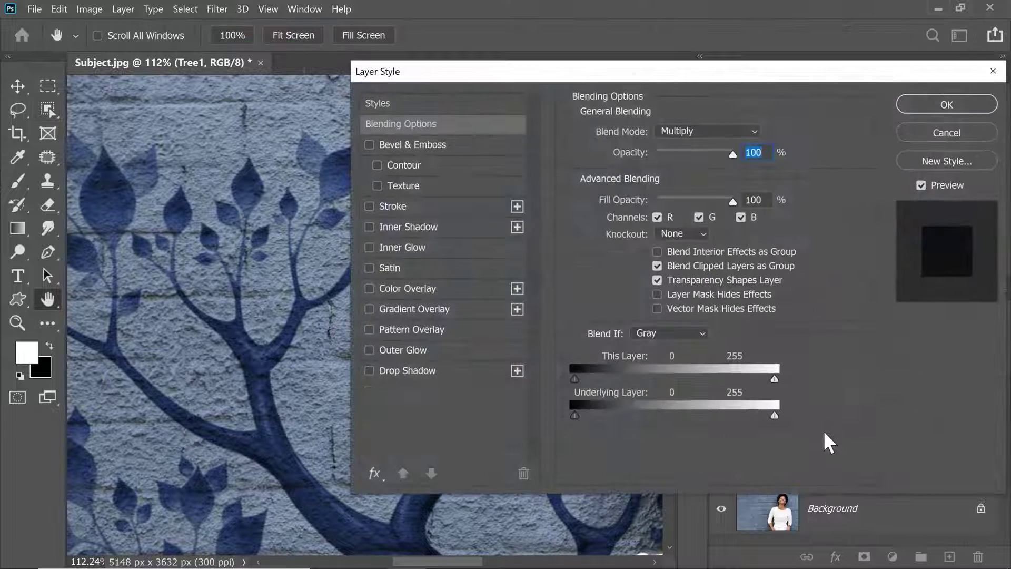
scroll(225, 248, down, 2)
drag(239, 260, 198, 283)
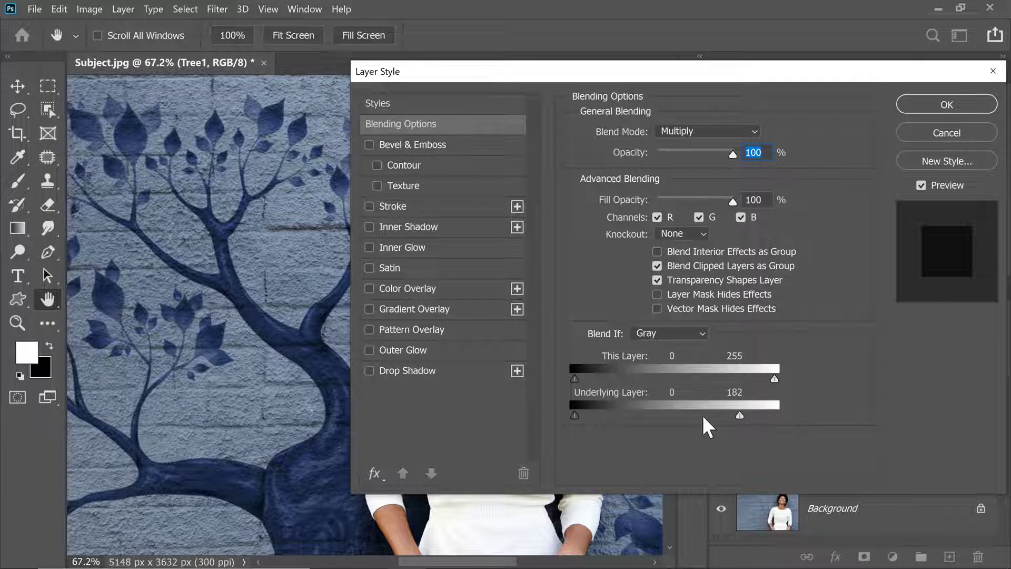
drag(739, 415, 673, 416)
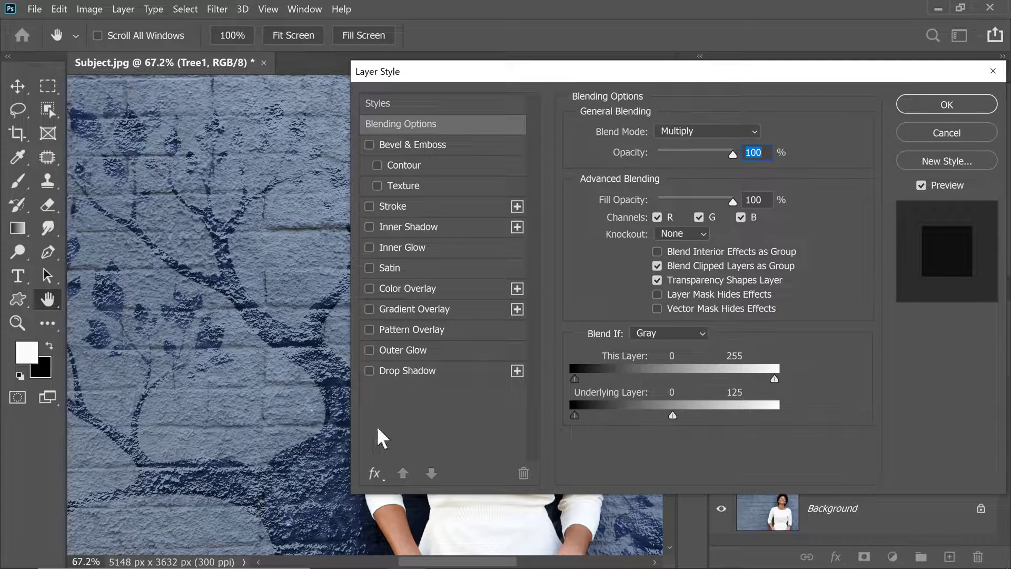
drag(671, 399, 674, 420)
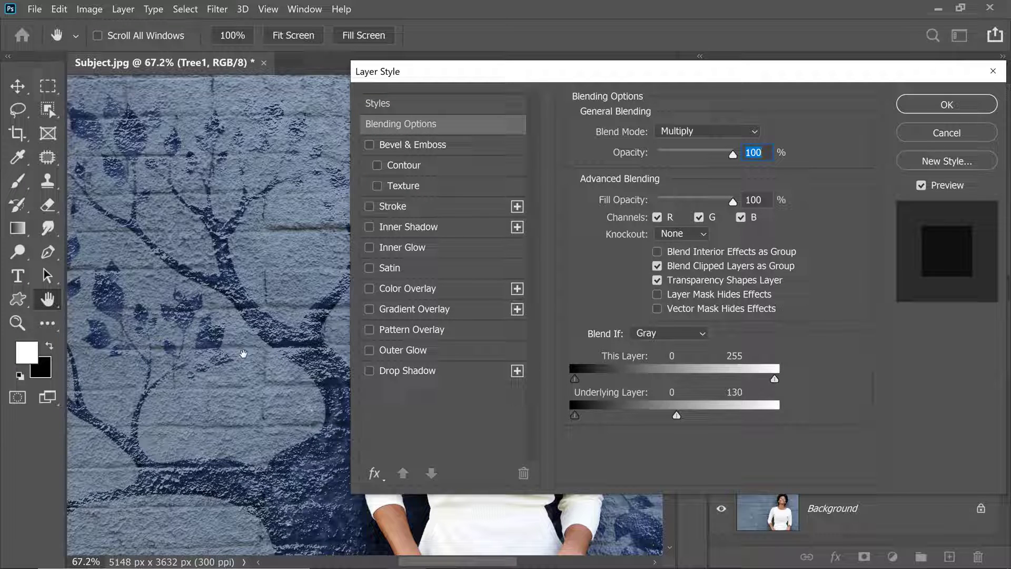
Split the underlying layer's white Blend If limit for a gradual transition and apply the layer style to Tree1
key(alt)
mouse_move(680, 415)
mouse_down()
mouse_move(703, 416)
mouse_move(671, 415)
mouse_move(744, 415)
mouse_move(667, 415)
mouse_up()
click(917, 105)
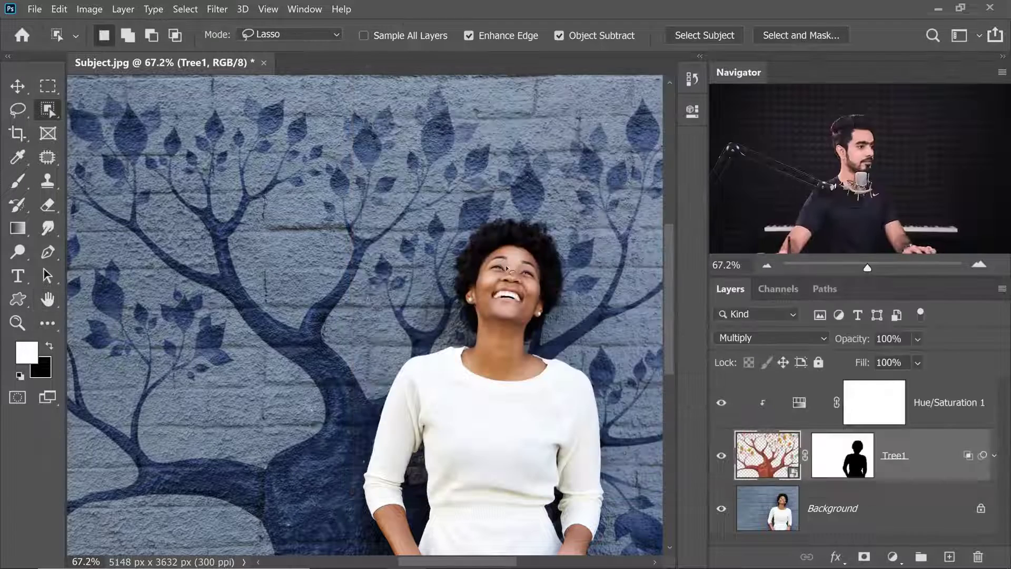
key(ctrl+0)
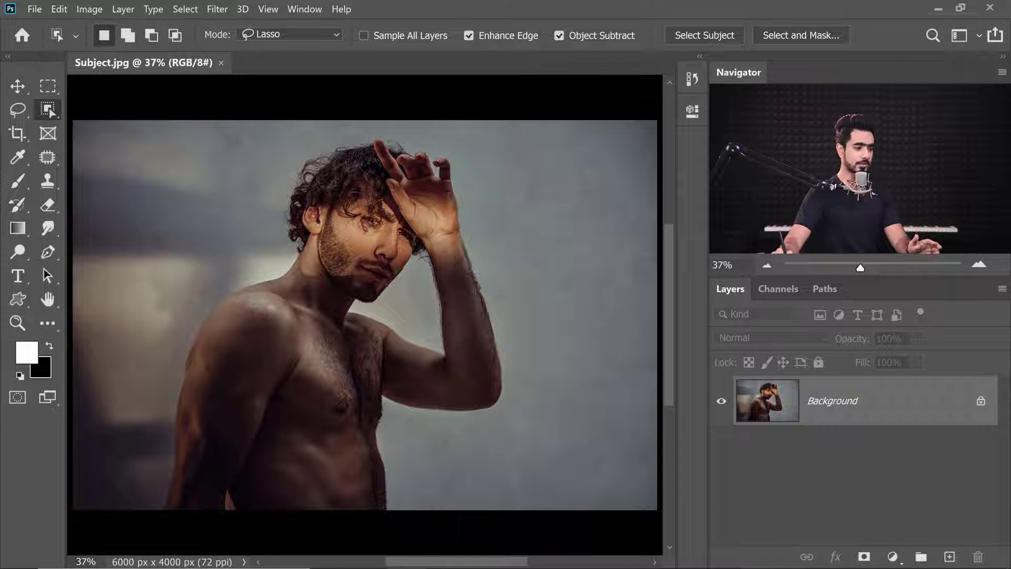
Place Steam 1.jpg from the Overlays folder into the portrait of the man at its original size
click(445, 553)
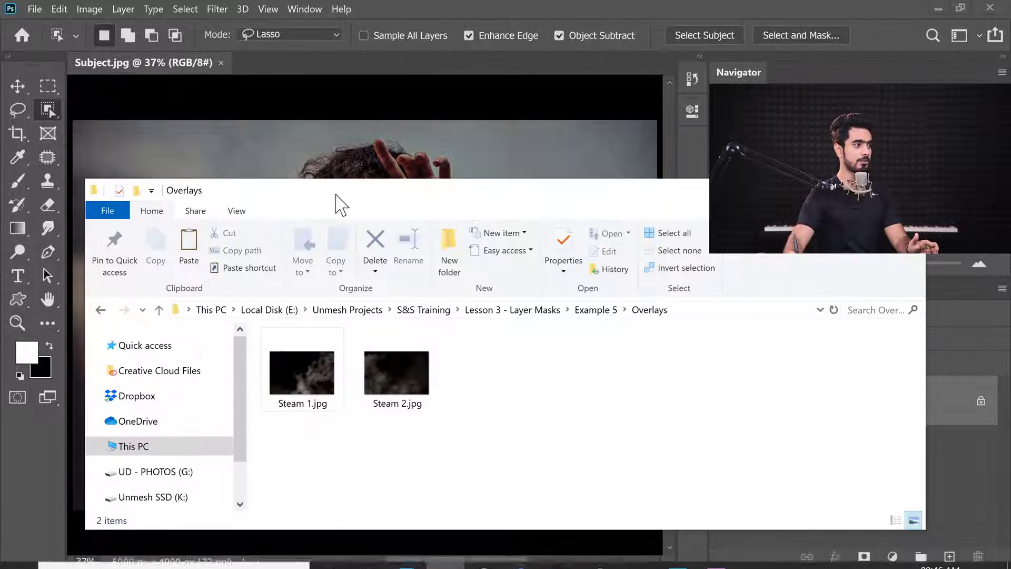
drag(334, 196, 570, 257)
click(553, 450)
drag(552, 450, 278, 264)
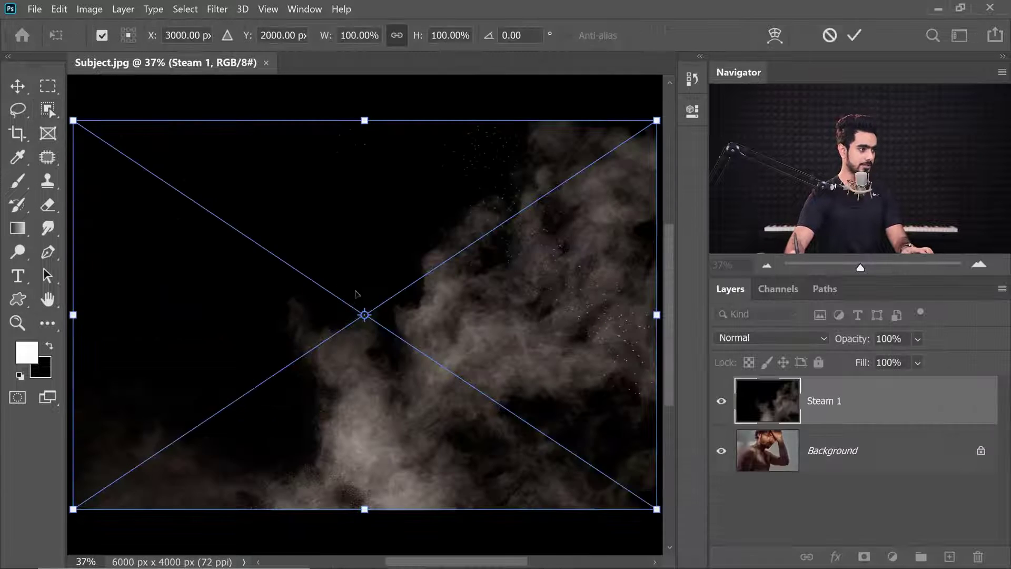
scroll(437, 323, down, 1)
scroll(440, 329, up, 2)
key(Return)
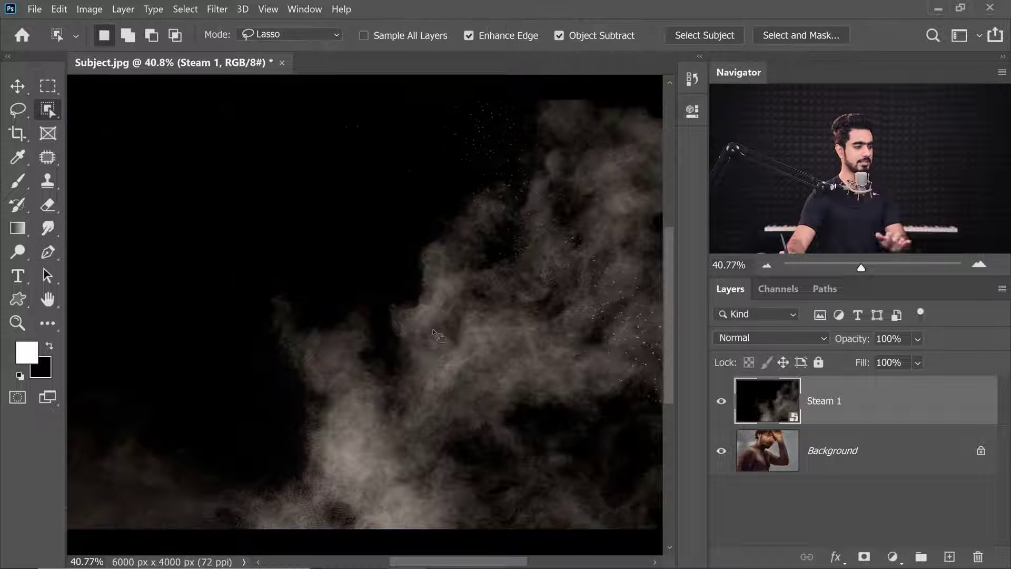
Set the Steam 1 layer's blend mode to Screen
scroll(300, 322, down, 1)
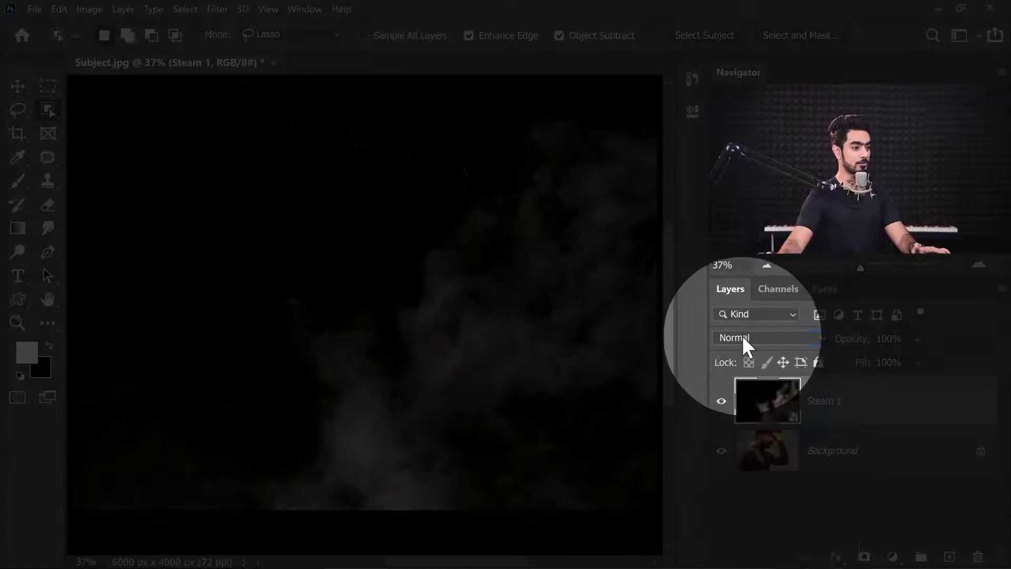
click(741, 336)
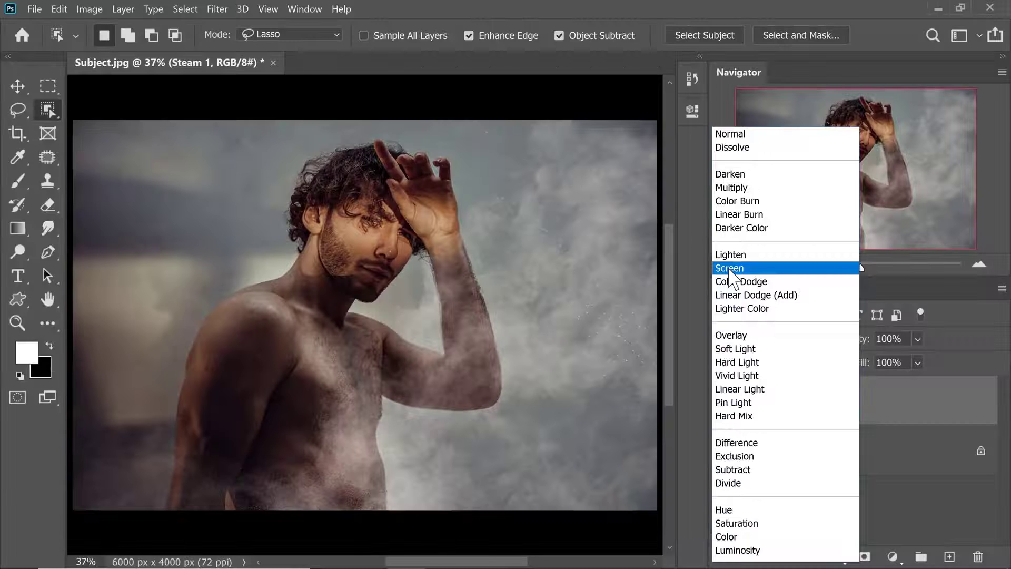
click(729, 268)
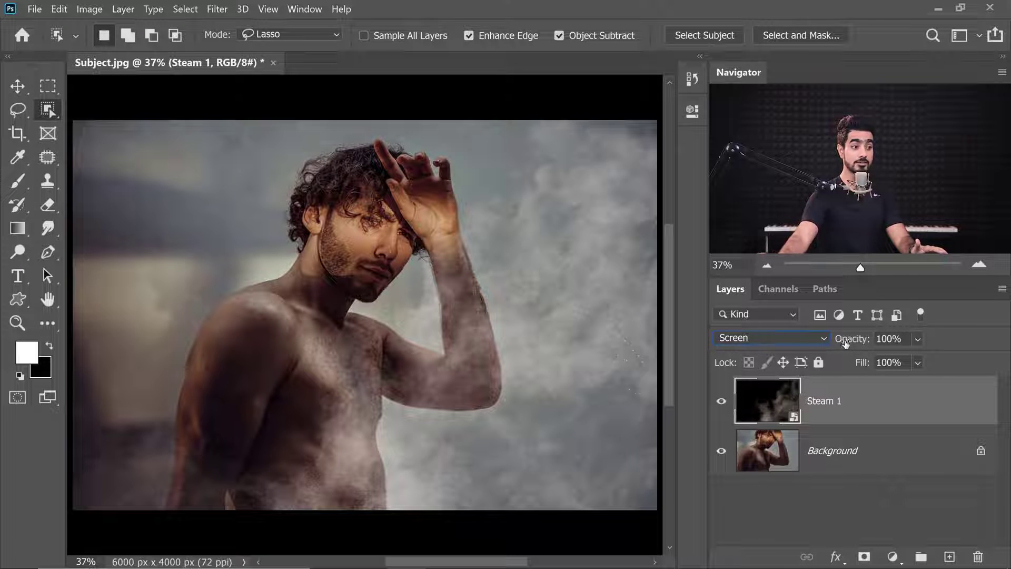
drag(846, 343, 894, 343)
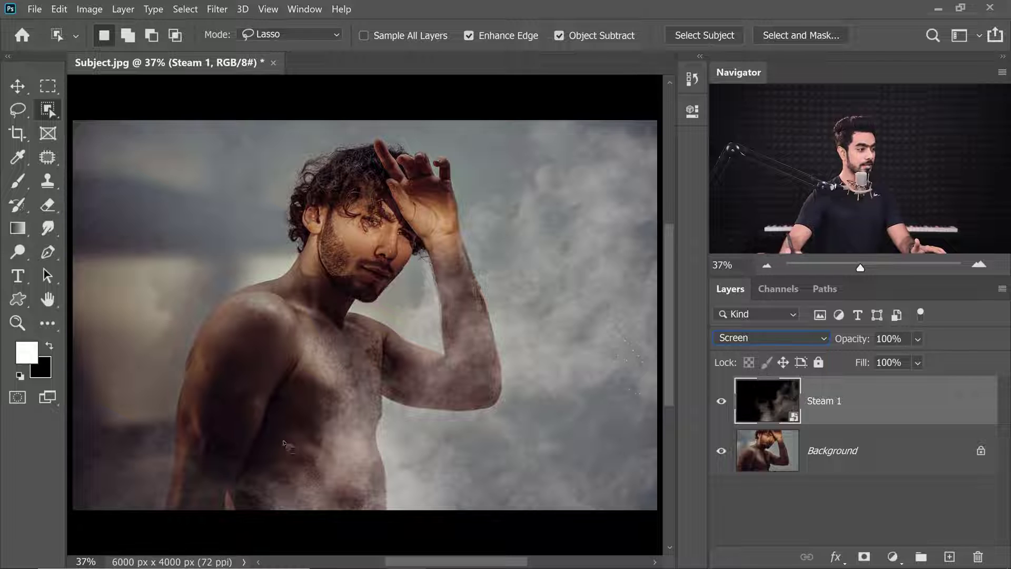
Place Steam 2.jpg from the Overlays folder above Steam 1 and set its blend mode to Screen
mouse_move(484, 564)
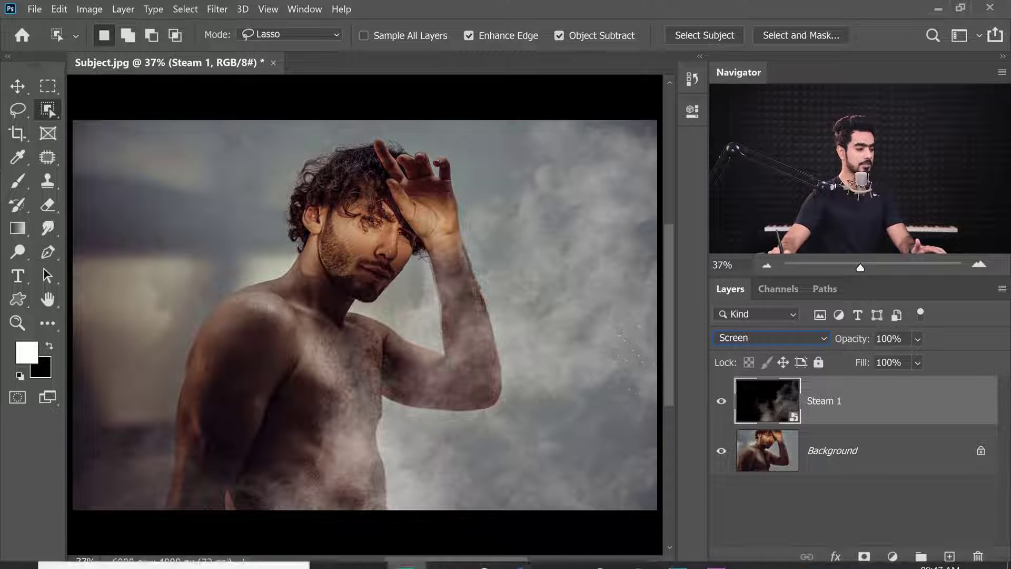
click(445, 553)
drag(634, 447, 212, 271)
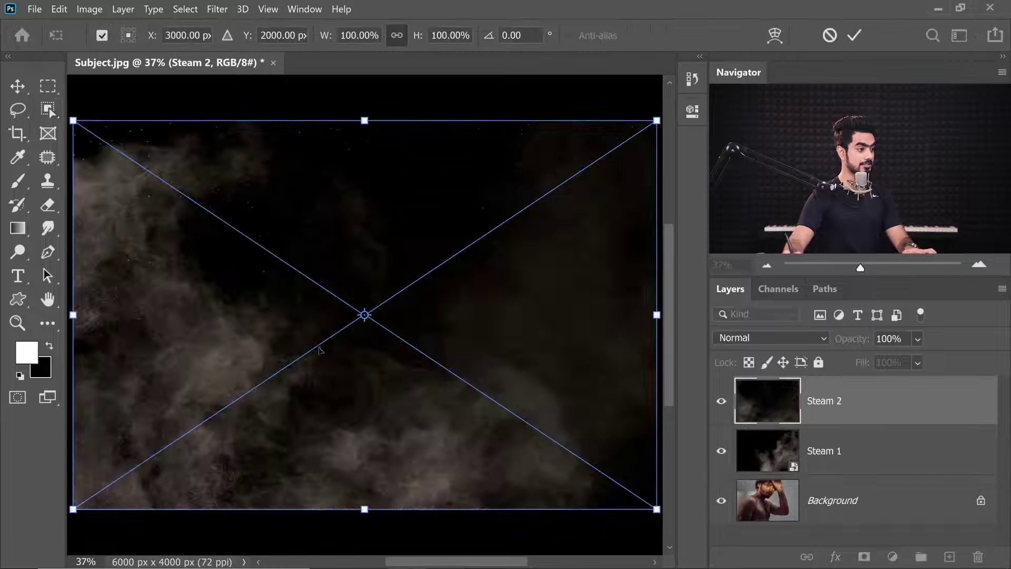
key(Return)
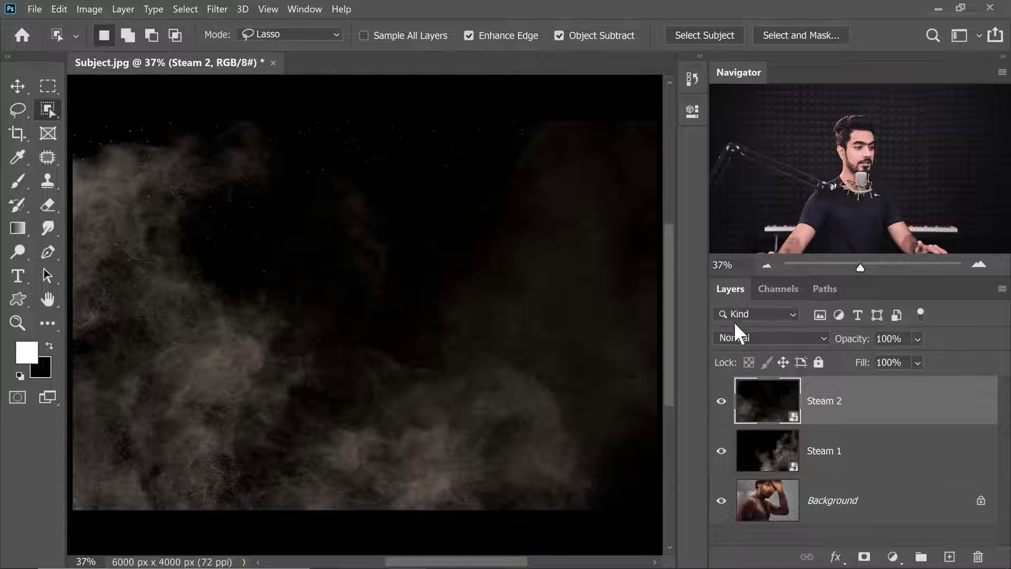
click(744, 336)
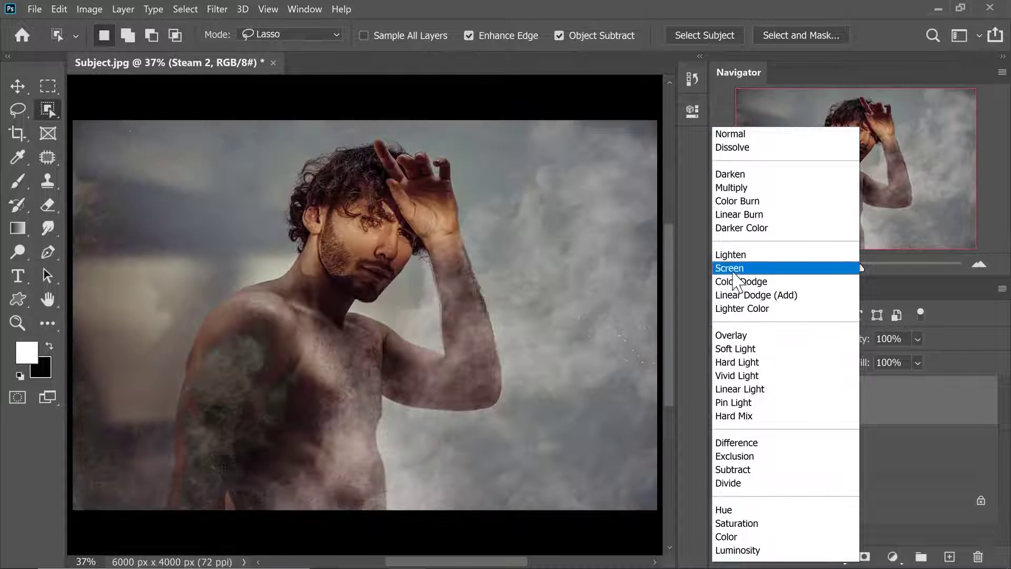
click(777, 263)
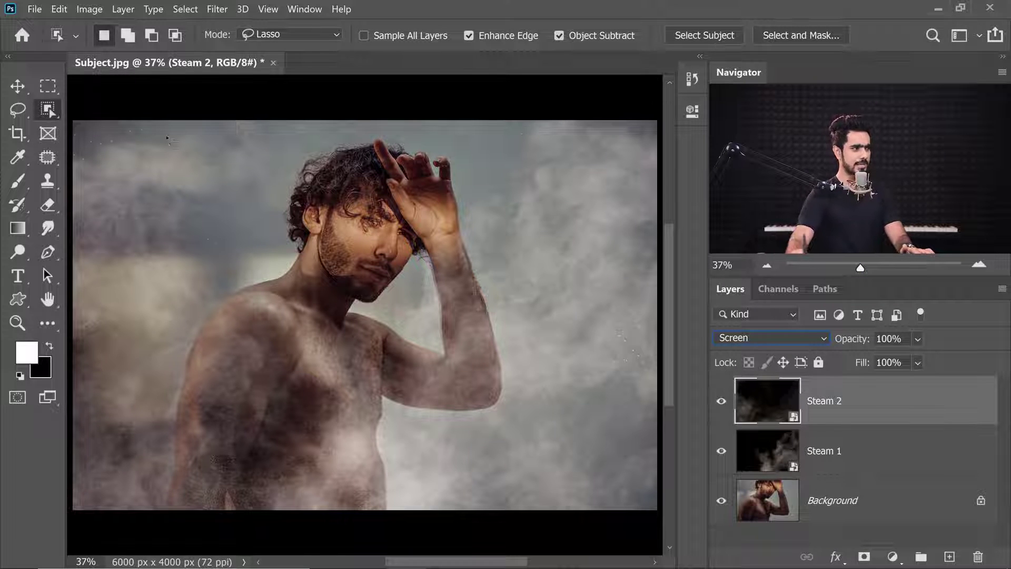
scroll(247, 350, down, 2)
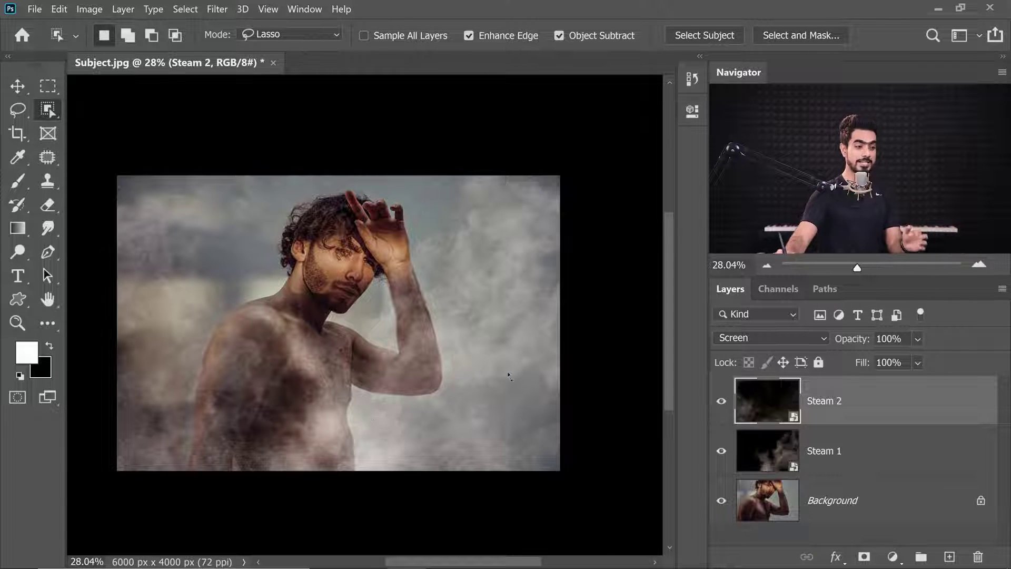
Hide both steam layers and select the man on the Background layer with Select Subject
click(721, 419)
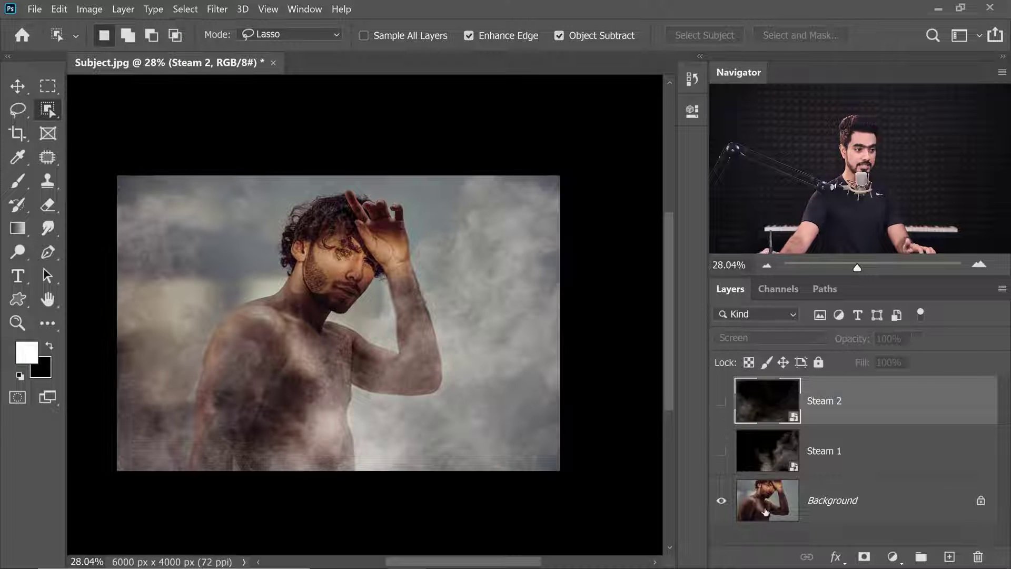
click(721, 451)
click(793, 516)
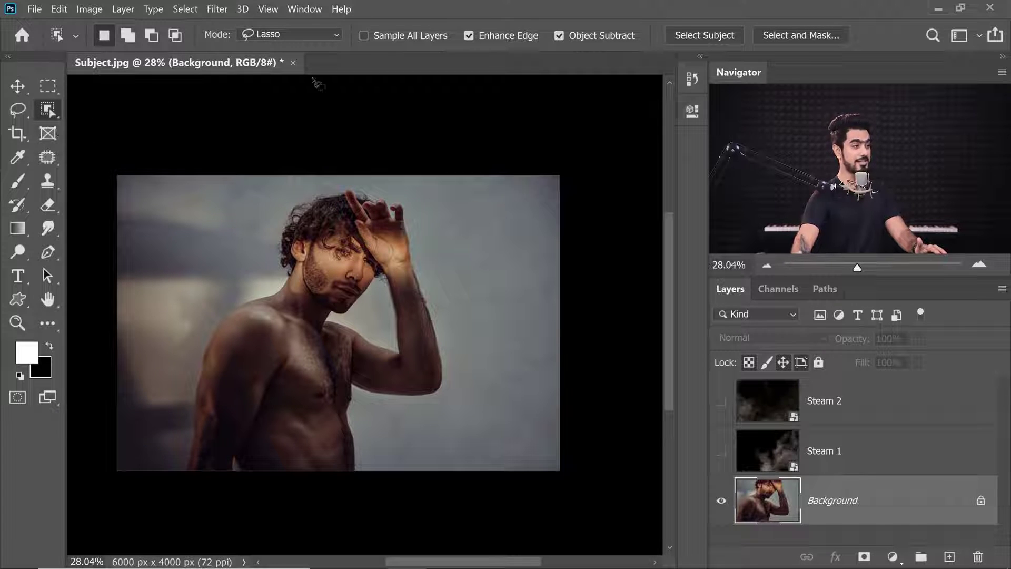
click(685, 35)
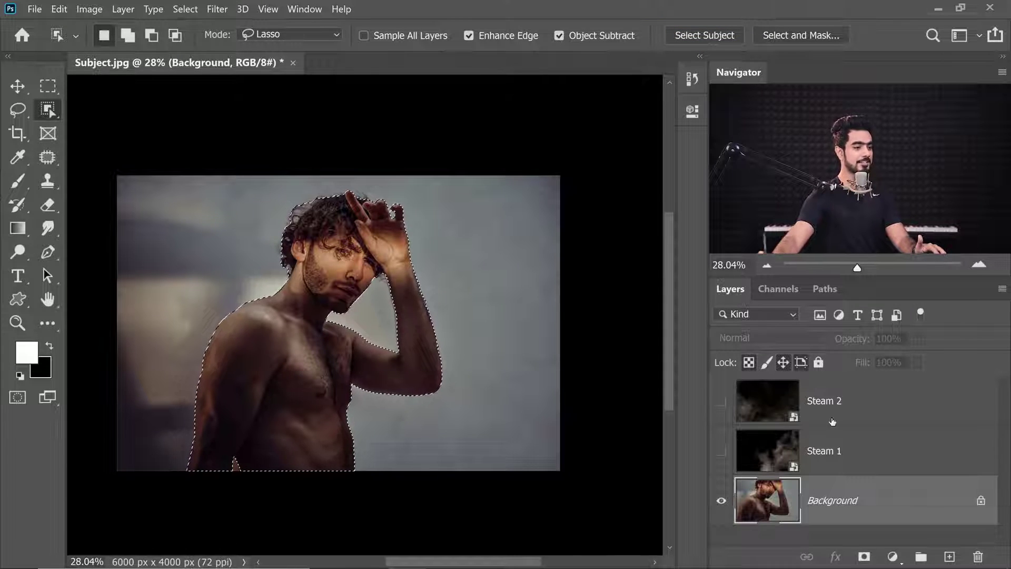
Show both steam layers again and give Steam 2 an inverted layer mask from the selection, hiding its steam over the man
click(813, 451)
click(721, 452)
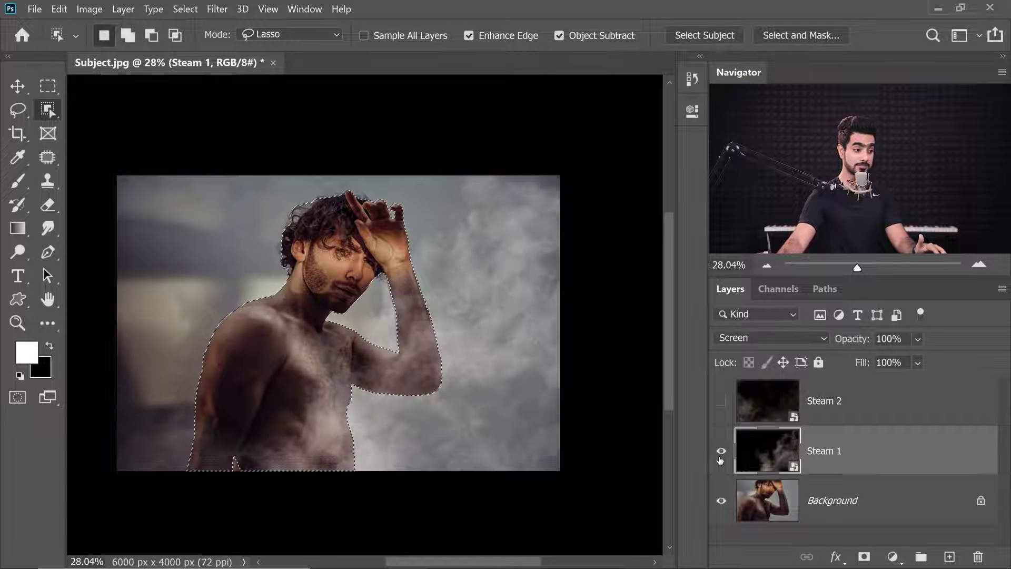
click(727, 414)
click(839, 415)
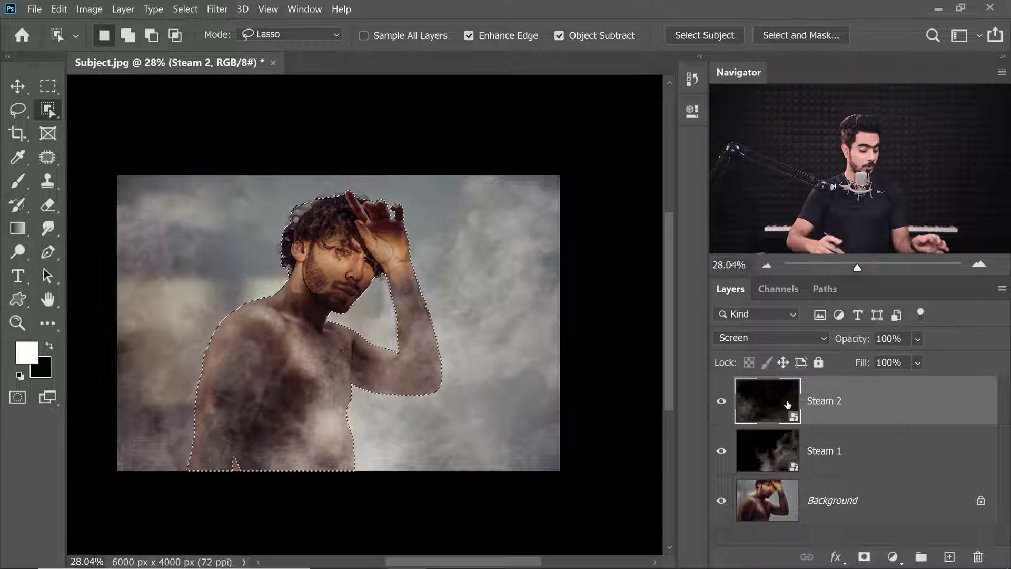
click(864, 556)
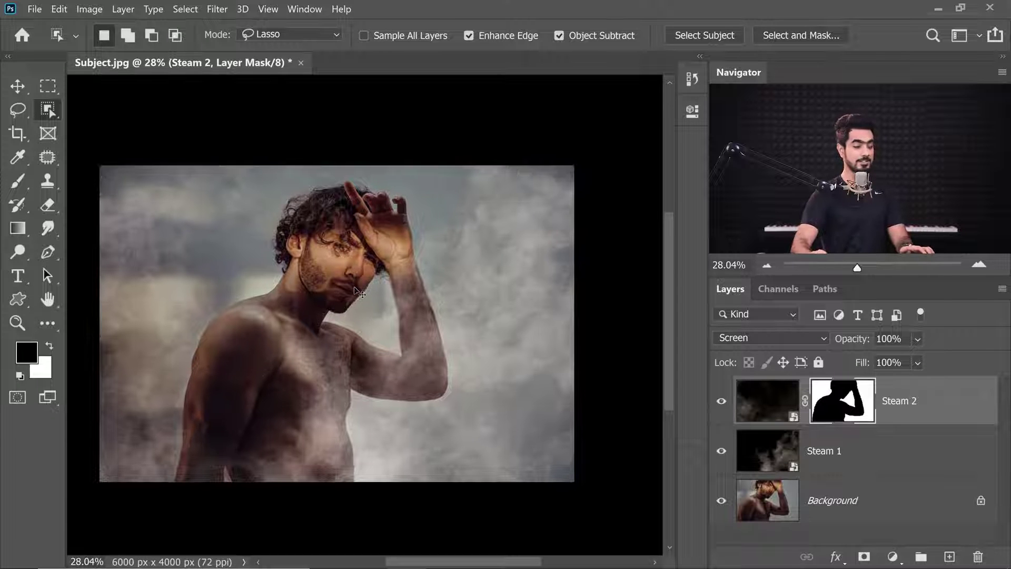
Open the mask properties of the Steam 2 layer and dock them as a collapsible panel beside the canvas
scroll(244, 282, up, 2)
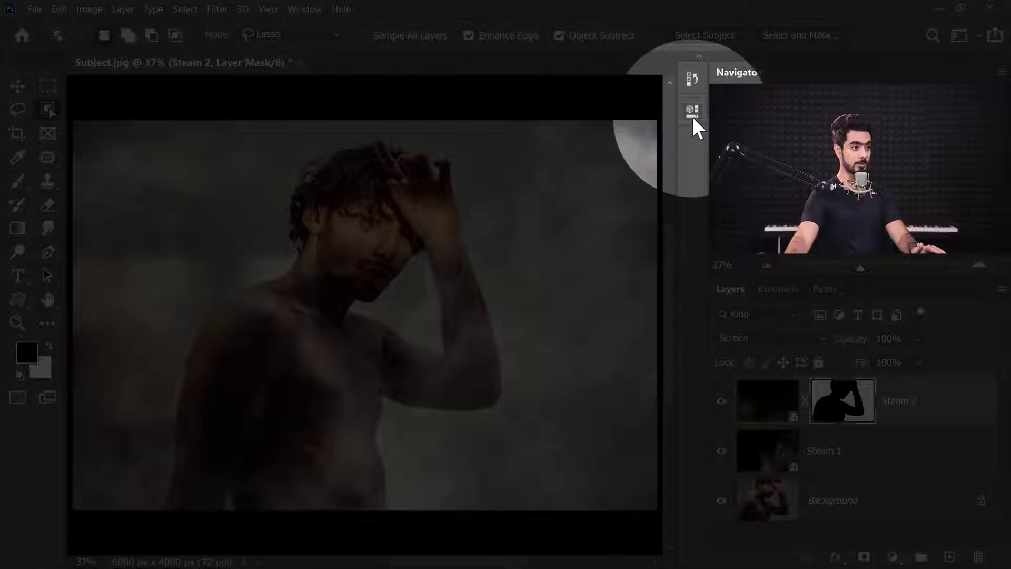
click(690, 112)
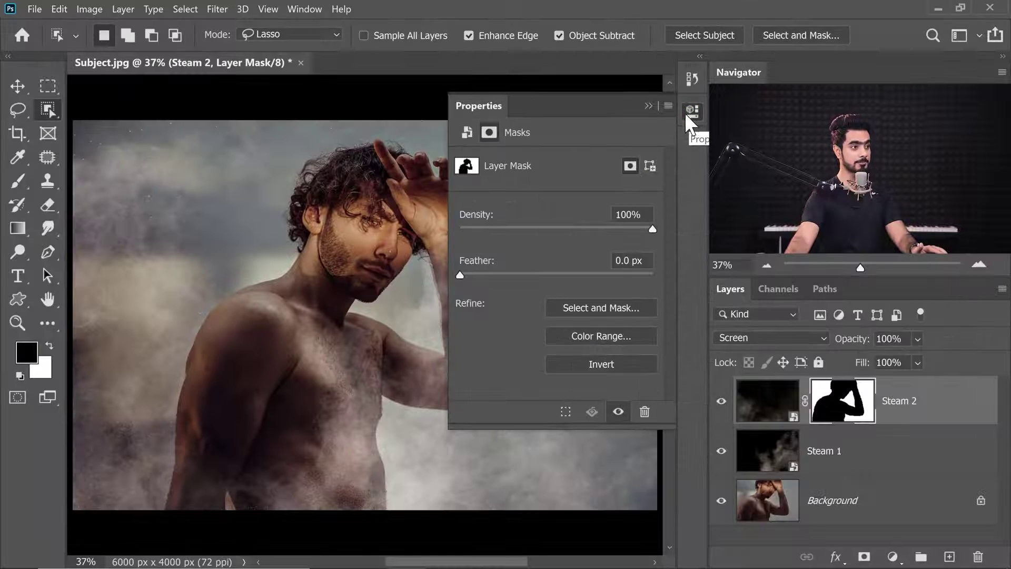
click(302, 9)
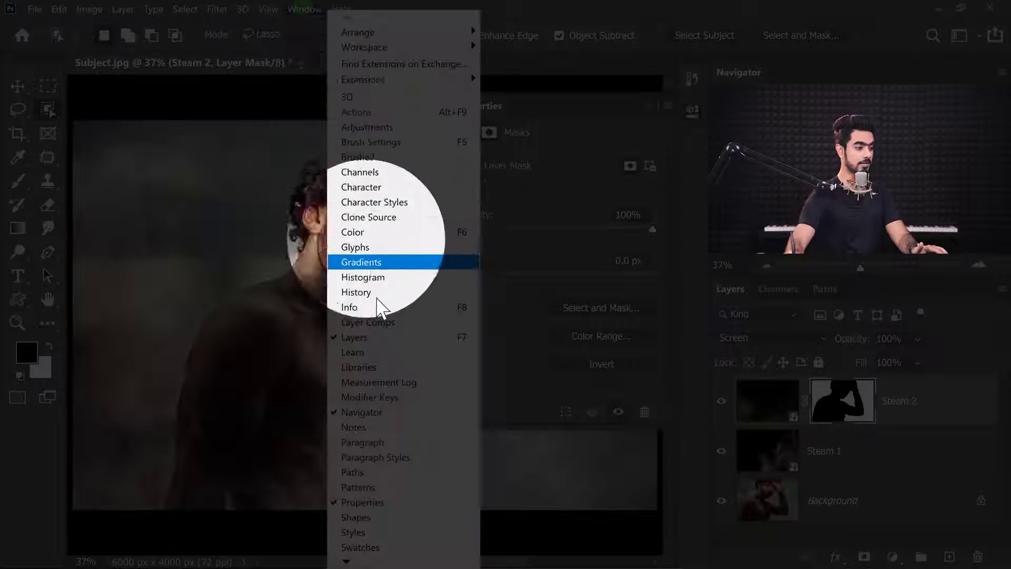
click(364, 502)
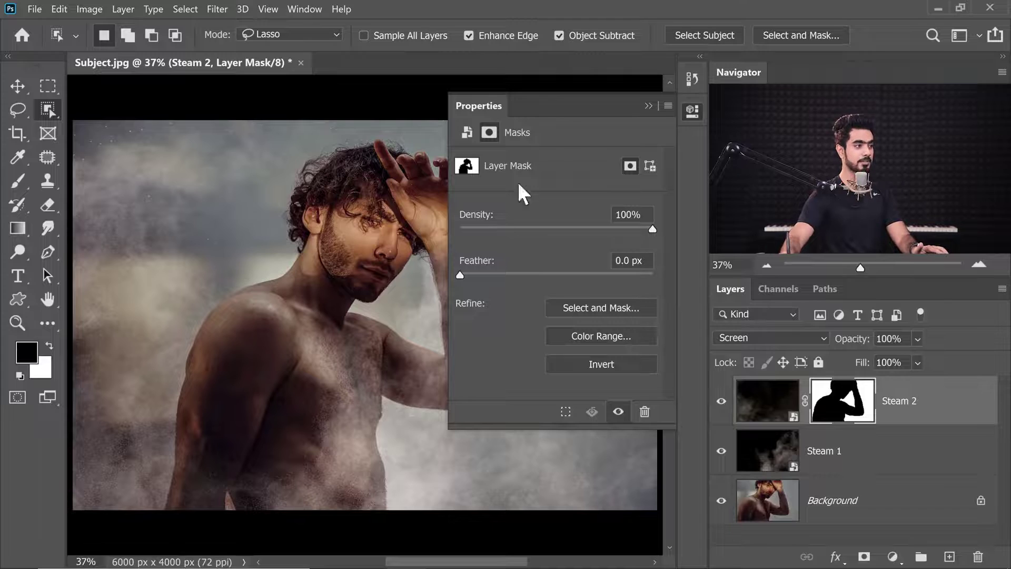
drag(466, 109, 697, 109)
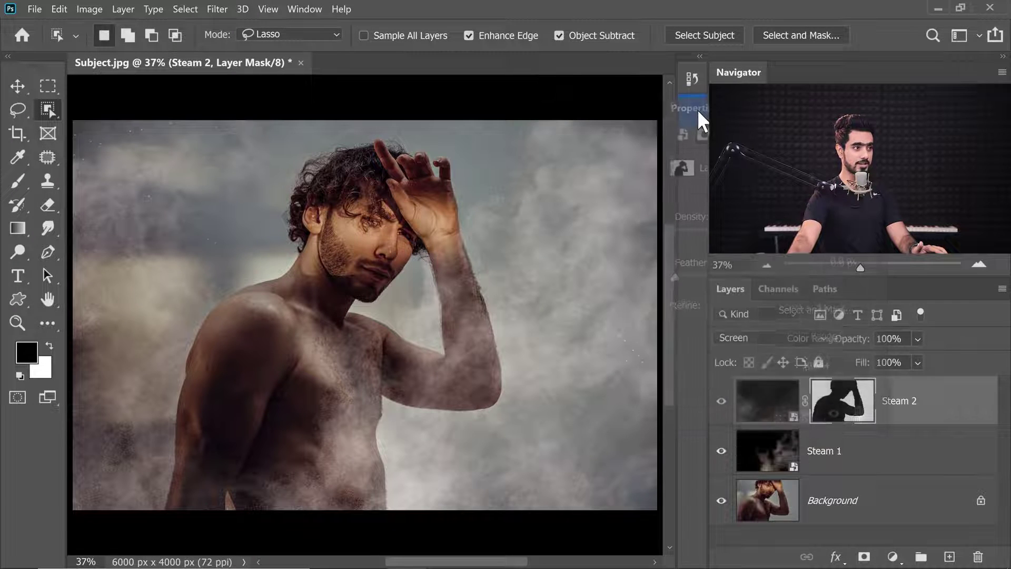
click(692, 111)
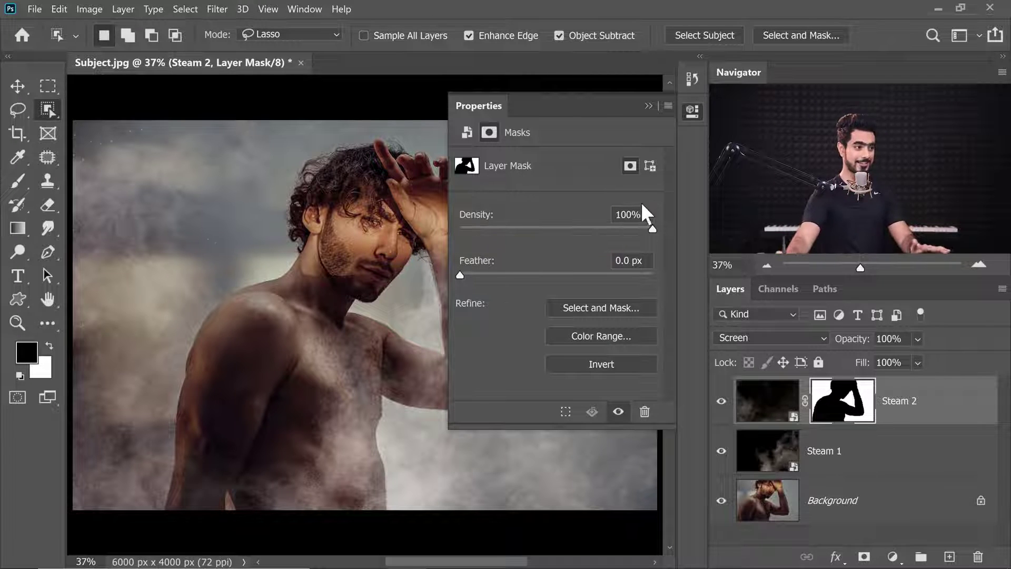
Try the Steam 2 mask's density at 0% and 100%, and settle on 62%
drag(652, 228, 460, 228)
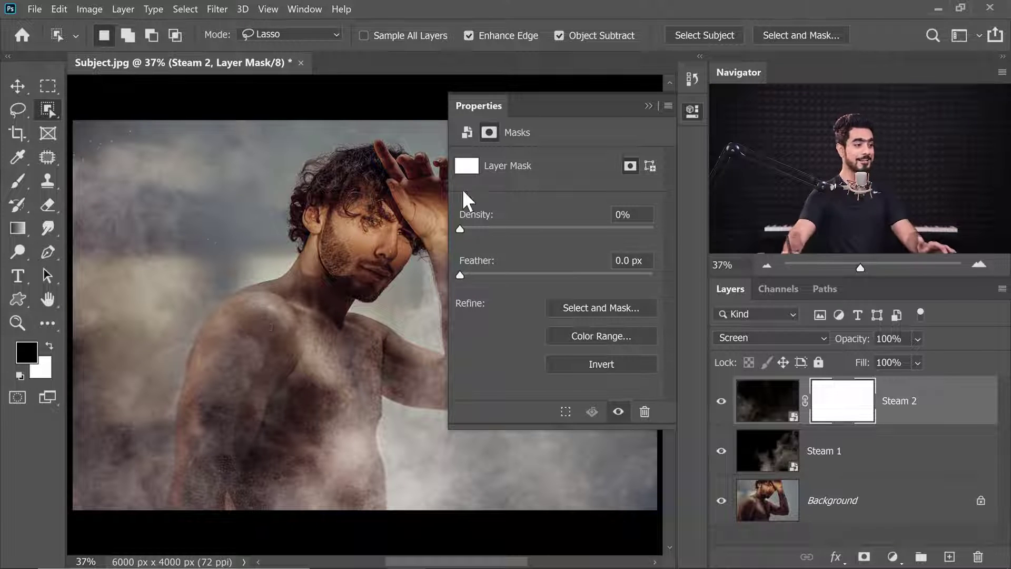
drag(467, 230, 653, 229)
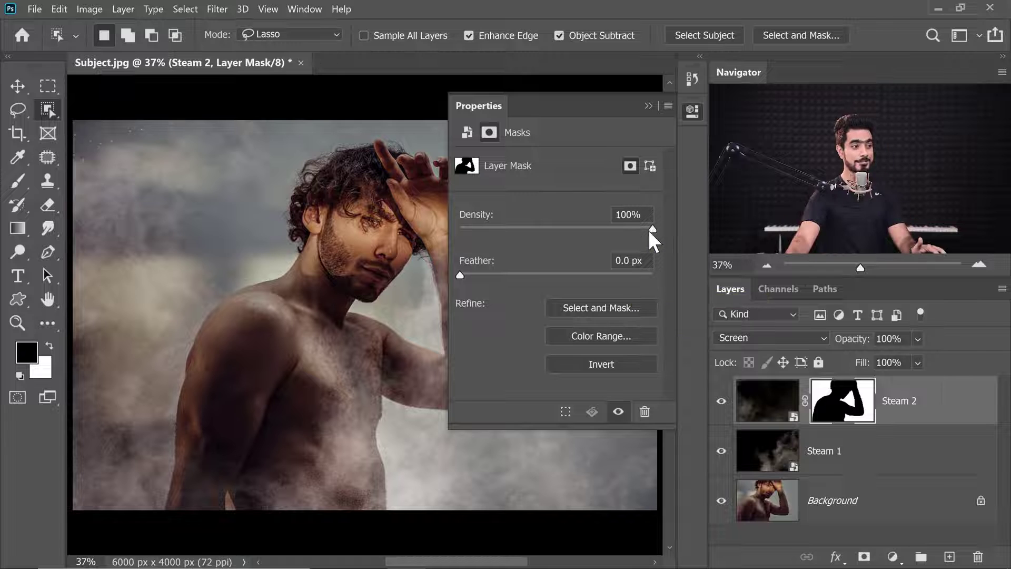
drag(650, 229, 578, 230)
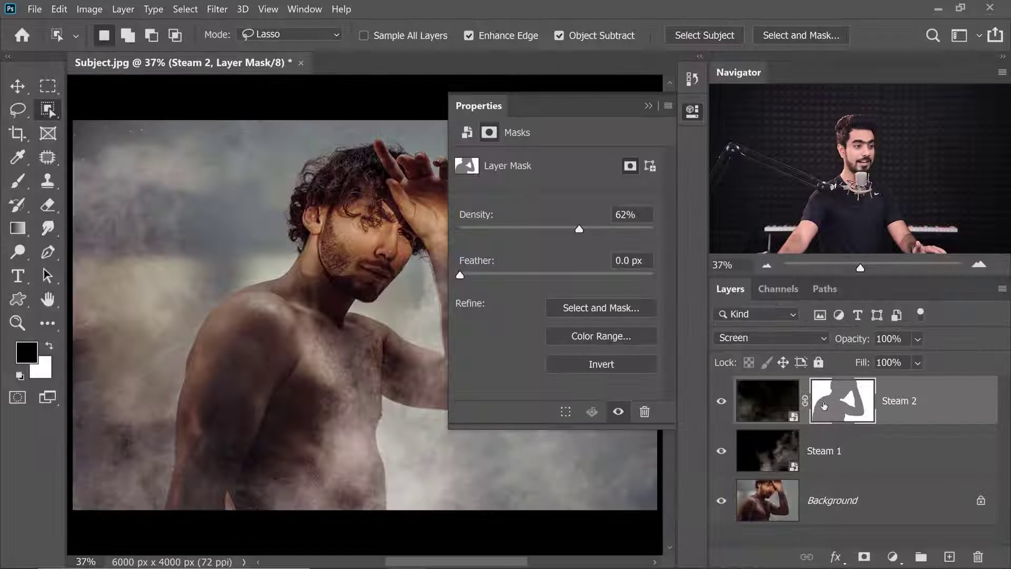
Compare the Steam 2 mask at full density, set its density to 55%, and collapse the mask properties
drag(563, 229, 673, 246)
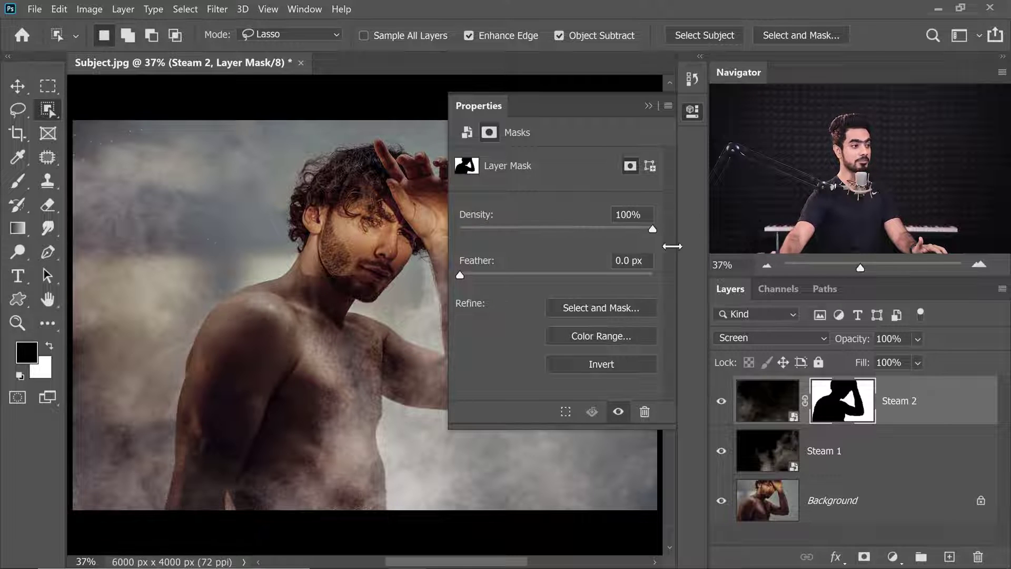
drag(559, 228, 576, 229)
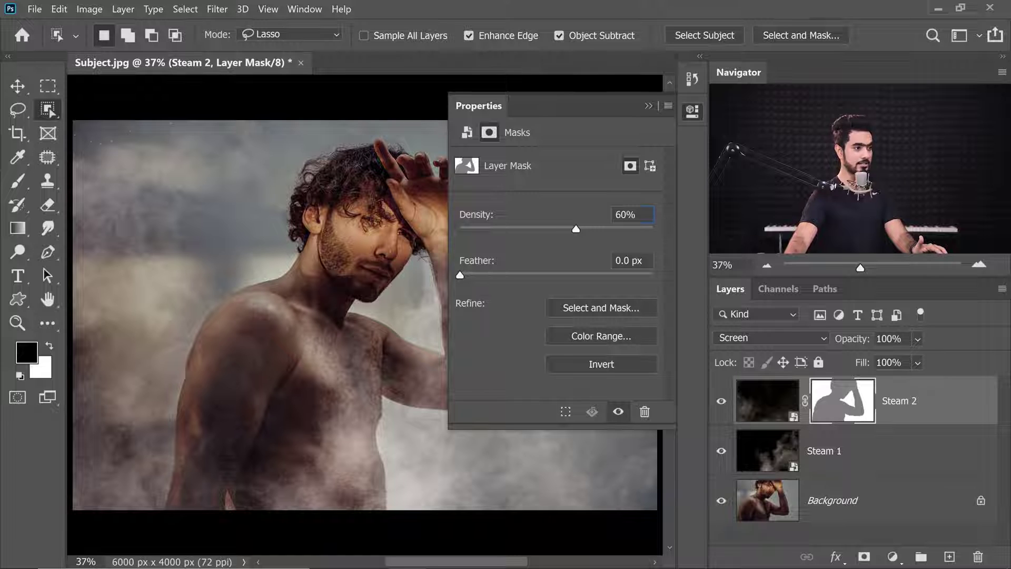
text(55)
key(Return)
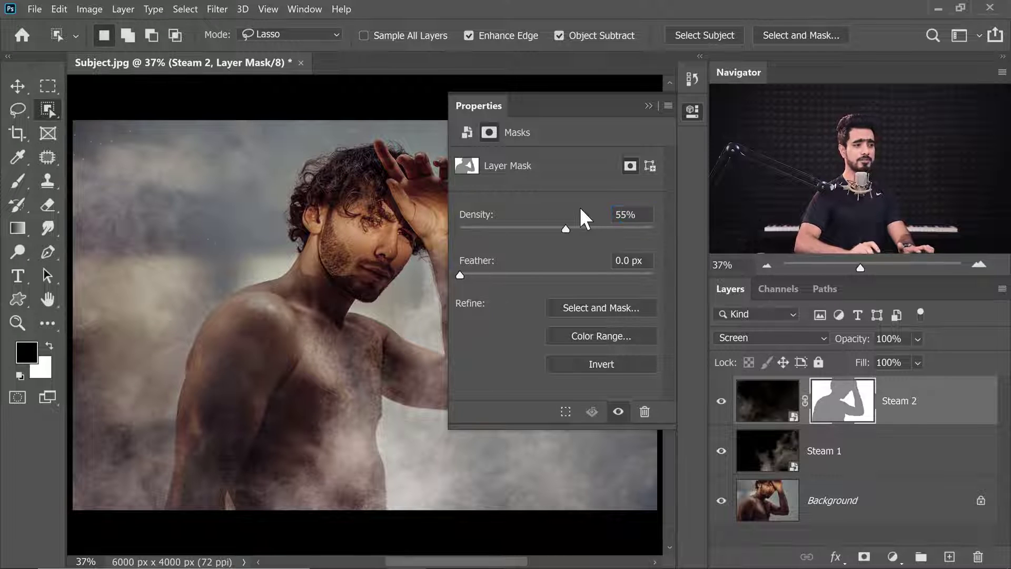
click(648, 105)
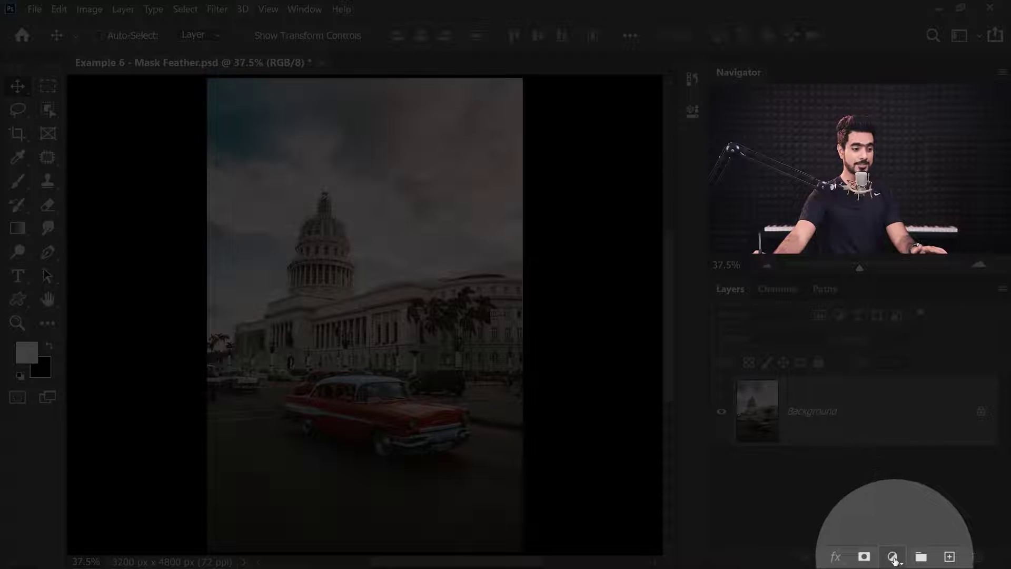
Add a Curves adjustment layer above the Background and darken the image by lowering the white point to output 135
click(892, 557)
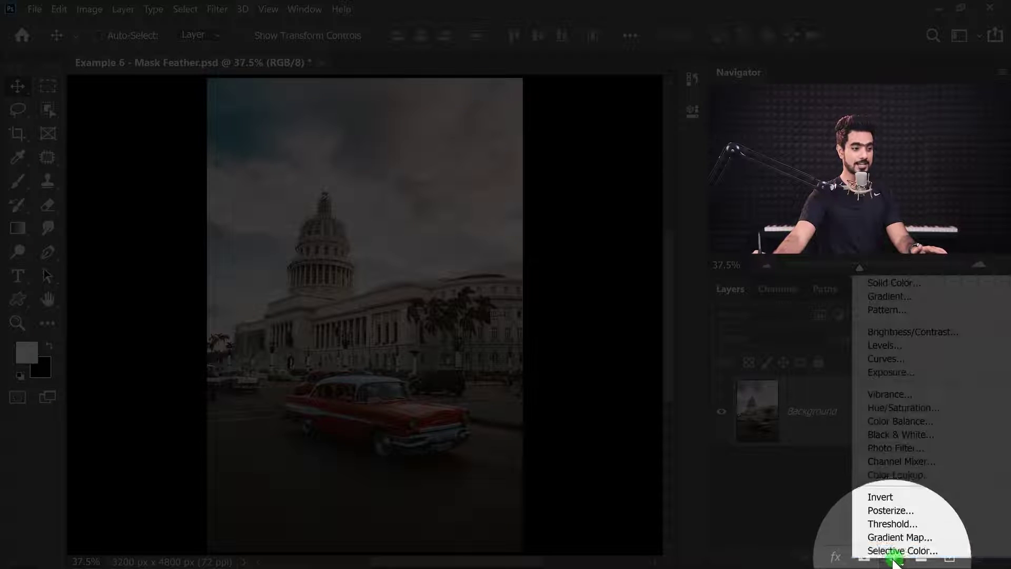
click(895, 356)
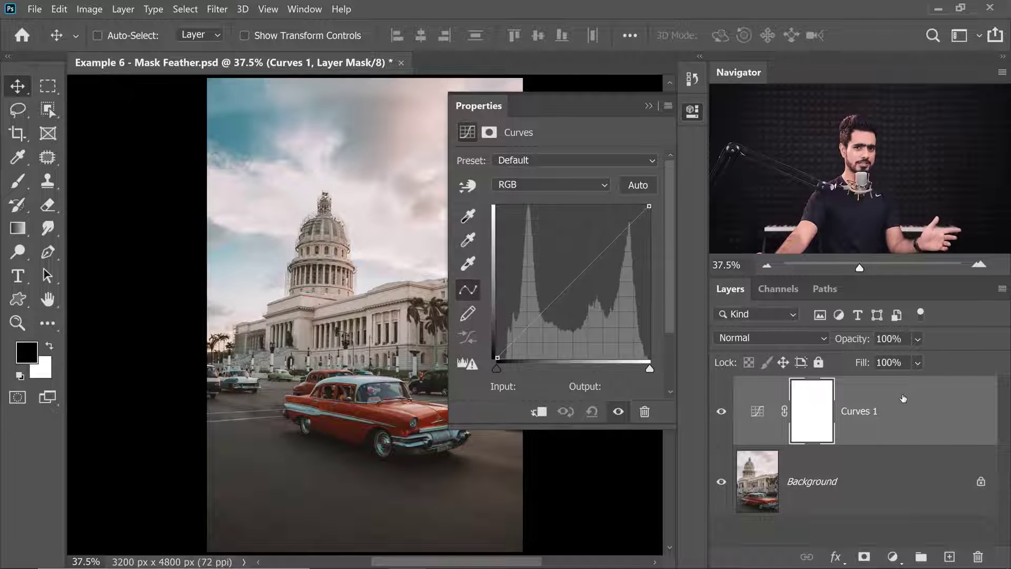
drag(349, 318, 265, 312)
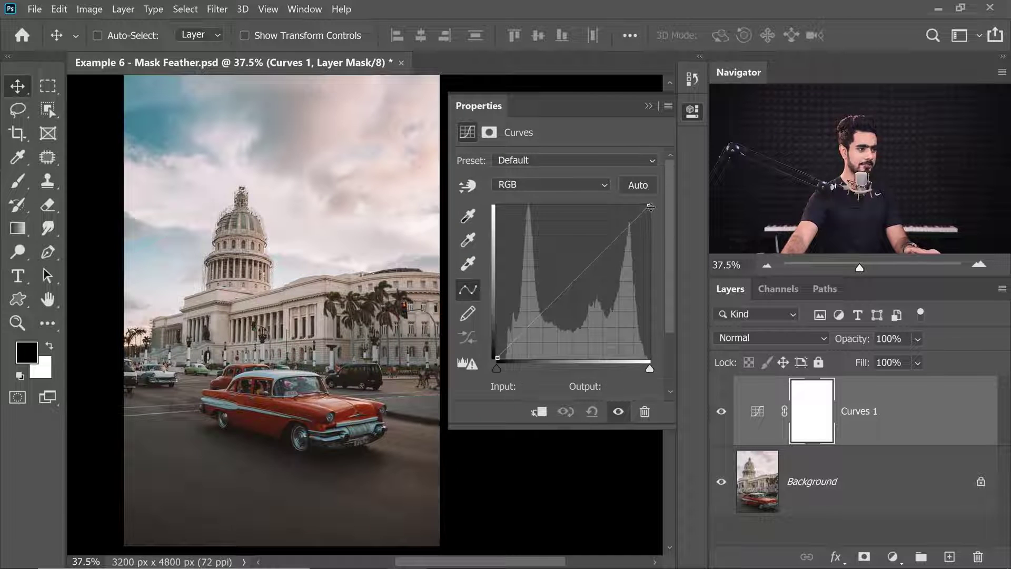
drag(648, 208, 705, 277)
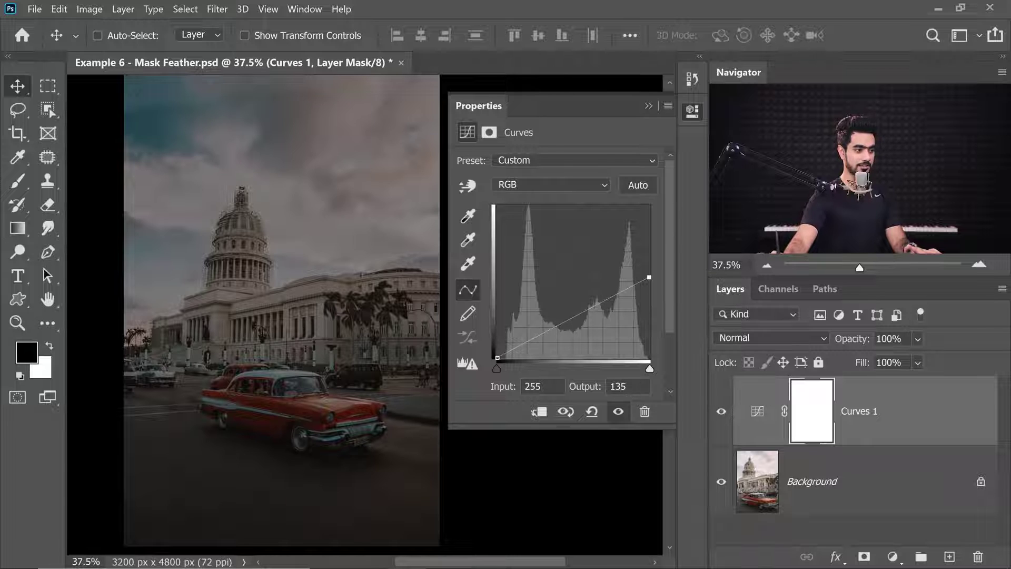
click(648, 107)
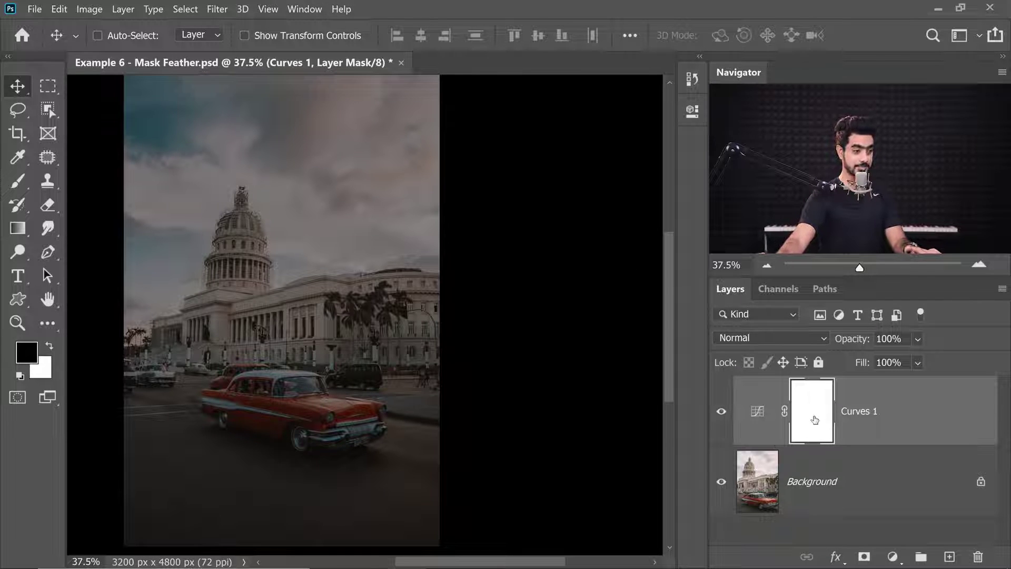
Paint a black circle over the red car on the Curves 1 mask with an enlarged Hard Round brush
click(17, 181)
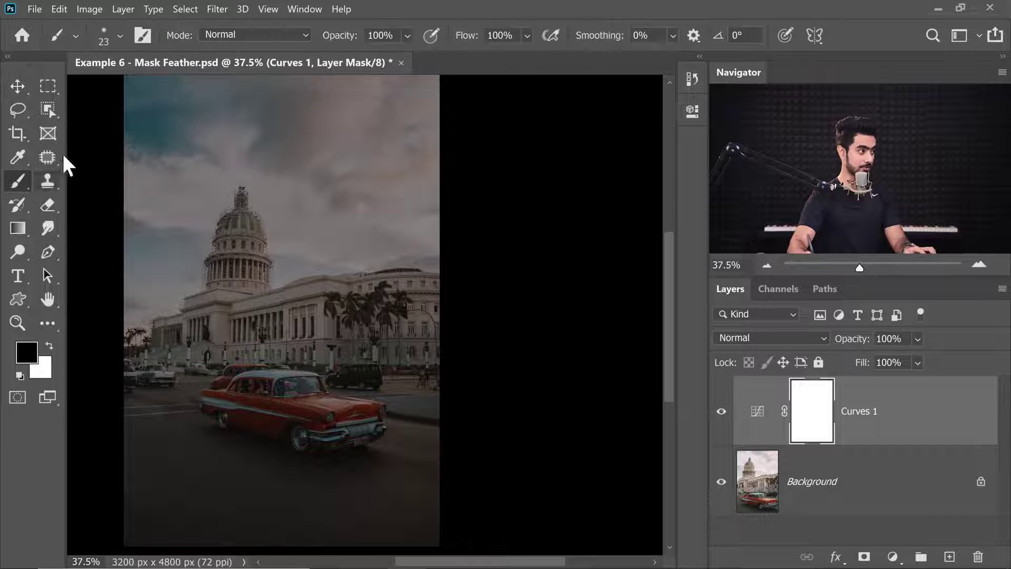
click(120, 36)
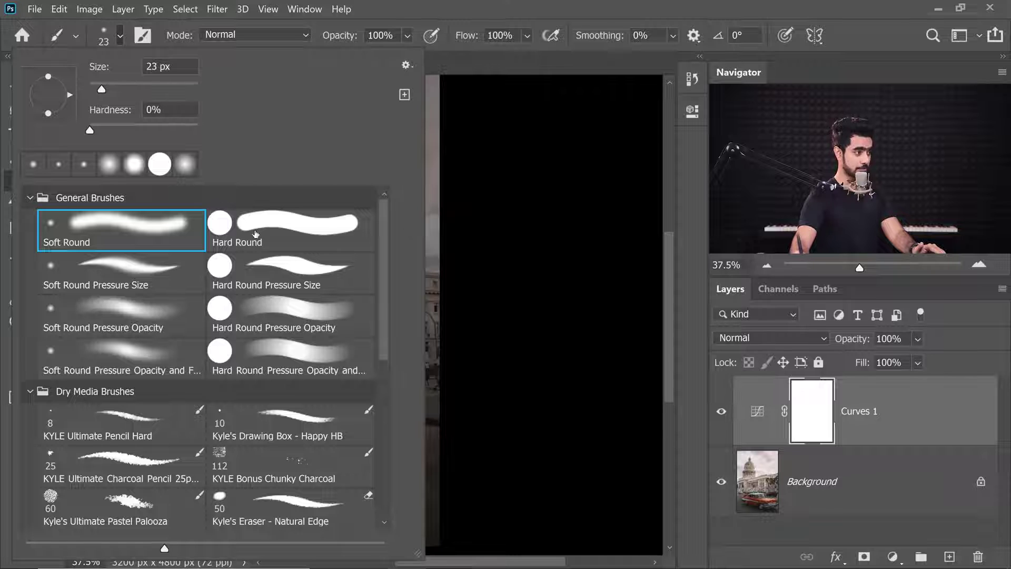
click(254, 233)
click(109, 39)
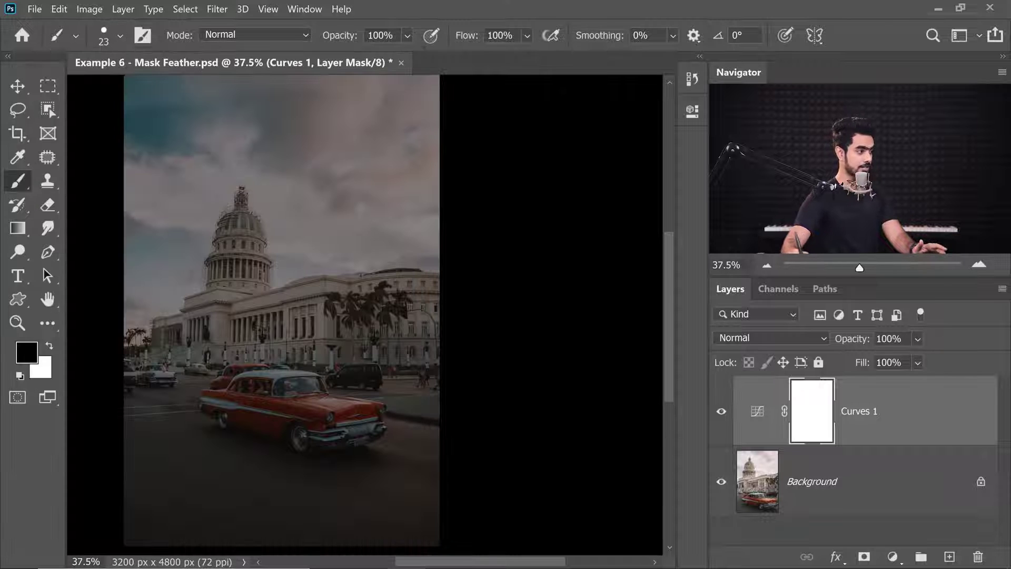
mouse_move(246, 392)
mouse_down()
mouse_move(376, 392)
mouse_move(354, 409)
mouse_up()
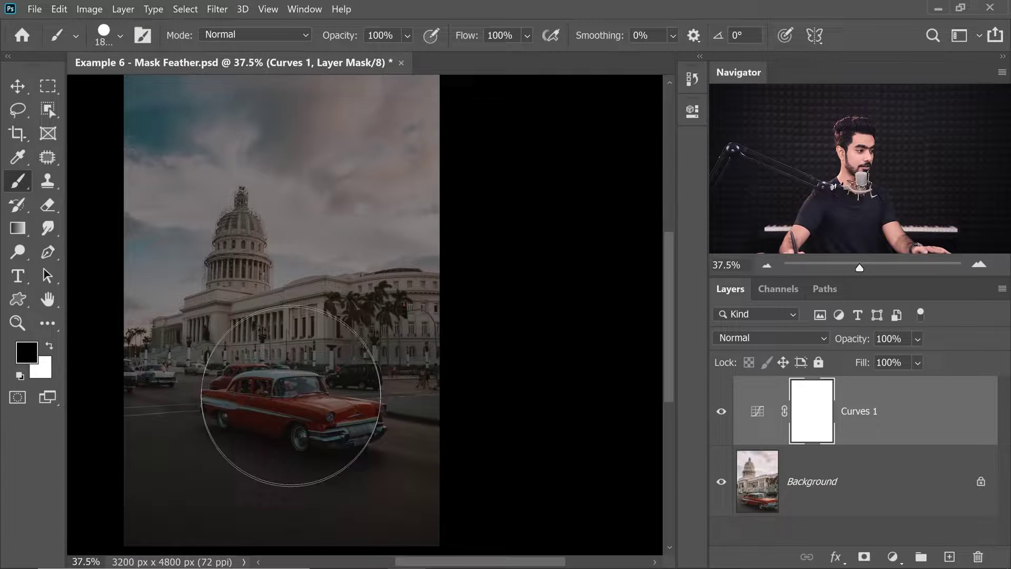
drag(276, 415, 311, 430)
click(292, 411)
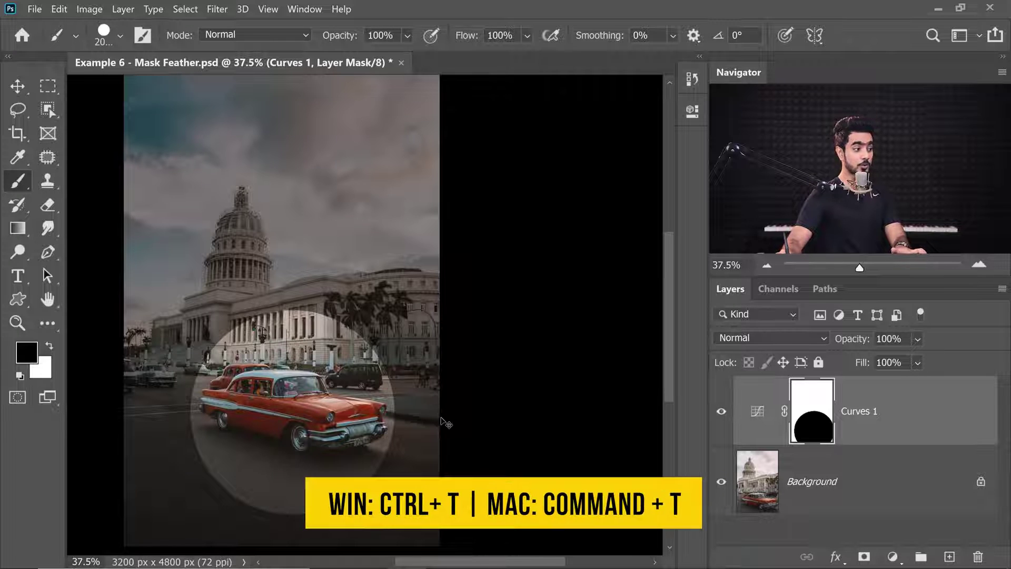
Transform the mask circle into a wide ellipse around the car, at about 139.6% width and 100% height
key(ctrl+t)
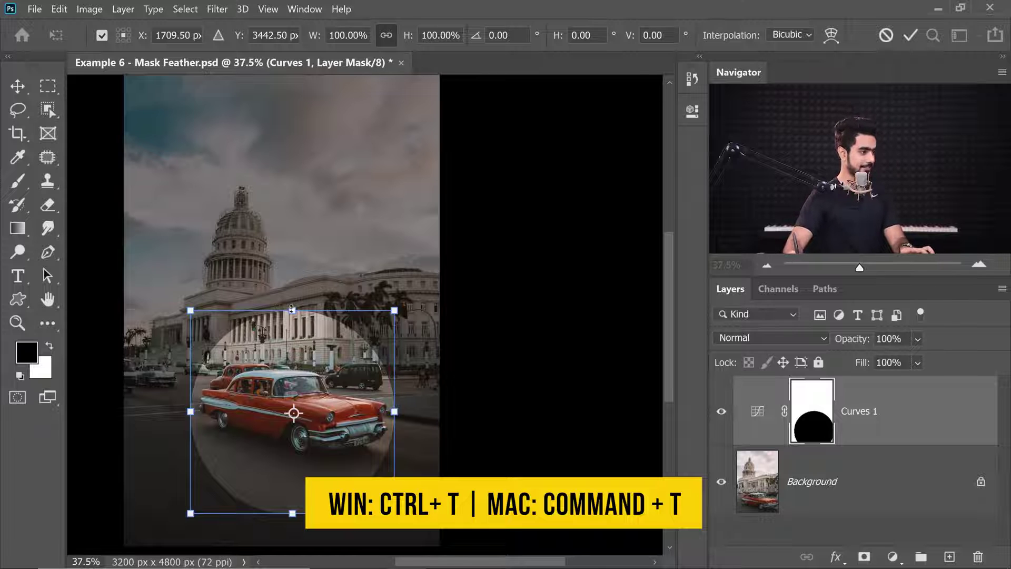
mouse_move(292, 309)
mouse_down()
mouse_move(291, 336)
mouse_move(291, 317)
mouse_up()
drag(395, 415, 426, 419)
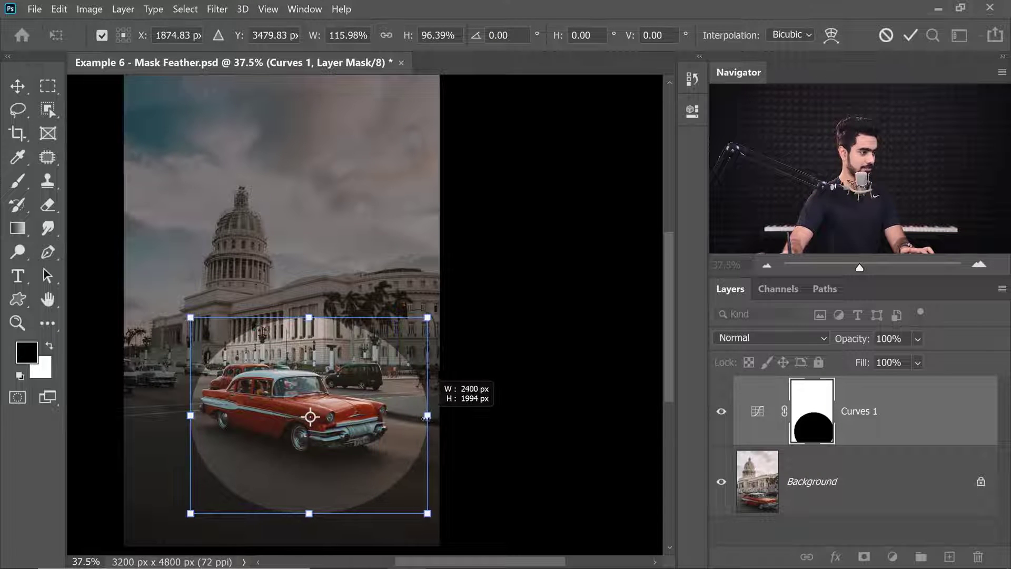
drag(190, 415, 142, 416)
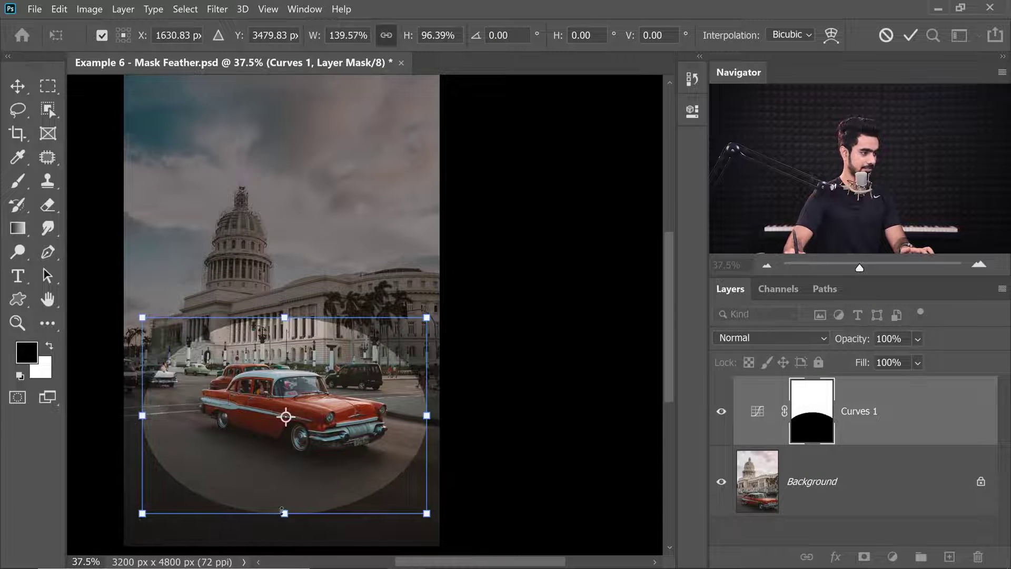
drag(283, 512, 282, 520)
drag(315, 430, 314, 422)
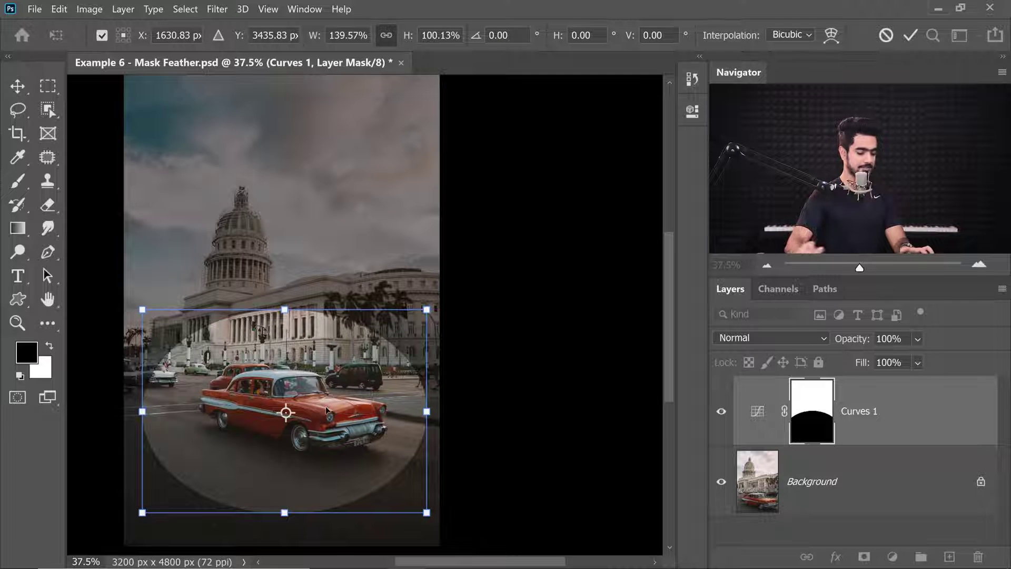
key(Return)
key(b)
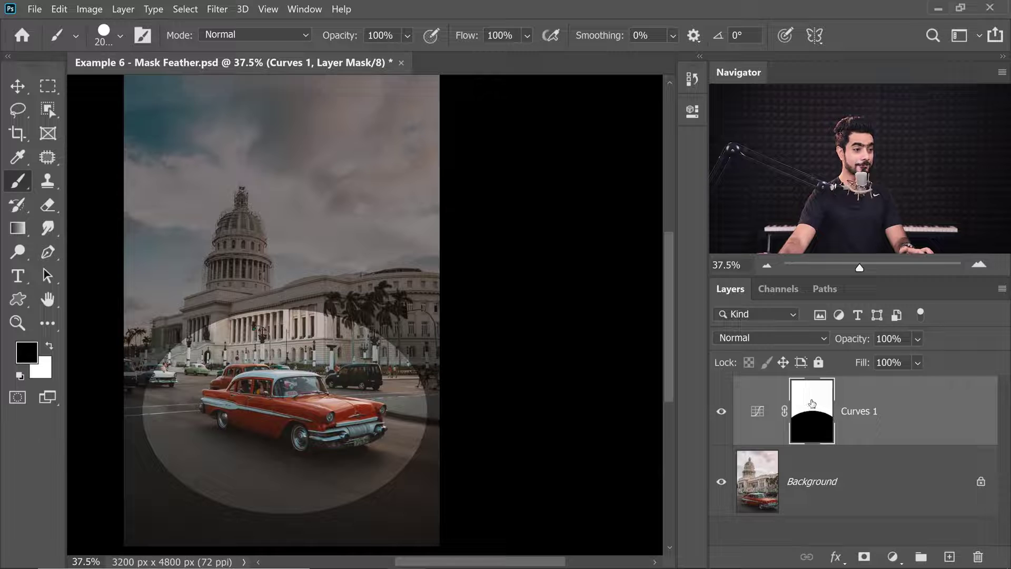
Feather the Curves 1 mask by 380 px and compare the image with and without the adjustment layer
click(691, 111)
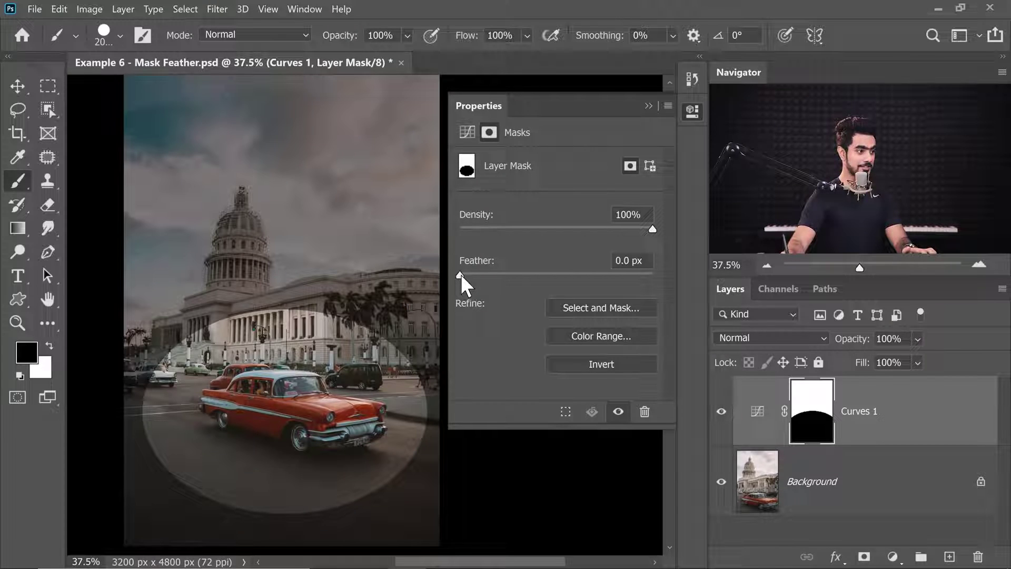
drag(460, 274, 548, 274)
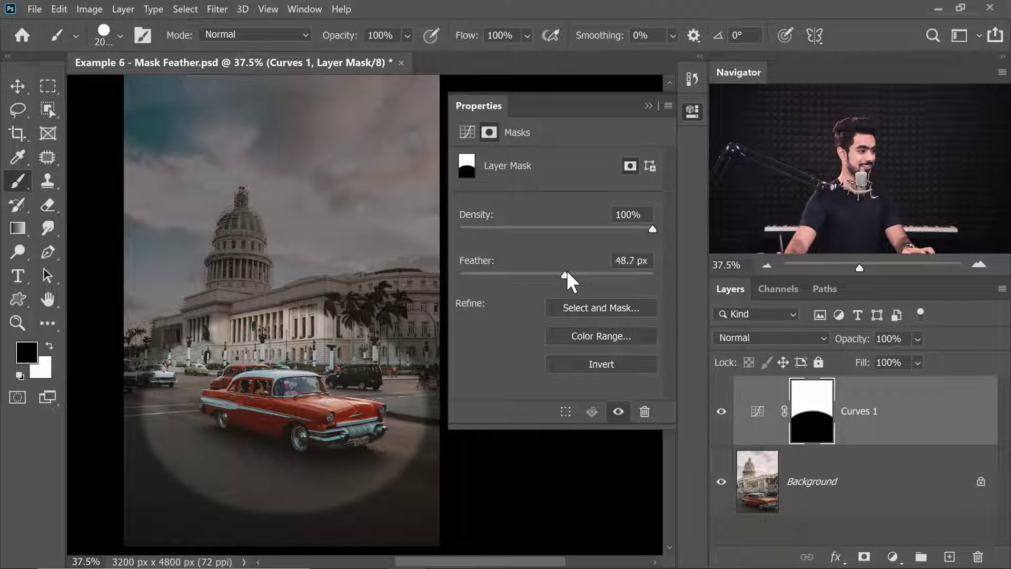
drag(567, 270, 624, 273)
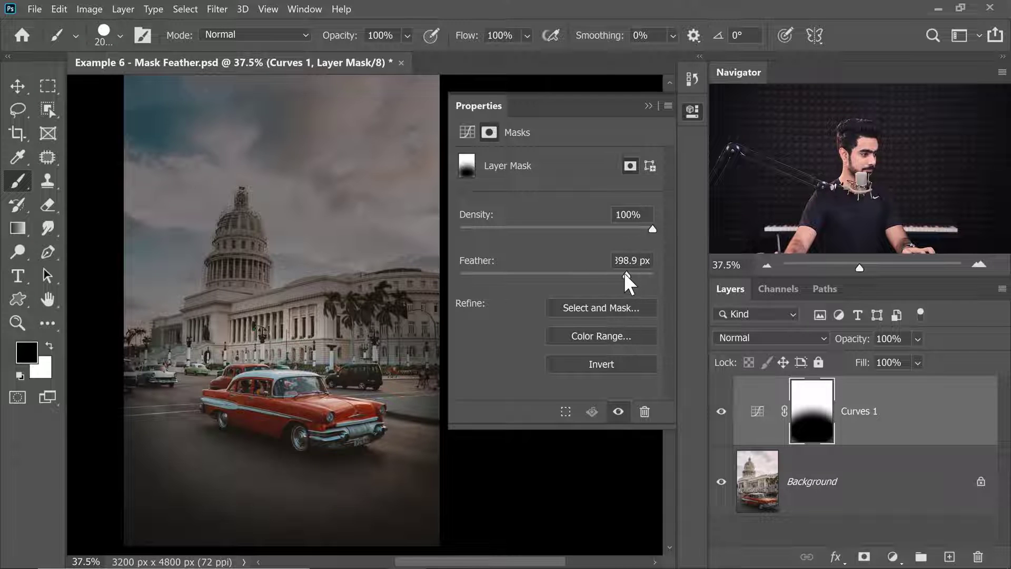
click(615, 260)
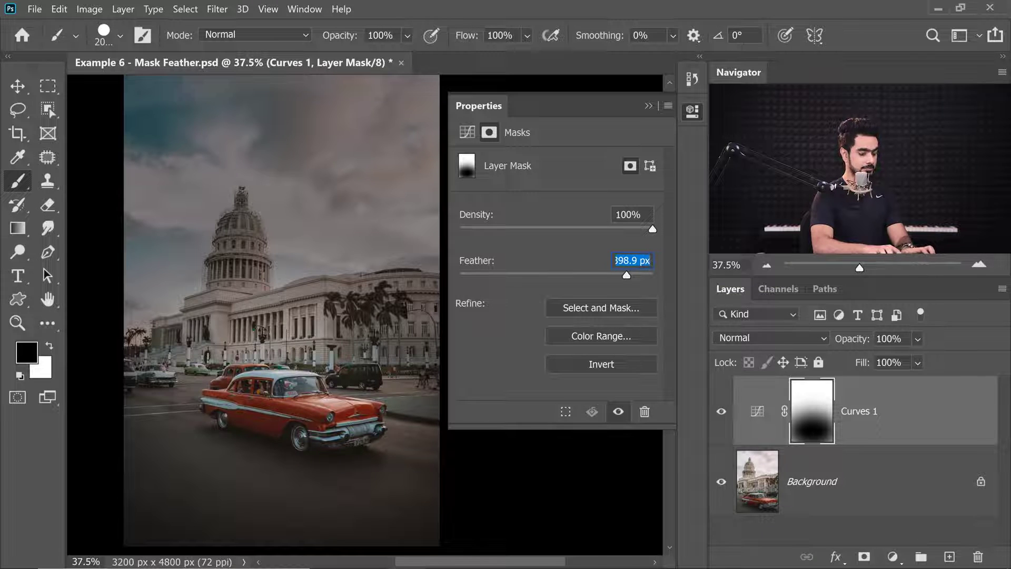
text(380)
key(Return)
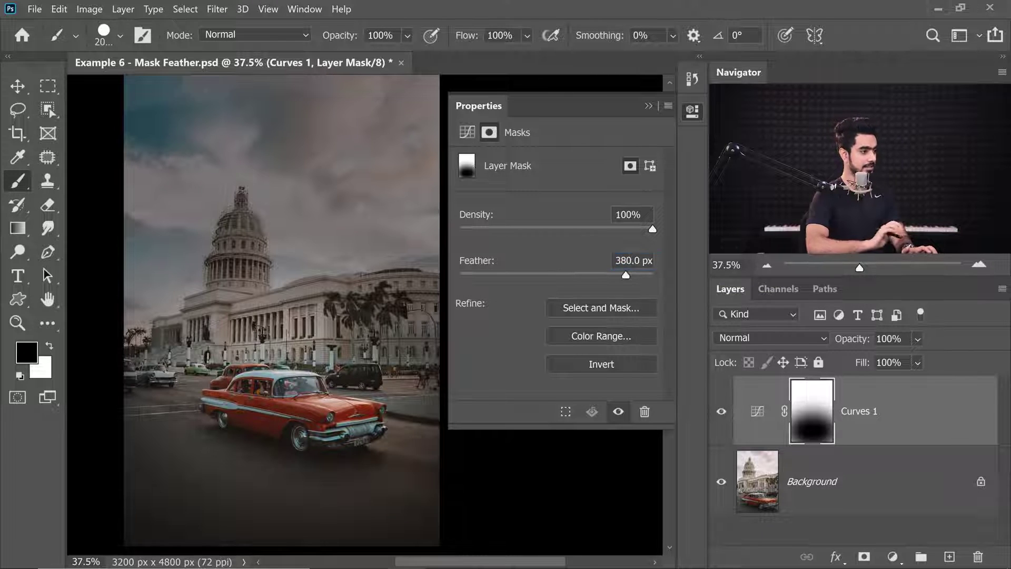
click(649, 106)
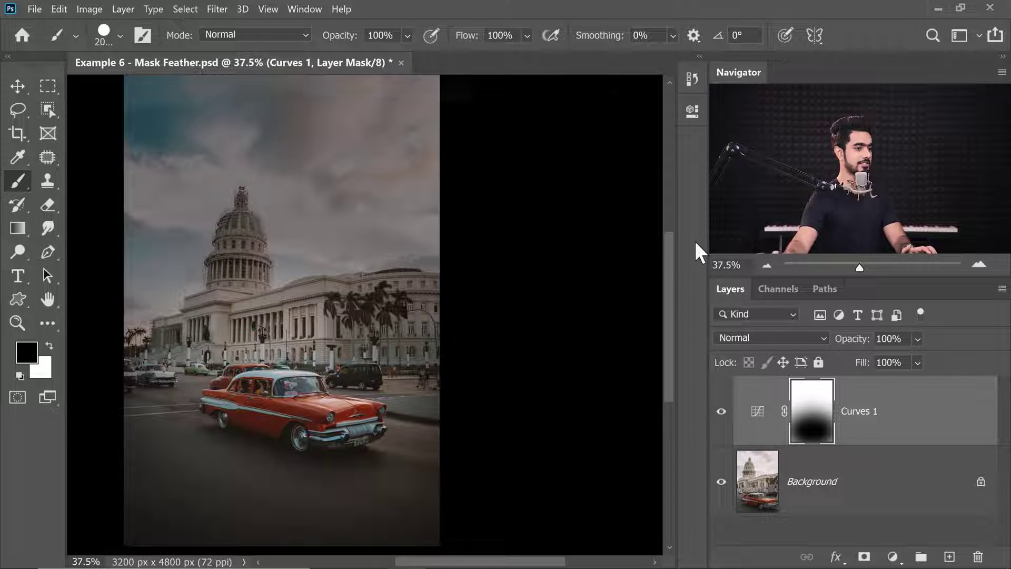
click(720, 419)
click(720, 419)
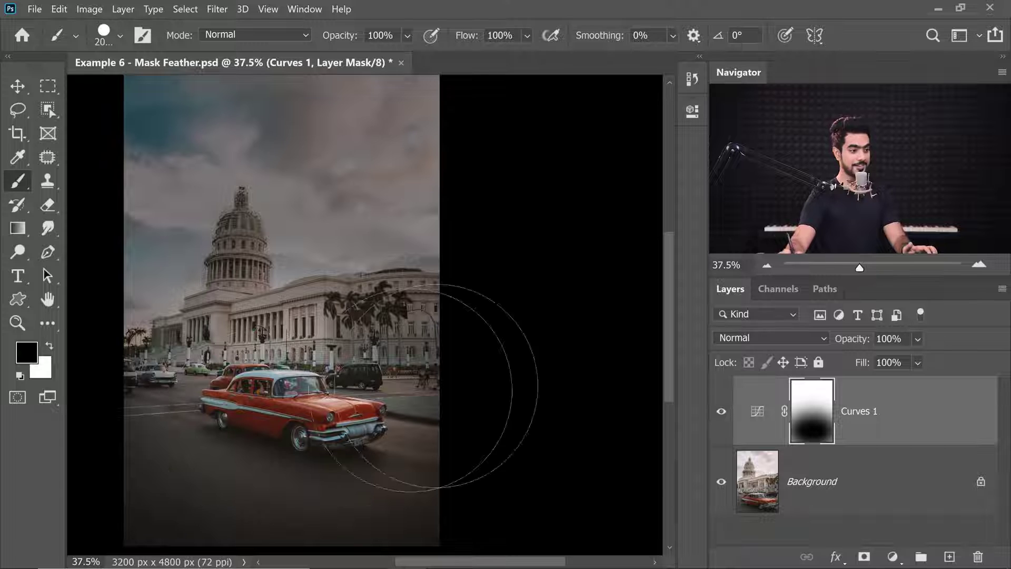
Set the Curves 1 mask's feather to 450 px
double_click(774, 400)
drag(649, 260, 614, 260)
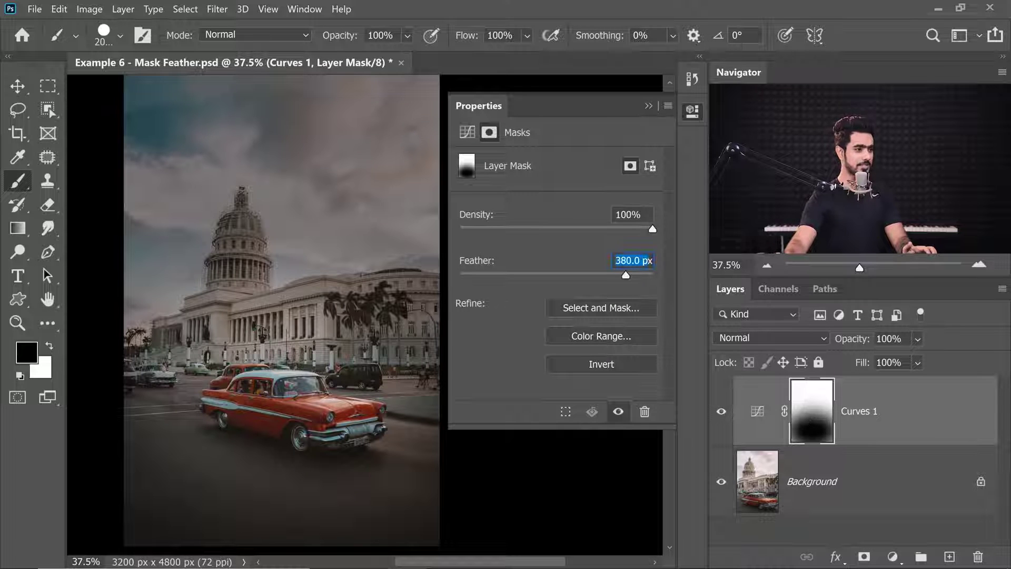
text(450)
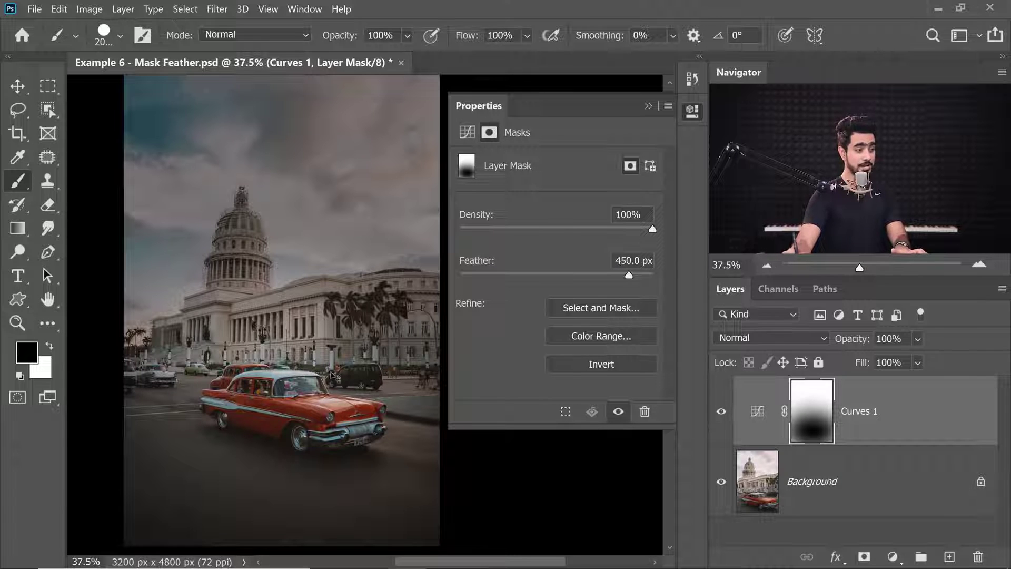
Centre the feathered ellipse of the mask horizontally in the image, reduce its height to 95.5%, and collapse the mask properties
key(ctrl+t)
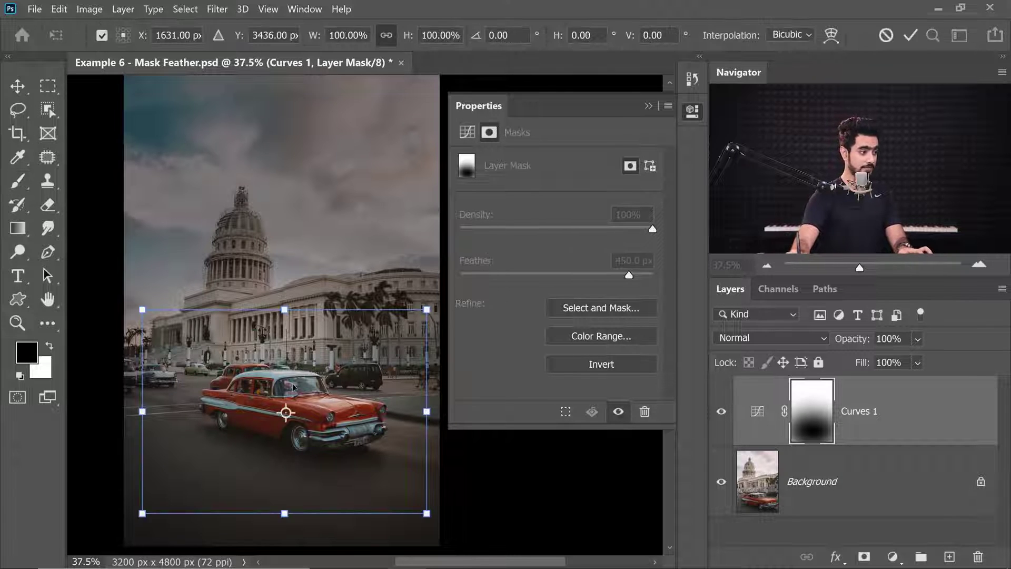
mouse_move(293, 387)
mouse_down()
mouse_move(308, 360)
mouse_move(303, 386)
mouse_move(292, 384)
mouse_up()
mouse_move(281, 309)
mouse_down()
mouse_move(282, 283)
mouse_move(283, 323)
mouse_up()
drag(316, 459, 316, 451)
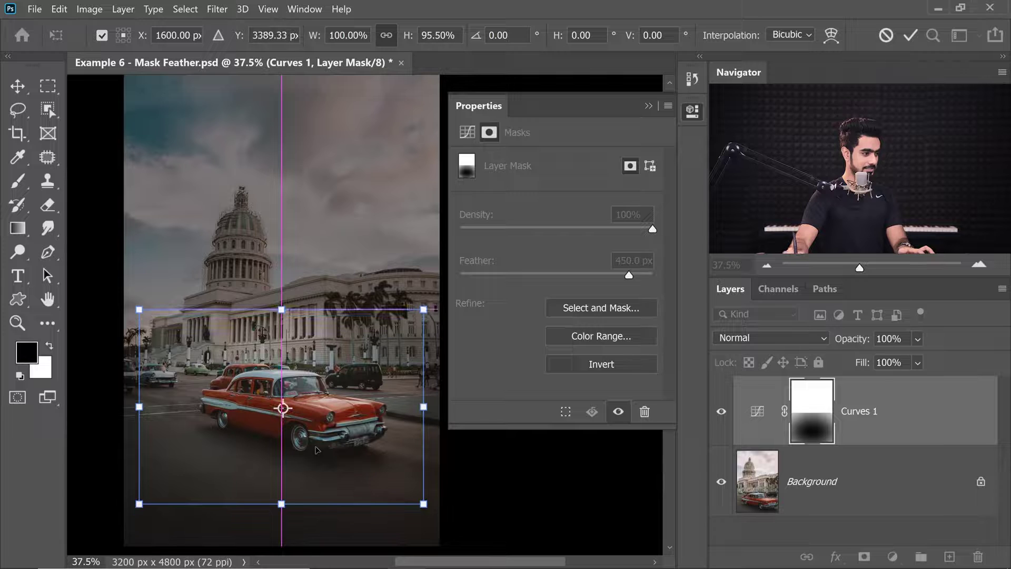
key(Return)
key(b)
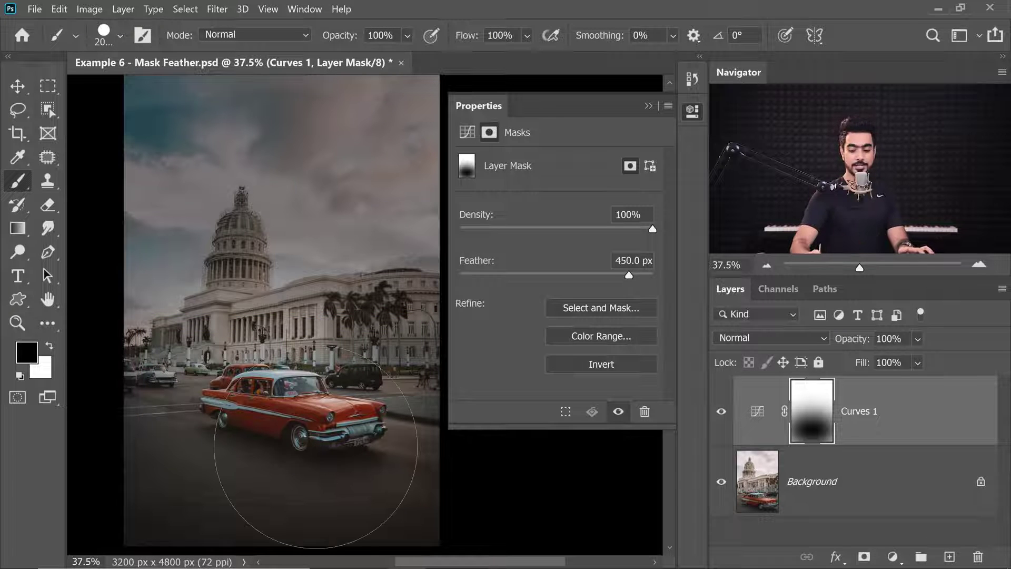
key(ctrl+0)
click(649, 106)
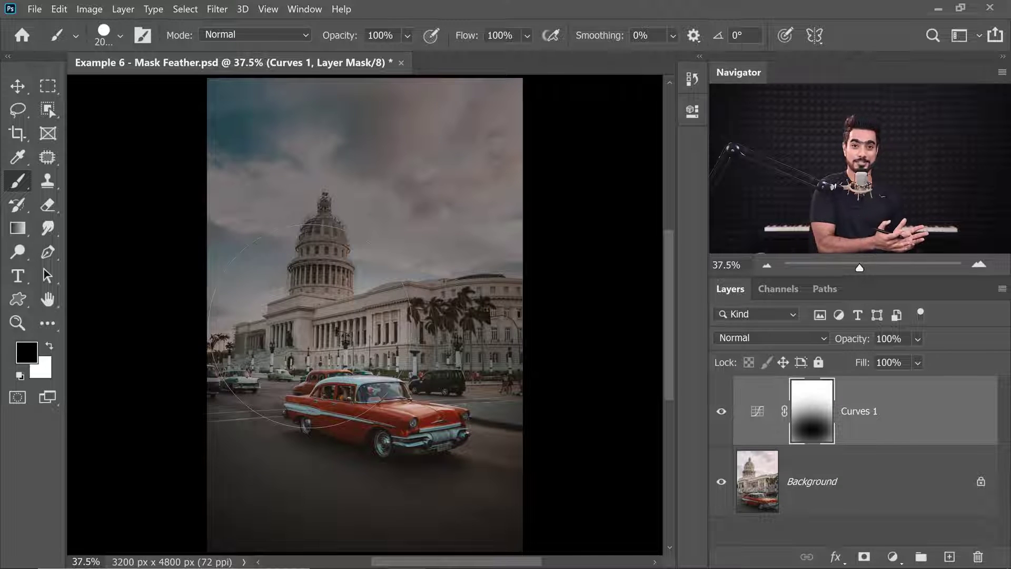
Set Curves 1's Blend If on the underlying layer's highlights to a 77 / 255 split, sparing the bright sky
double_click(941, 417)
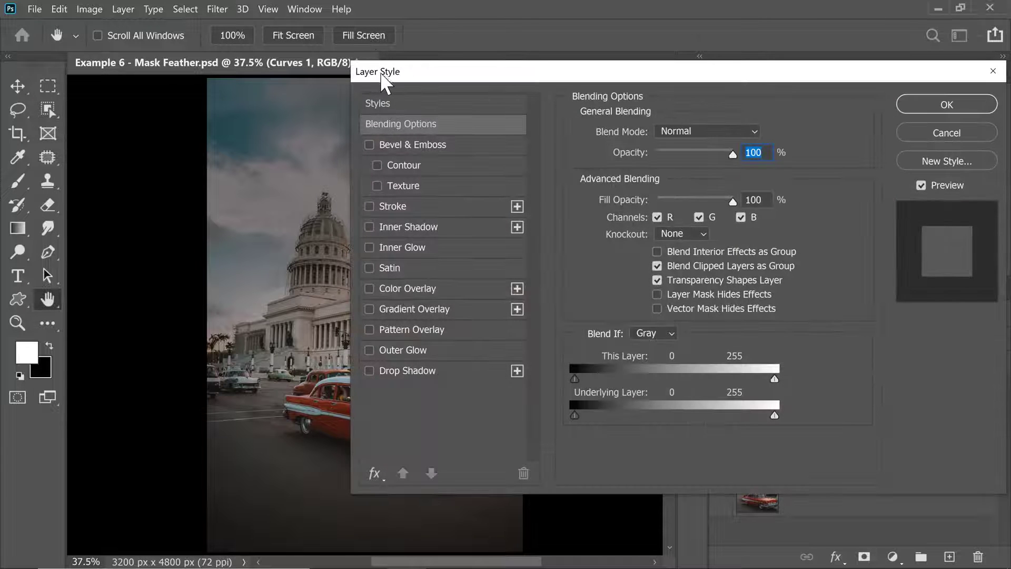
drag(381, 74, 498, 82)
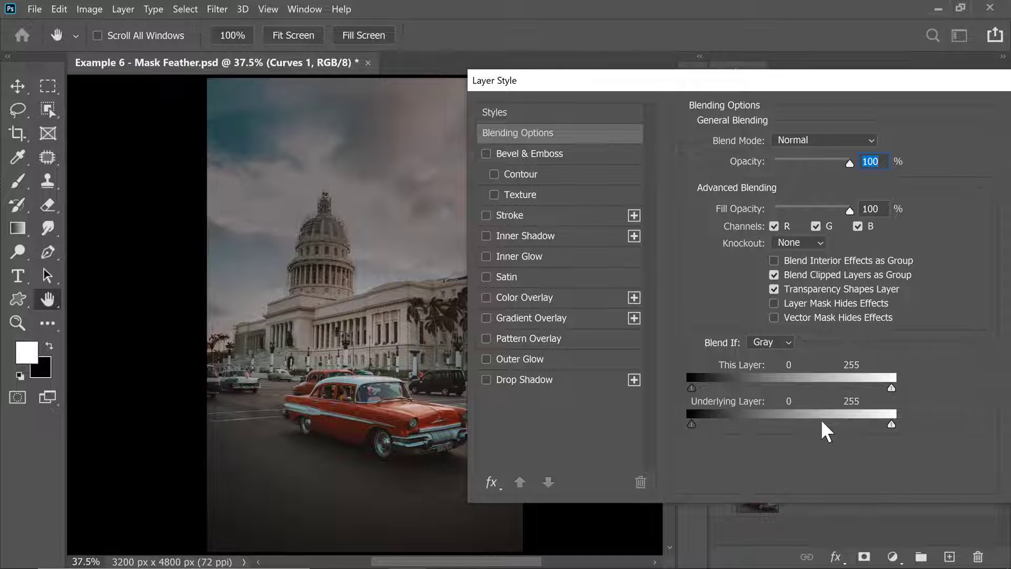
mouse_move(890, 424)
mouse_down()
mouse_move(815, 434)
mouse_move(808, 425)
mouse_move(894, 425)
mouse_up()
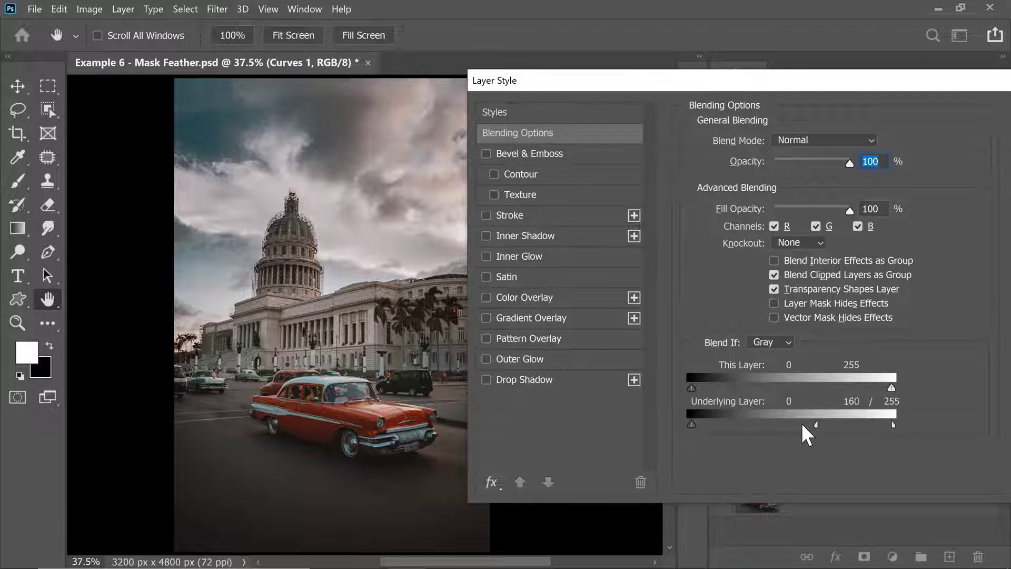
drag(801, 422, 750, 435)
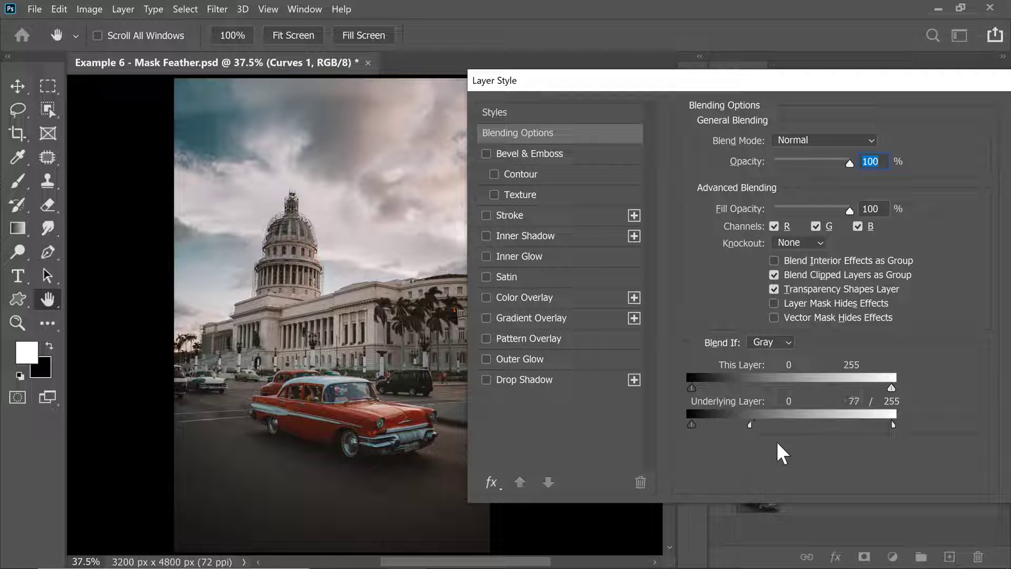
drag(744, 105, 567, 103)
click(842, 141)
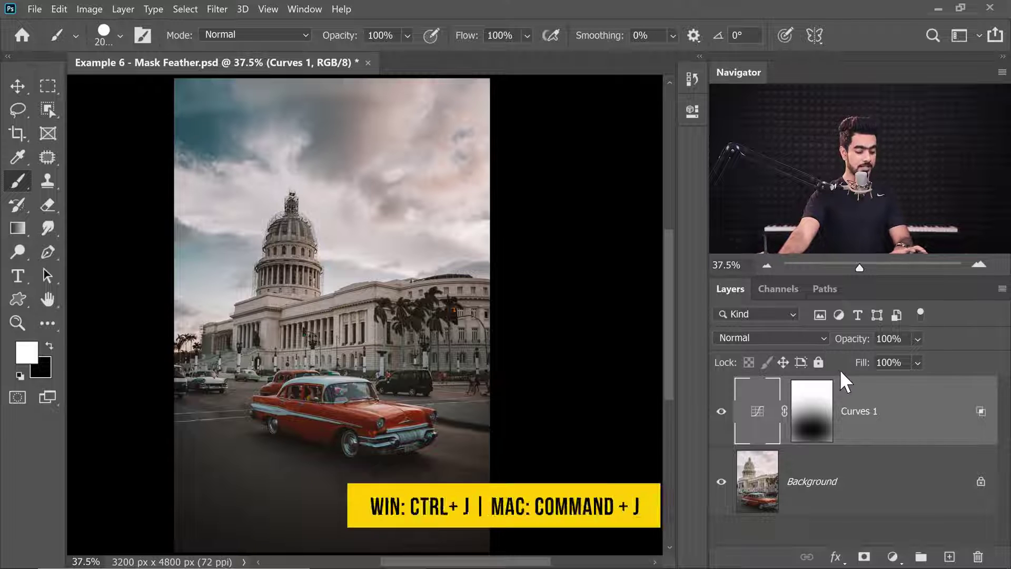
Duplicate the Curves 1 adjustment layer and invert the duplicate's mask
key(ctrl+j)
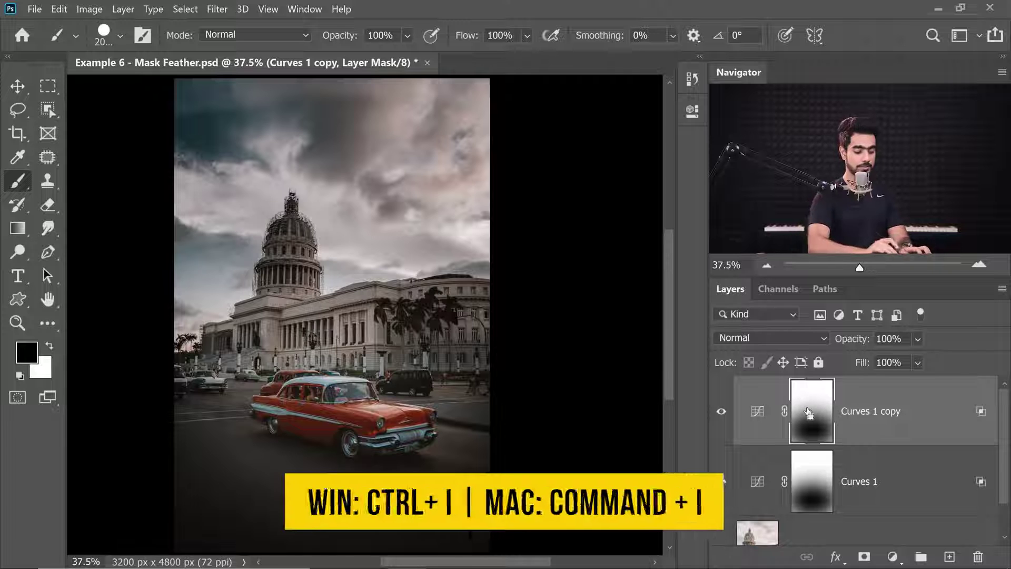
key(ctrl+i)
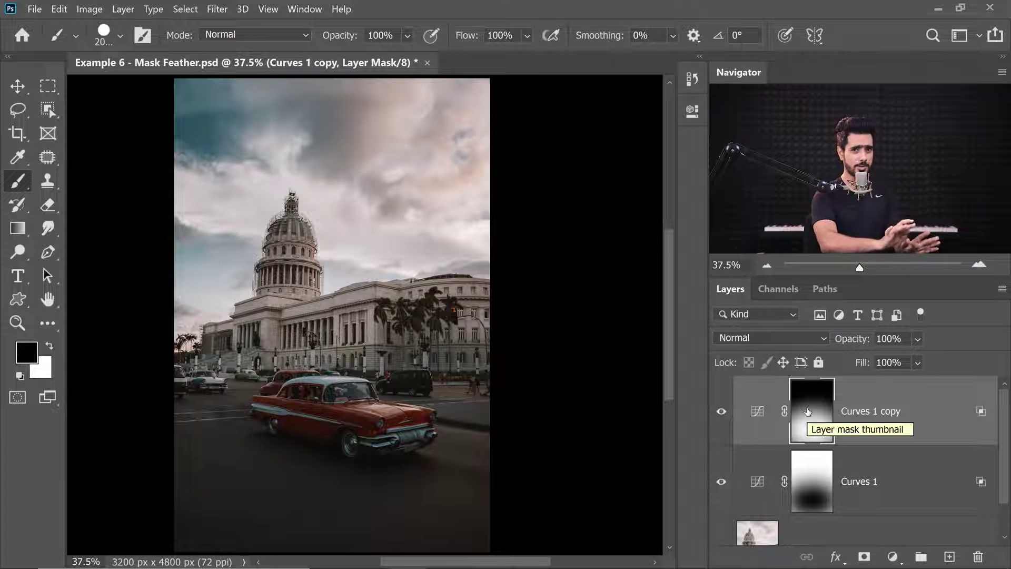
Remove the underlying-layer highlight split from the Blend If settings of Curves 1 copy by rejoining it at 255
double_click(961, 414)
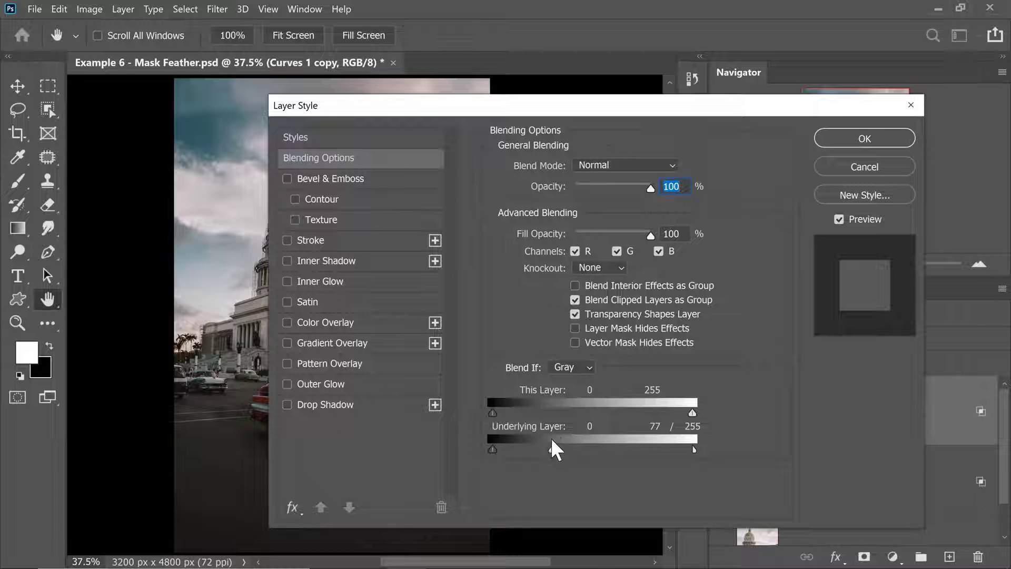
drag(552, 450, 692, 447)
click(844, 139)
key(b)
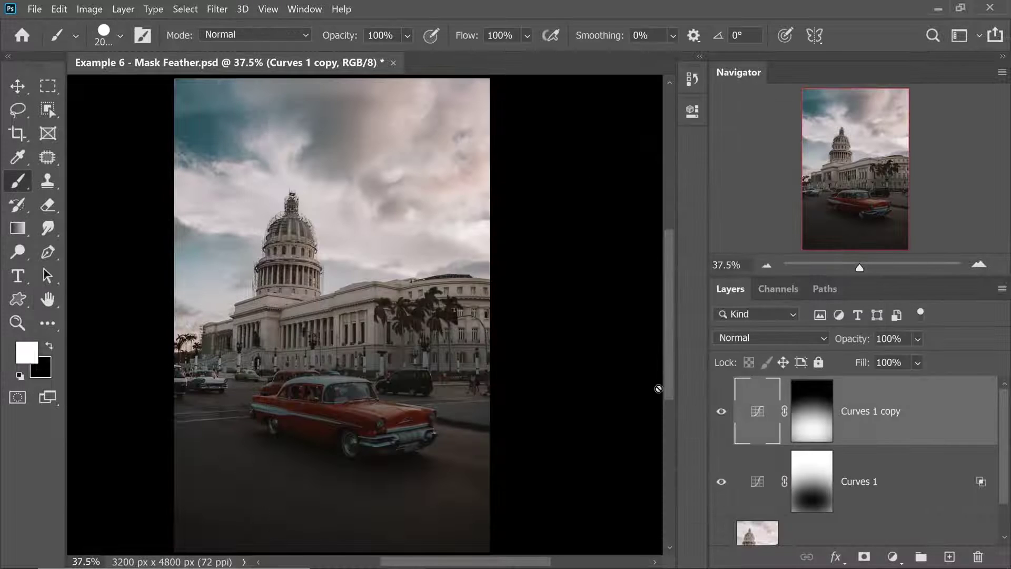
Split Curves 1 copy's underlying-layer Blend If highlights to 179 / 255 and clear that layer's style
double_click(923, 421)
drag(685, 450, 618, 450)
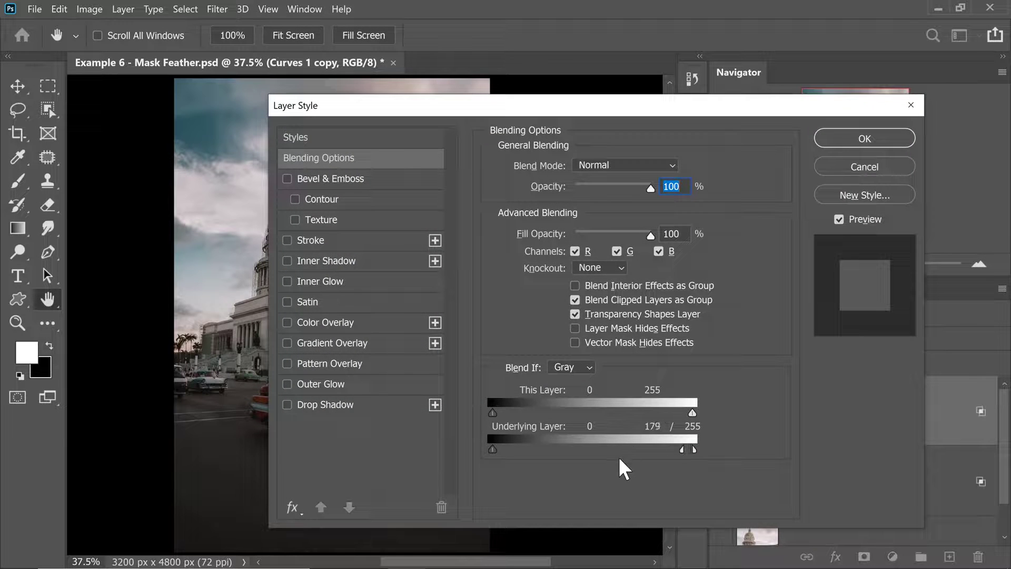
click(864, 139)
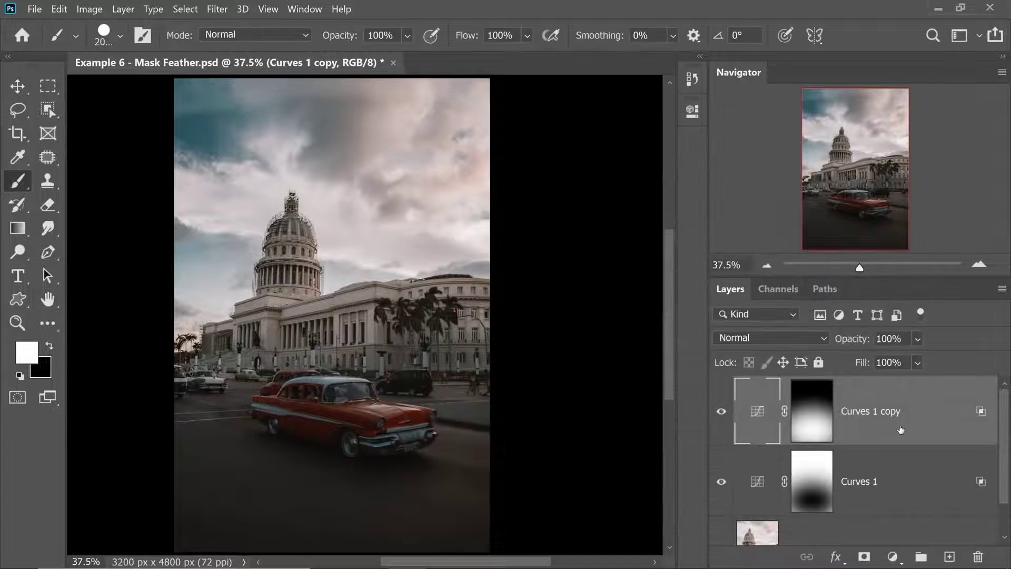
right_click(936, 423)
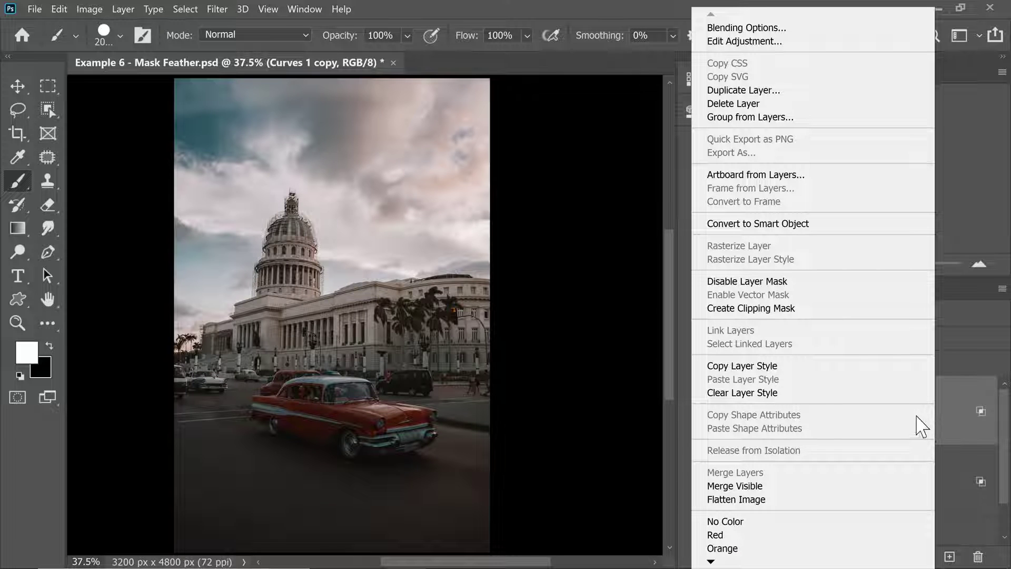
click(794, 394)
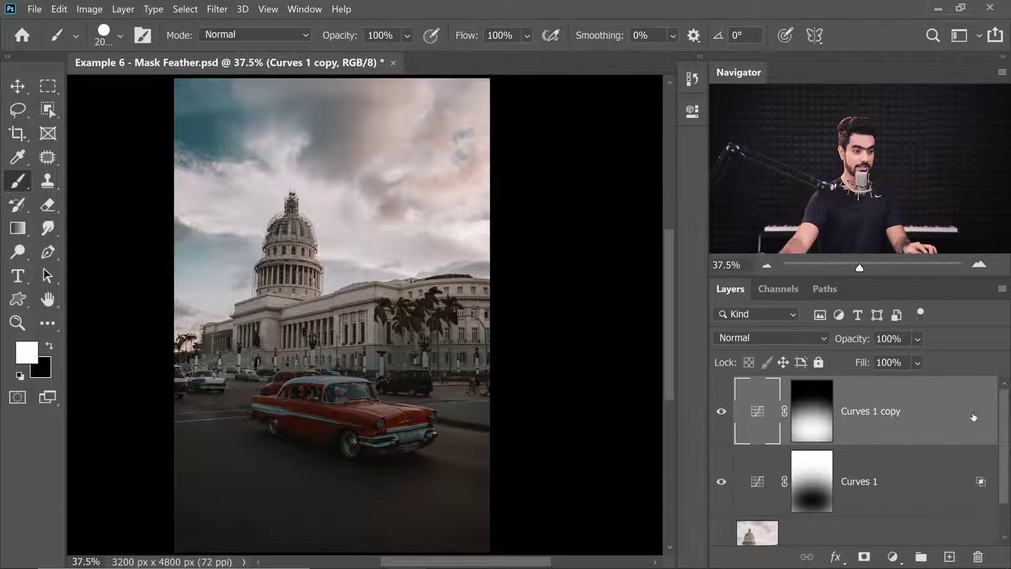
Brighten the car with Curves 1 copy: white point output 255, midtone point 136 to 180, shadow point 54 to 59
double_click(756, 414)
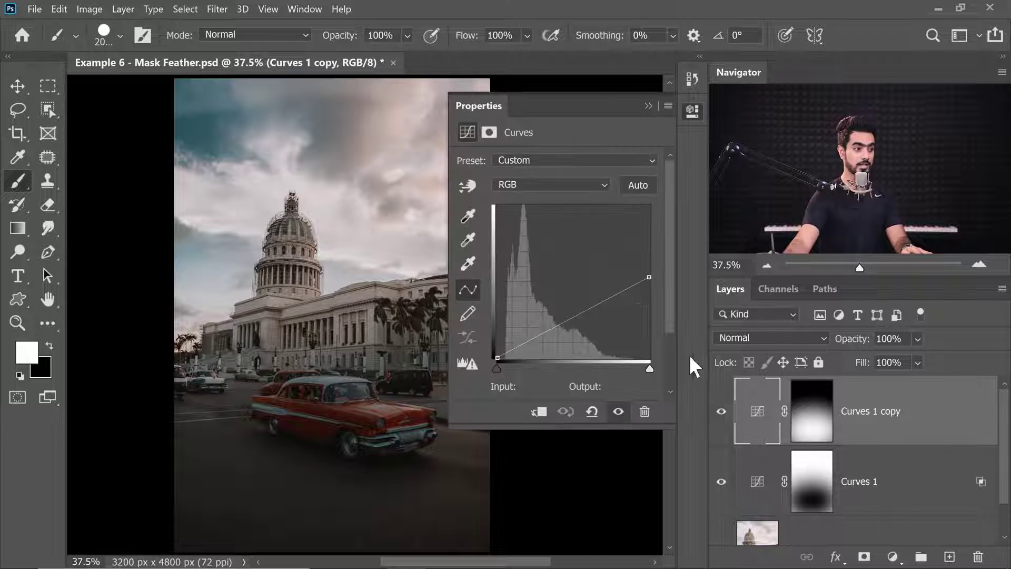
mouse_move(649, 207)
mouse_down()
mouse_move(648, 225)
mouse_move(649, 206)
mouse_up()
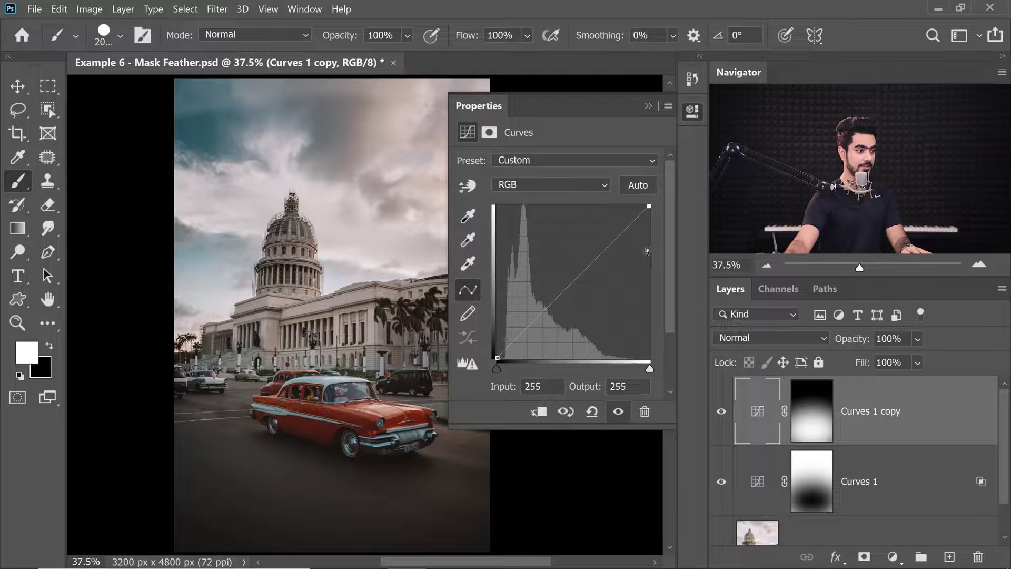
drag(571, 280, 578, 250)
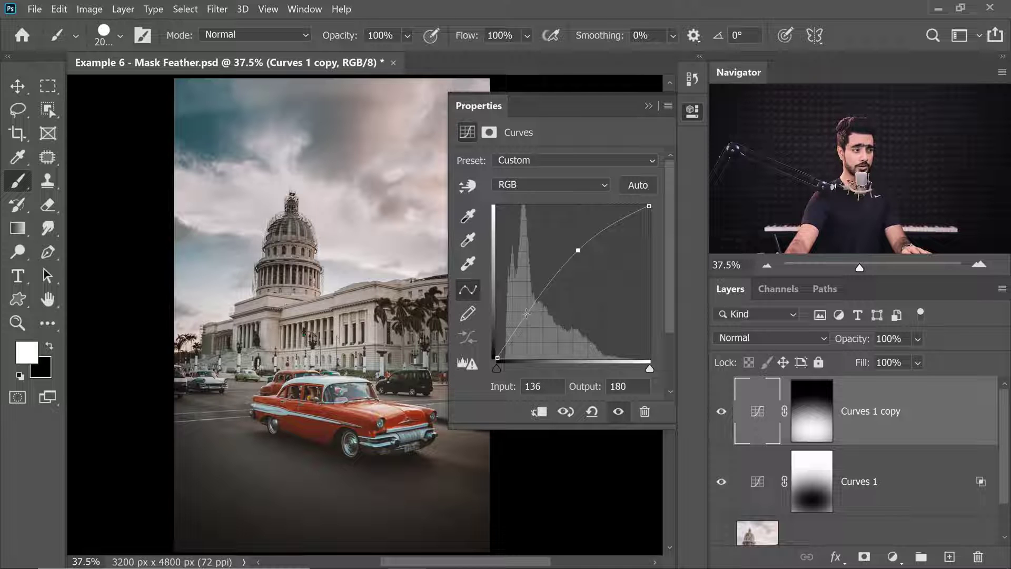
drag(527, 312, 527, 316)
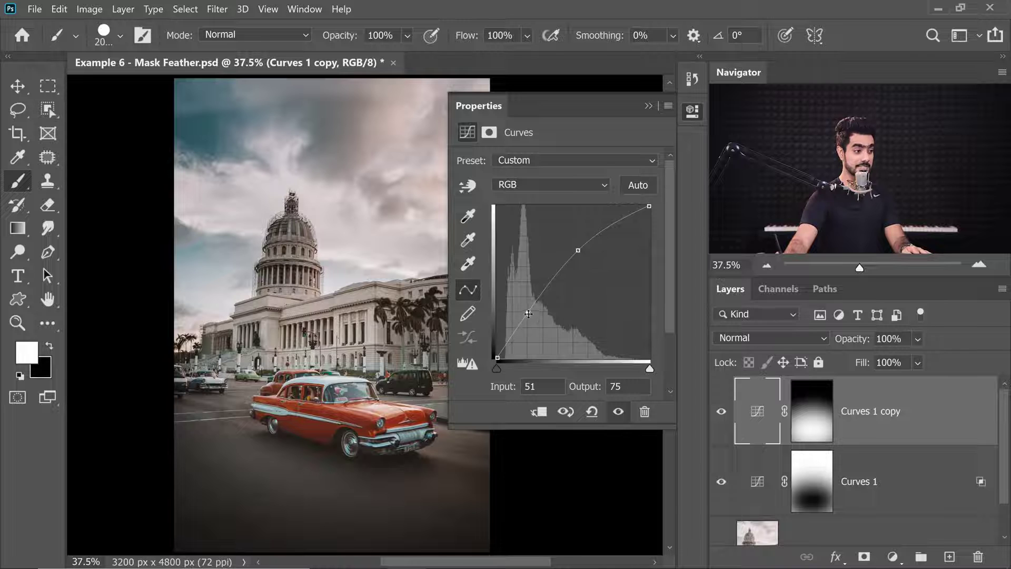
drag(528, 313, 530, 323)
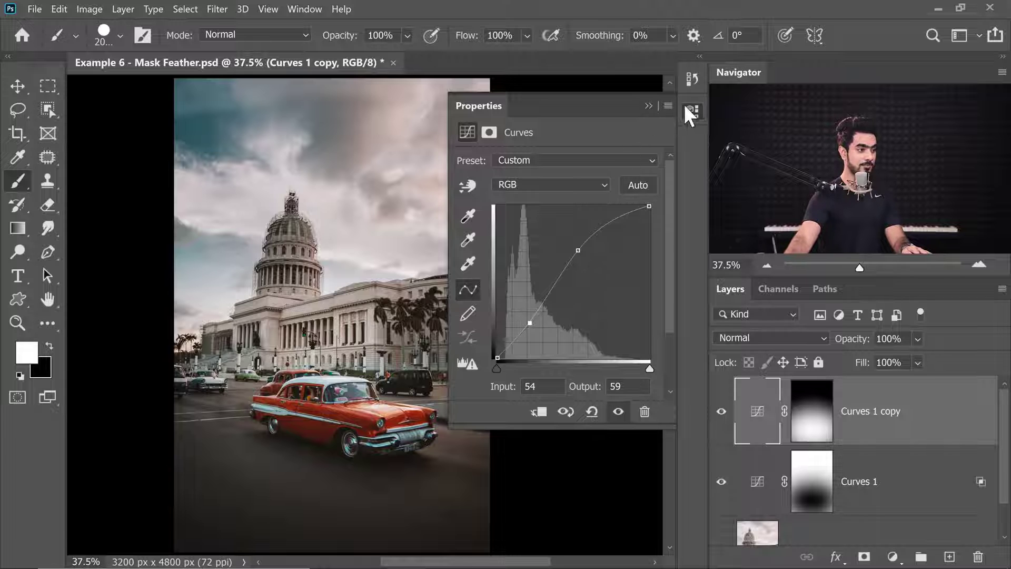
click(648, 106)
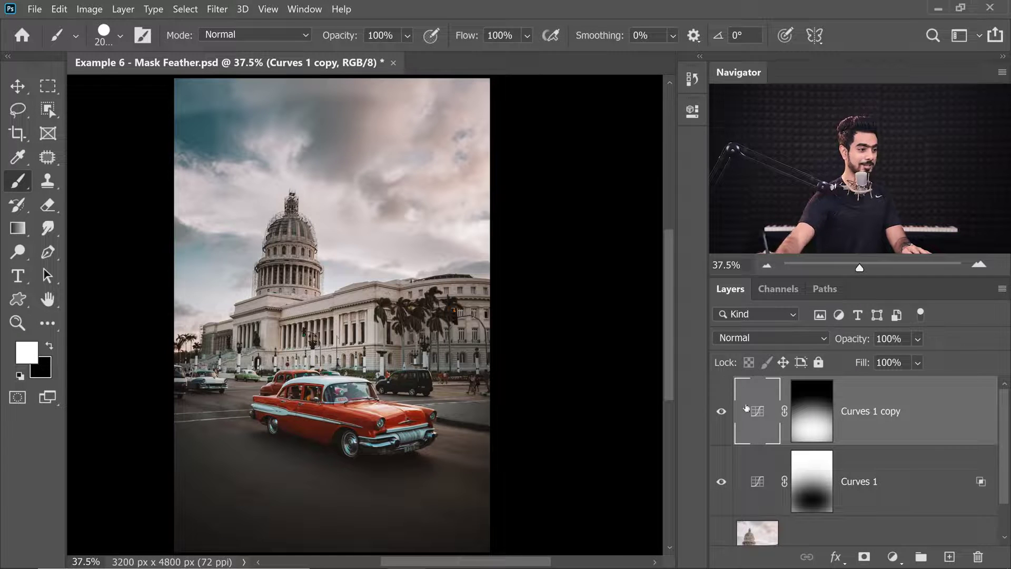
Compare the image with and without Curves 1 copy, and against the Background layer alone
click(720, 413)
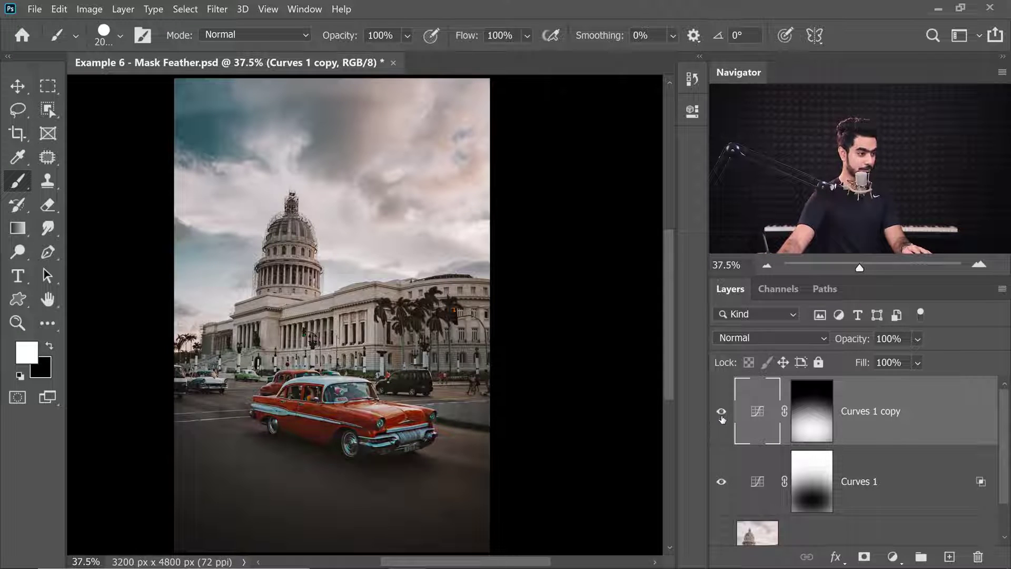
click(721, 413)
drag(1005, 437, 1000, 493)
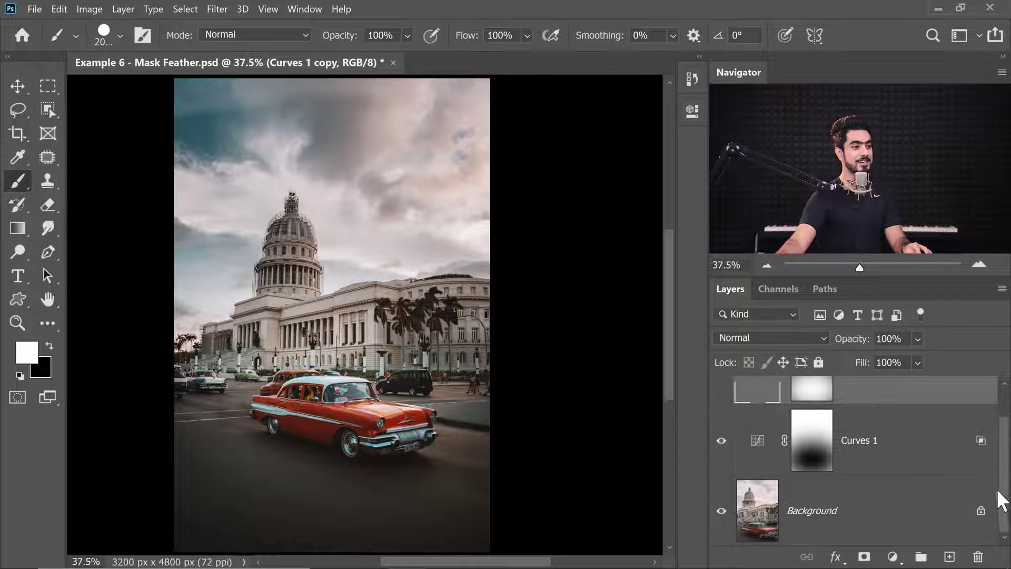
alt+click(720, 514)
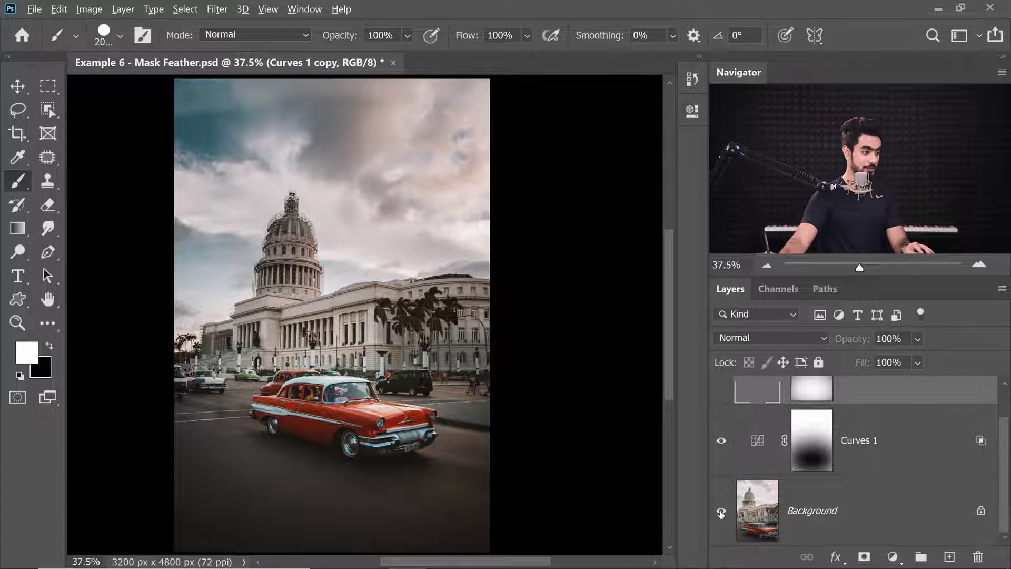
alt+click(719, 515)
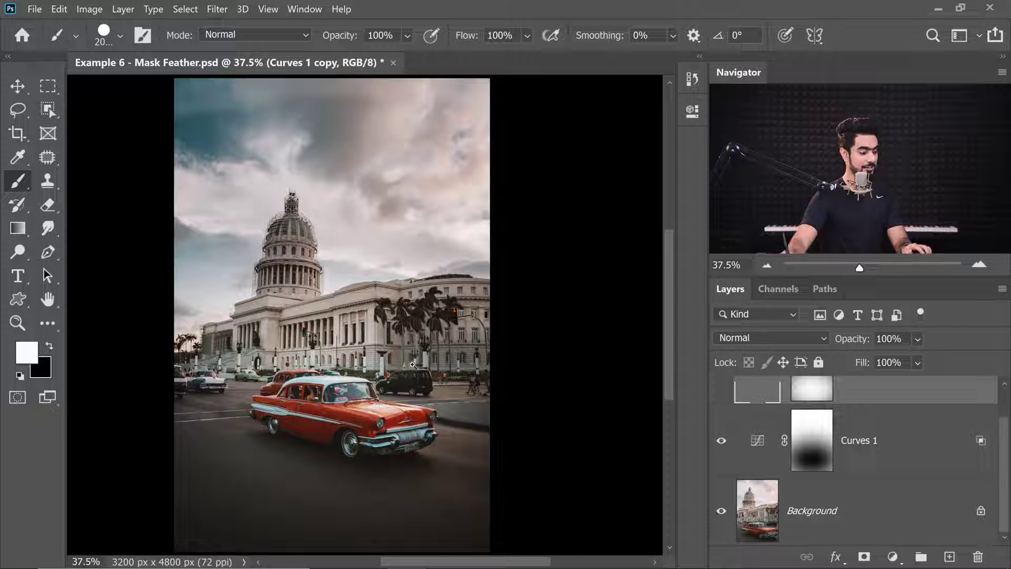
drag(428, 341, 381, 339)
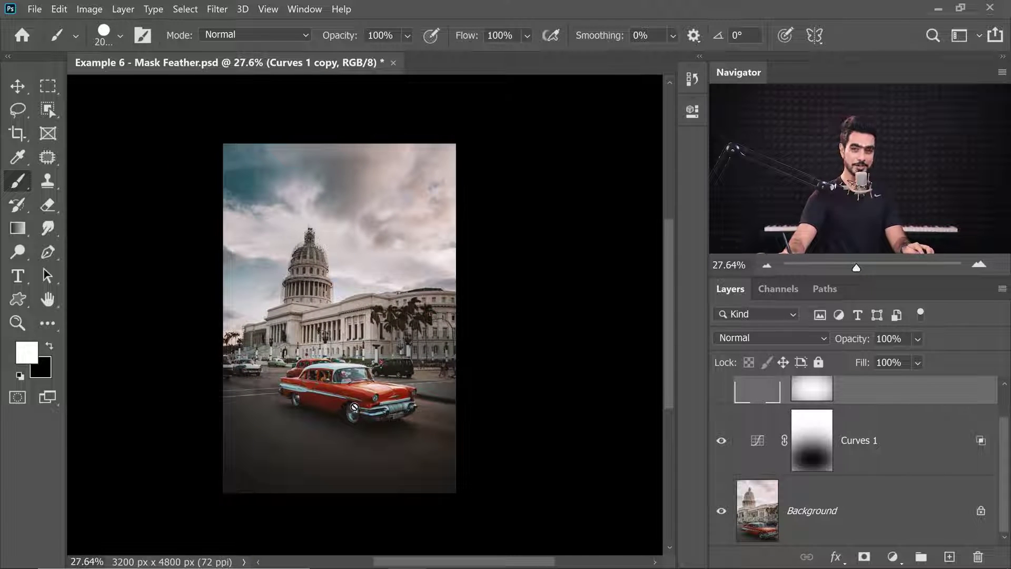
alt+click(722, 511)
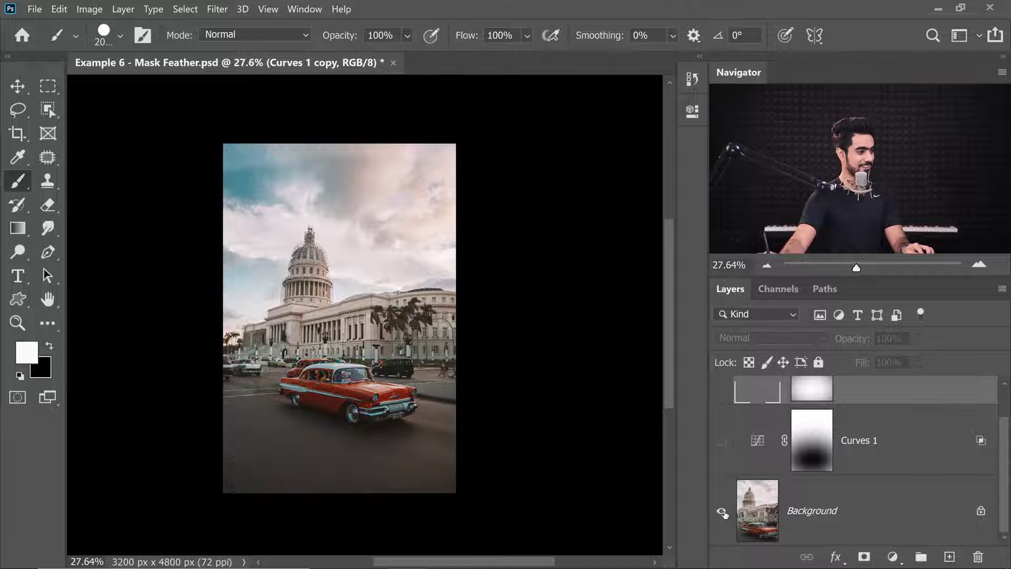
alt+click(722, 511)
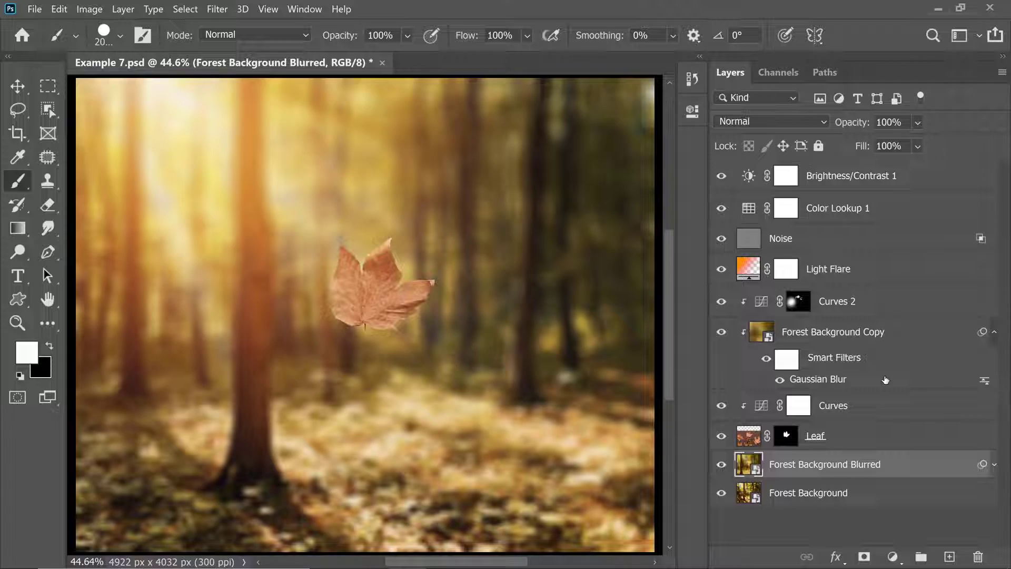
In Example 7.psd, isolate the Forest Background layer and reveal the layers above it one by one up to the colour adjustments
alt+click(721, 494)
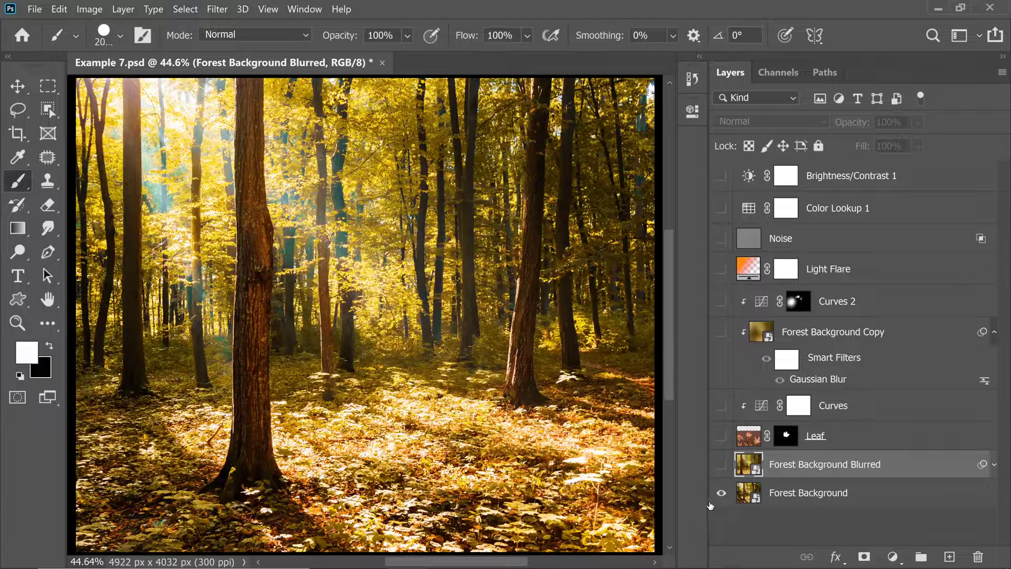
click(721, 464)
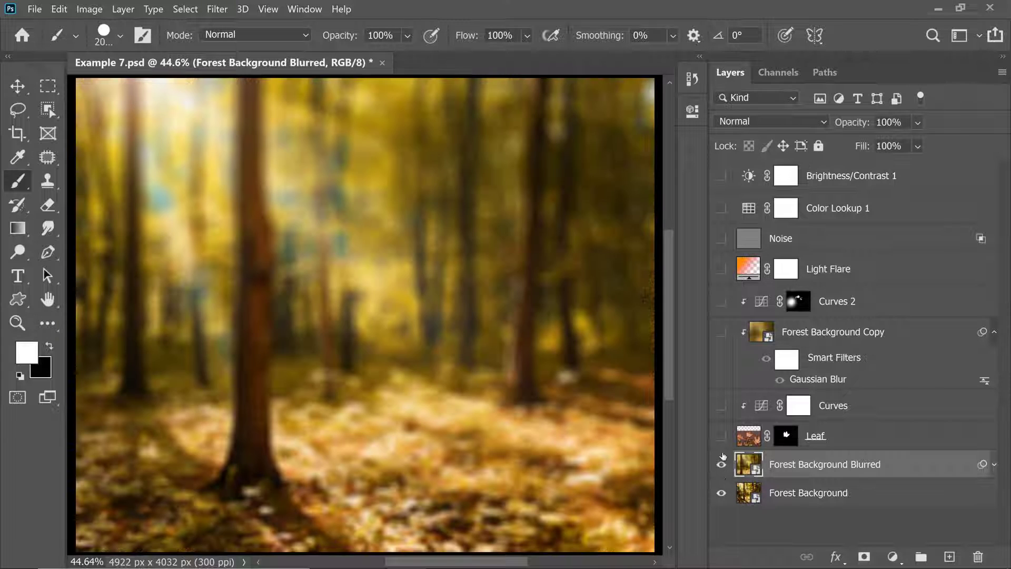
click(721, 436)
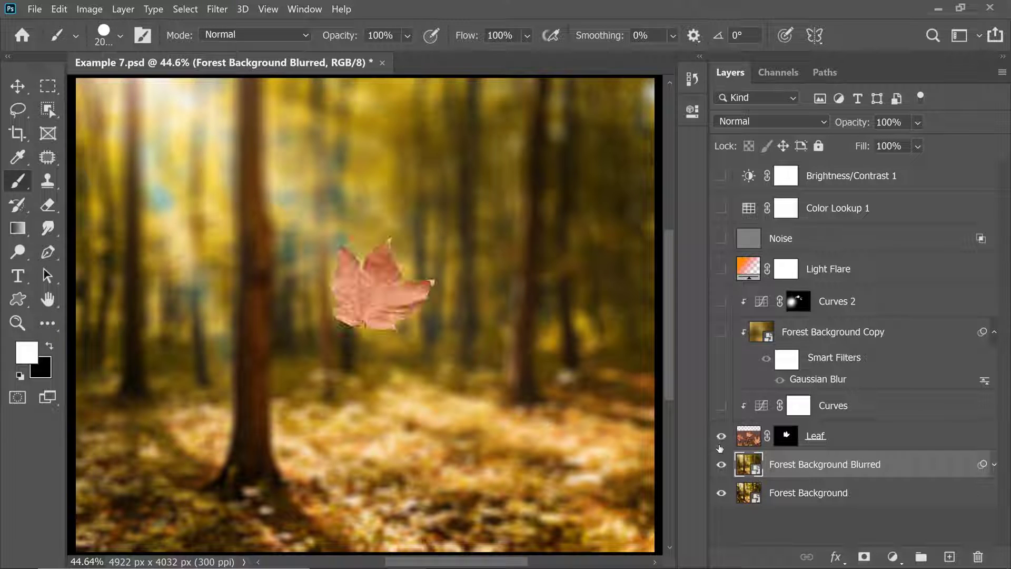
click(721, 405)
click(722, 332)
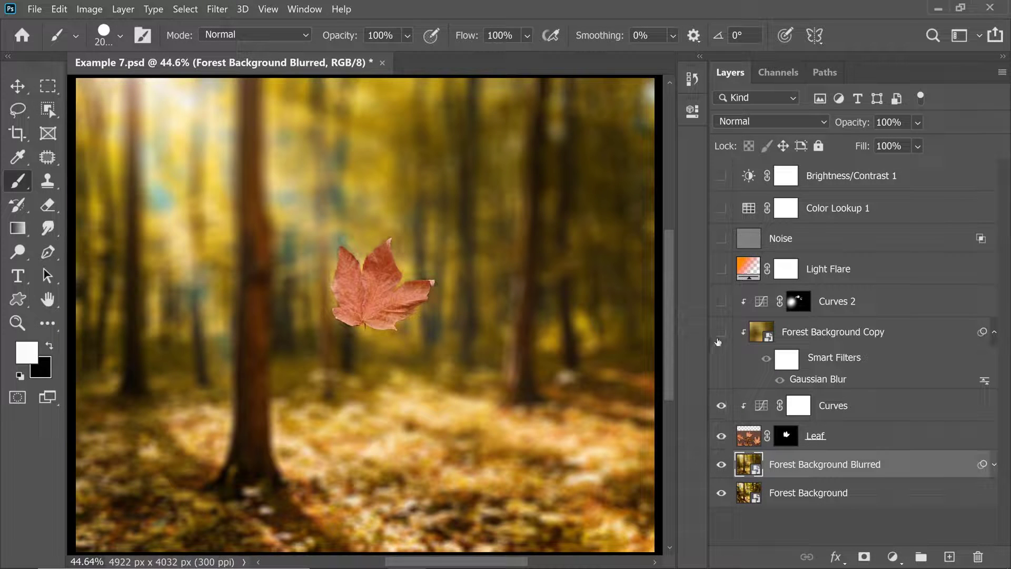
click(721, 302)
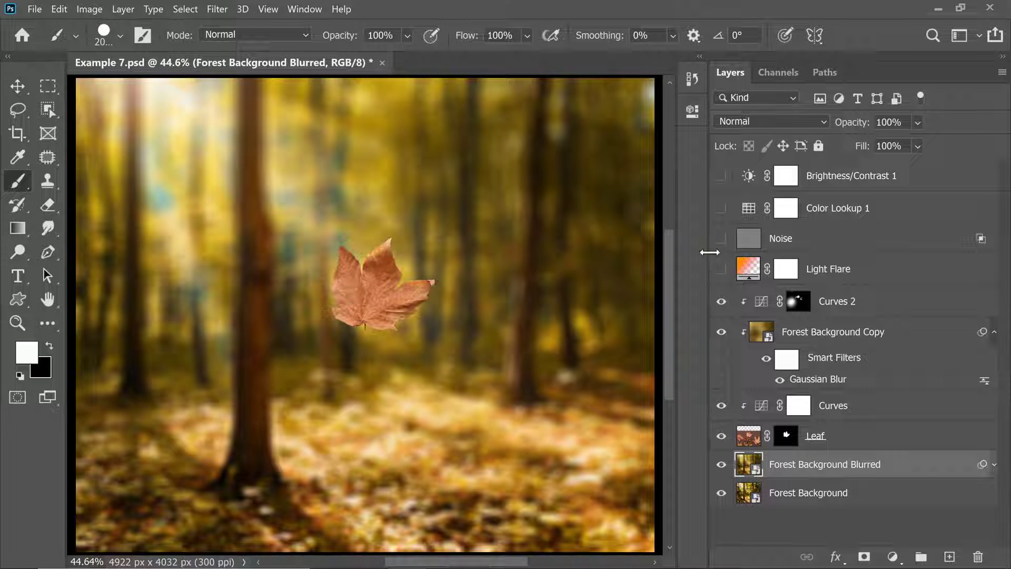
click(722, 270)
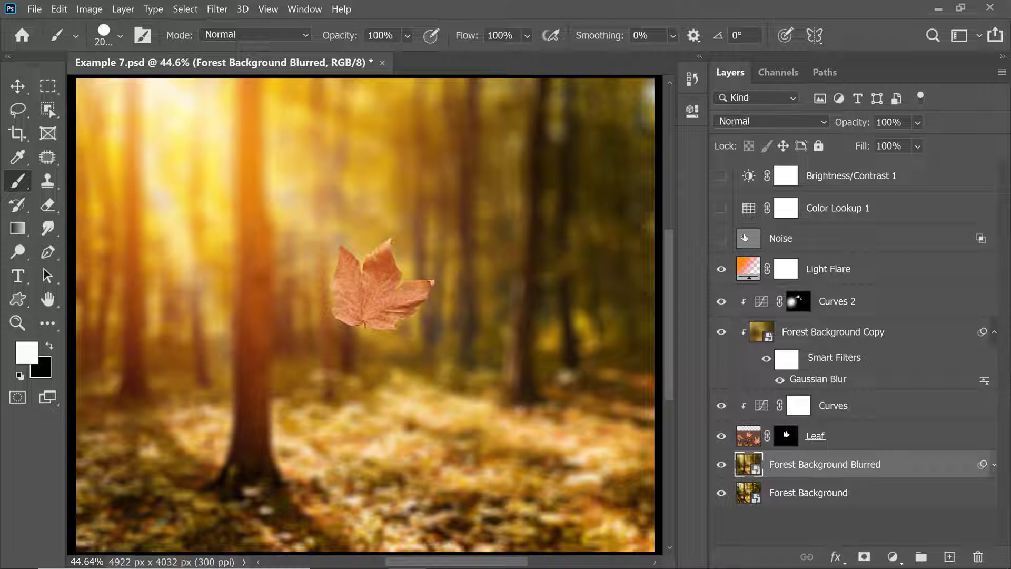
click(721, 209)
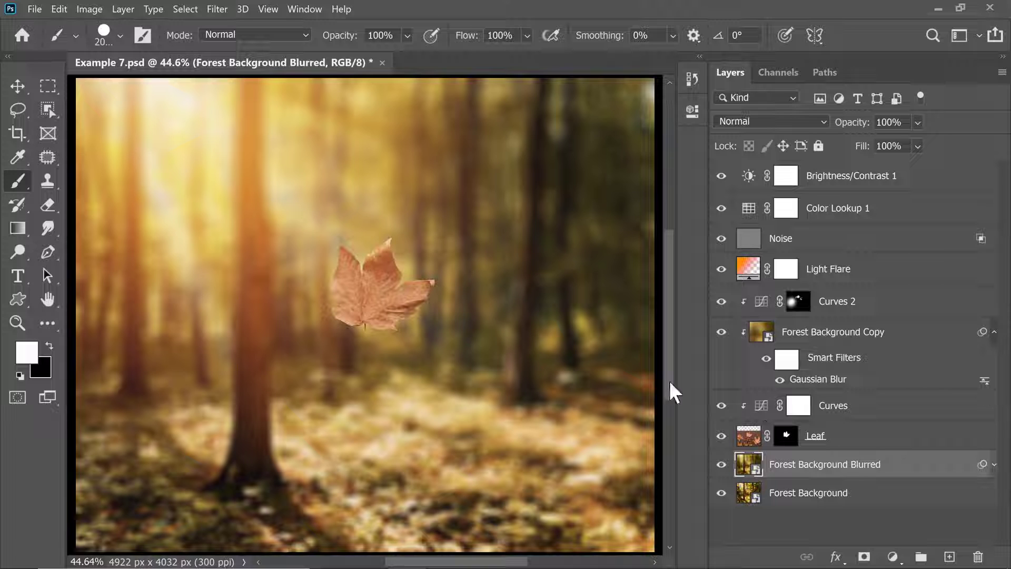
Inspect the Leaf layer by toggling its visibility, and view it with its layer mask temporarily disabled
click(721, 436)
click(721, 436)
shift+click(785, 437)
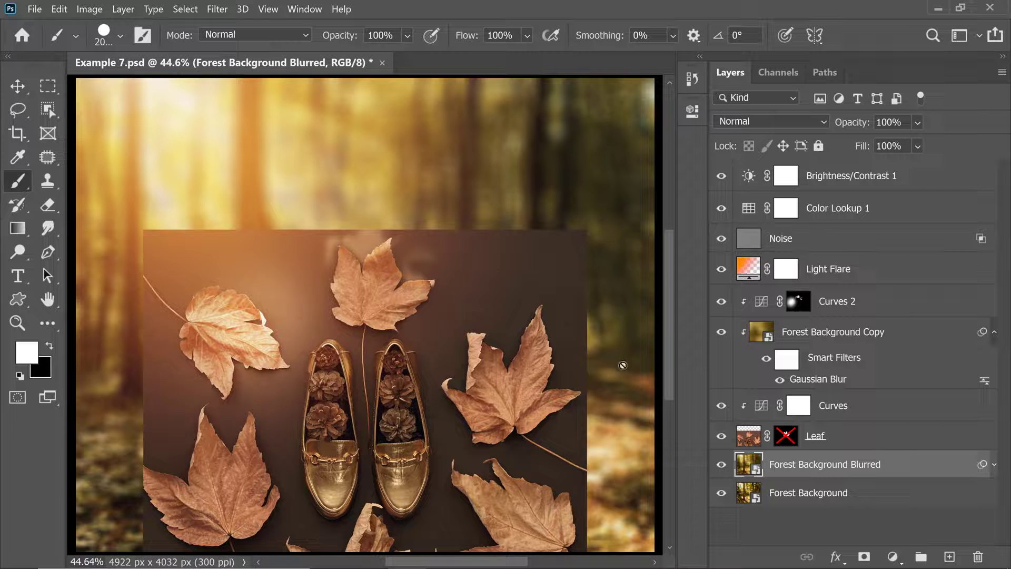
shift+click(791, 443)
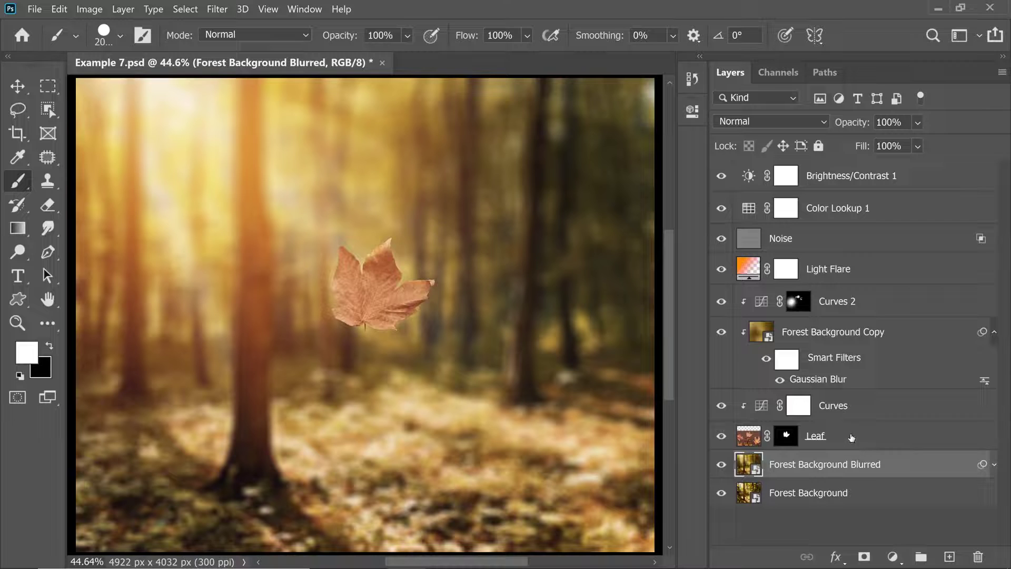
Try enlarging the Leaf layer together with its linked layer mask to about 108%, and undo the scaling
click(852, 437)
key(ctrl+t)
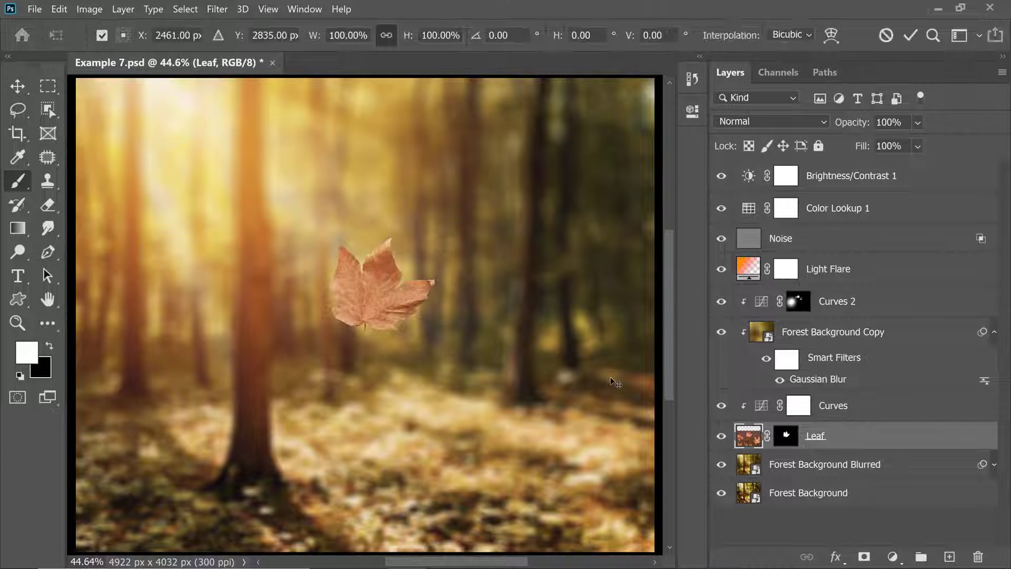
drag(586, 229, 605, 215)
scroll(433, 301, right, 1)
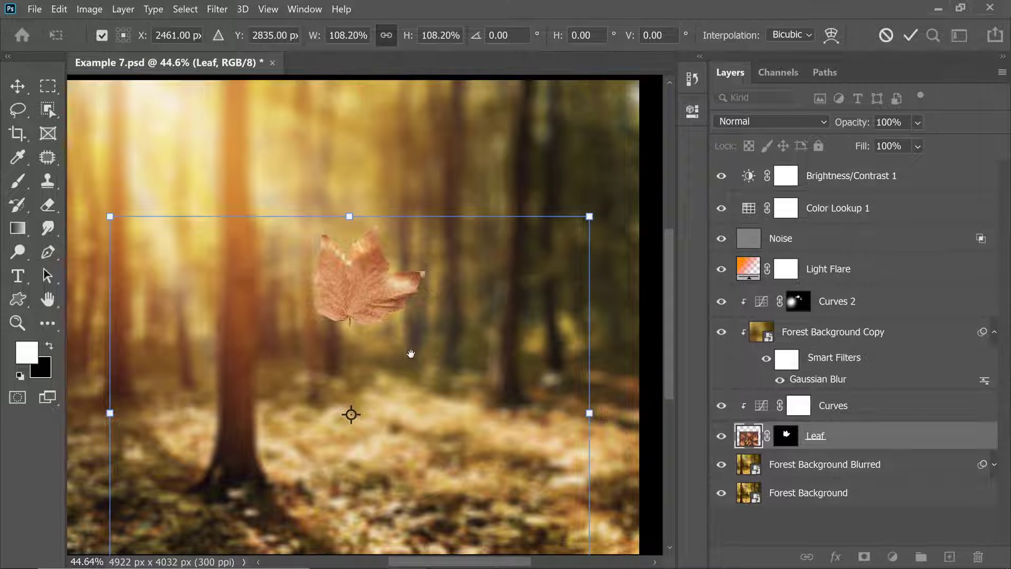
scroll(408, 357, down, 3)
drag(588, 175, 590, 177)
key(Return)
key(b)
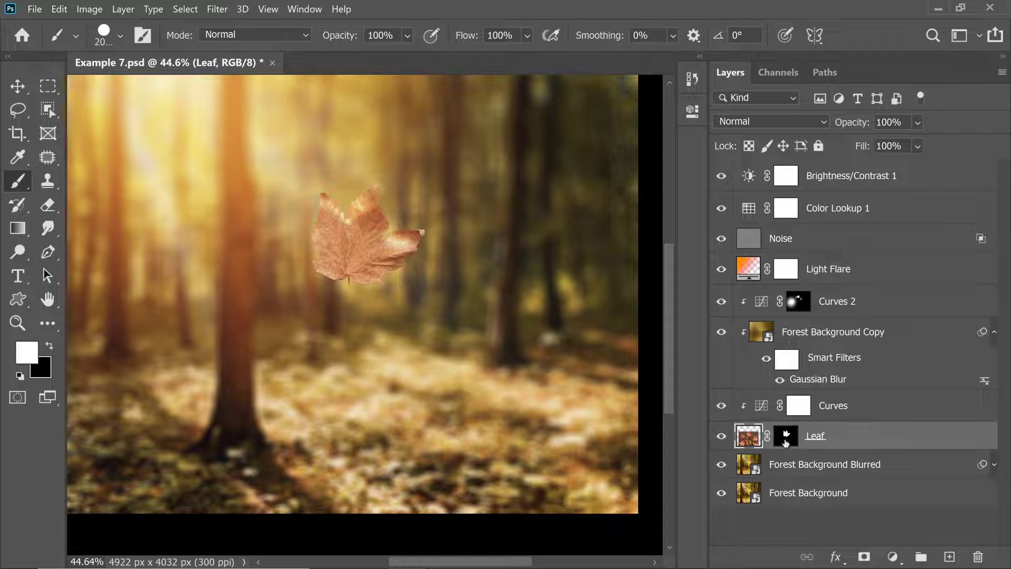
drag(782, 447, 783, 450)
key(ctrl+z)
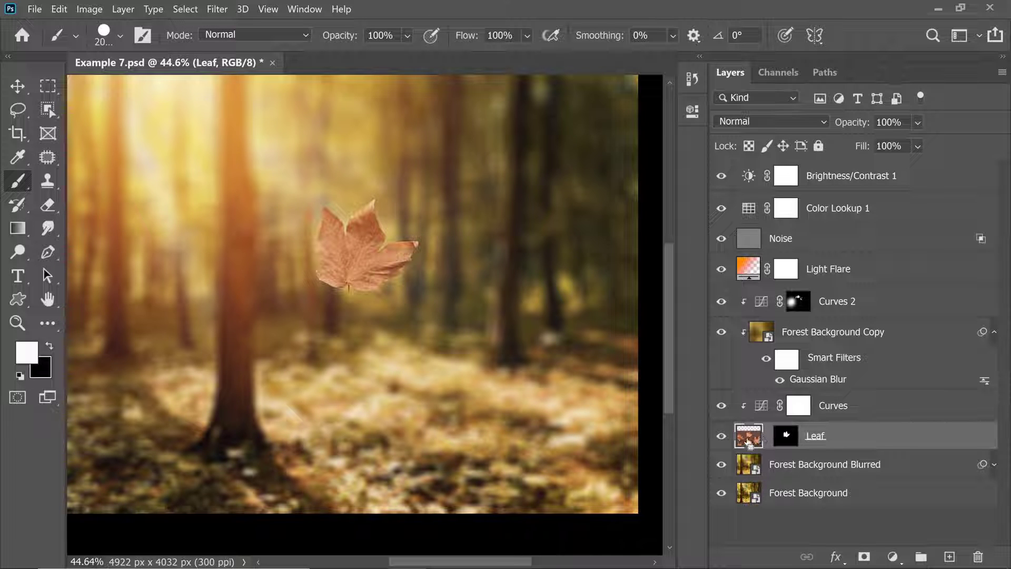
With the mask unlinked, try scaling only the leaf image to 107.72%
key(ctrl+t)
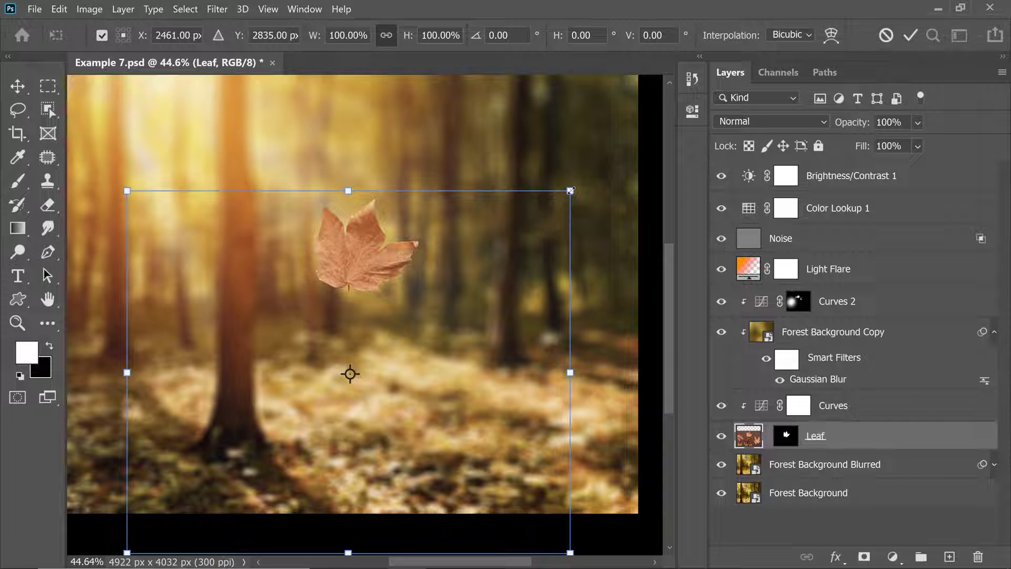
drag(570, 190, 586, 178)
key(Return)
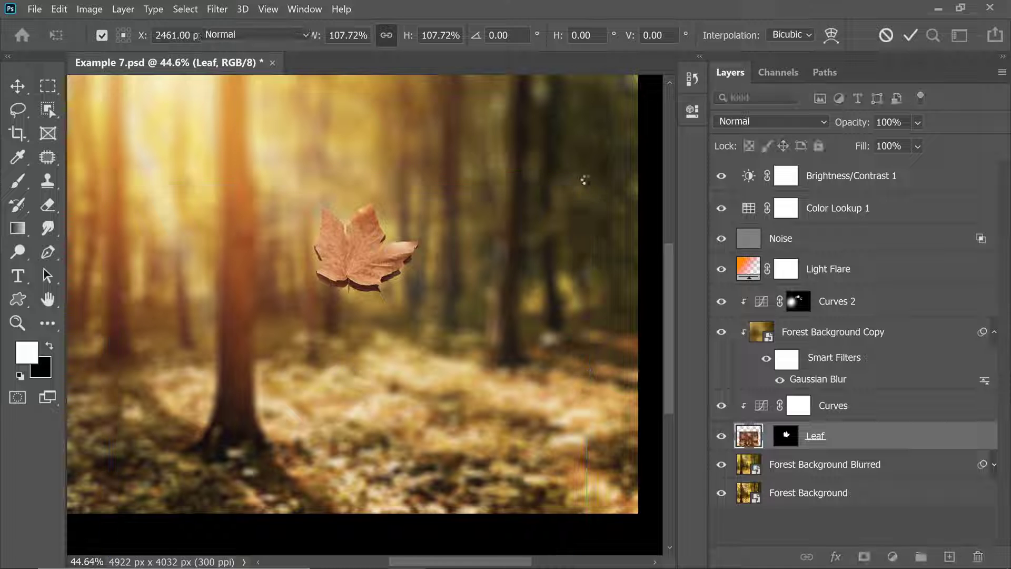
key(b)
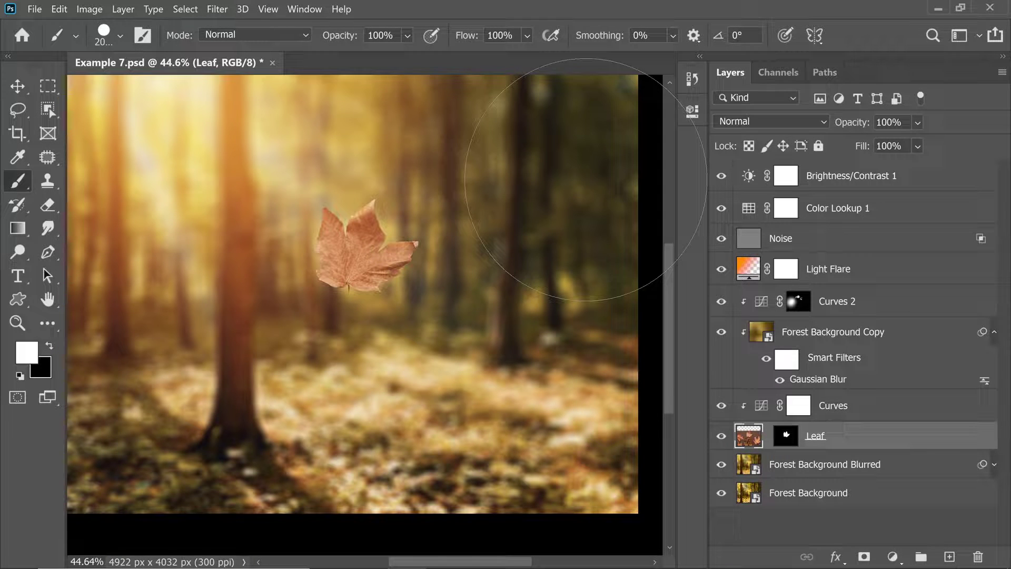
Try scaling only the Leaf layer's unlinked mask to 143.89%
click(785, 435)
key(x)
key(ctrl+t)
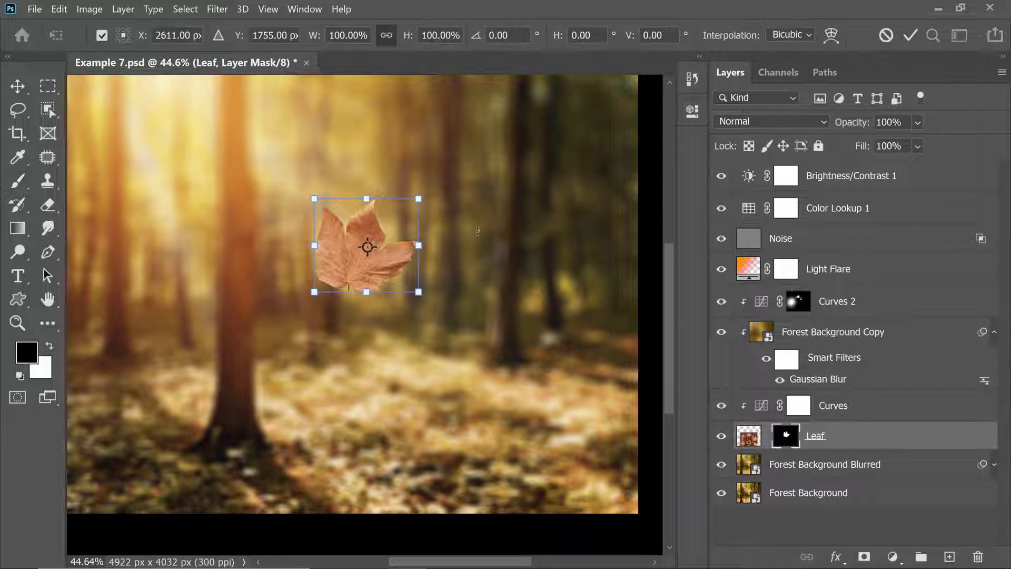
drag(418, 199, 442, 176)
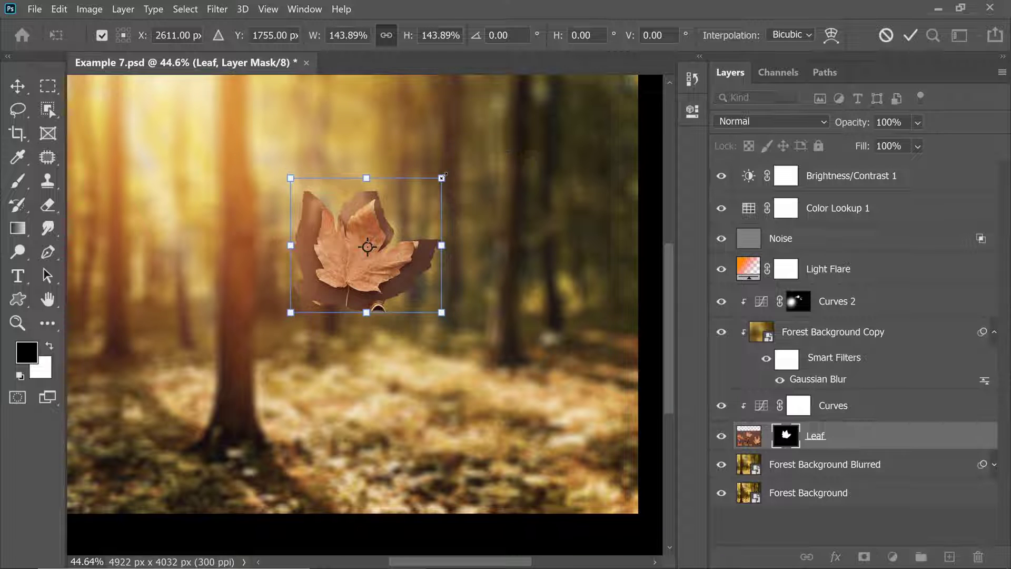
key(Return)
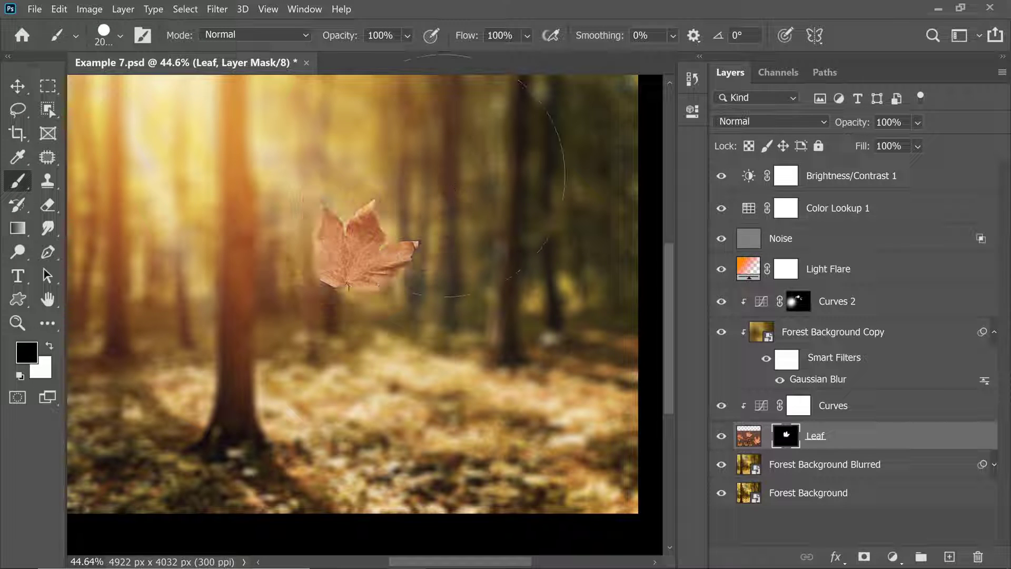
Relink the Leaf layer to its mask, view the mask on its own, and return to the composite
click(768, 438)
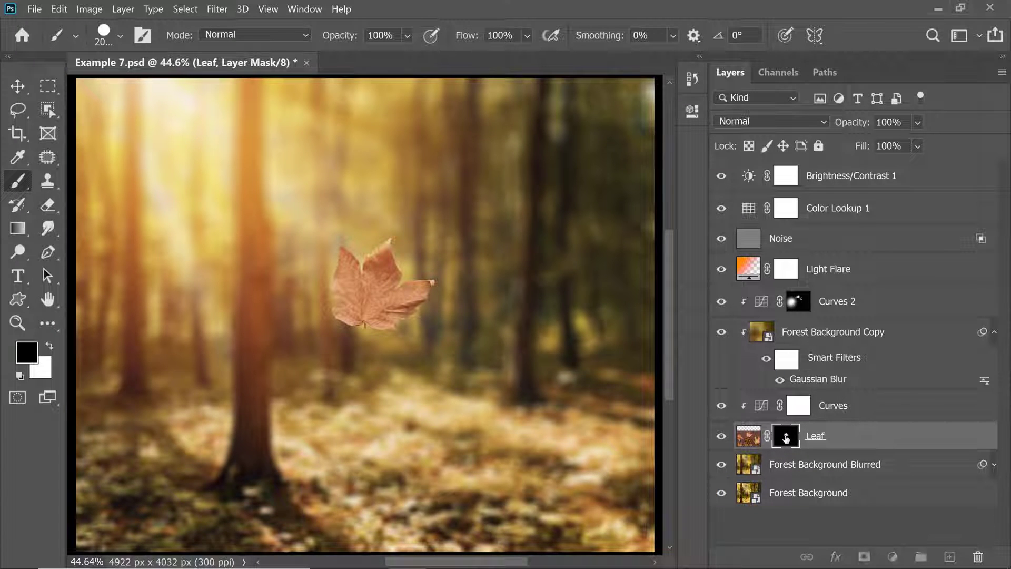
alt+click(788, 438)
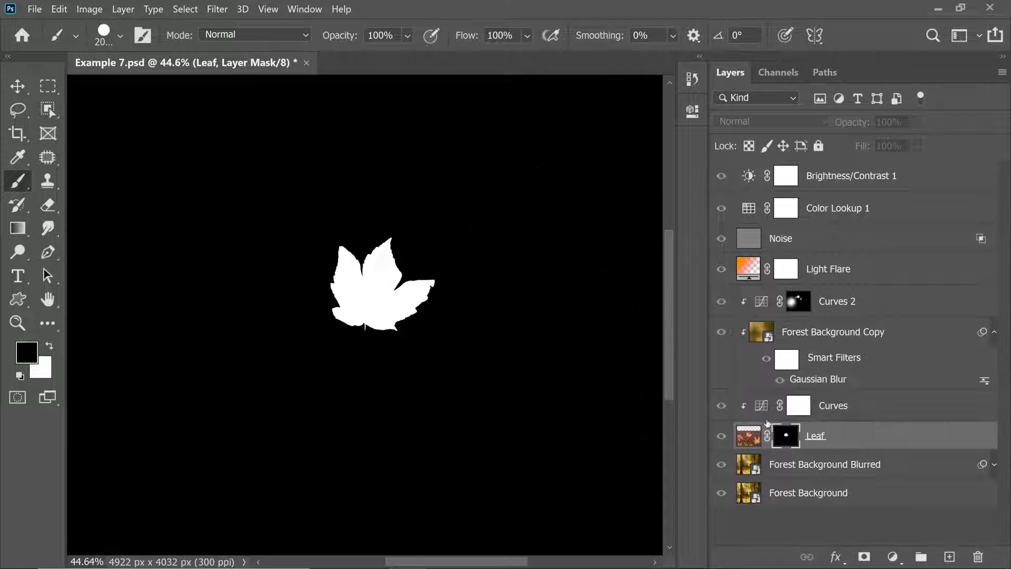
alt+click(787, 441)
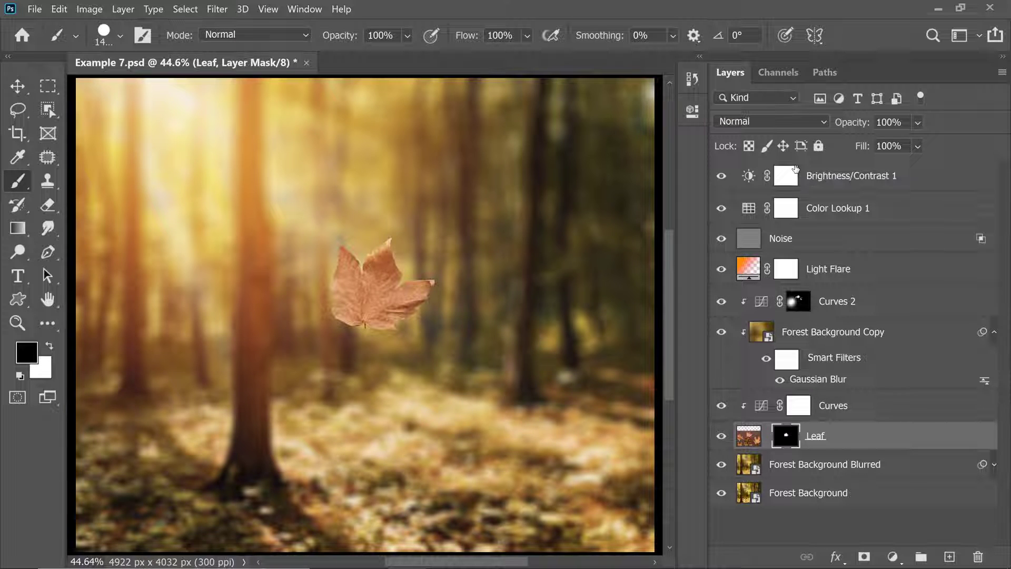
Add a Brightness/Contrast adjustment layer above Brightness/Contrast 1 and name it "Brightness/Contrast for Leaf"
click(845, 182)
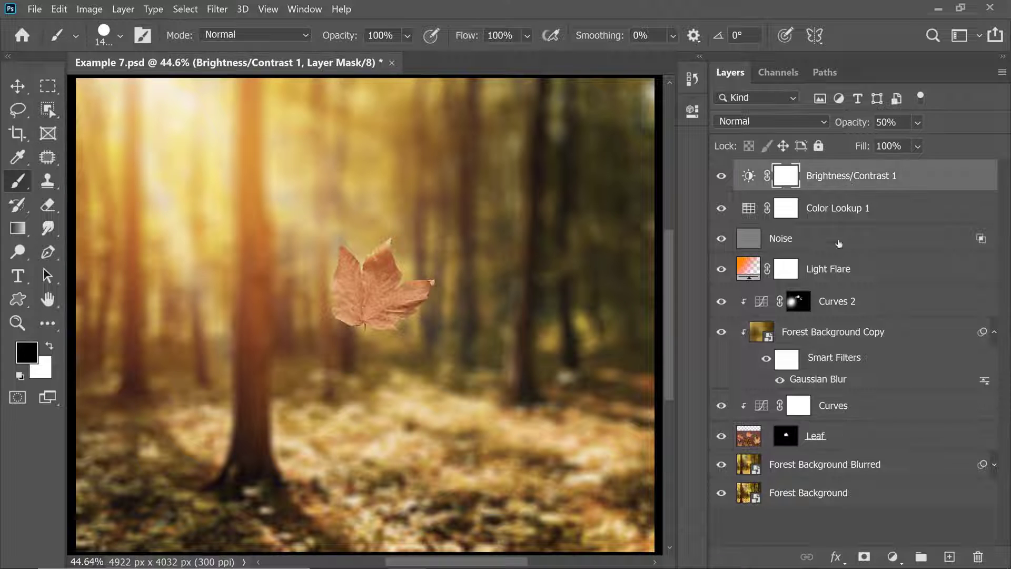
click(891, 557)
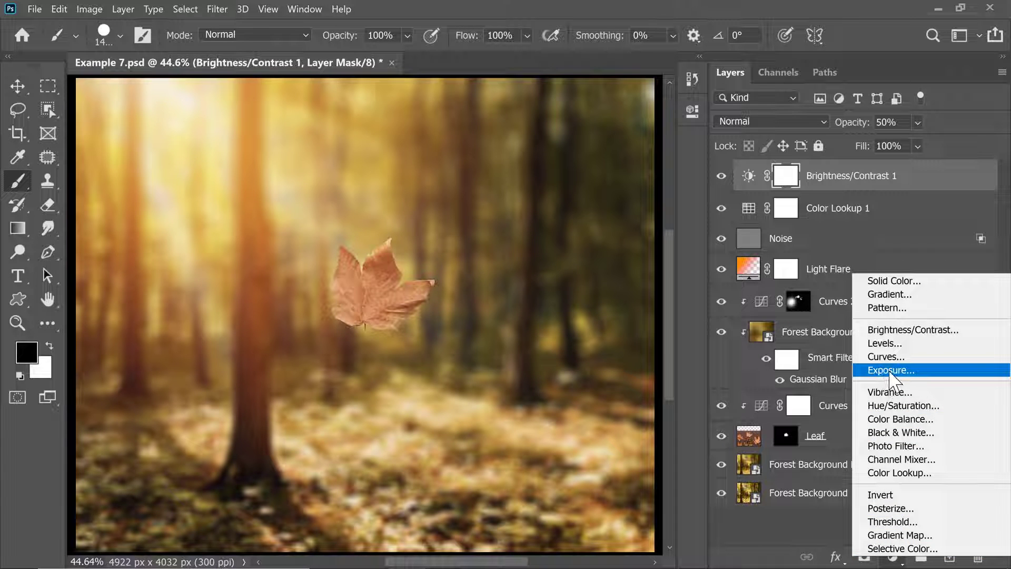
click(881, 331)
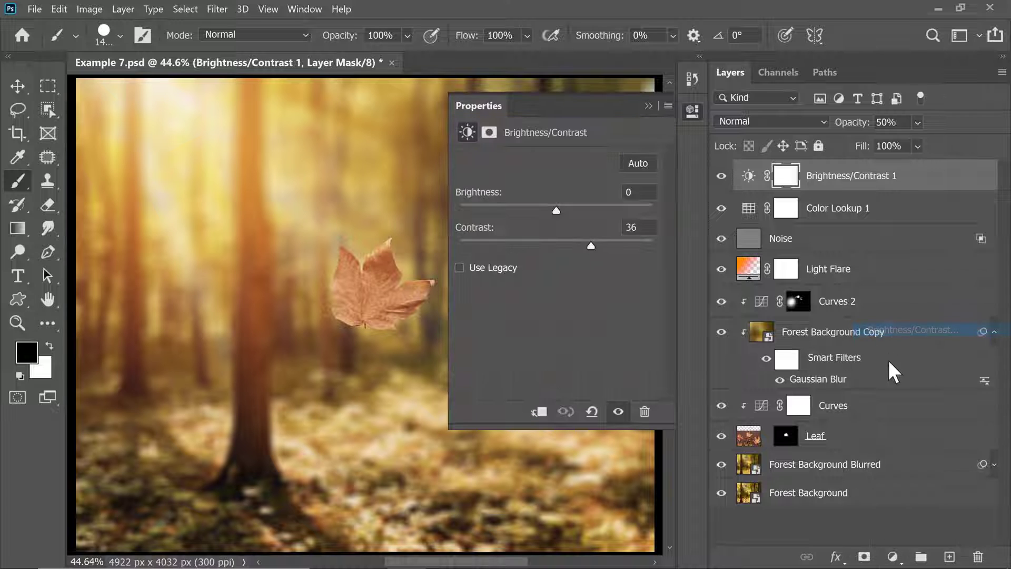
double_click(833, 179)
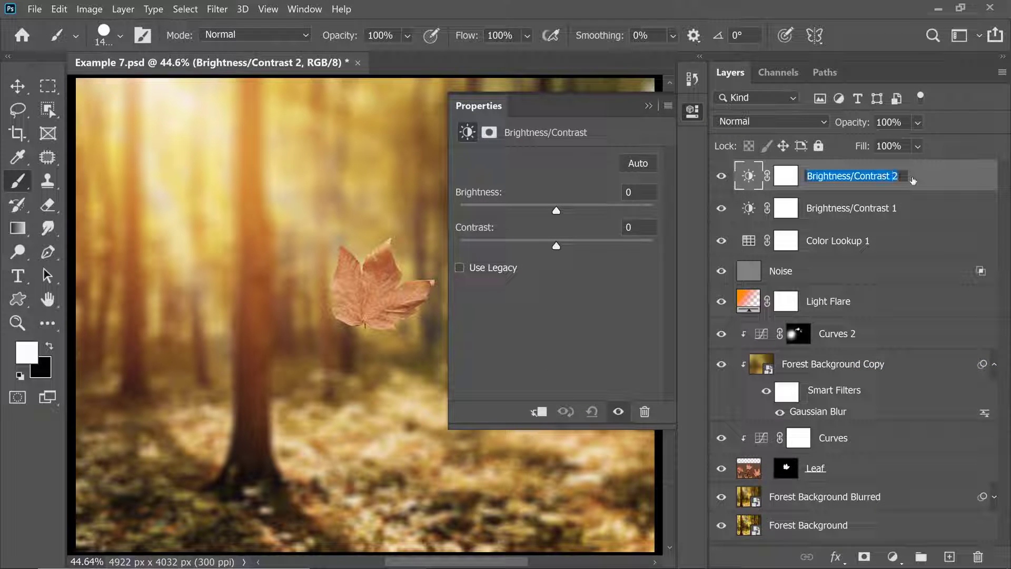
key(Right)
key(BackSpace)
text(for Le)
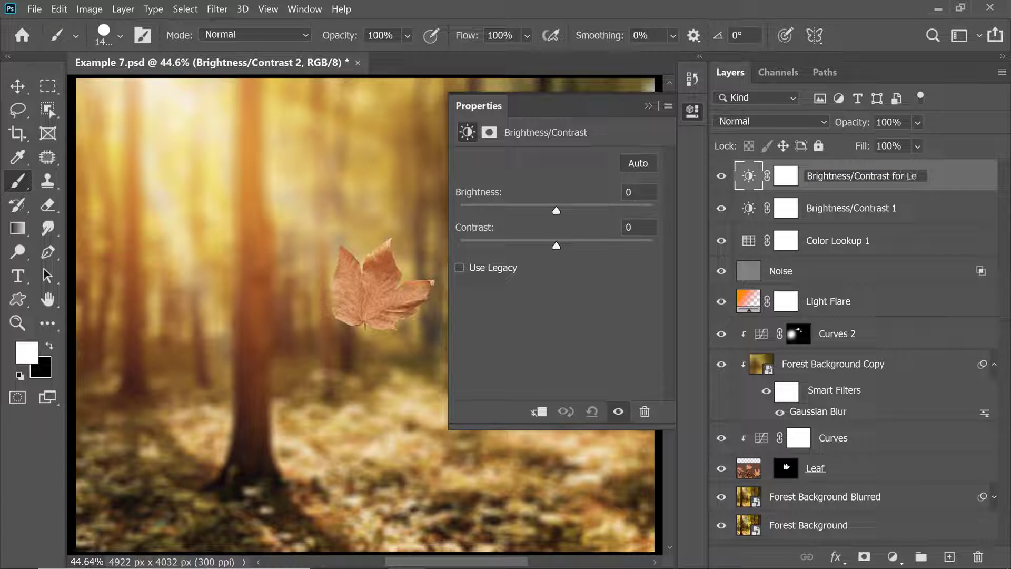
text(af)
key(Return)
Set the new adjustment's contrast to 26 and replace its mask with a copy of the Leaf layer's mask
drag(384, 269, 344, 267)
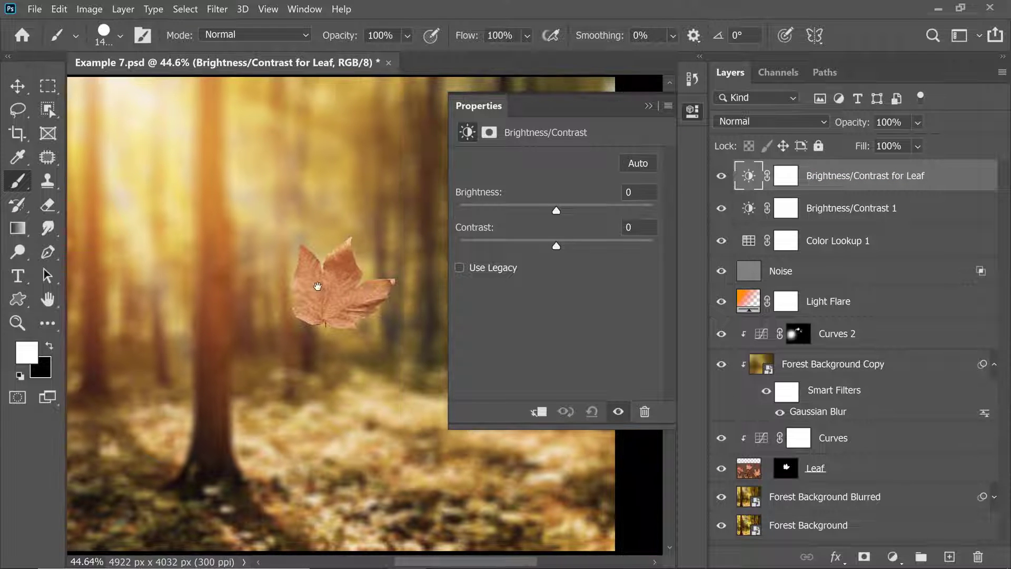
drag(556, 243, 593, 241)
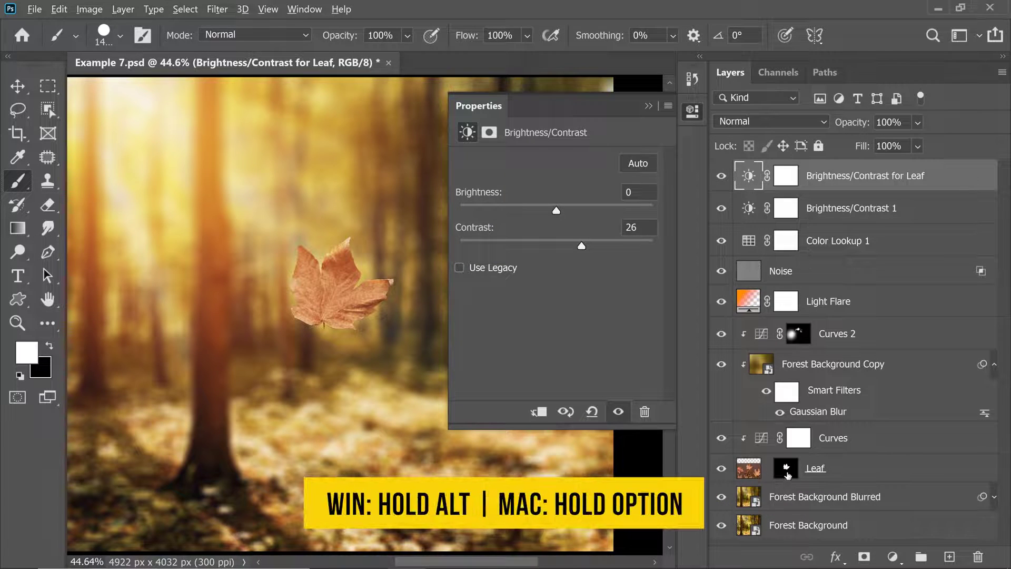
drag(785, 474, 793, 185)
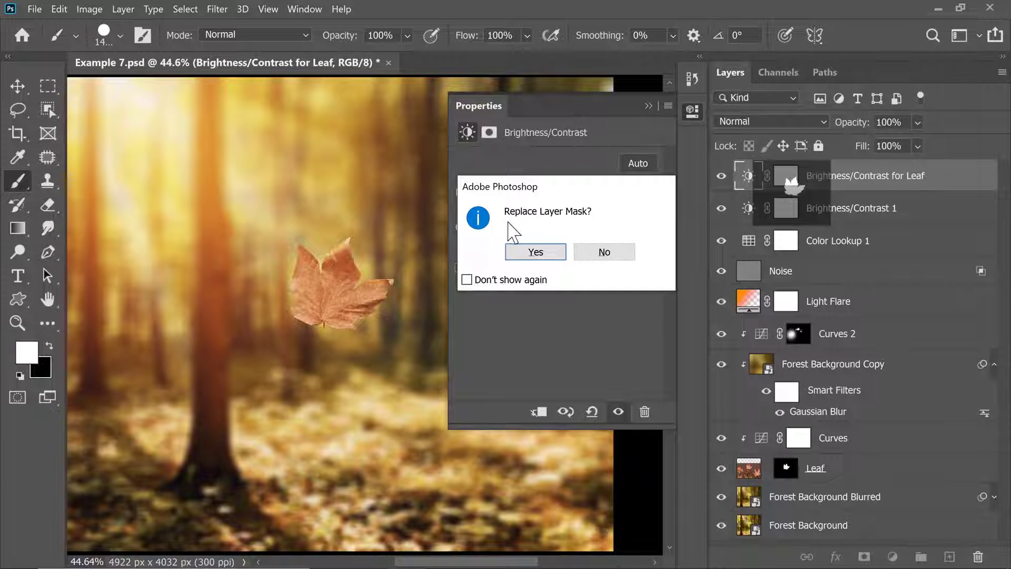
click(536, 253)
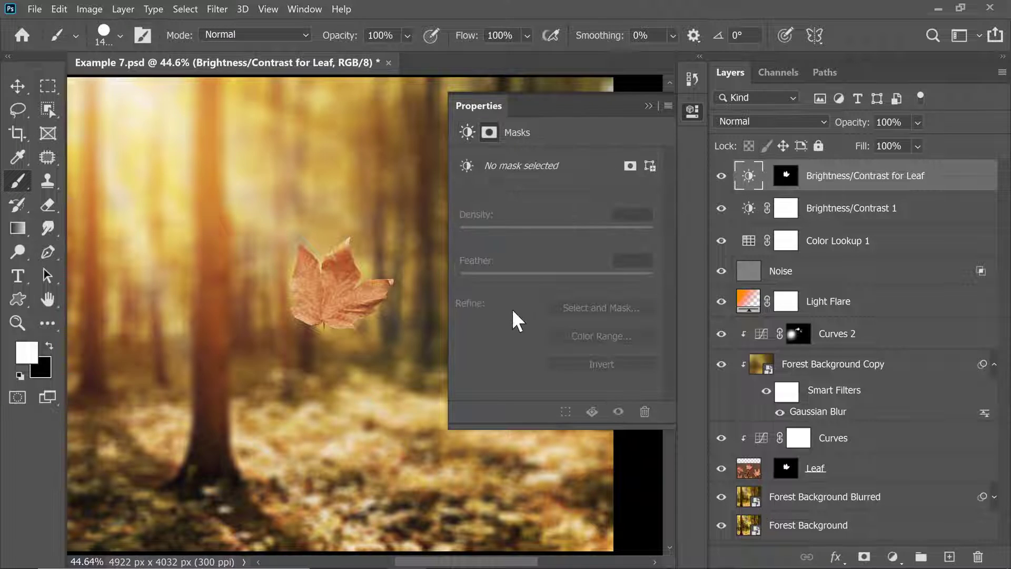
Set the contrast of Brightness/Contrast for Leaf to 33
click(736, 178)
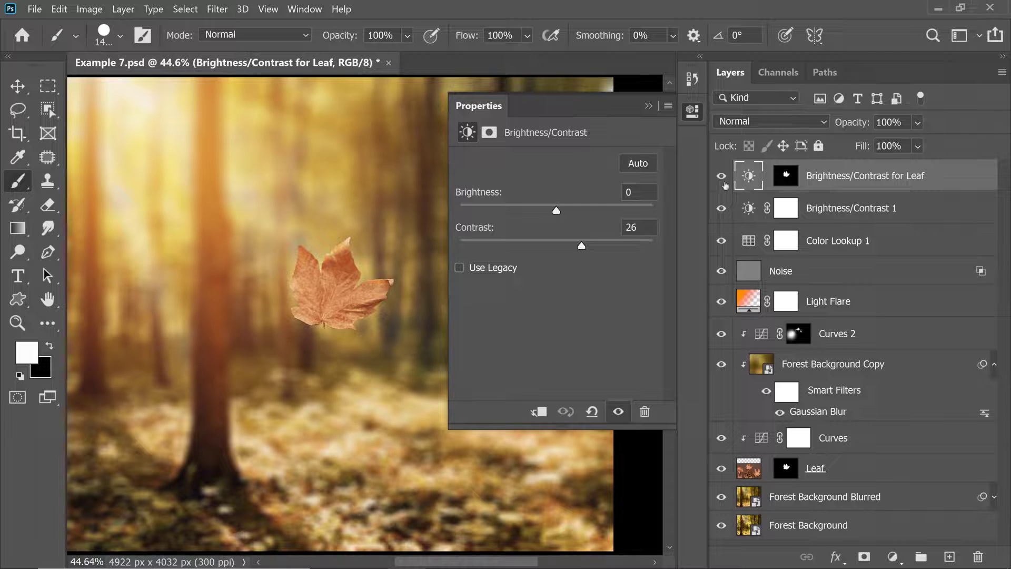
mouse_move(577, 249)
mouse_down()
mouse_move(546, 247)
mouse_move(603, 252)
mouse_move(588, 257)
mouse_up()
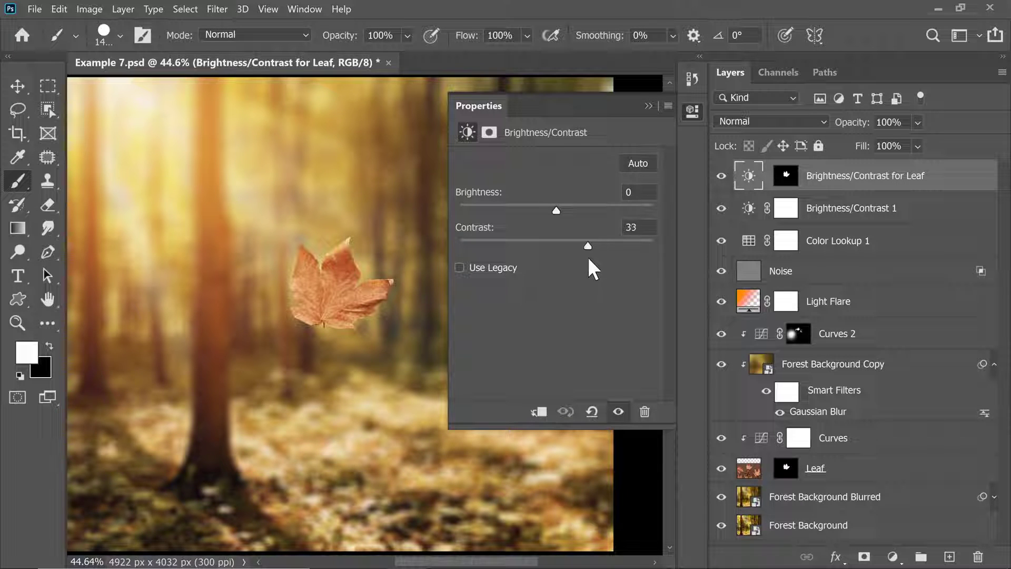
click(648, 106)
Delete the layer mask from Brightness/Contrast for Leaf
click(785, 179)
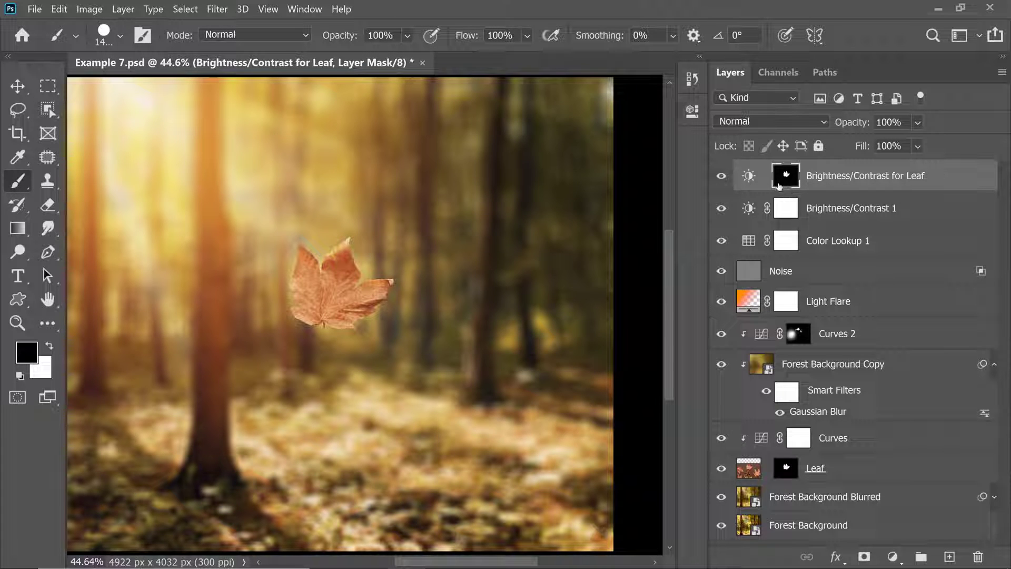
drag(784, 181, 977, 557)
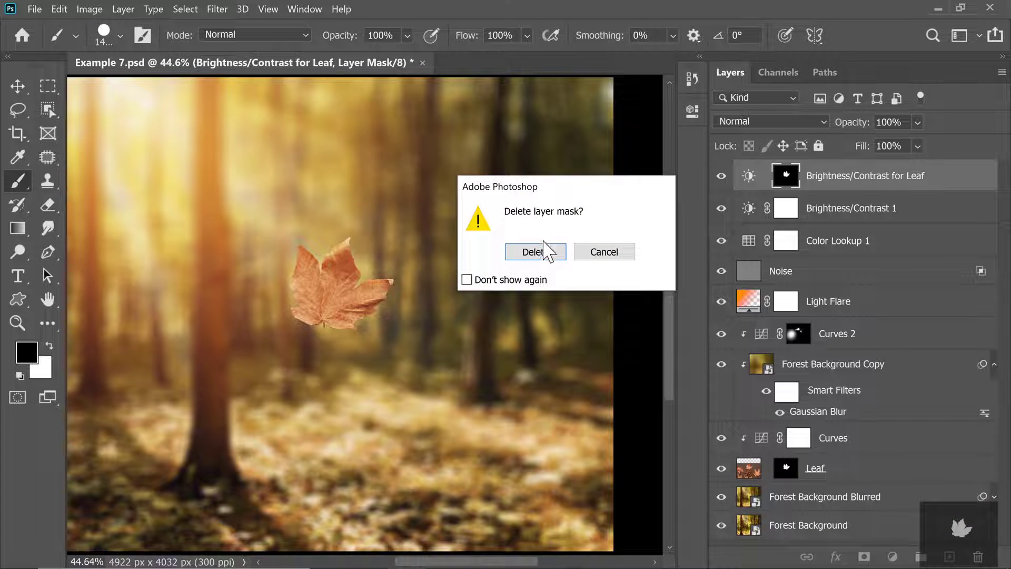
click(549, 251)
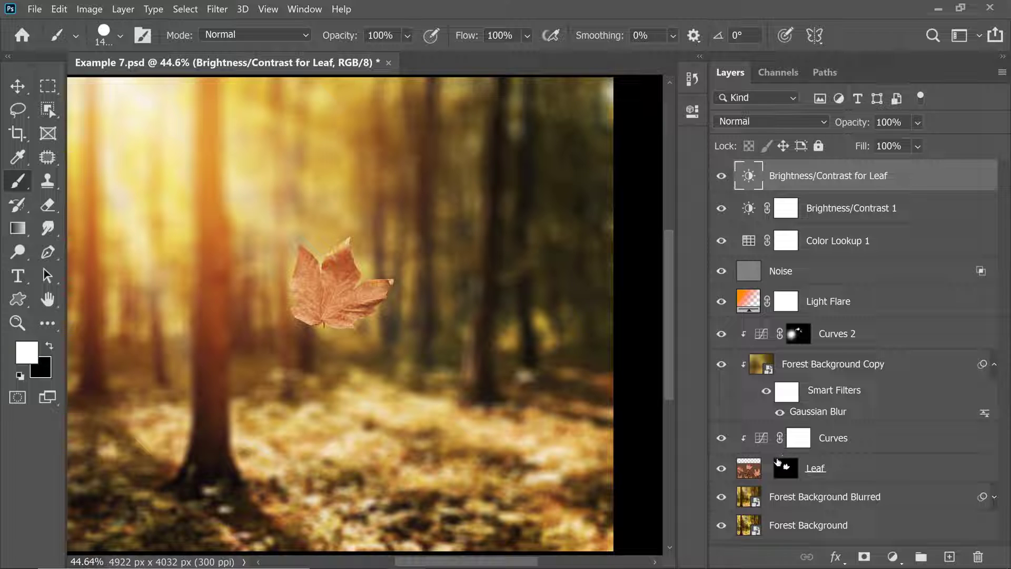
Try moving the Curves 2 layer mask onto Brightness/Contrast for Leaf, and undo the move
click(797, 335)
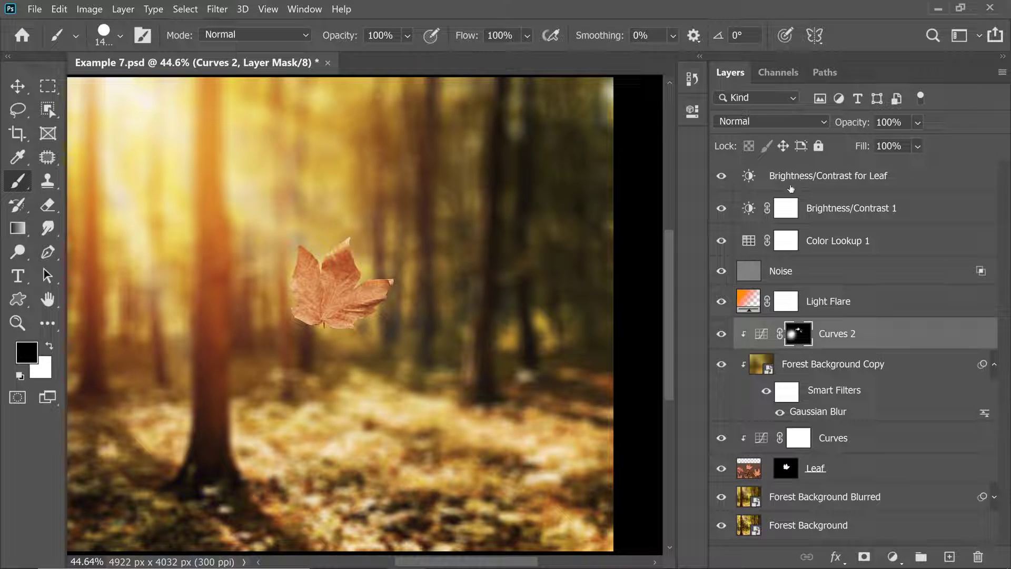
drag(797, 342, 781, 176)
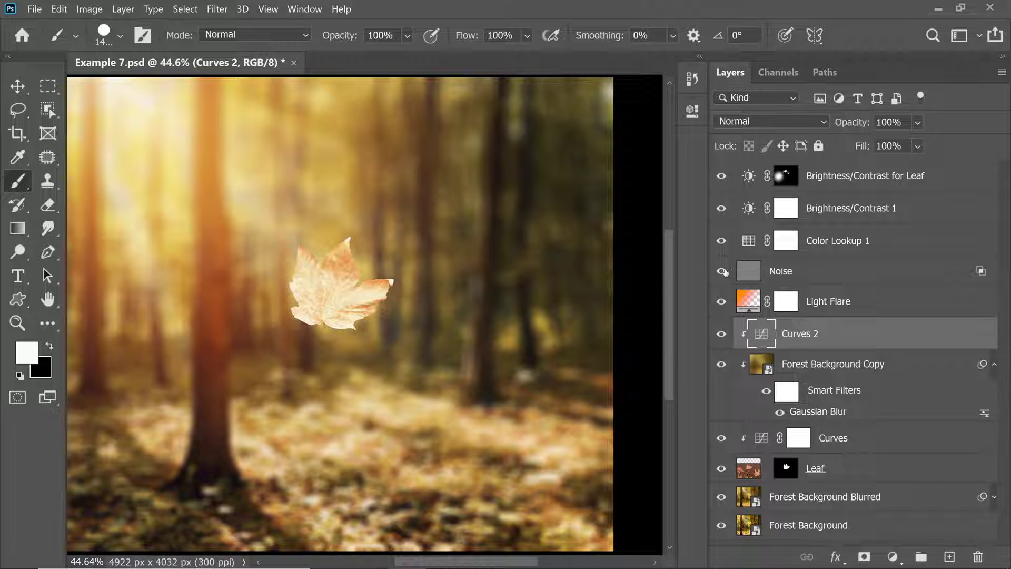
key(ctrl+z)
key(x)
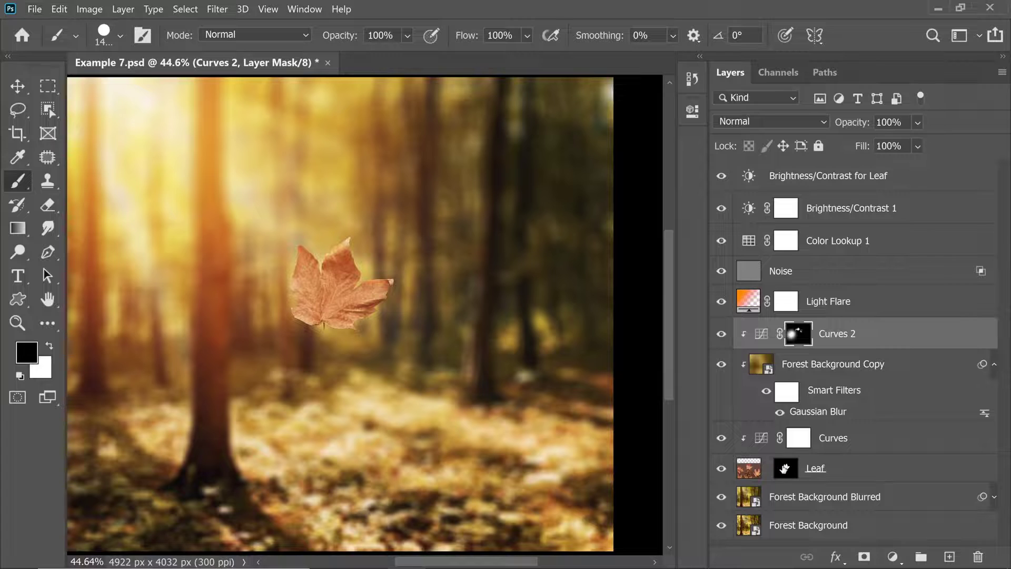
Copy the Leaf layer's mask onto Brightness/Contrast for Leaf and fine-tune that adjustment's contrast
drag(798, 340, 784, 181)
double_click(750, 178)
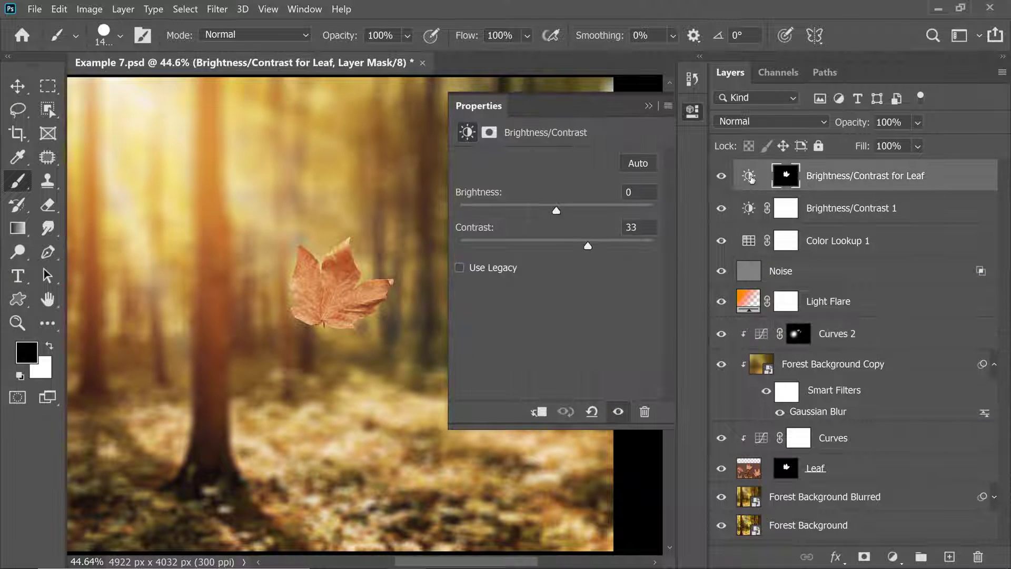
mouse_move(583, 242)
mouse_down()
mouse_move(599, 244)
mouse_move(591, 250)
mouse_up()
click(648, 106)
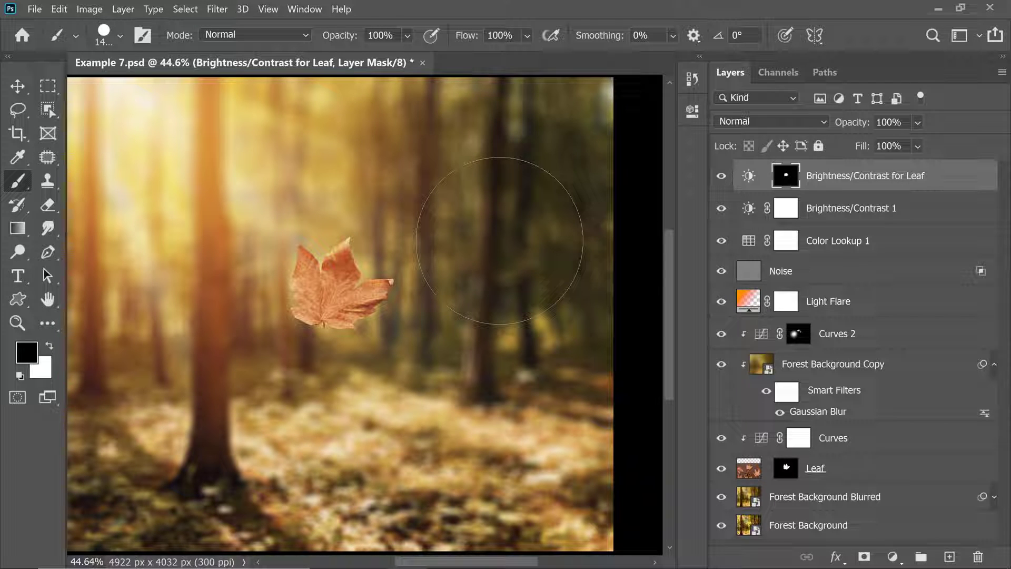
Delete the copied leaf-shaped mask from Brightness/Contrast for Leaf
drag(789, 177, 978, 556)
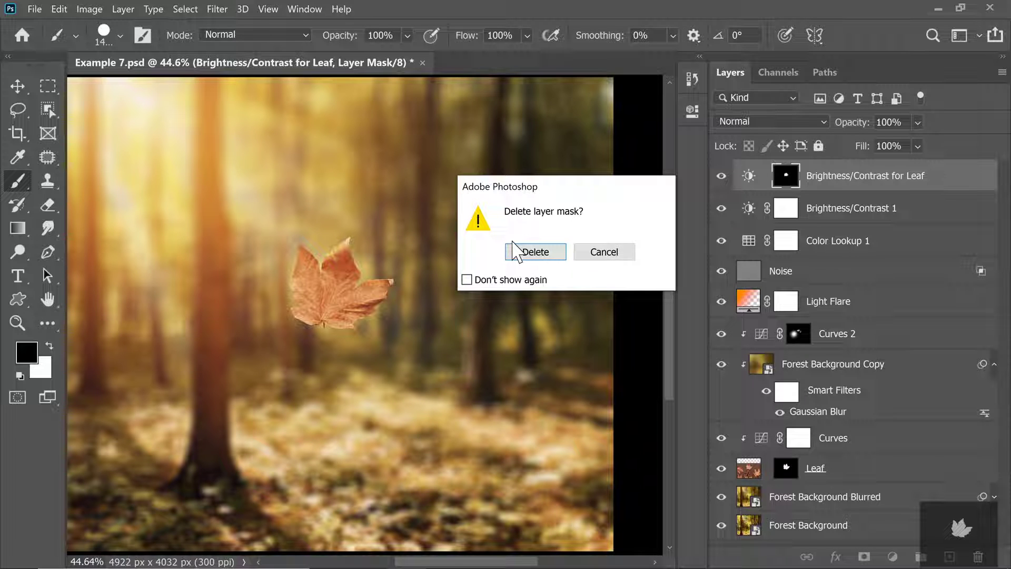
click(542, 254)
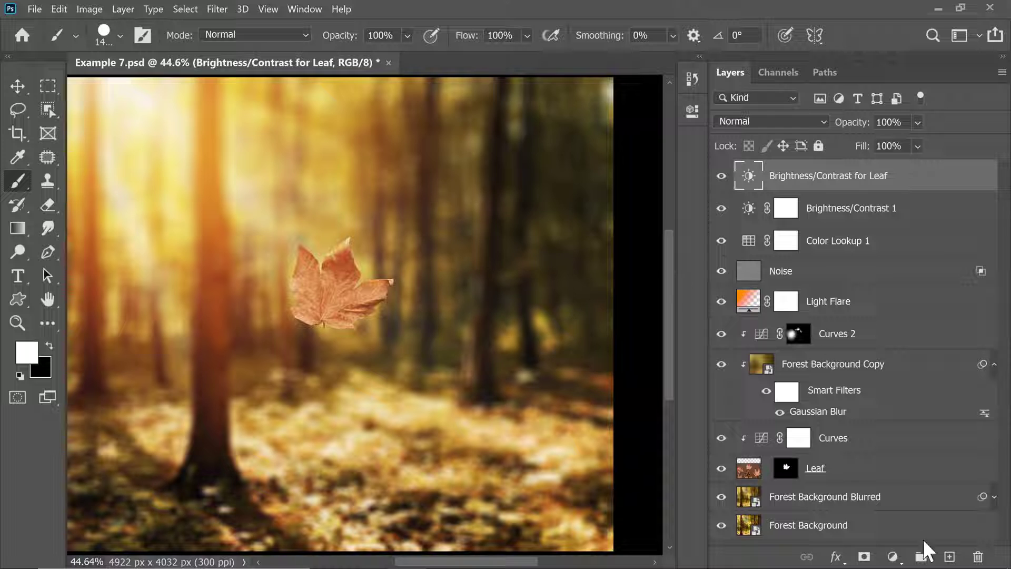
Add a new layer on top of the stack and paint a large white blob over the leaf with a hard brush
click(949, 556)
alt+right_click(299, 217)
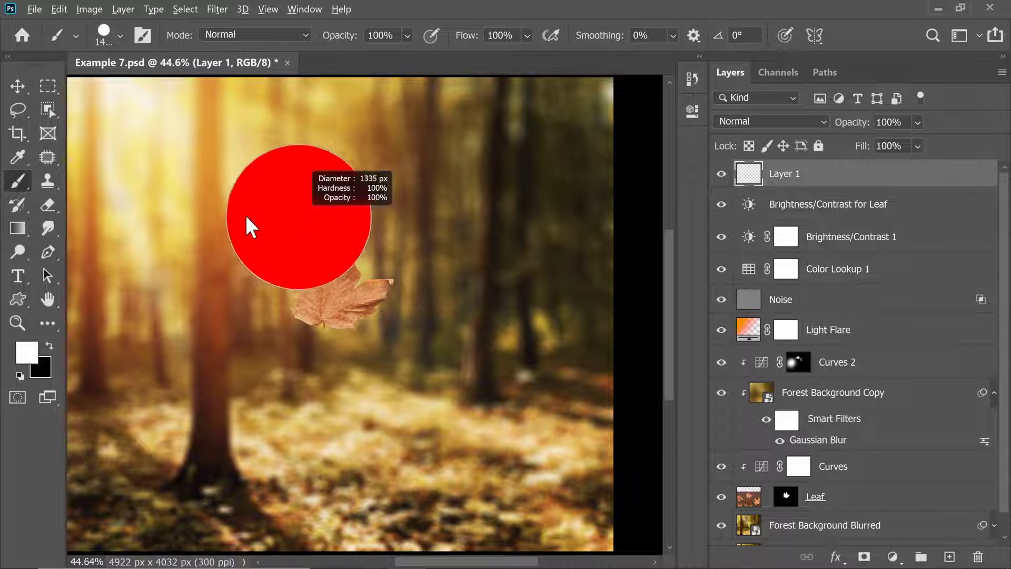
mouse_move(293, 191)
mouse_down()
mouse_move(247, 272)
mouse_move(334, 263)
mouse_move(323, 284)
mouse_up()
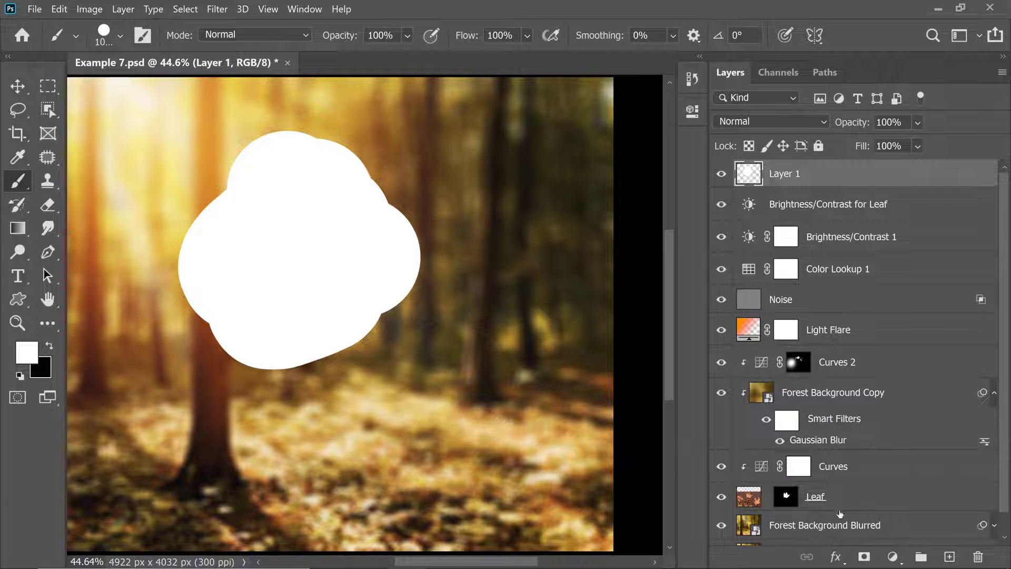
Copy the Leaf layer's mask onto Layer 1, try deleting that mask without applying it, and undo the deletion
drag(792, 506, 978, 556)
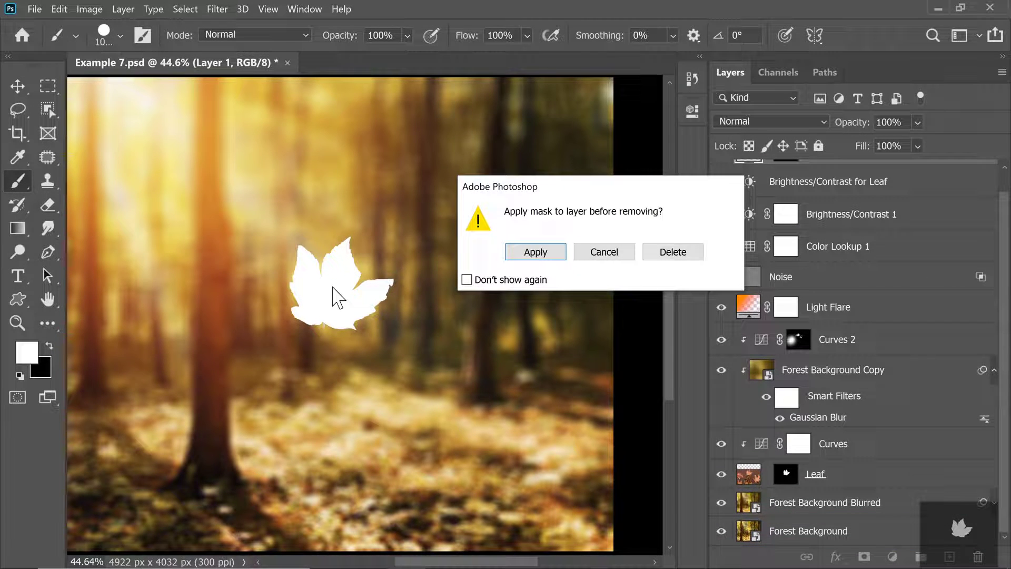
click(673, 254)
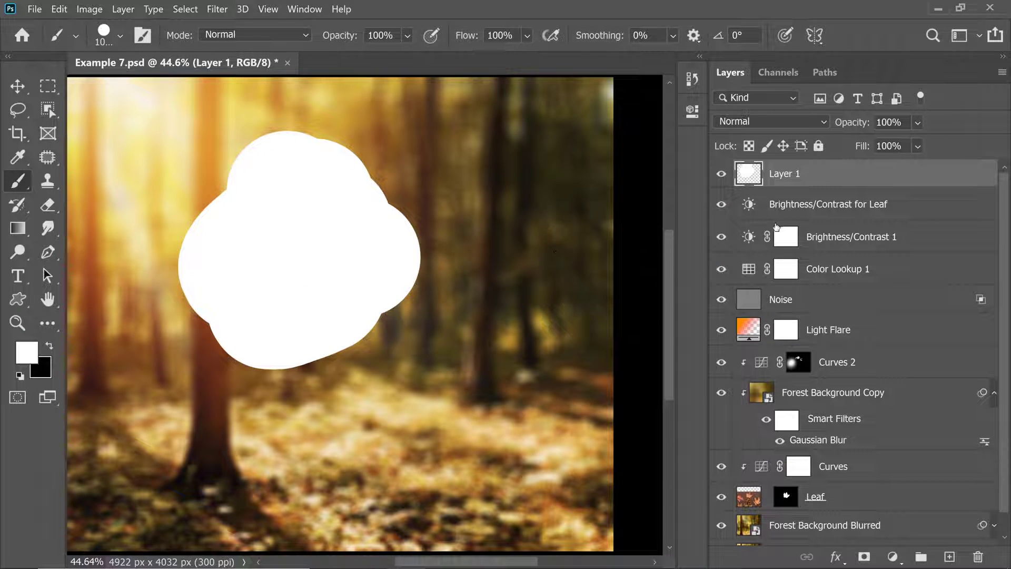
key(ctrl+z)
Remove the leaf-shaped mask from Layer 1 by applying it to the layer
drag(796, 183, 977, 557)
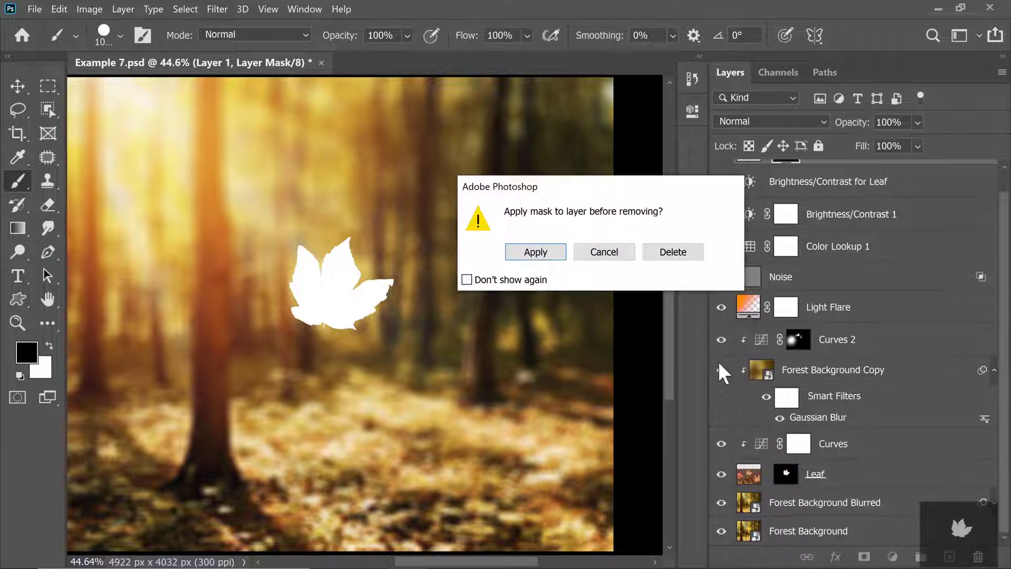
click(536, 252)
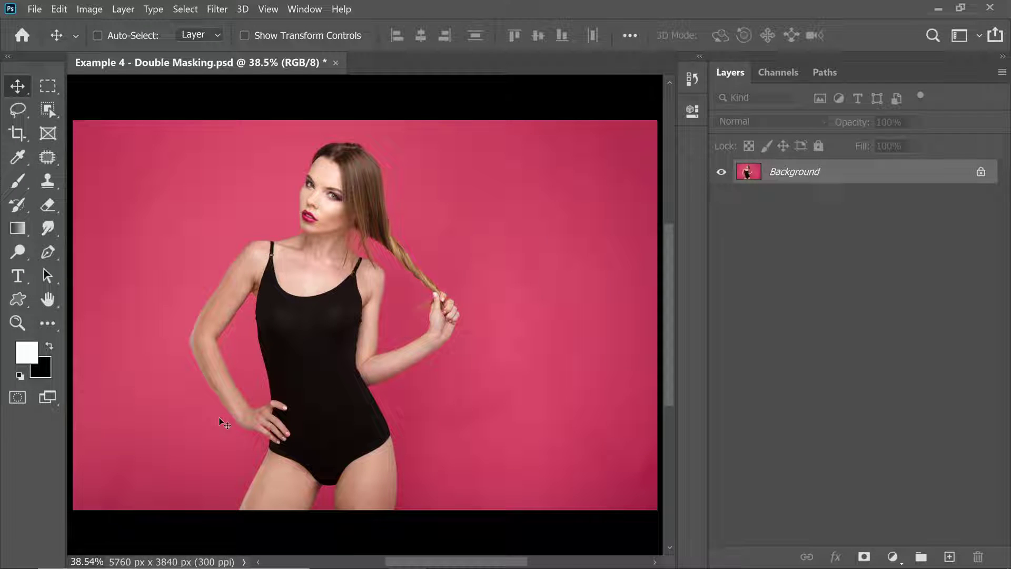
Add a Curves adjustment layer above Background in Example 4 - Double Masking.psd and raise its midtones to brighten the photo
click(893, 556)
click(807, 507)
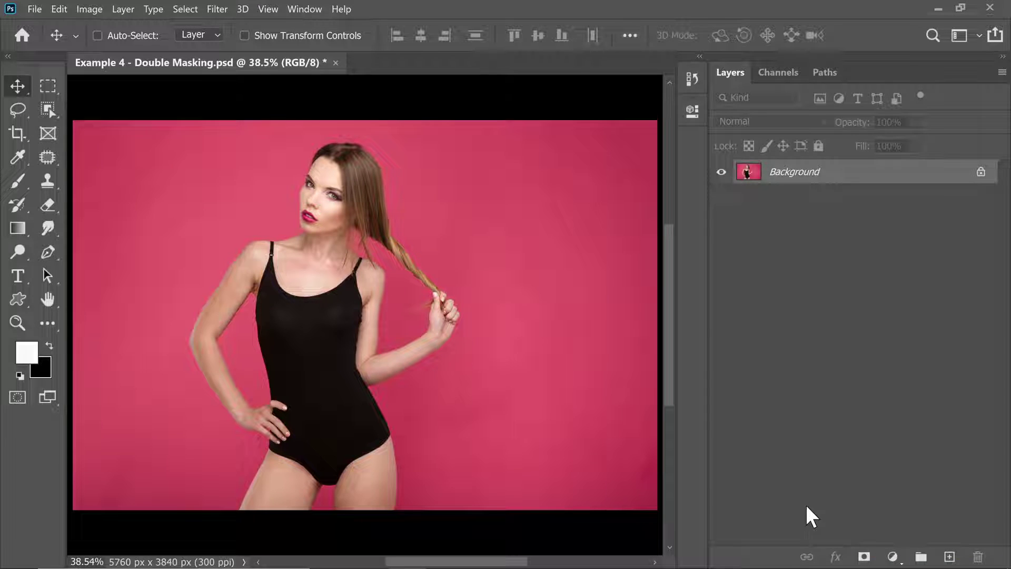
click(892, 556)
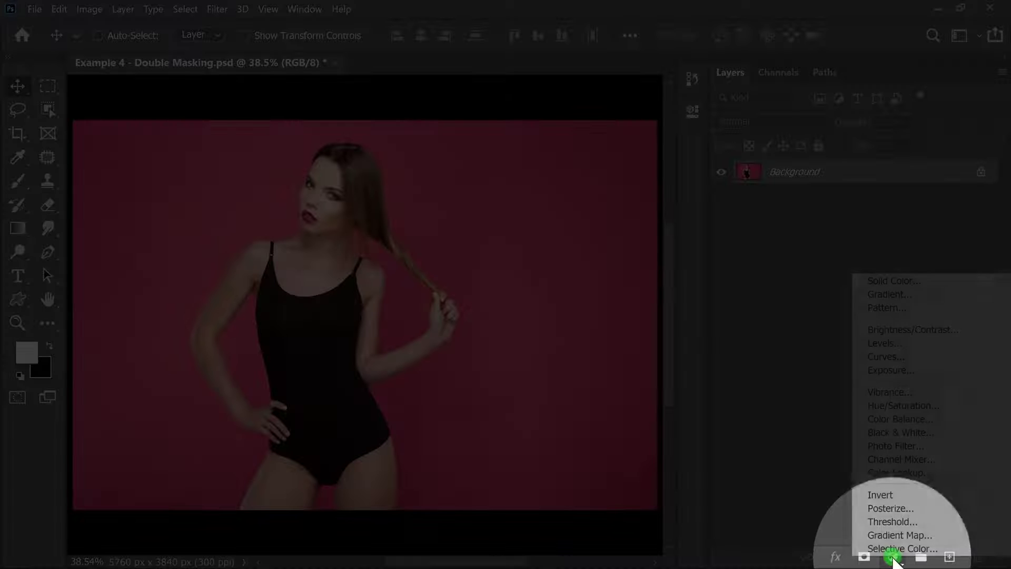
click(883, 358)
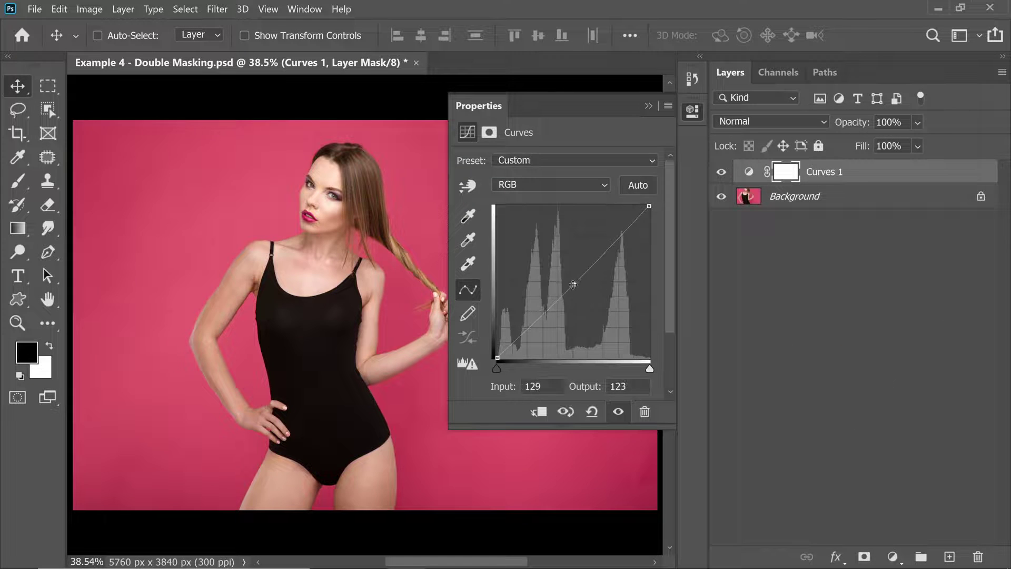
drag(571, 275, 557, 253)
click(648, 106)
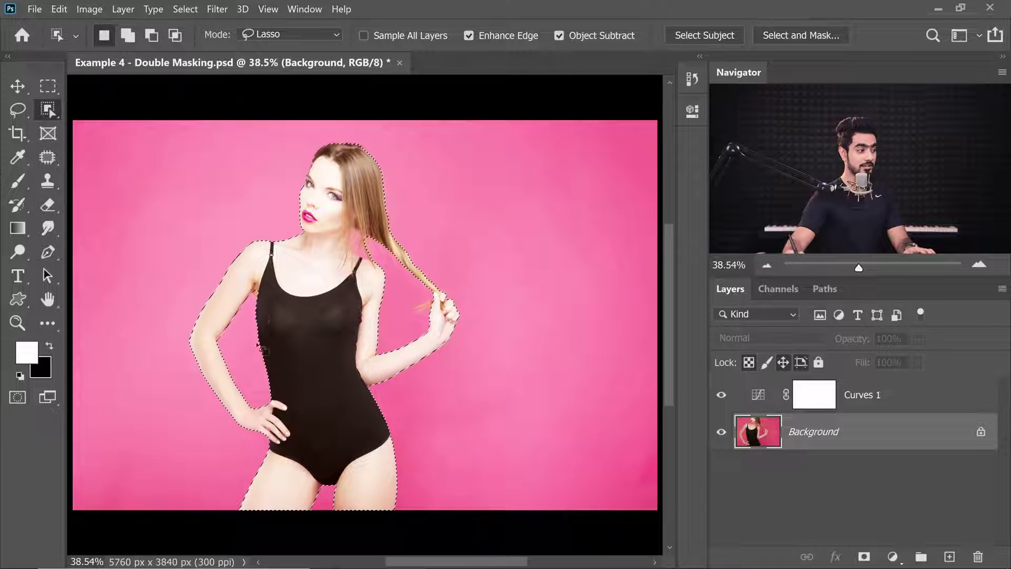
Fill the selected woman with black on the Curves 1 mask and invert the mask to limit the brightening to her
click(828, 402)
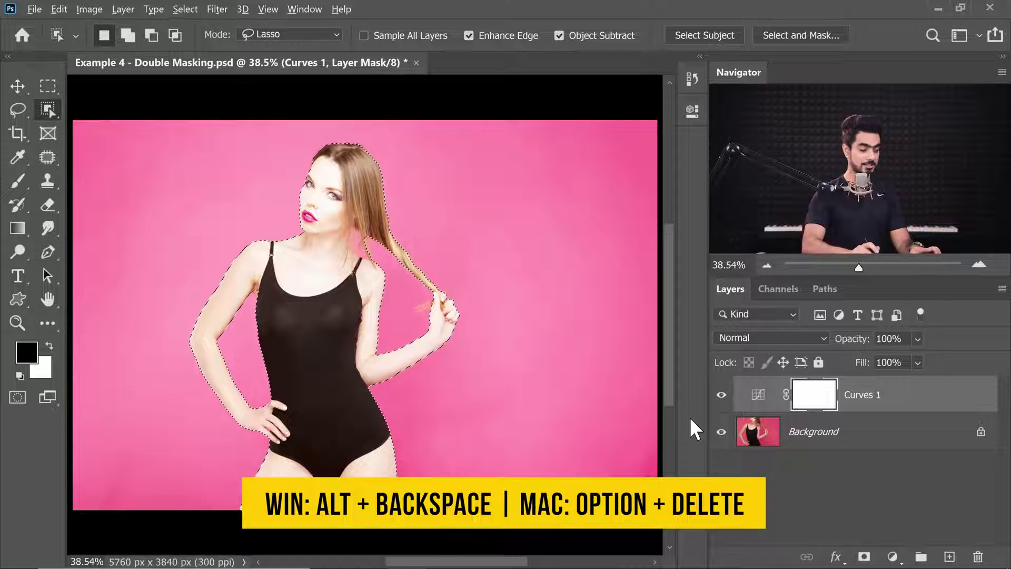
key(alt+BackSpace)
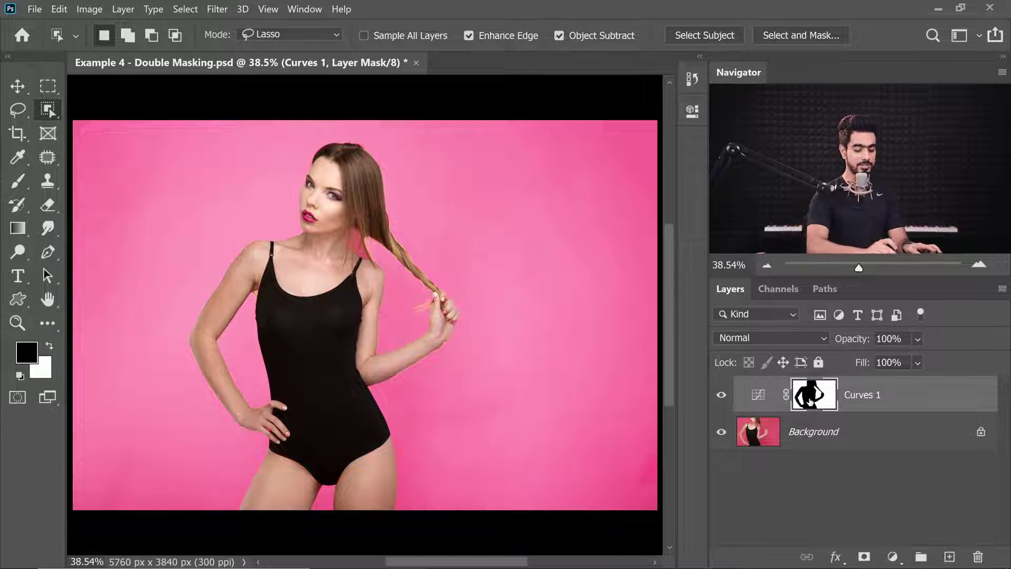
key(ctrl+i)
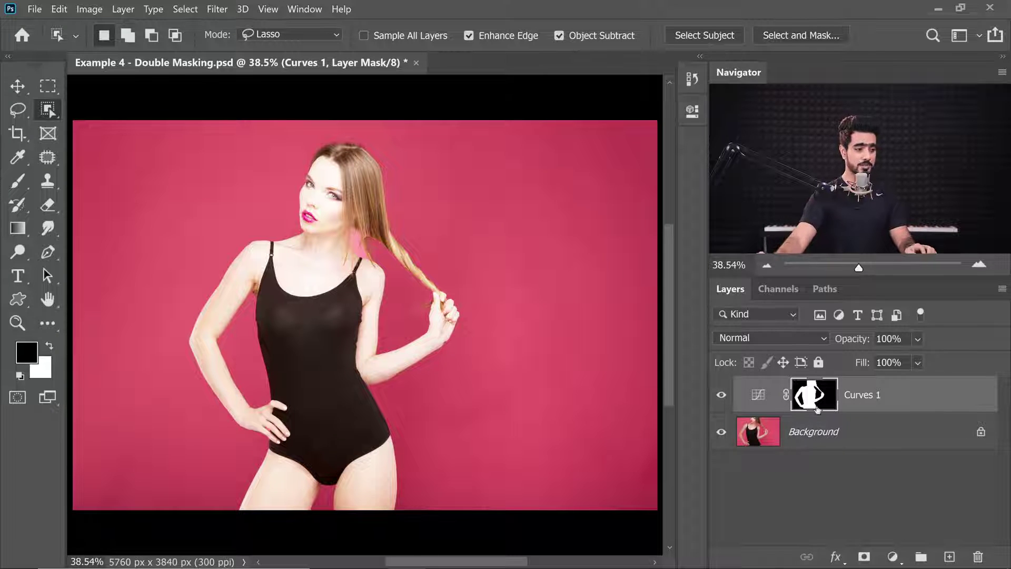
Paint black with a soft brush on the Curves 1 mask over the woman's face, arms, torso and legs
click(20, 183)
mouse_move(318, 327)
mouse_down()
mouse_move(304, 336)
mouse_move(323, 362)
mouse_up()
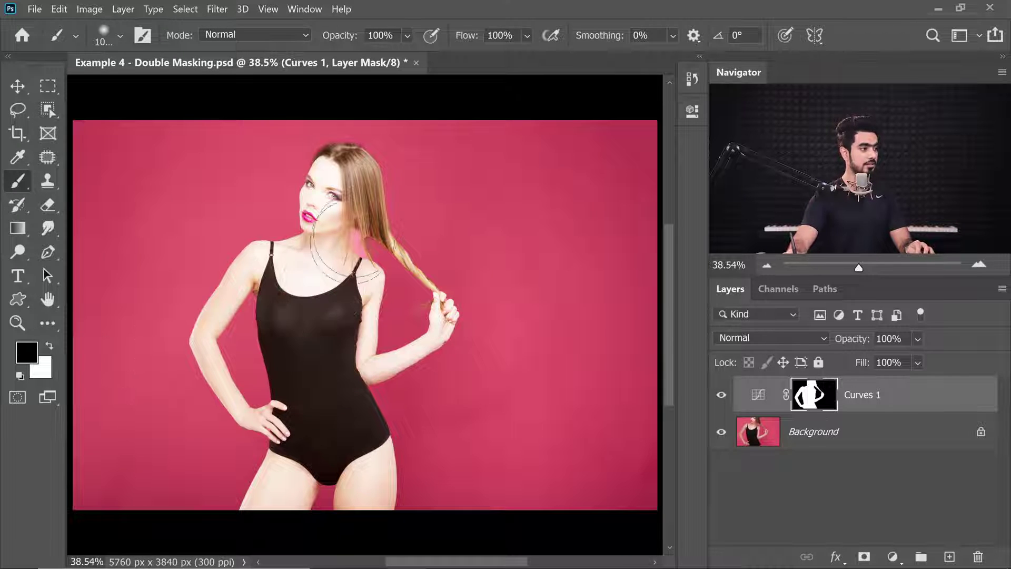
drag(417, 181, 485, 192)
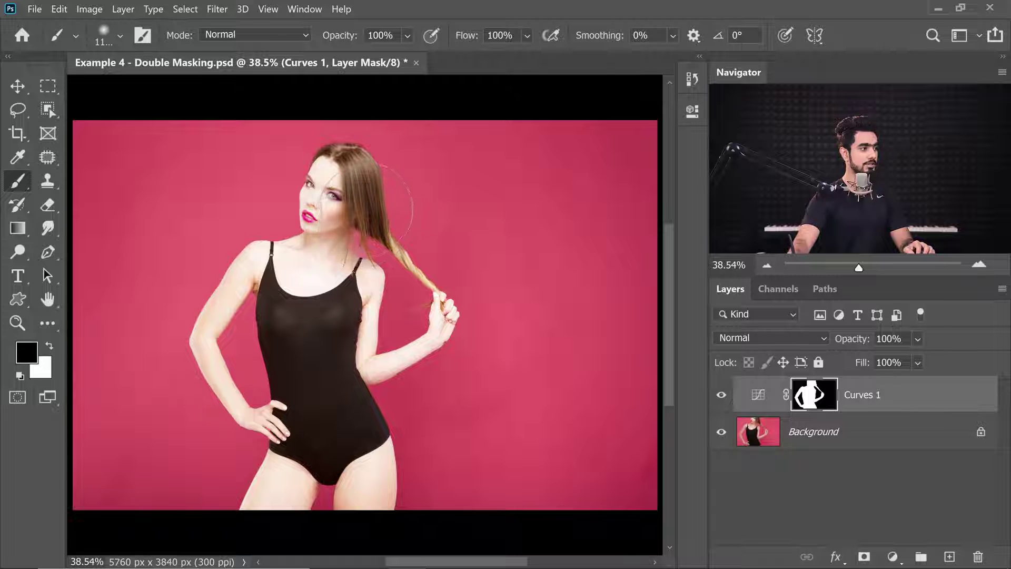
drag(346, 235, 297, 242)
drag(244, 335, 218, 335)
mouse_move(232, 312)
mouse_down()
mouse_move(243, 407)
mouse_move(277, 417)
mouse_up()
mouse_move(325, 353)
mouse_down()
mouse_move(328, 364)
mouse_move(370, 342)
mouse_up()
mouse_move(299, 324)
mouse_down()
mouse_move(310, 311)
mouse_move(339, 326)
mouse_move(311, 380)
mouse_up()
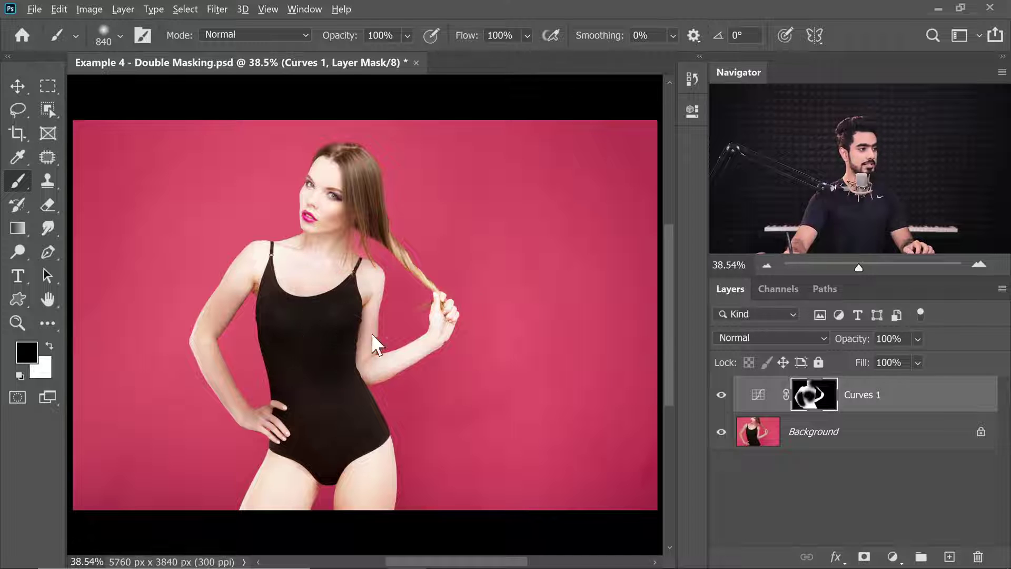
drag(372, 334, 363, 334)
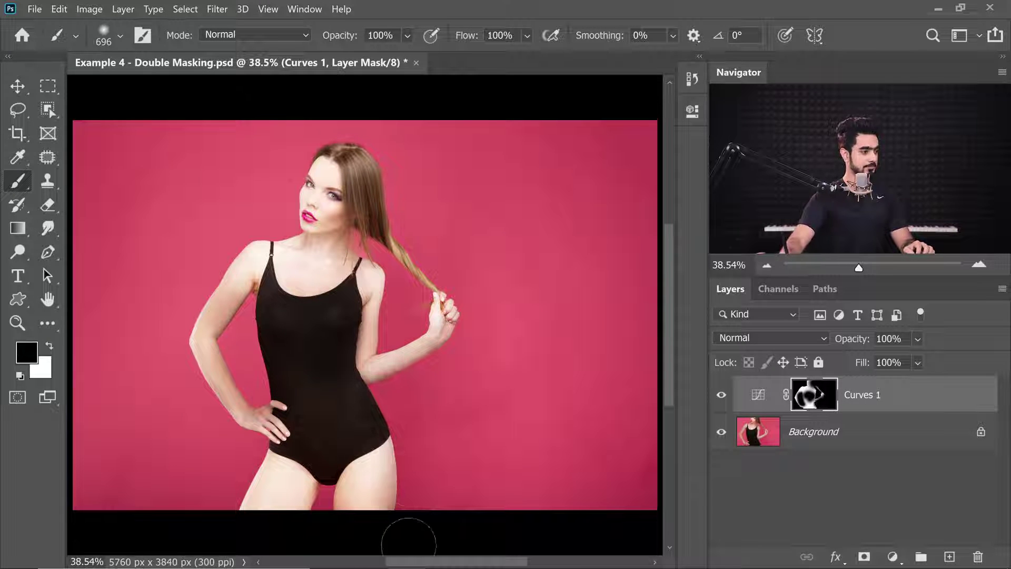
mouse_move(408, 545)
mouse_down()
mouse_move(385, 439)
mouse_move(374, 548)
mouse_up()
mouse_move(286, 499)
mouse_down()
mouse_move(267, 499)
mouse_move(314, 457)
mouse_up()
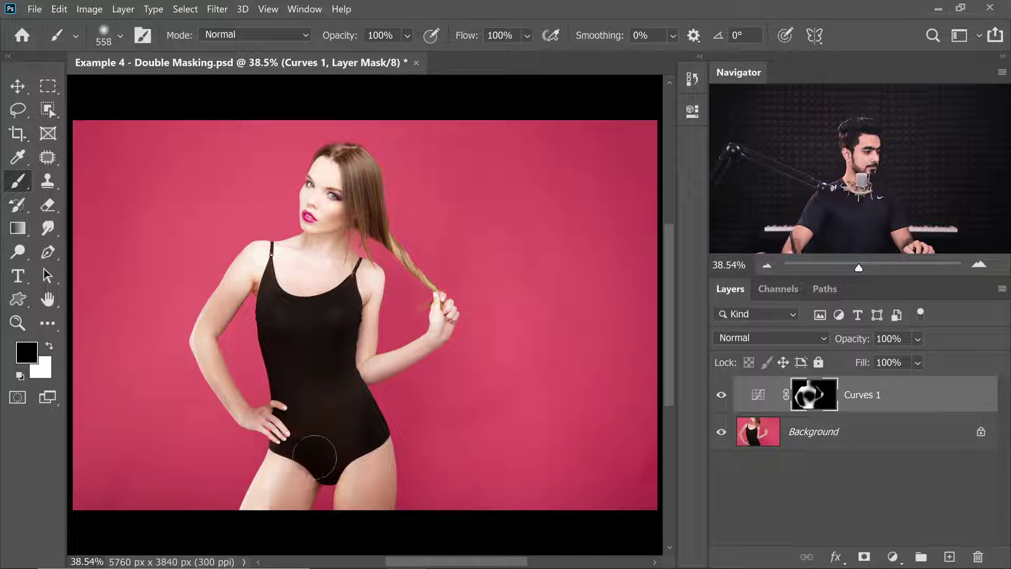
key(alt)
alt+right_click(322, 260)
mouse_move(322, 260)
mouse_down()
mouse_move(316, 281)
mouse_move(319, 291)
mouse_move(327, 287)
mouse_move(311, 284)
mouse_move(300, 307)
mouse_move(315, 297)
mouse_move(296, 283)
mouse_move(279, 278)
mouse_move(284, 293)
mouse_move(264, 294)
mouse_move(298, 424)
mouse_move(355, 374)
mouse_up()
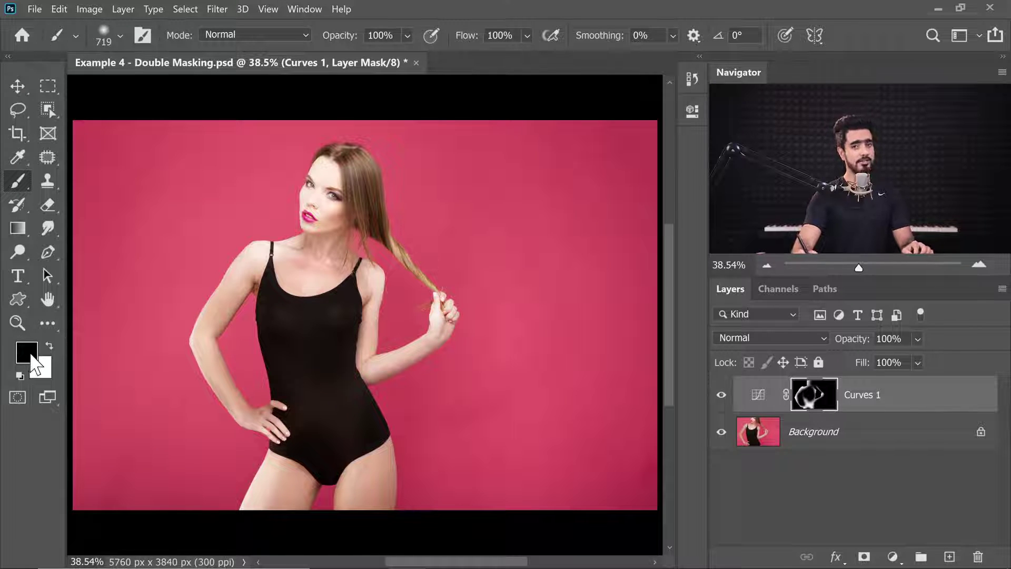
Paint white with a larger brush on the Curves 1 mask beside the woman's shoulder, arm and hip, and undo all the mask painting
key(x)
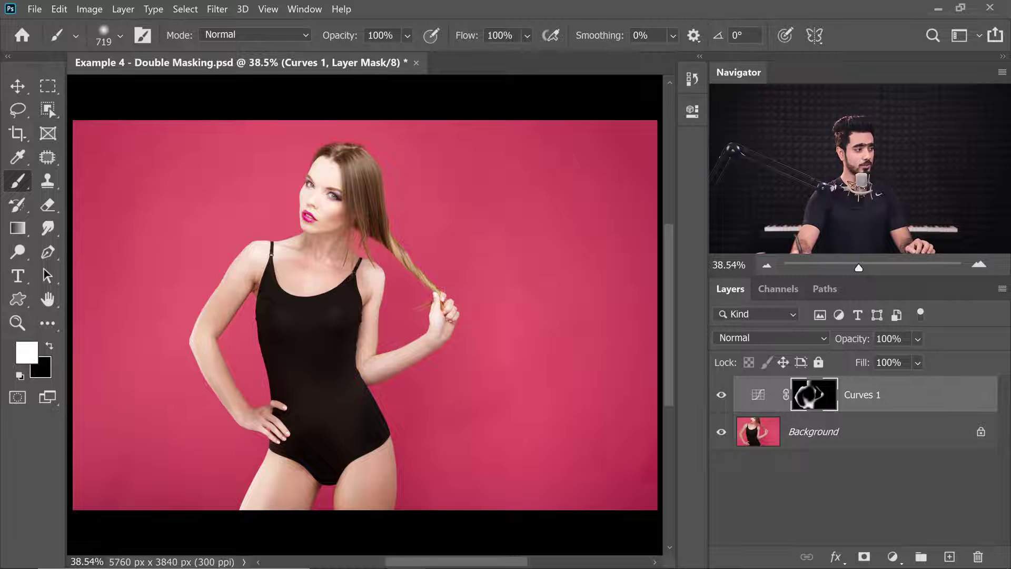
key(bracketright)
key(bracketright)
key(bracketright)
key(bracketright)
click(271, 221)
click(398, 298)
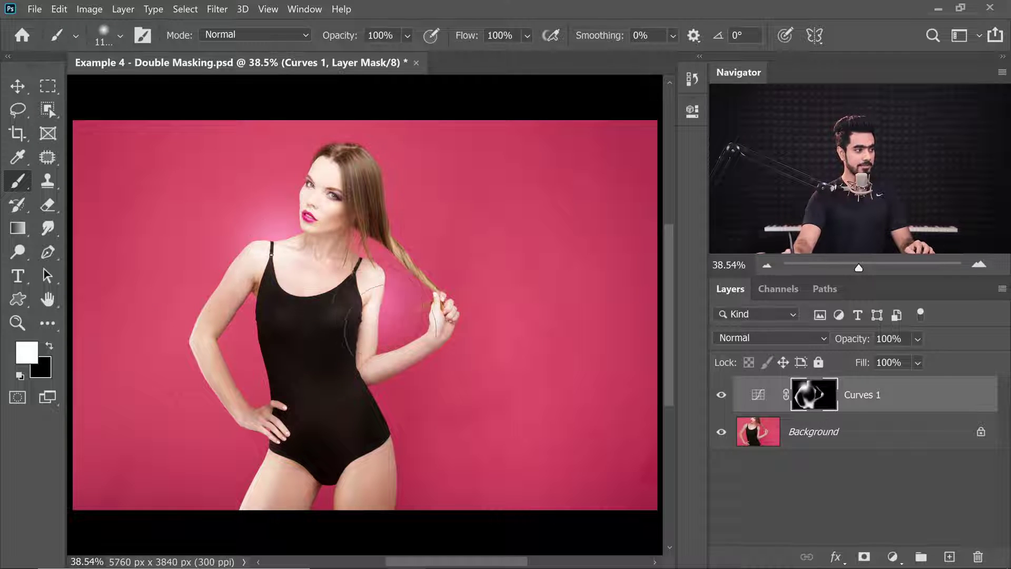
mouse_move(390, 323)
mouse_down()
mouse_move(367, 384)
mouse_move(397, 450)
mouse_move(386, 474)
mouse_up()
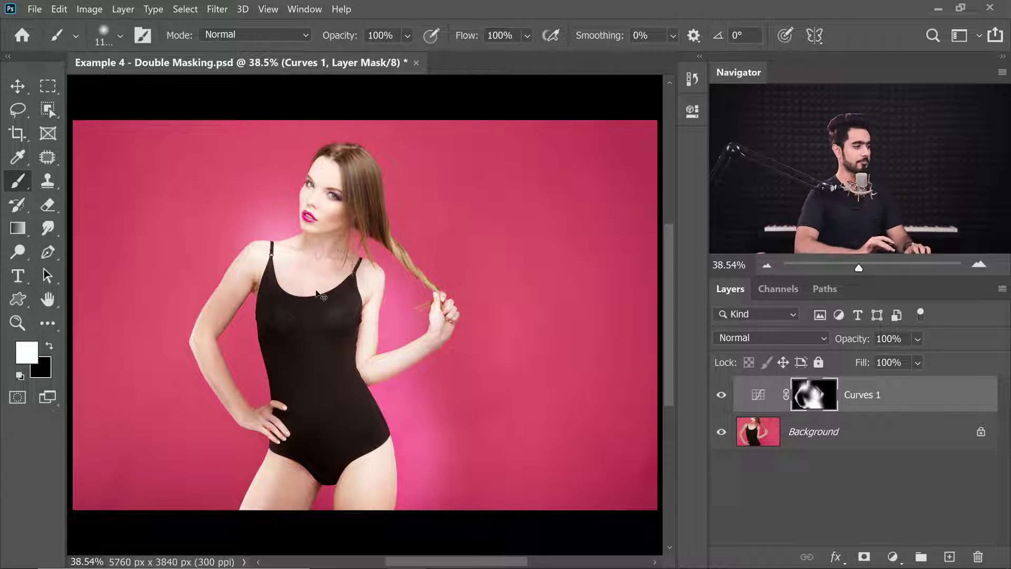
key(ctrl+i)
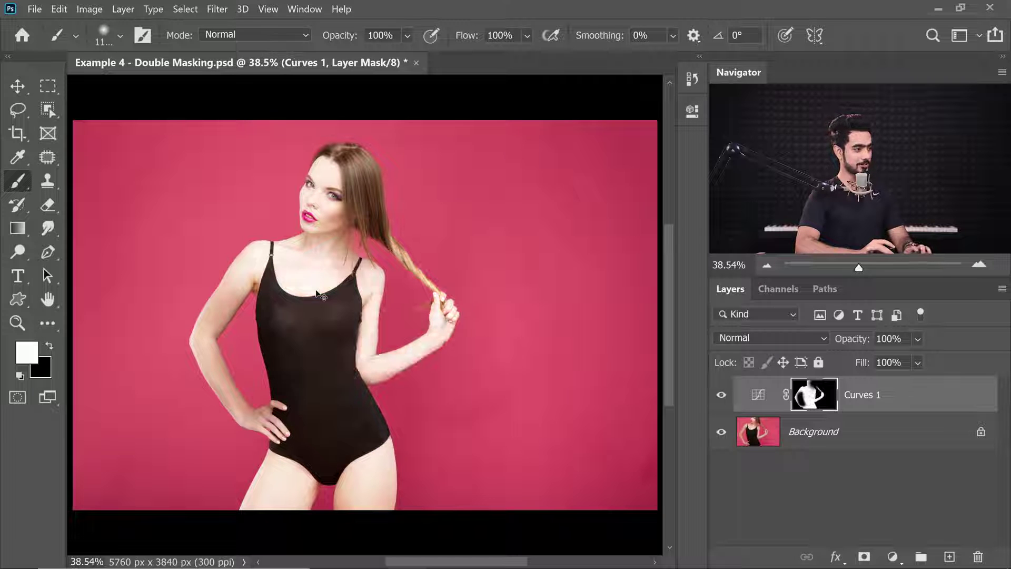
key(ctrl+i)
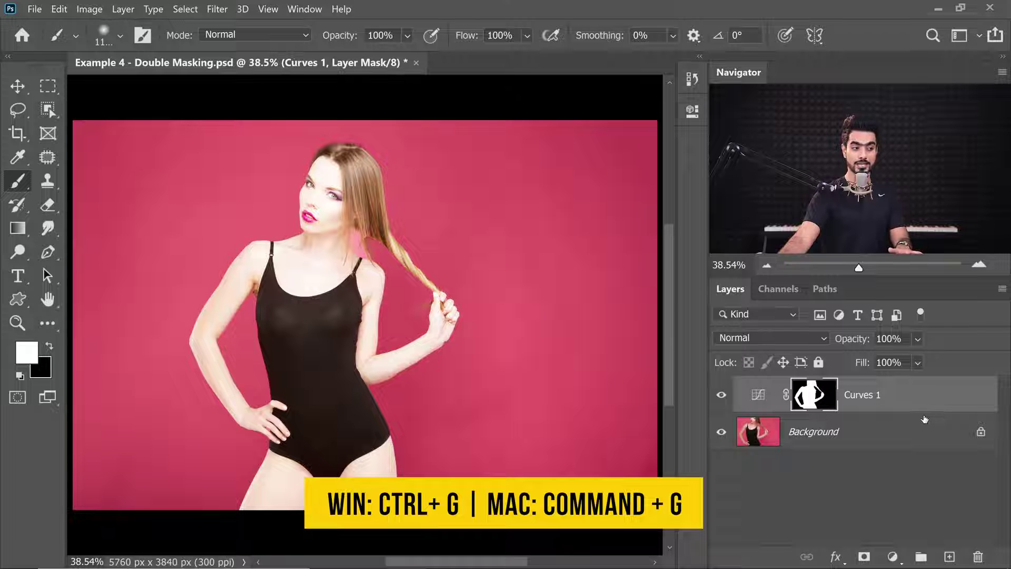
Group the Curves 1 layer and add a white layer mask to the group
key(ctrl+g)
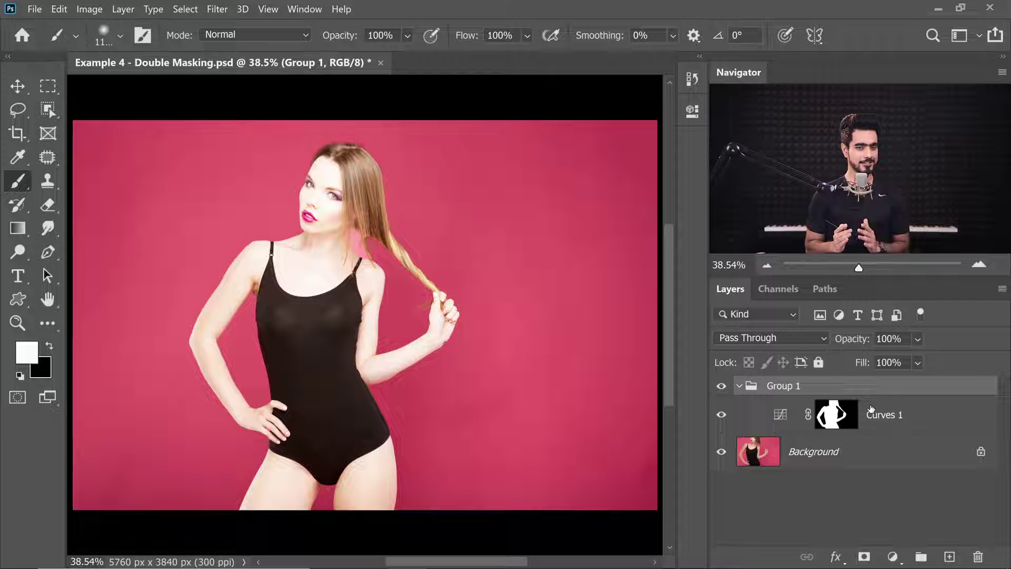
click(739, 387)
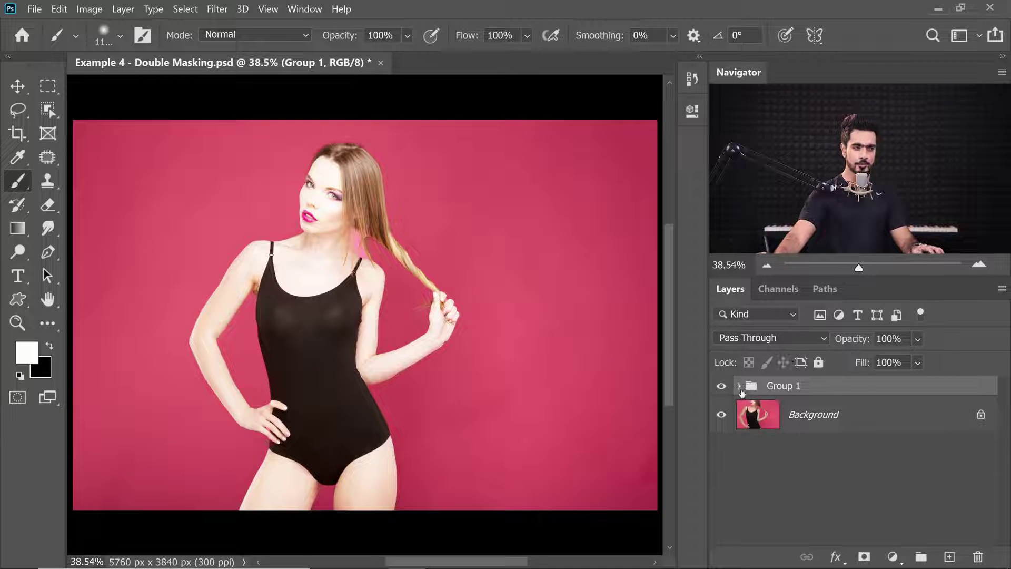
click(740, 387)
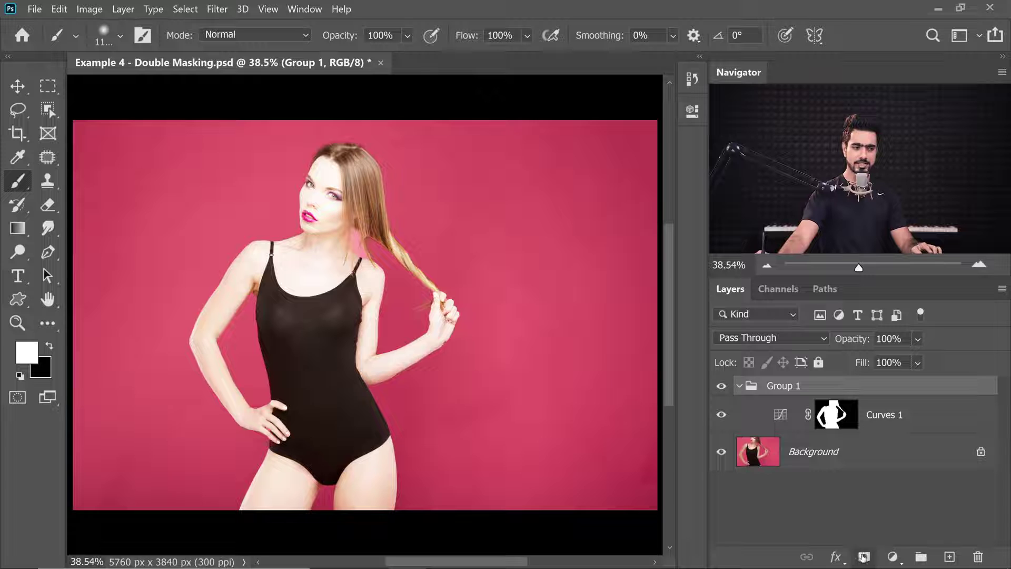
click(864, 556)
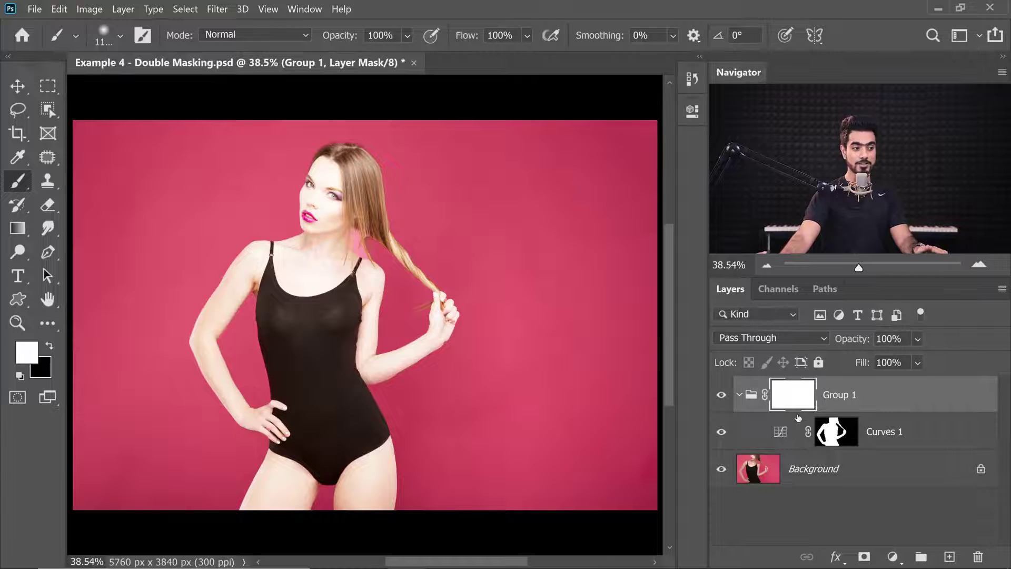
click(834, 441)
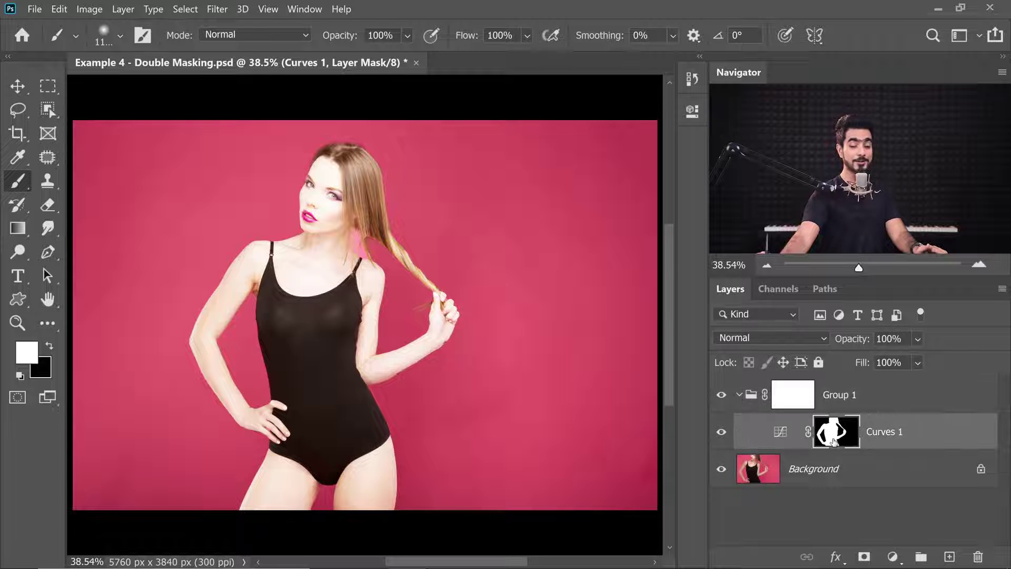
click(798, 405)
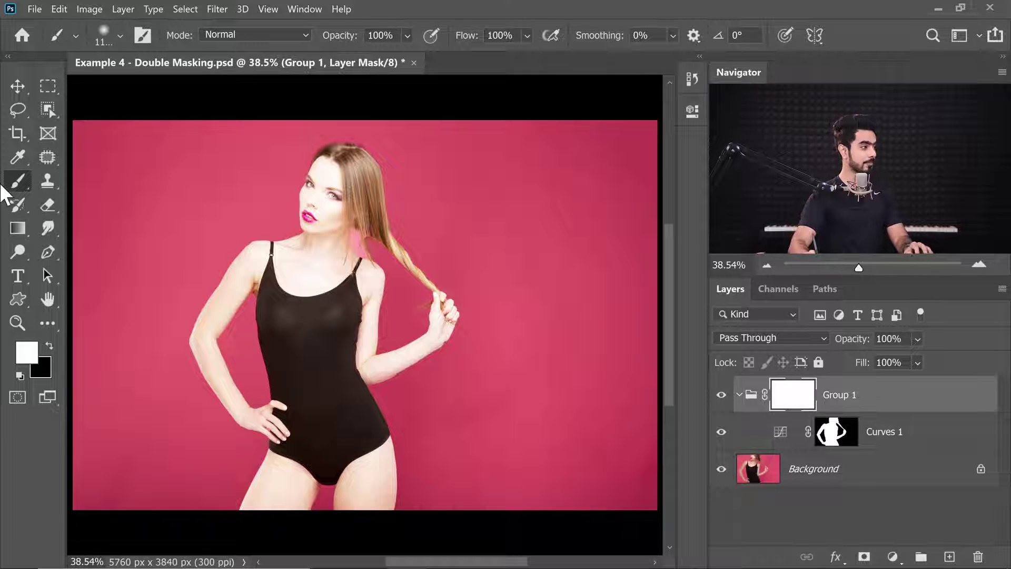
Paint black across the lower half of the Group 1 mask with a large soft brush, and paint it back to white
drag(294, 333, 348, 350)
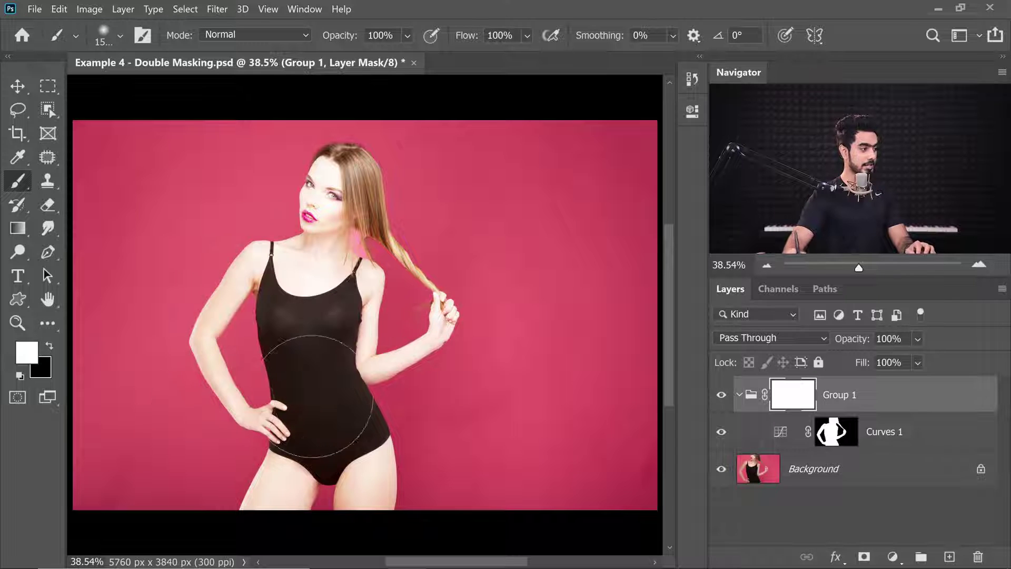
key(x)
mouse_move(210, 421)
mouse_down()
mouse_move(403, 374)
mouse_move(159, 409)
mouse_move(477, 429)
mouse_move(229, 492)
mouse_move(609, 438)
mouse_up()
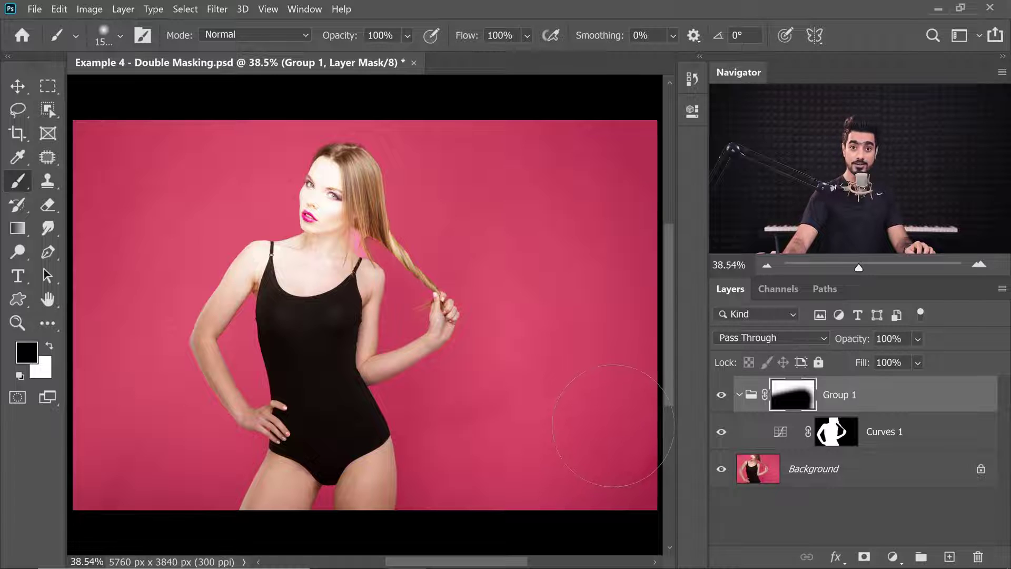
key(x)
mouse_move(112, 304)
mouse_down()
mouse_move(312, 275)
mouse_move(300, 314)
mouse_move(406, 323)
mouse_move(471, 366)
mouse_move(316, 458)
mouse_move(472, 377)
mouse_up()
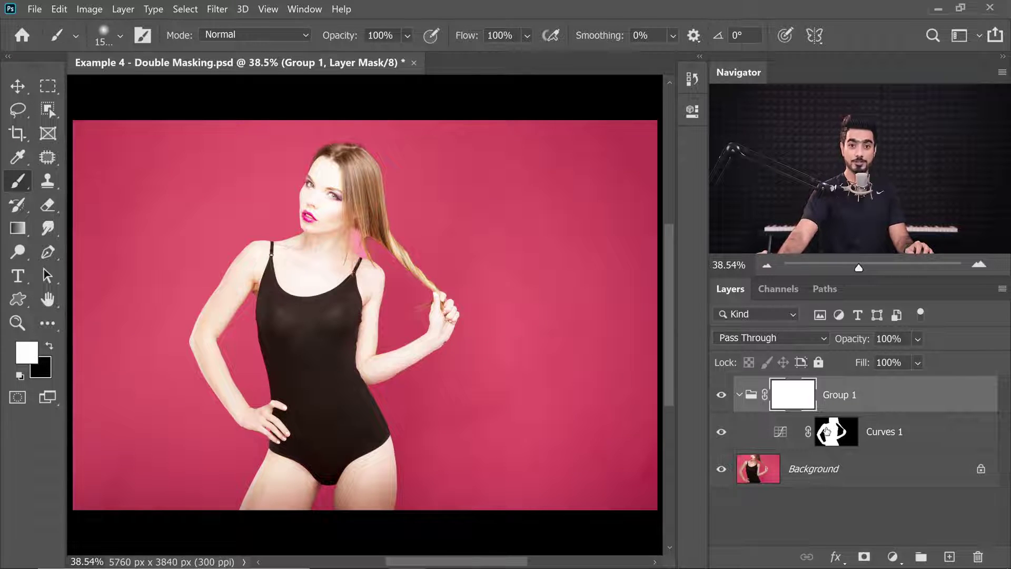
Paint black with a smaller soft brush on the Group 1 mask over the woman's chest, torso and thighs
key(x)
key(bracketleft)
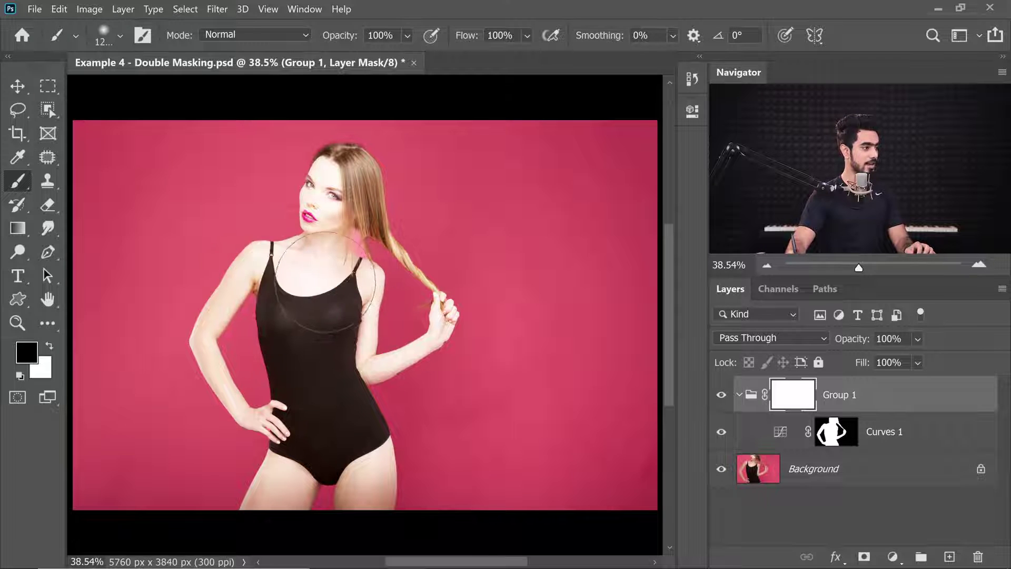
mouse_move(297, 316)
mouse_down()
mouse_move(262, 358)
mouse_move(284, 397)
mouse_move(323, 369)
mouse_move(334, 385)
mouse_move(347, 473)
mouse_move(326, 490)
mouse_up()
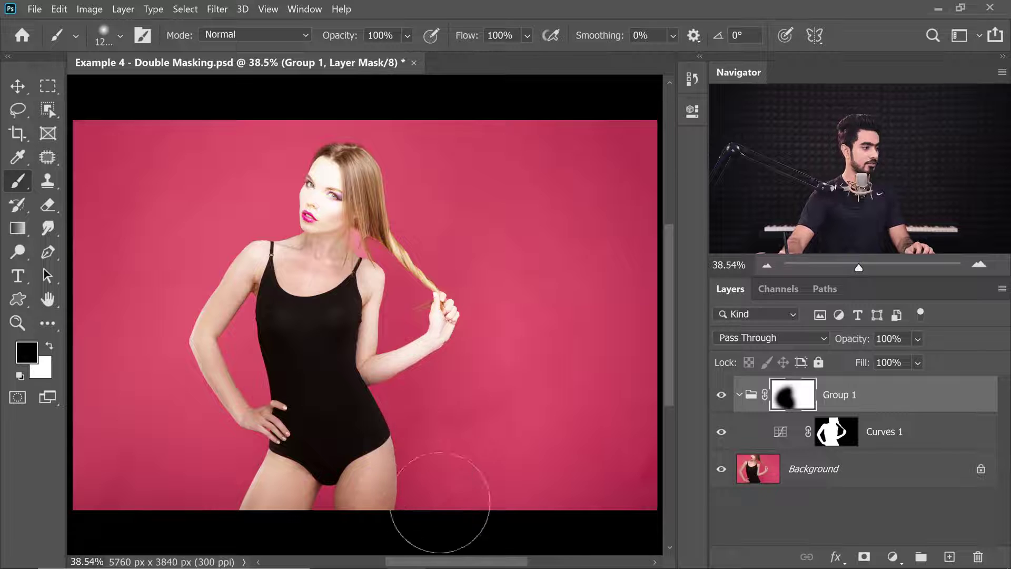
Paint black with the soft brush on the Group 1 mask over the woman's face, hair, bent forearm and raised hand
mouse_move(391, 232)
mouse_down()
mouse_move(340, 205)
mouse_move(377, 259)
mouse_up()
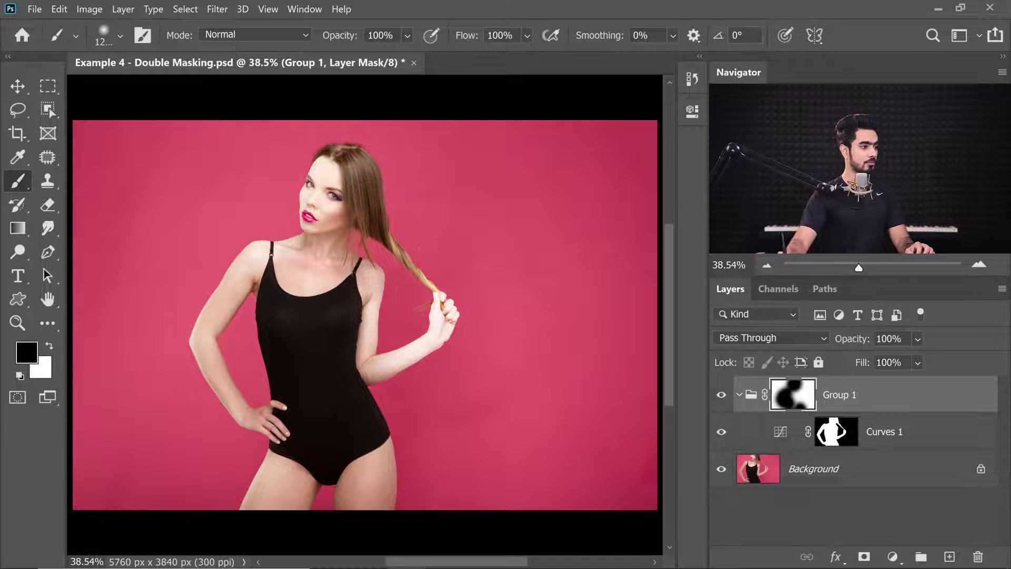
mouse_move(466, 353)
mouse_down()
mouse_move(403, 369)
mouse_move(416, 363)
mouse_up()
drag(458, 295, 456, 323)
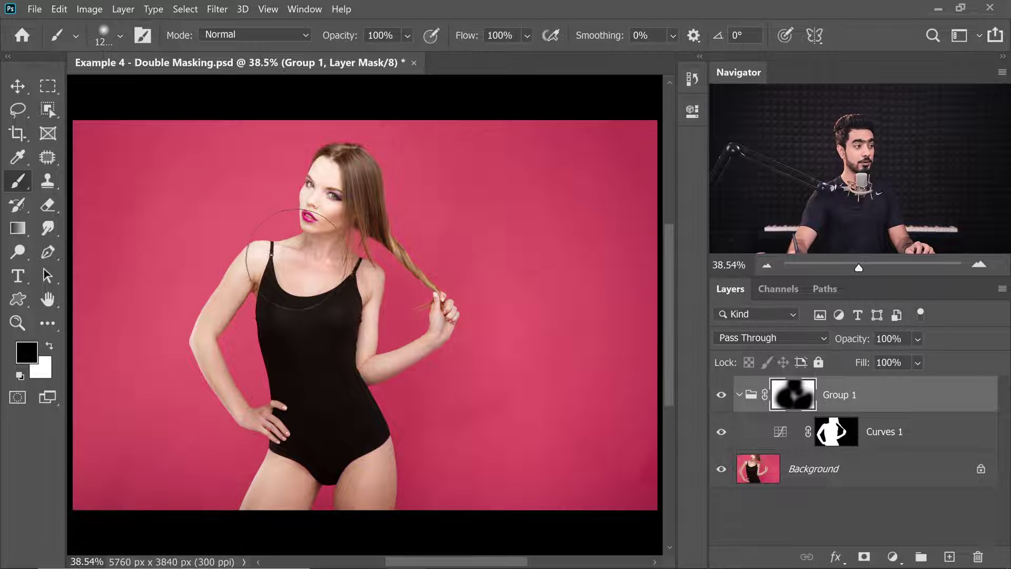
Paint white on the Group 1 mask around the woman's raised hand and forearm, reducing the brush size
key(x)
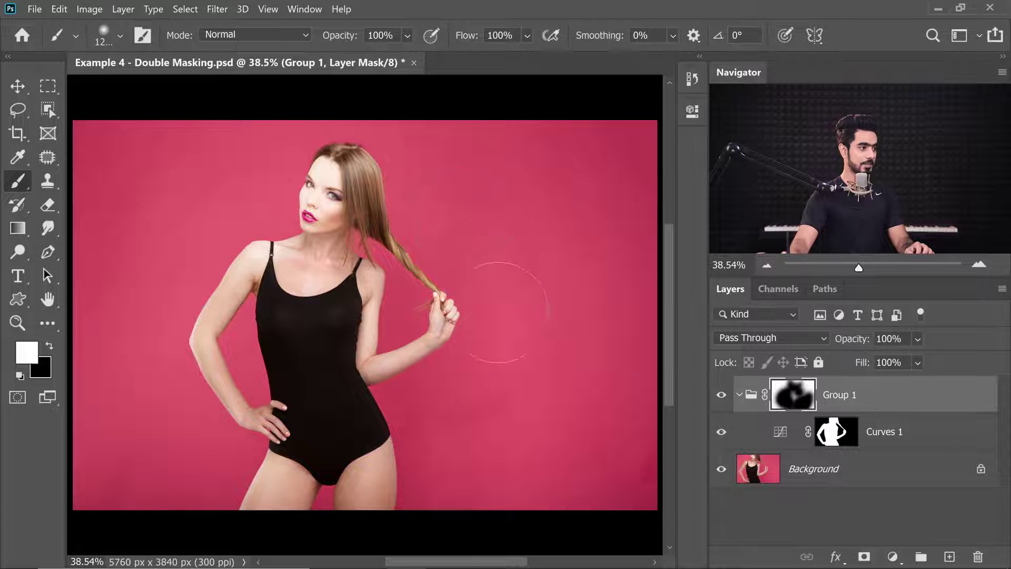
drag(497, 312, 537, 410)
mouse_move(447, 358)
mouse_down()
mouse_move(452, 402)
mouse_move(474, 421)
mouse_up()
key(bracketleft)
key(bracketleft)
key(bracketleft)
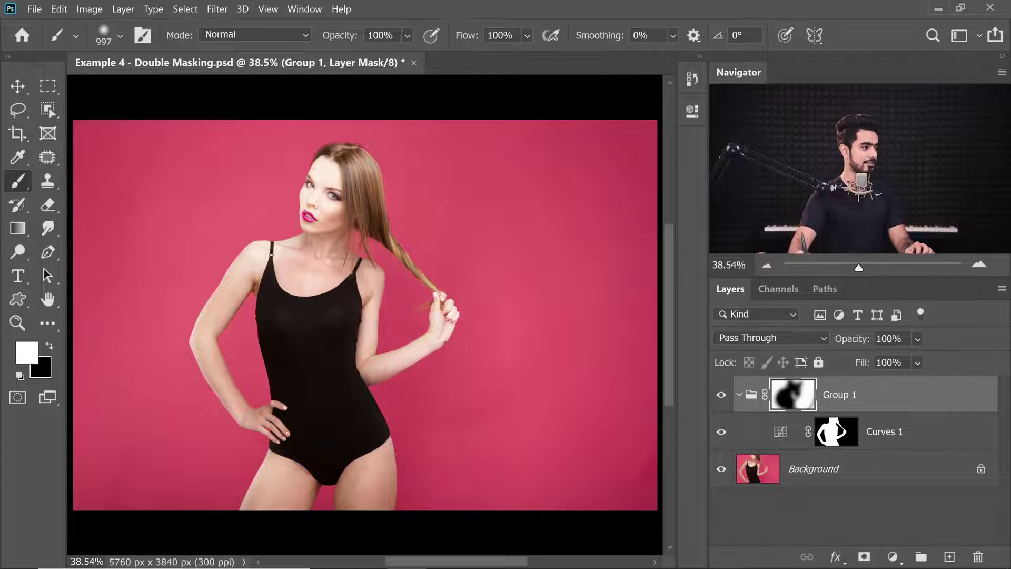
key(bracketleft)
key(bracketleft)
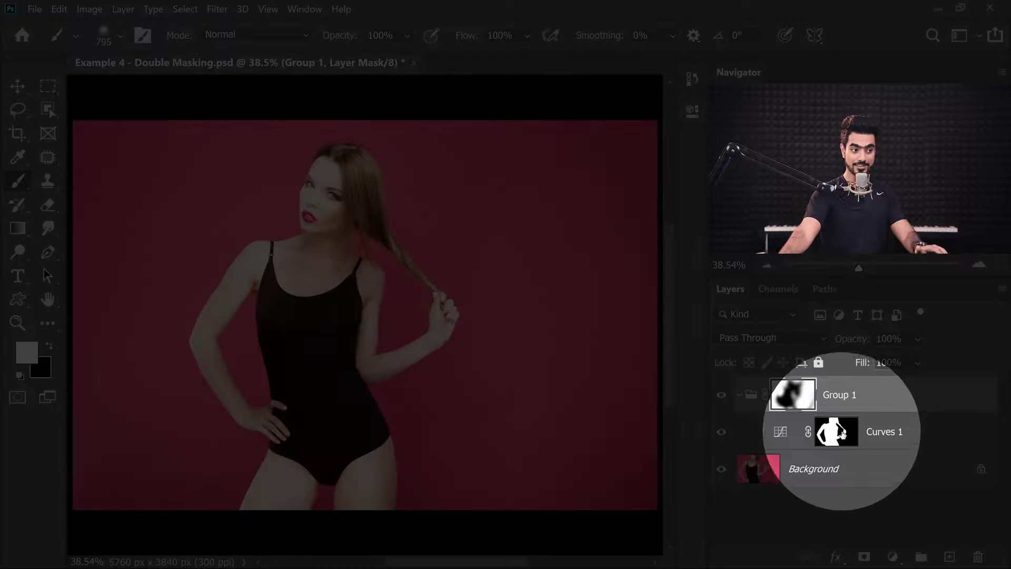
Enlarge the soft brush well beyond the woman's width and fill the whole Group 1 mask with black
key(x)
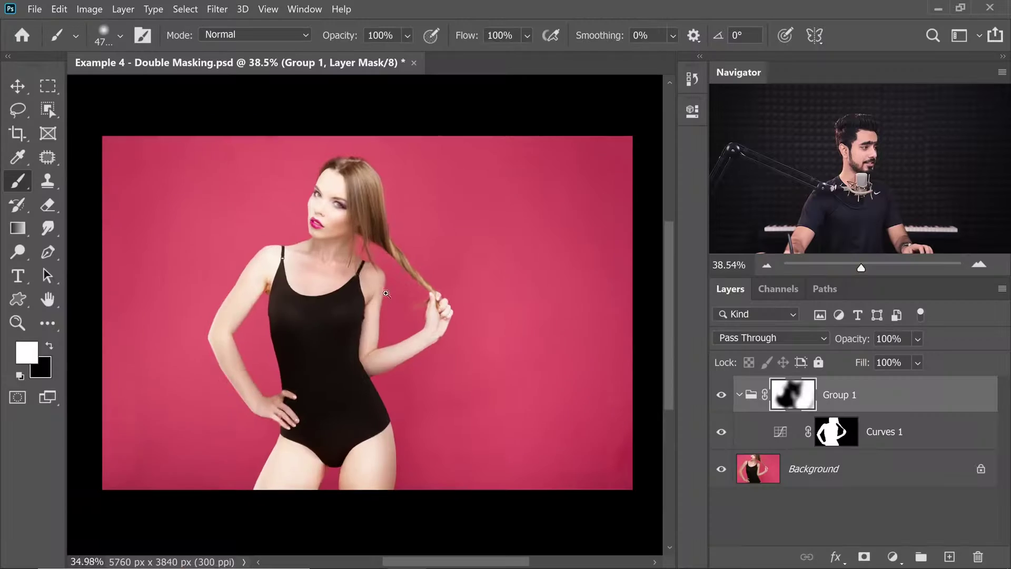
scroll(390, 280, down, 3)
key(x)
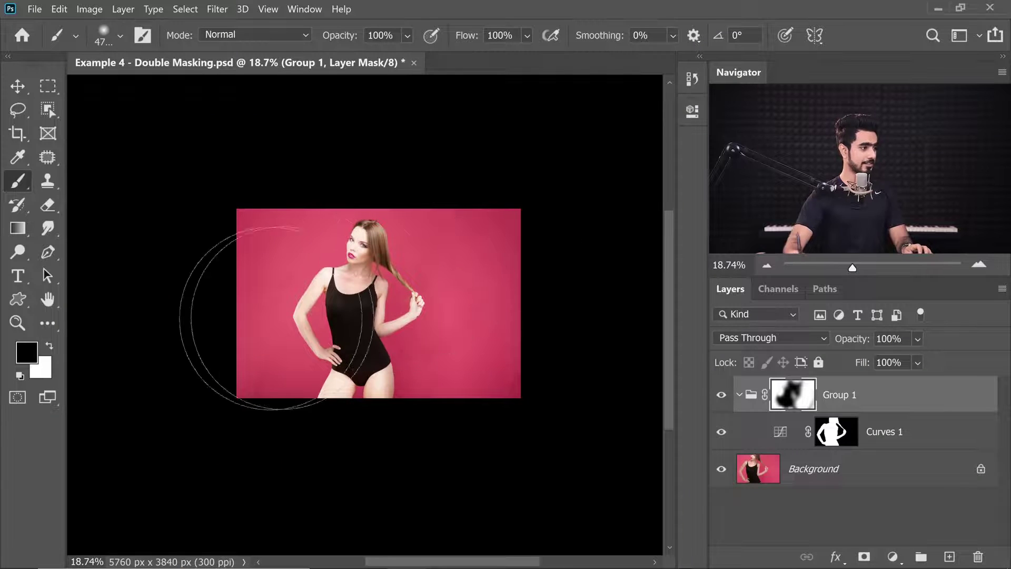
mouse_move(271, 319)
mouse_down()
mouse_move(380, 247)
mouse_move(527, 395)
mouse_up()
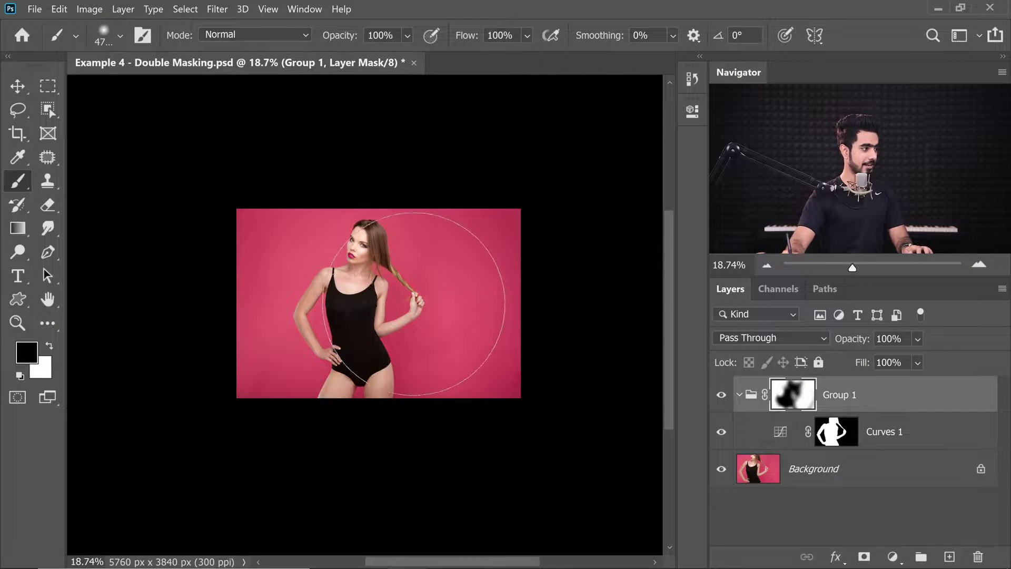
key(x)
key(ctrl+BackSpace)
Dab white with the very large soft brush on the Group 1 mask beside the woman's raised hand
drag(393, 301, 367, 301)
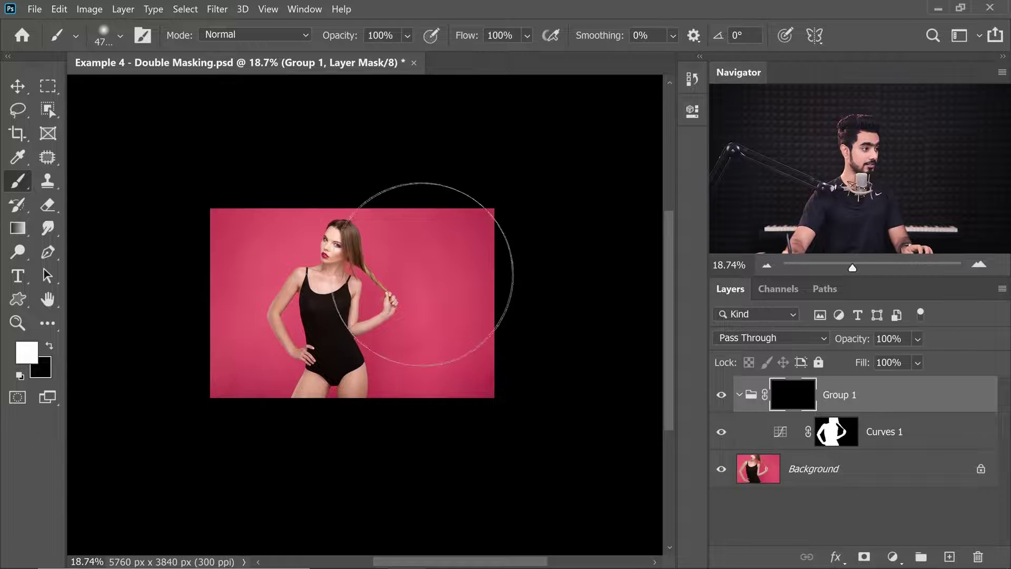
click(413, 292)
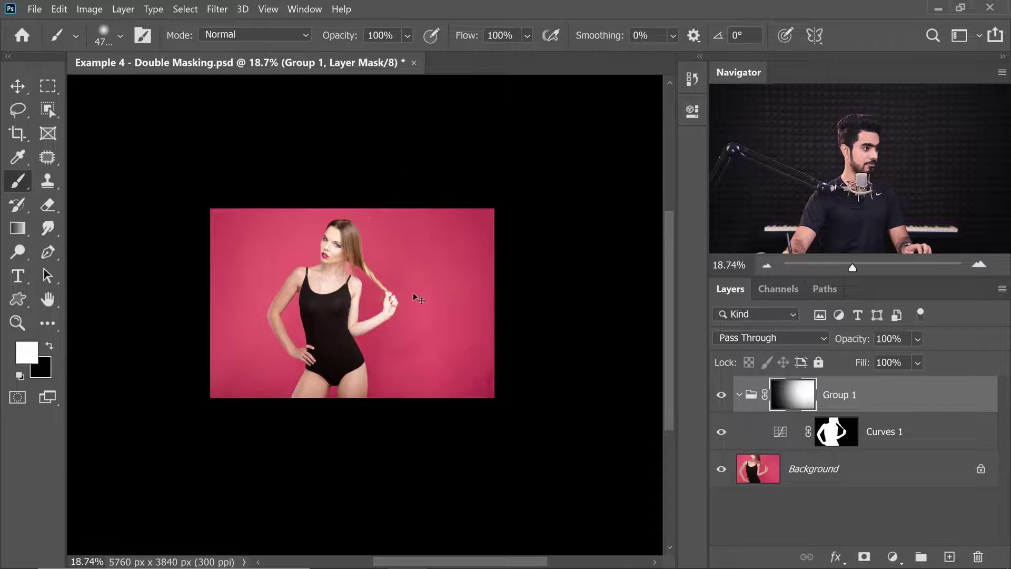
click(403, 295)
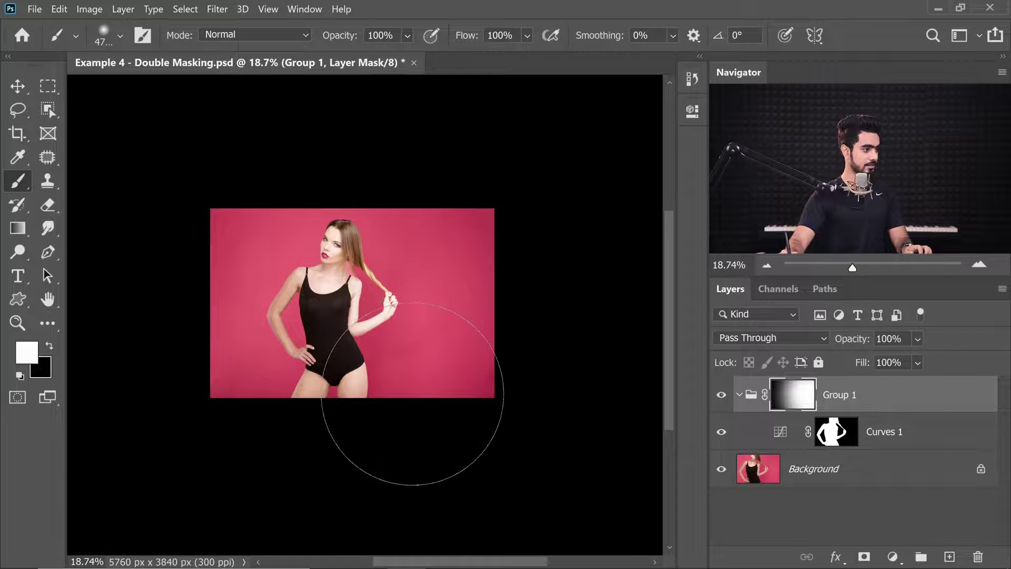
Set the Group 1 opacity to 40%
scroll(490, 274, up, 5)
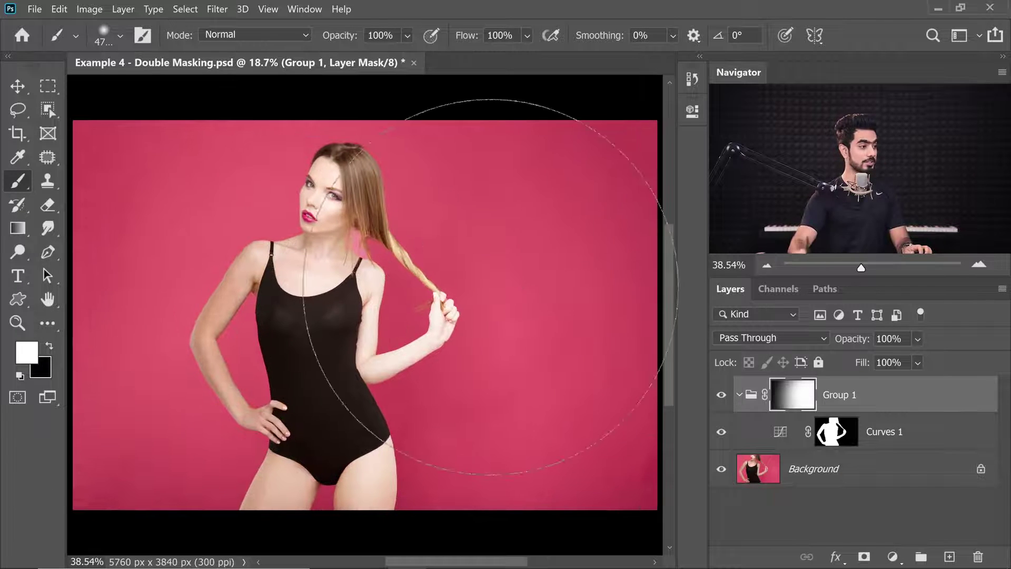
drag(841, 342, 729, 349)
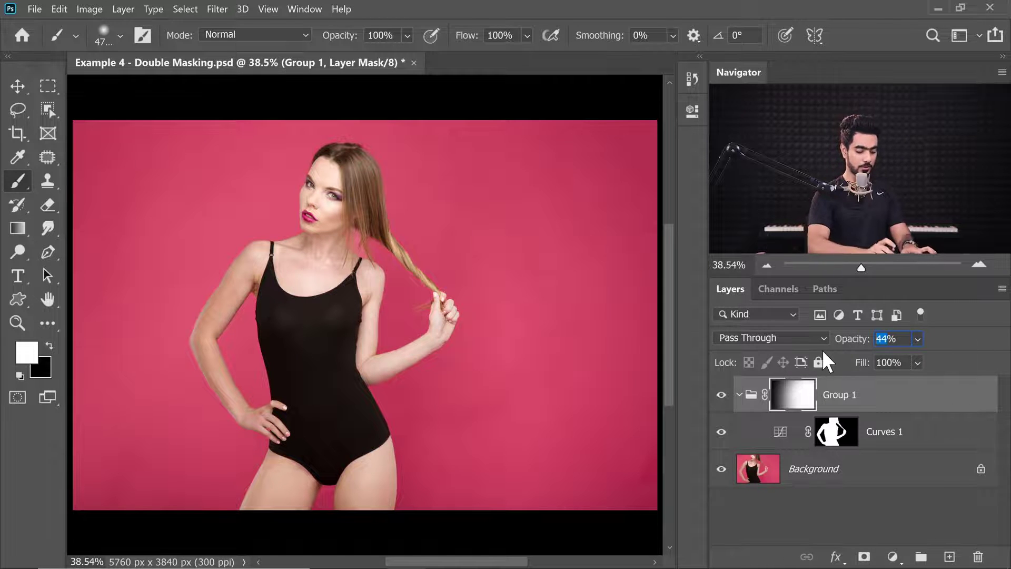
text(40)
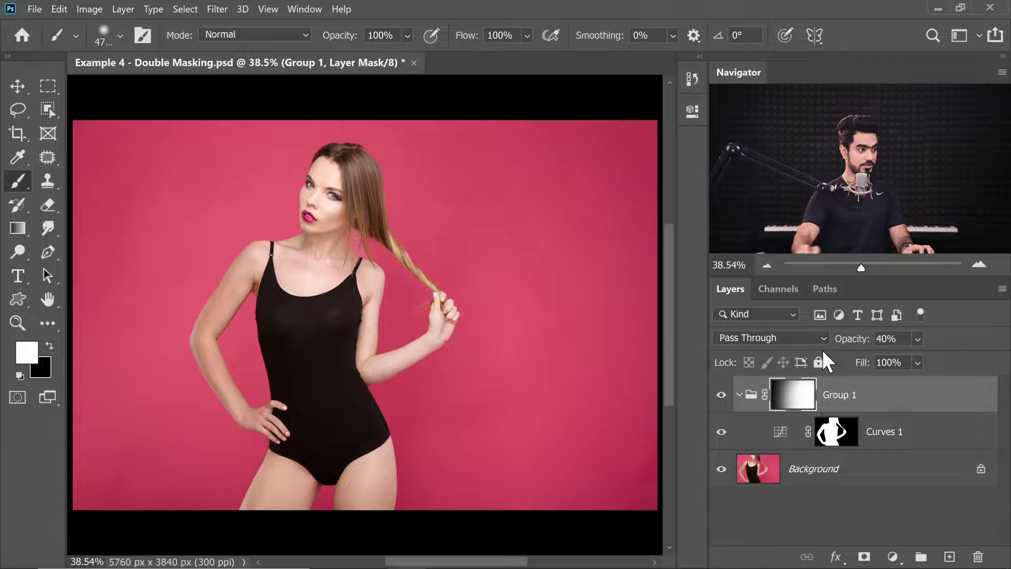
Dab black with a smaller soft brush on the Group 1 mask beside the raised hand, and toggle the group's visibility to compare
mouse_move(476, 319)
mouse_down()
mouse_move(524, 366)
mouse_move(458, 353)
mouse_up()
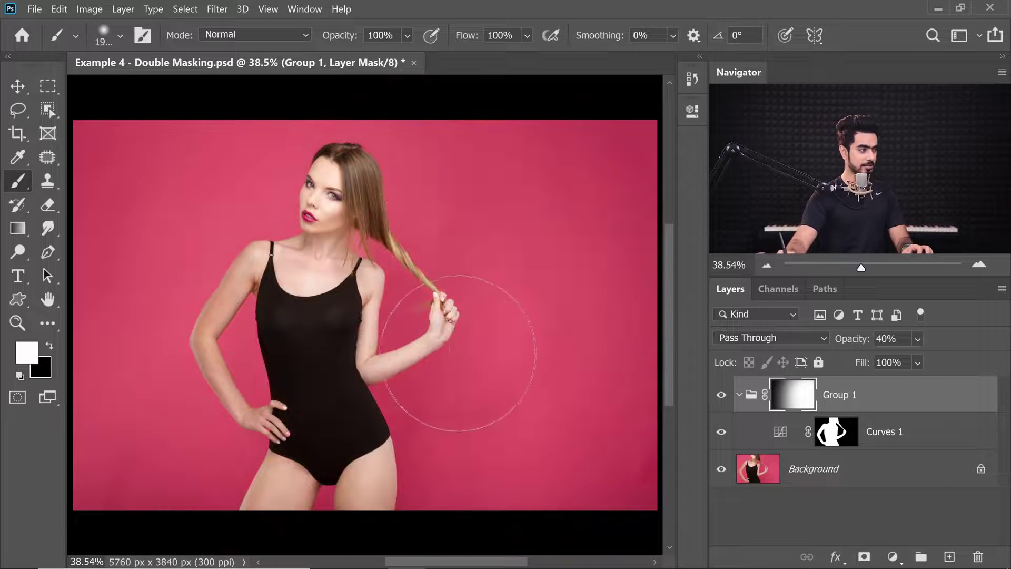
key(x)
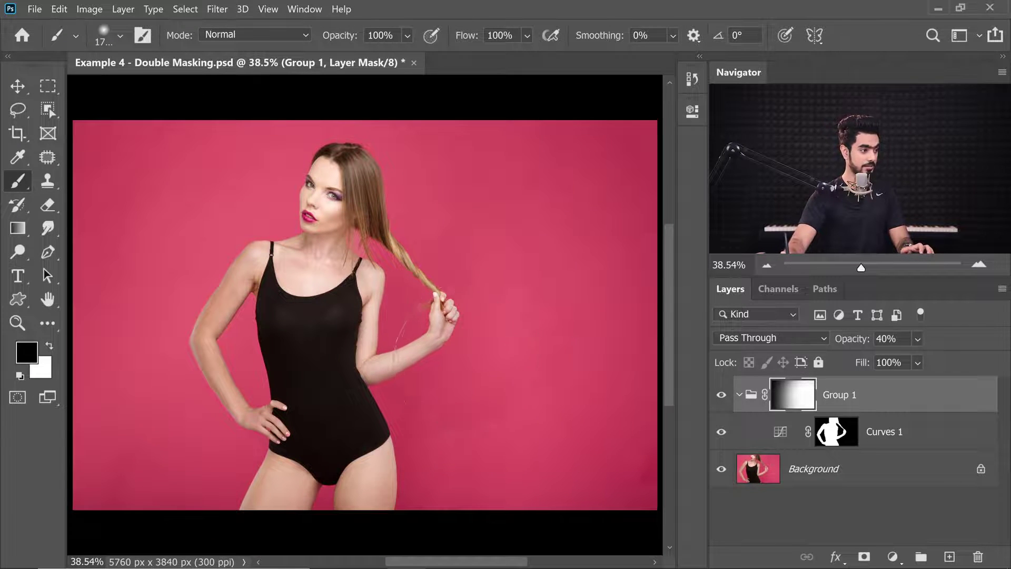
click(492, 327)
click(720, 395)
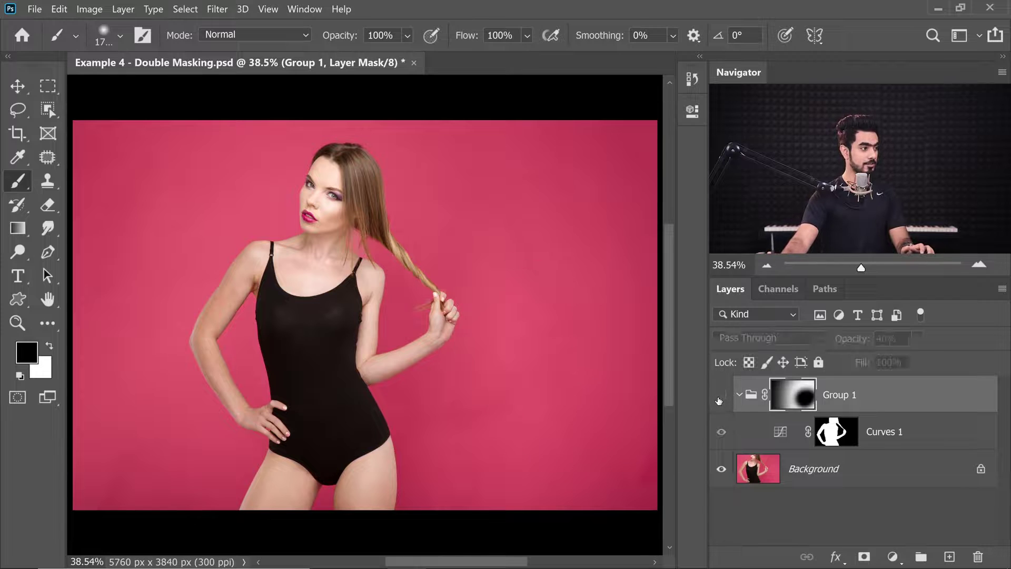
click(720, 398)
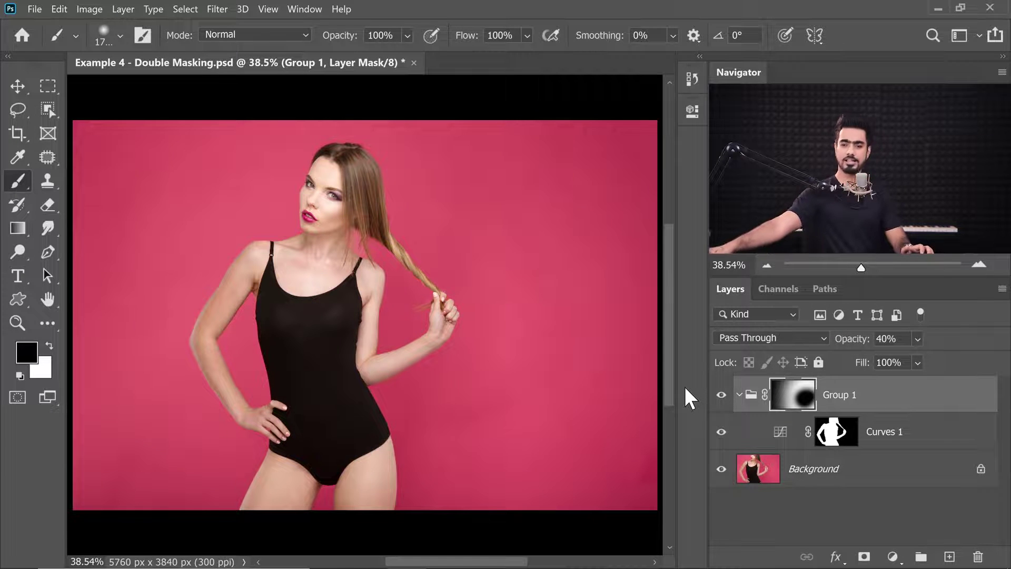